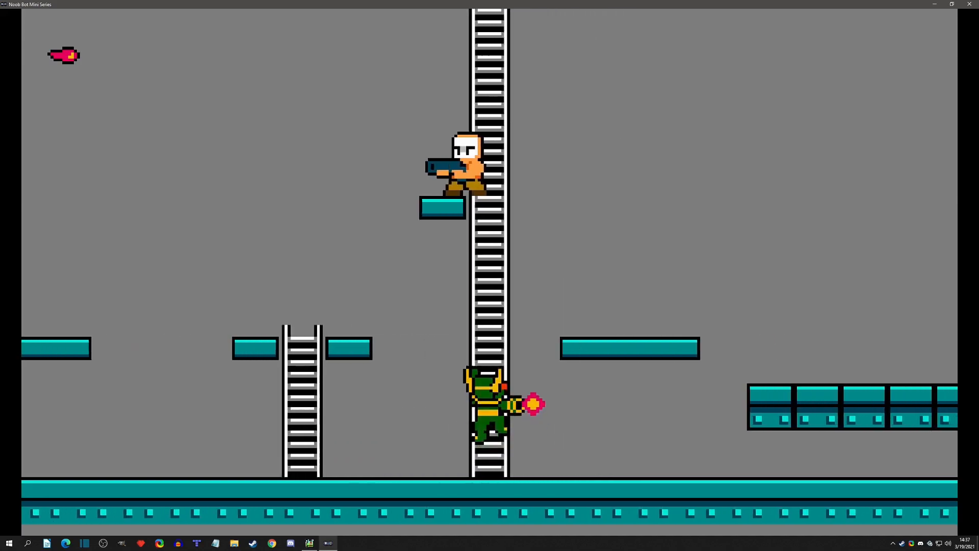
- Playtest climbing the tall ladder and firing the basic weapon from it while facing both ways
key("Left")
key("Down")
key("Down")
key("Up")
key("Right")
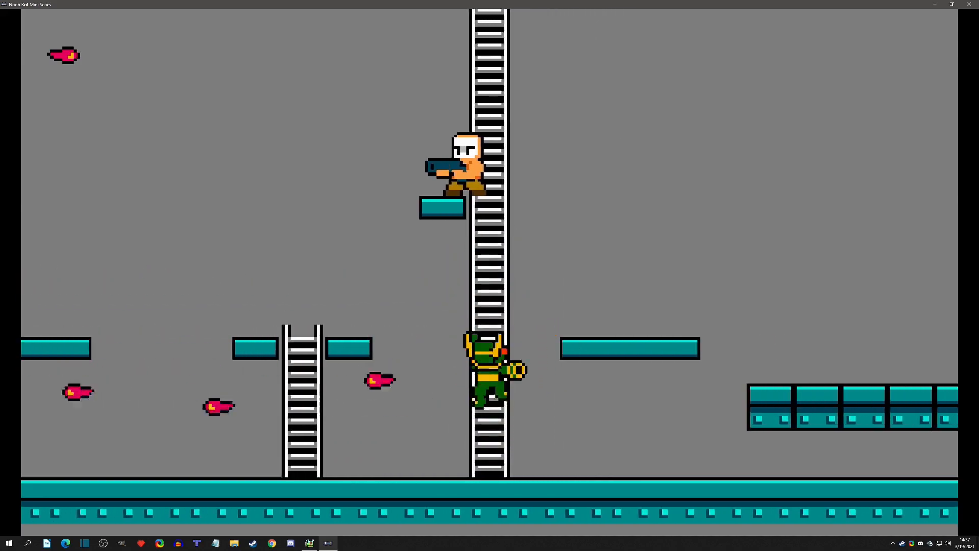
key("Left")
key("x")
key("Down")
key("x")
key("x")
key("Up")
key("Right")
key("x")
key("x")
key("Down")
key("x")
- Playtest jumping between the short and tall ladders, climbing them and throwing the boomerang weapon
key("z")
key("Left")
key("Up")
key("Up")
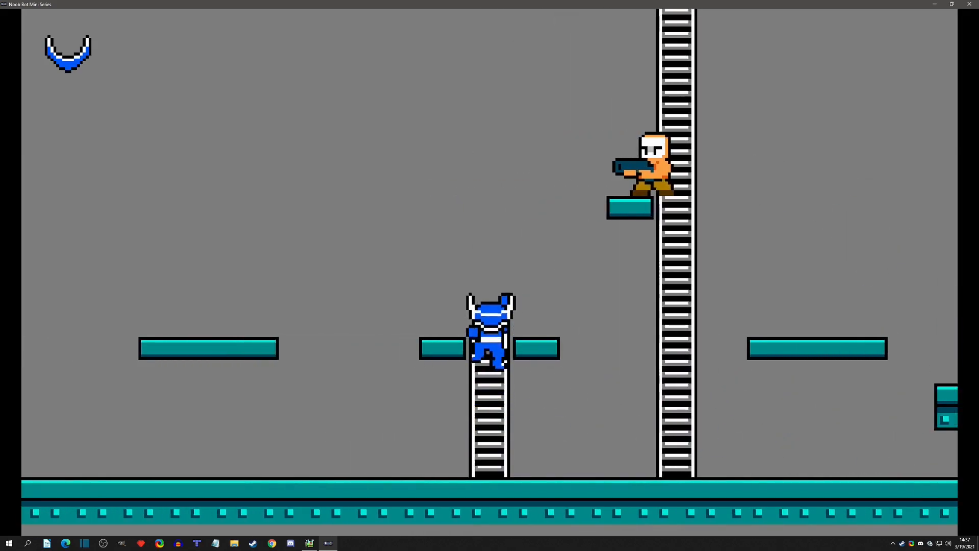
key("Right")
key("Left")
key("Up")
key("Up")
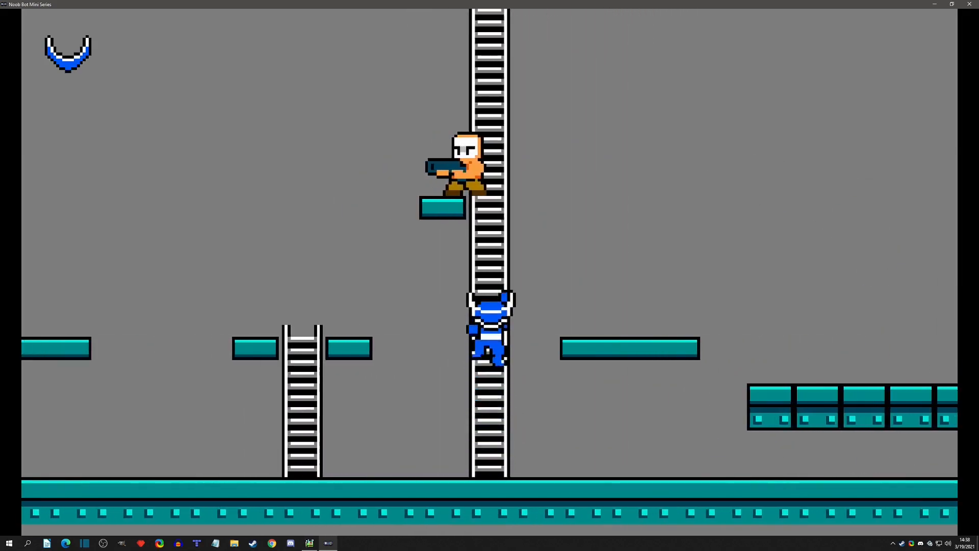
key("Right")
key("z")
key("Left")
key("z")
key("x")
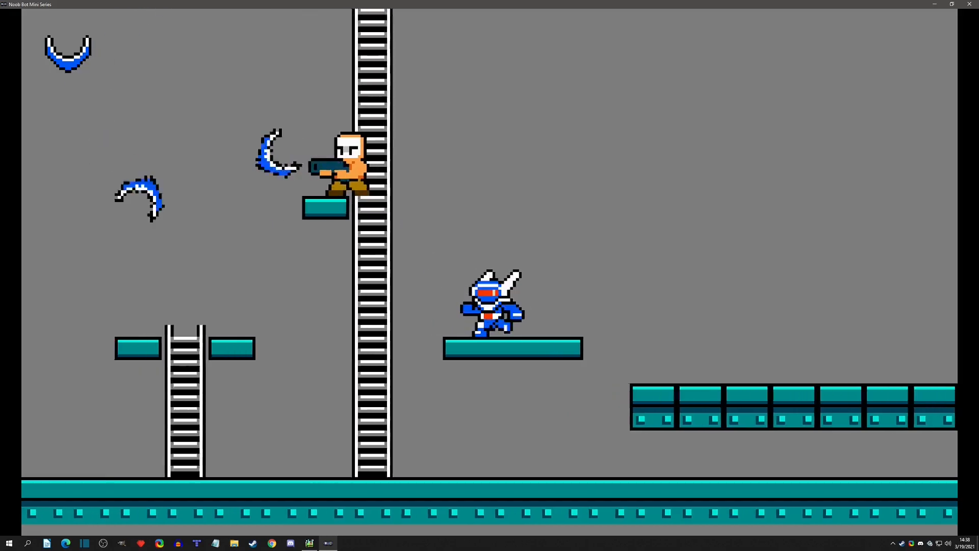
key("Left")
key("Down")
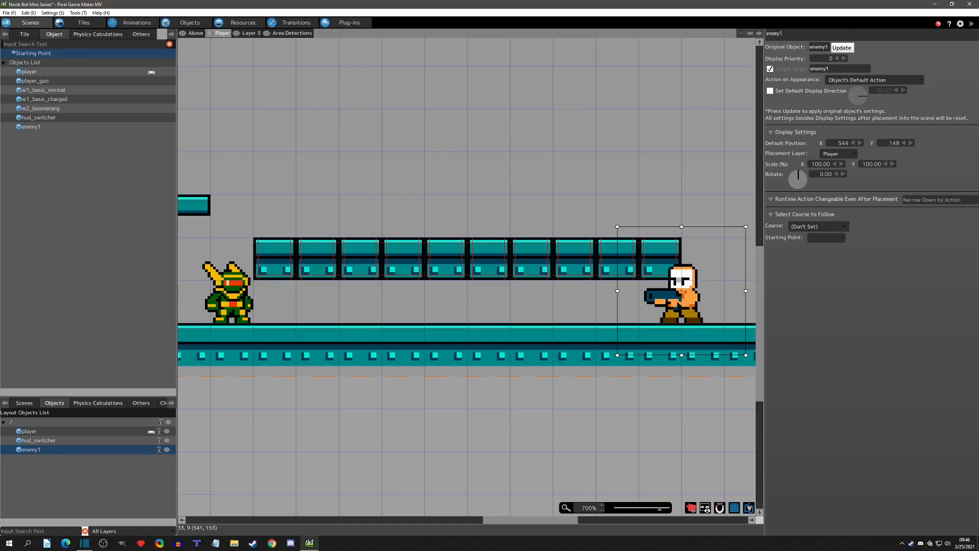
- Run a test play and move the player under the low blocks into the enemy, and close the game
key("F5")
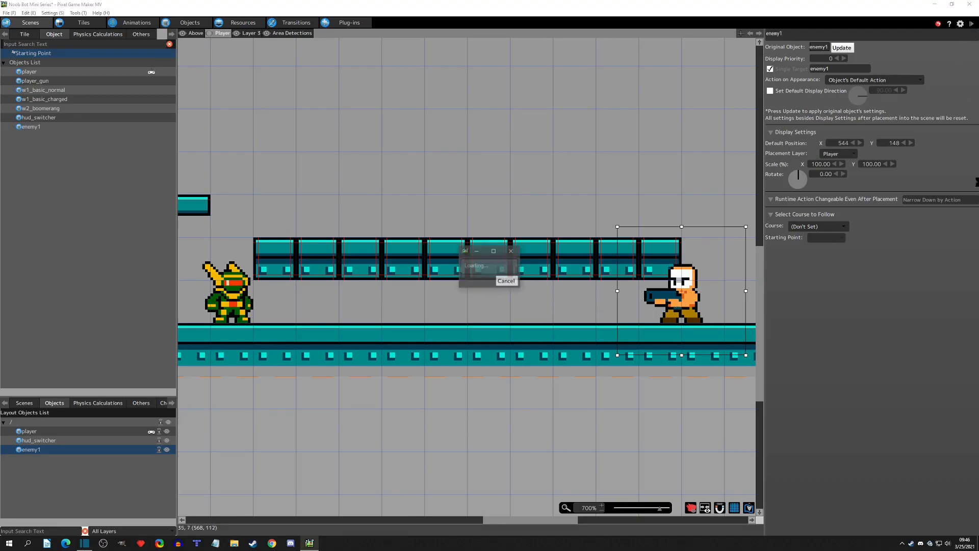
key("Right")
key("Left")
key("Right")
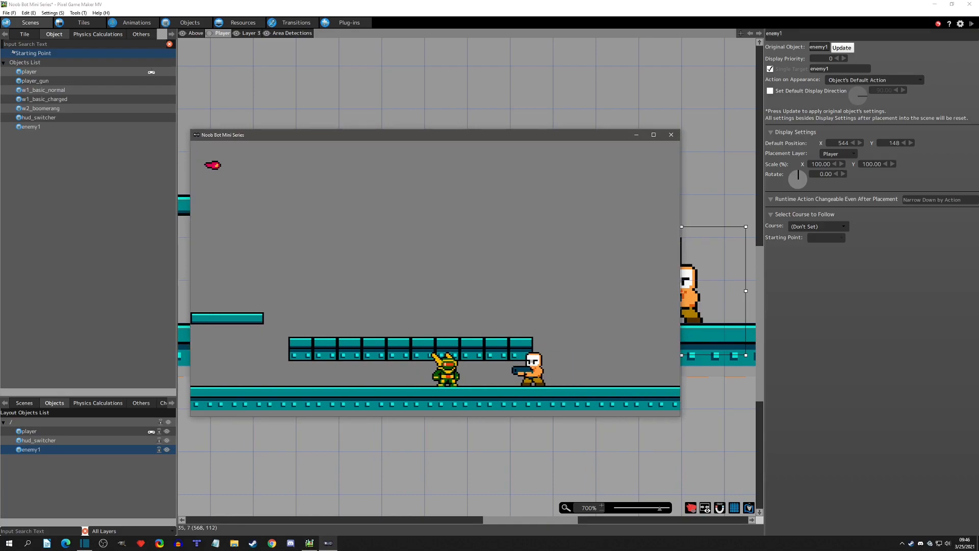
key("Right")
key("Left")
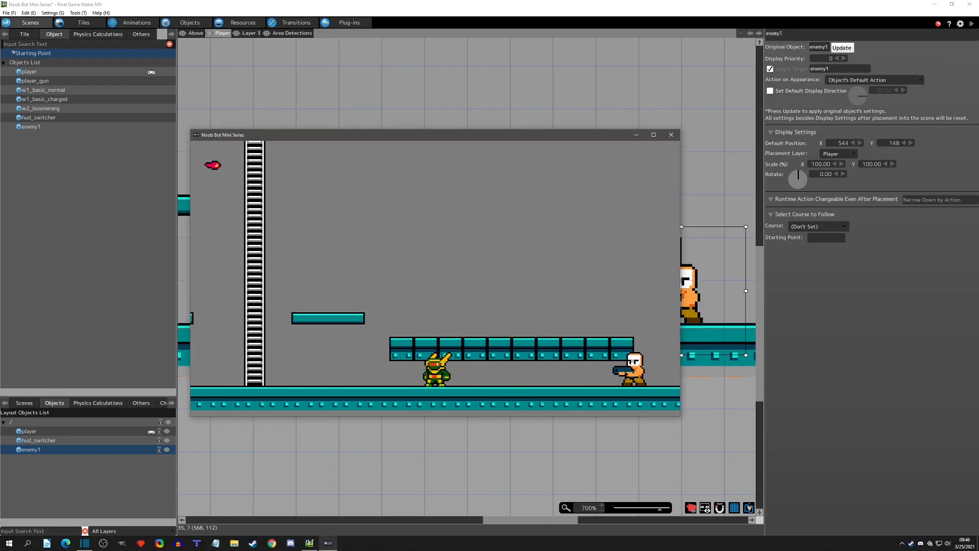
key("Right")
key("z")
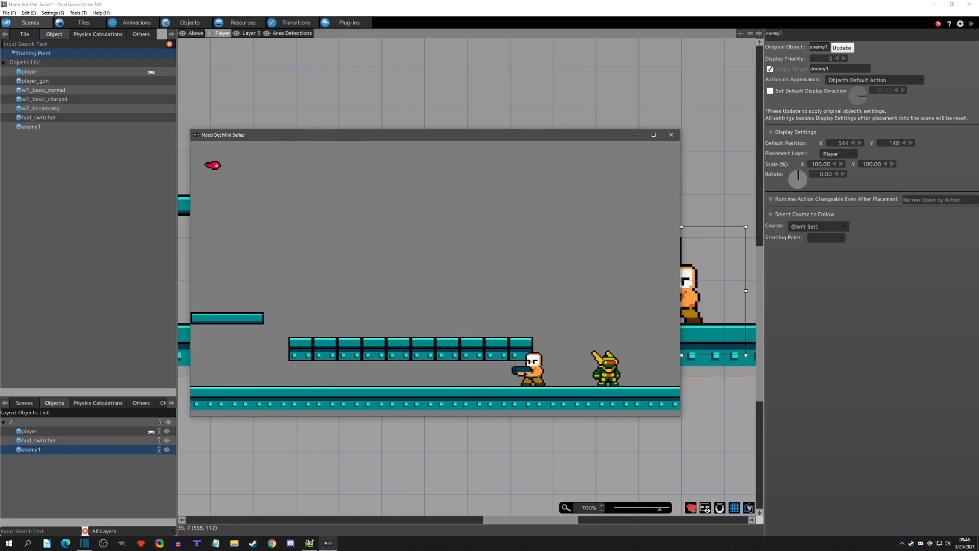
left_click(671, 135)
- Inspect the player's hit common action and the Hit an Attack Detection condition on its link
left_click(190, 22)
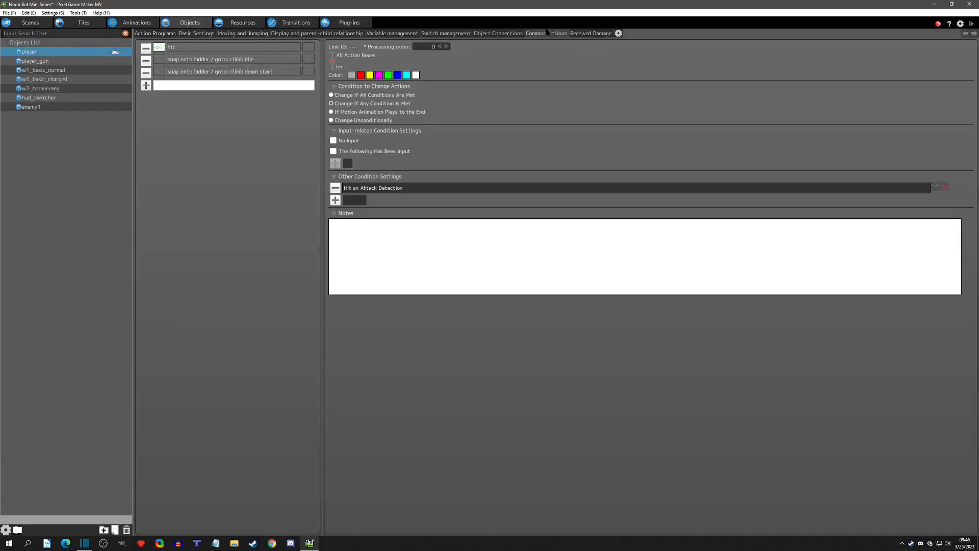
left_click(193, 48)
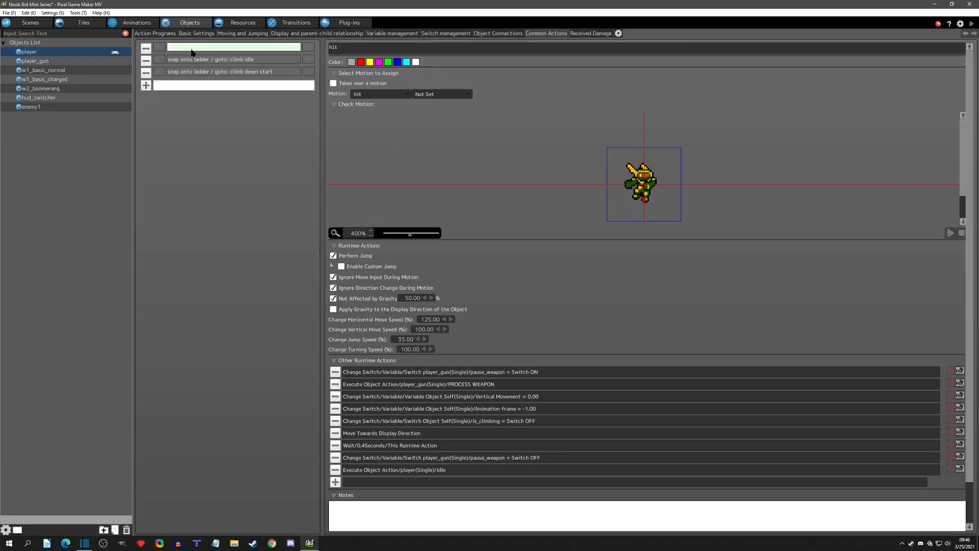
left_click(156, 47)
double_click(378, 188)
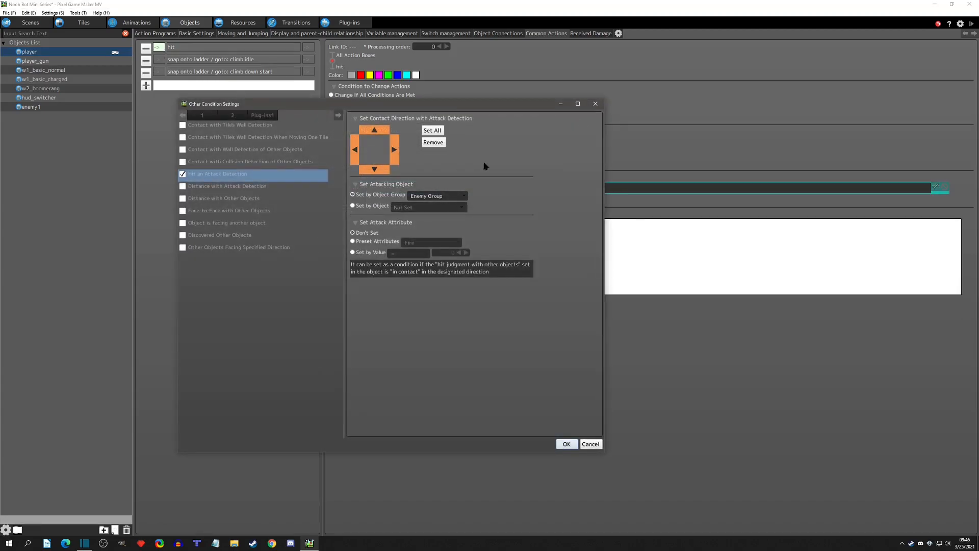
left_click(595, 104)
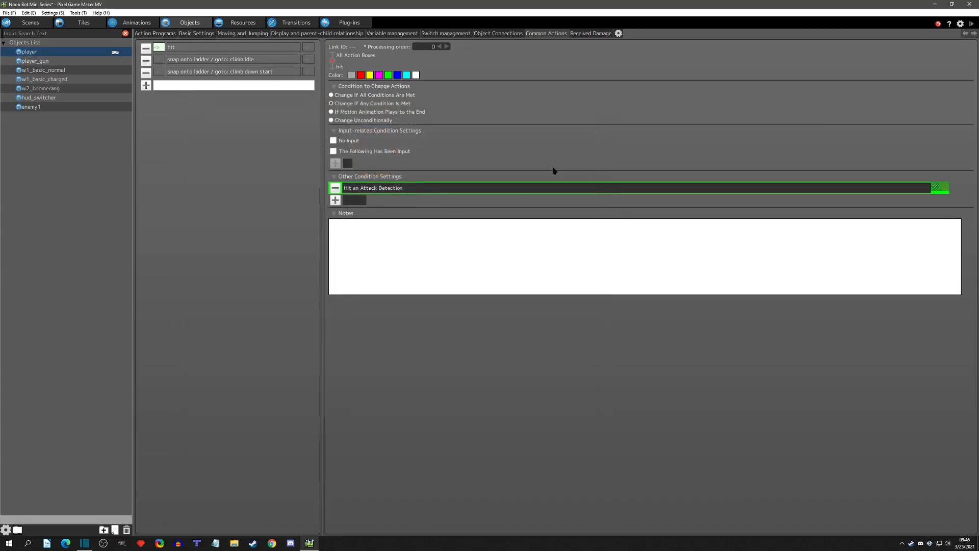
- Add a Specified Object's Action Changes condition to the hit link for Object Self not doing the slide action
left_click(335, 200)
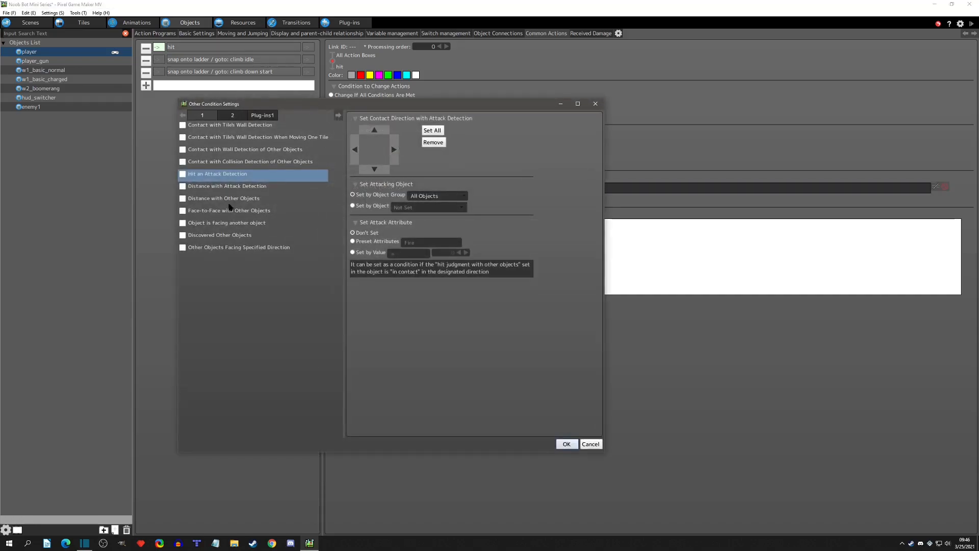
left_click(183, 223)
left_click(407, 131)
left_click(403, 149)
left_click(404, 143)
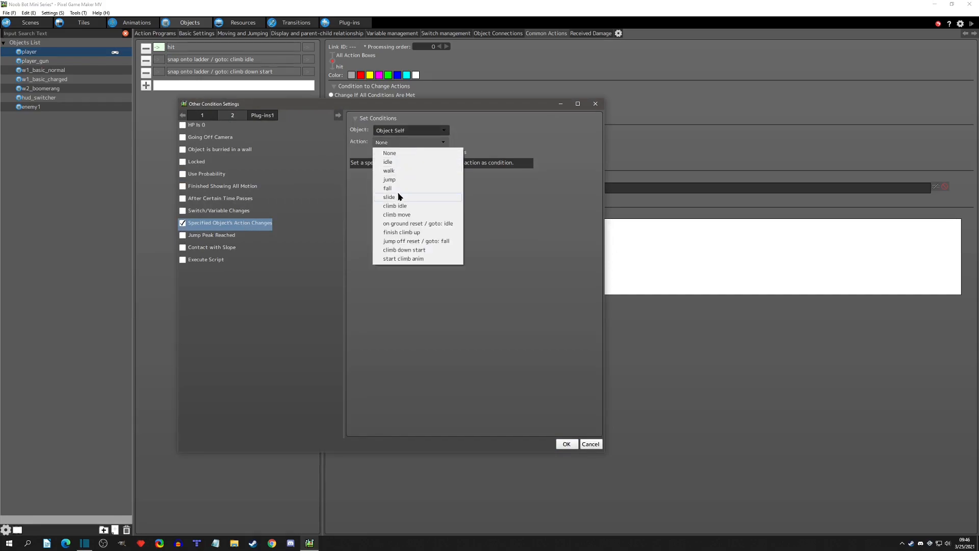
left_click(390, 197)
left_click(378, 153)
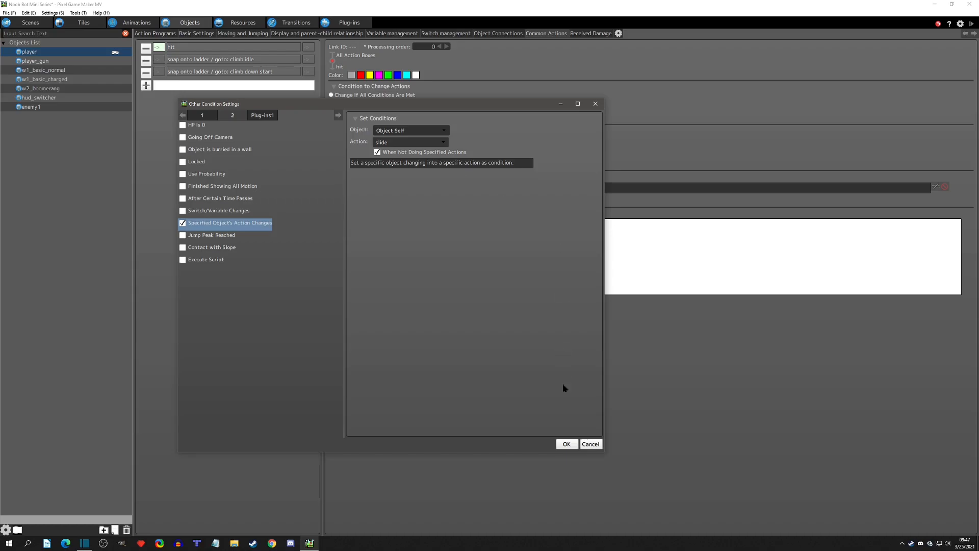
left_click(566, 444)
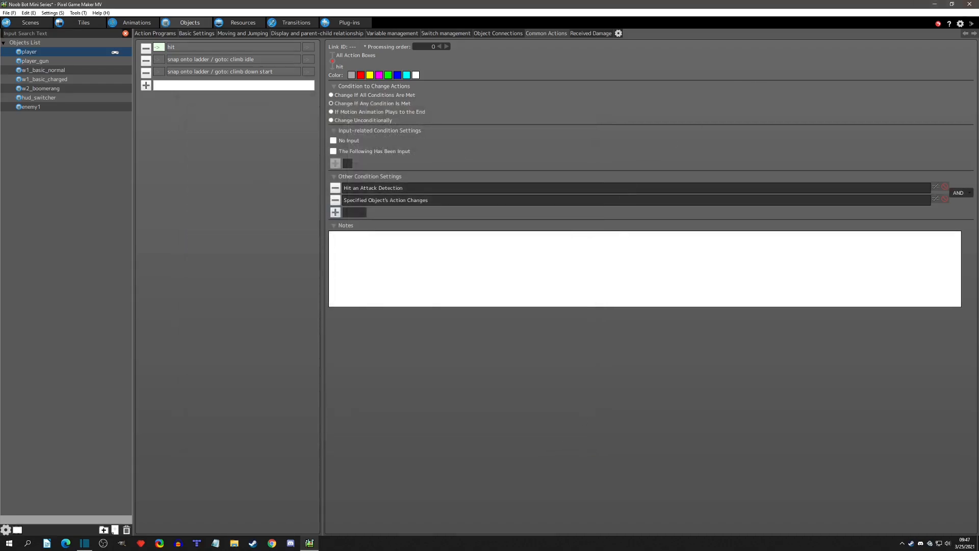
- Run a test play sliding under the low blocks toward the enemy, and close the game
left_click(972, 23)
key("Right")
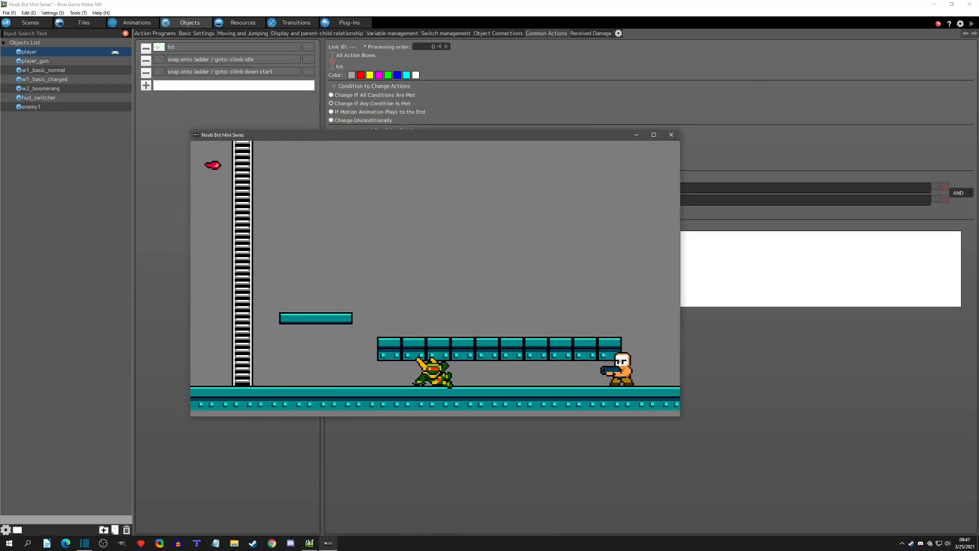
key("Left")
key("Right")
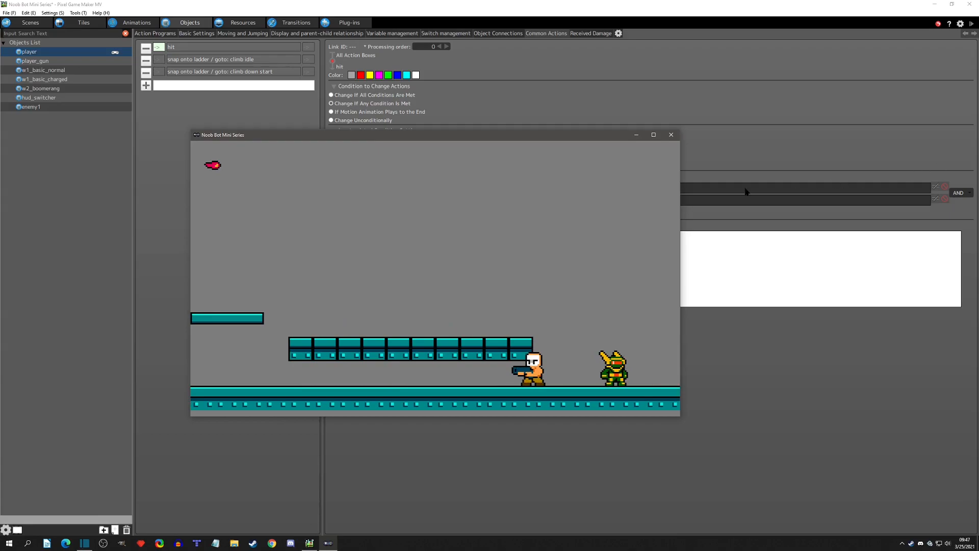
key("Left")
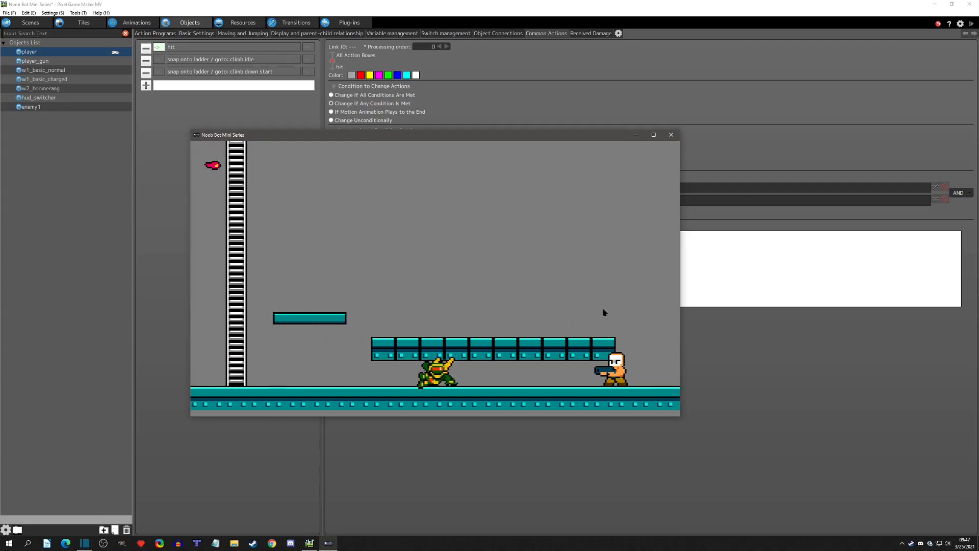
key("Right")
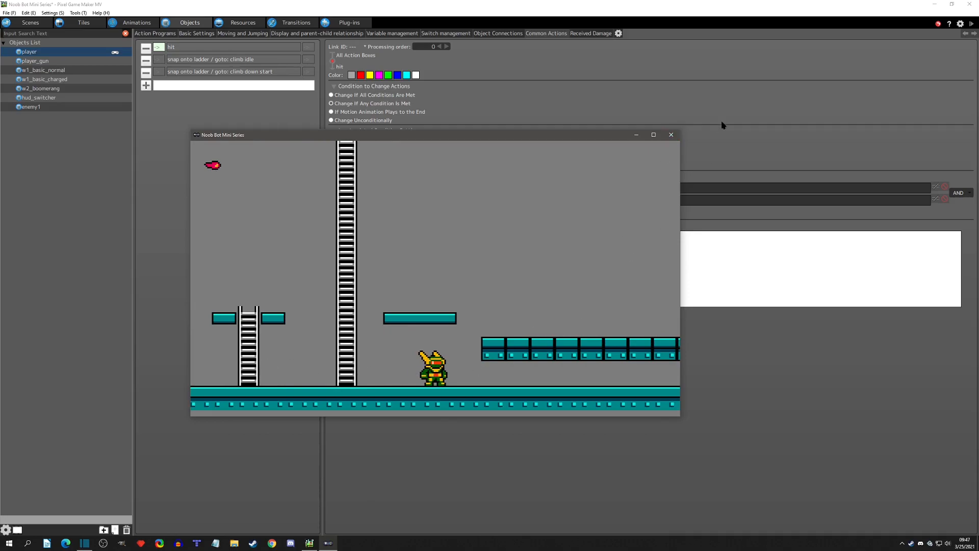
left_click(672, 135)
- Replace the hit link's action-change condition with an inverted Contact with Tile's Wall Detection condition for upward contact
left_click(336, 200)
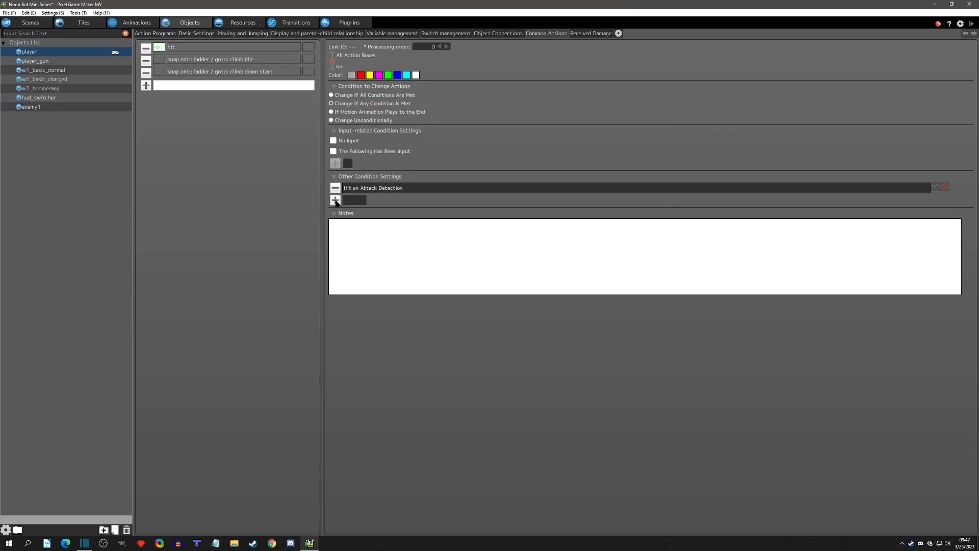
left_click(335, 200)
left_click(204, 115)
left_click(182, 126)
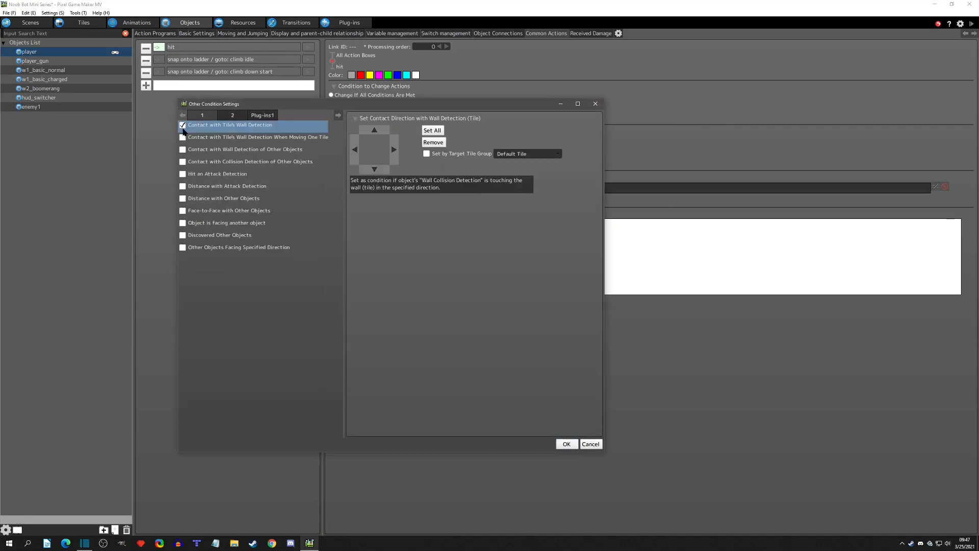
left_click(375, 129)
left_click(566, 444)
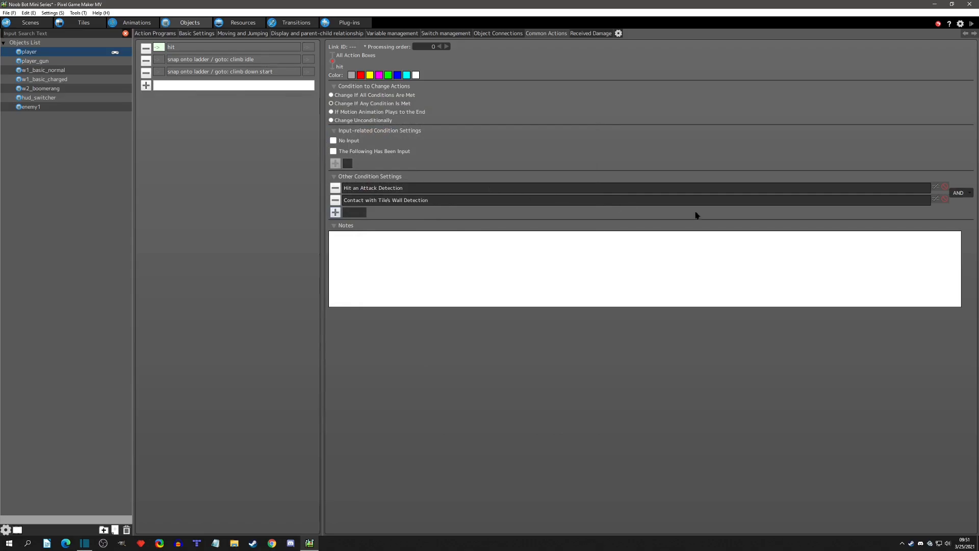
left_click(937, 202)
- Run a test play of the hit reaction near the enemy, both beneath and on top of the low blocks
left_click(972, 25)
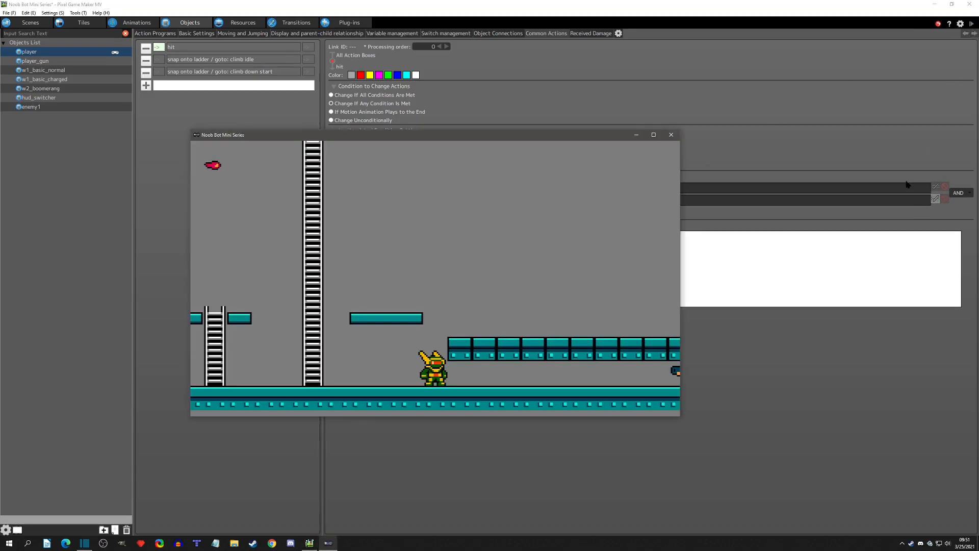
key("Left")
key("Right")
key("Right")
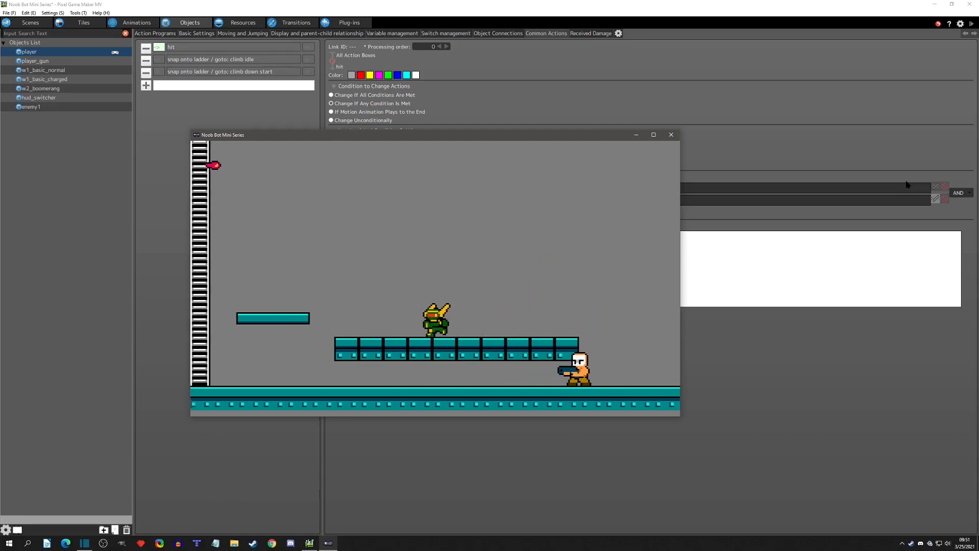
key("Left")
key("space")
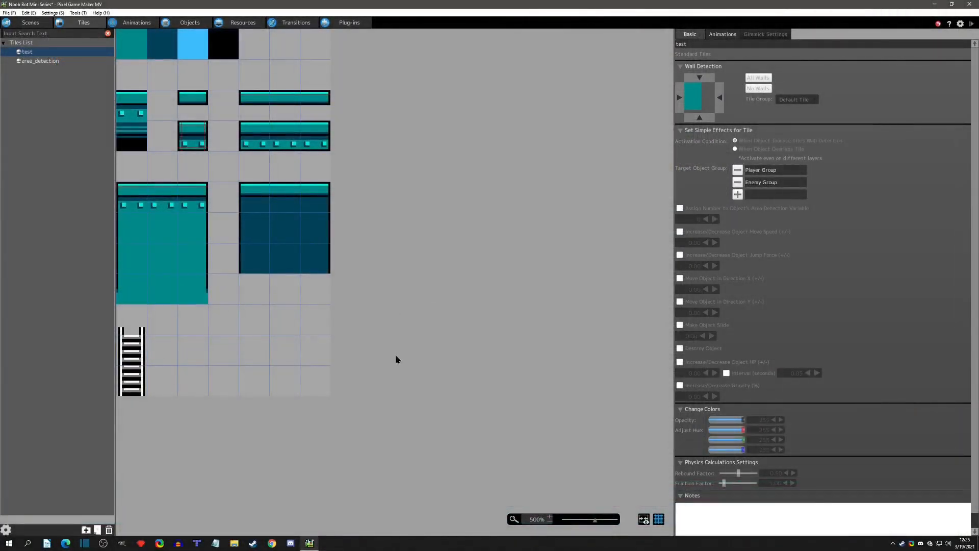
- Set the two ladder rung tiles to activate when an object overlaps them and remove Enemy Group from their targets
left_click_drag(141, 331, 141, 388)
left_click(148, 388)
left_click(132, 355)
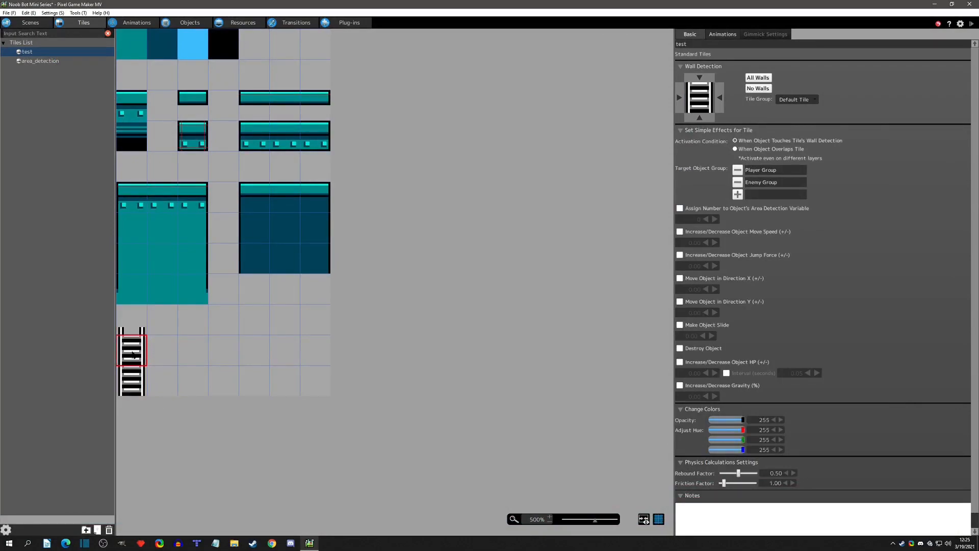
left_click(139, 387)
left_click(133, 352, "shift")
left_click(736, 149)
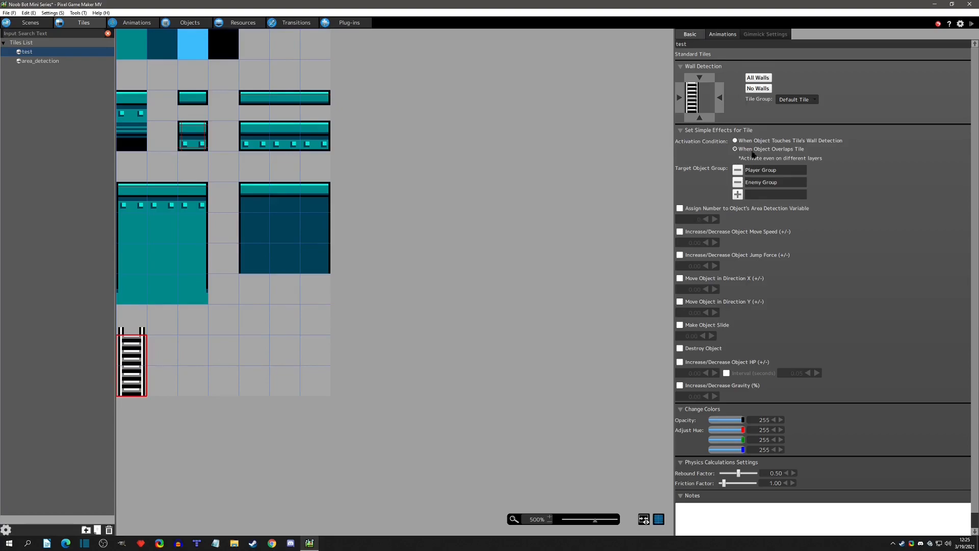
left_click(737, 182)
- Assign 2 to the area detection variable on the ladder rung tiles and add the note "ladder climbing area detection"
left_click(680, 197)
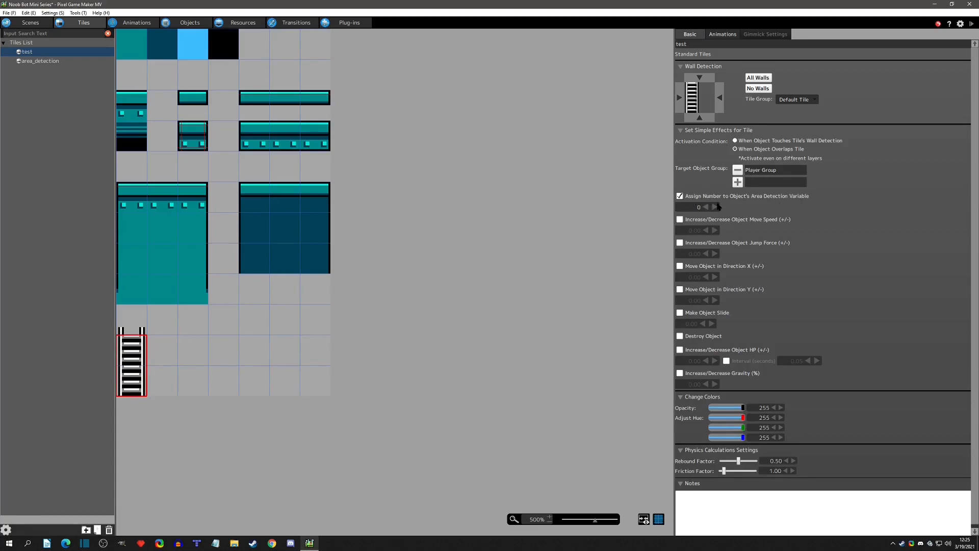
left_click(696, 207)
type("bing area detection")
- Review the area detection settings of the two ladder rung tiles one after the other
left_click(129, 355)
left_click(129, 378)
left_click(132, 360)
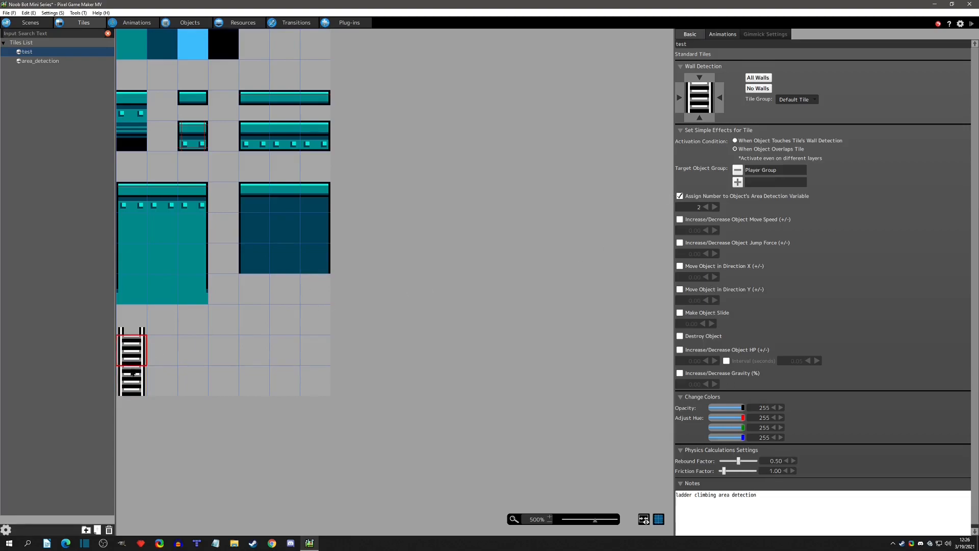
left_click(139, 381)
left_click(139, 360)
left_click(706, 80)
left_click(151, 359)
left_click(137, 359)
- Set the ladder top tile to activate on overlap, assign area detection number 3 and note "on a ladder that you can climb from"
left_click(142, 330)
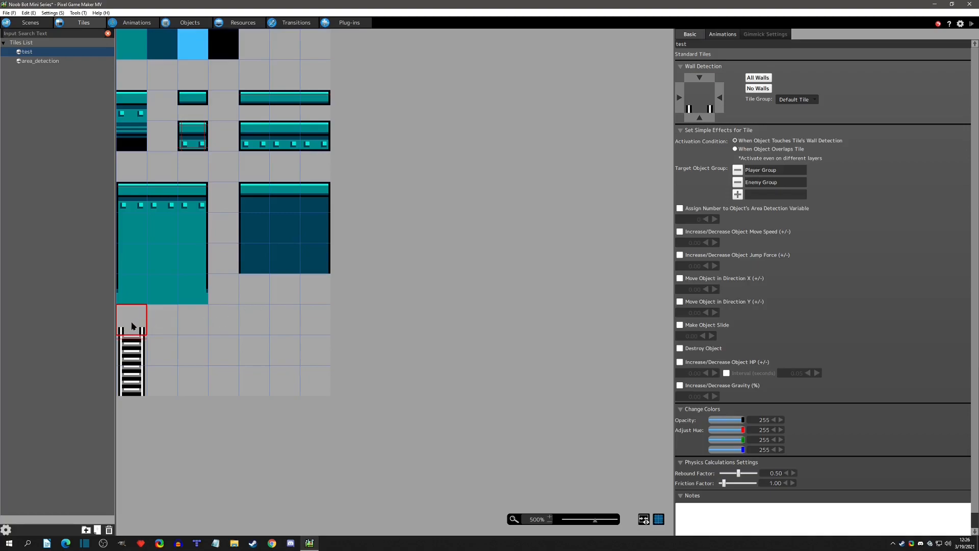
left_click(735, 148)
left_click(685, 208)
left_click(732, 505)
- Check the settings of each ladder tile and open the area_detection tileset
left_click(134, 386)
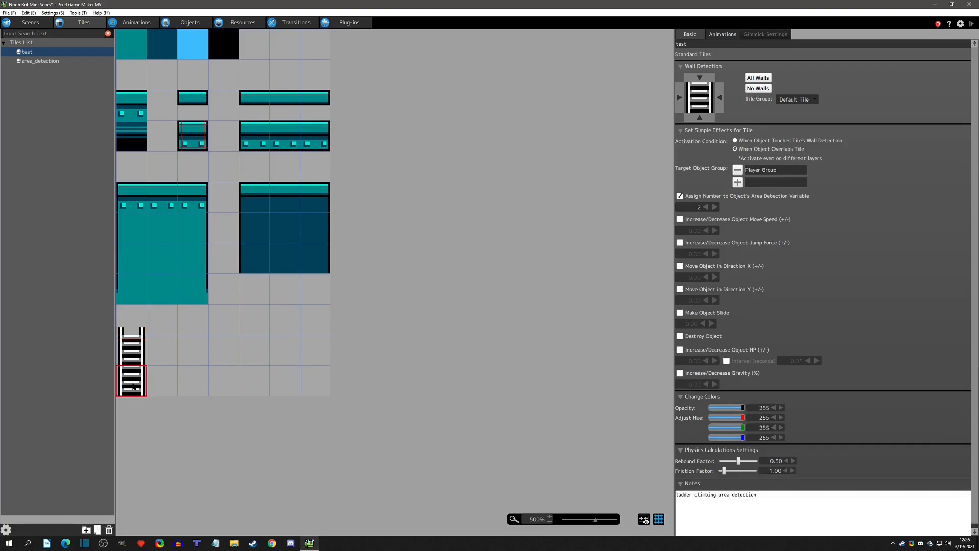
left_click(137, 348)
left_click(134, 329)
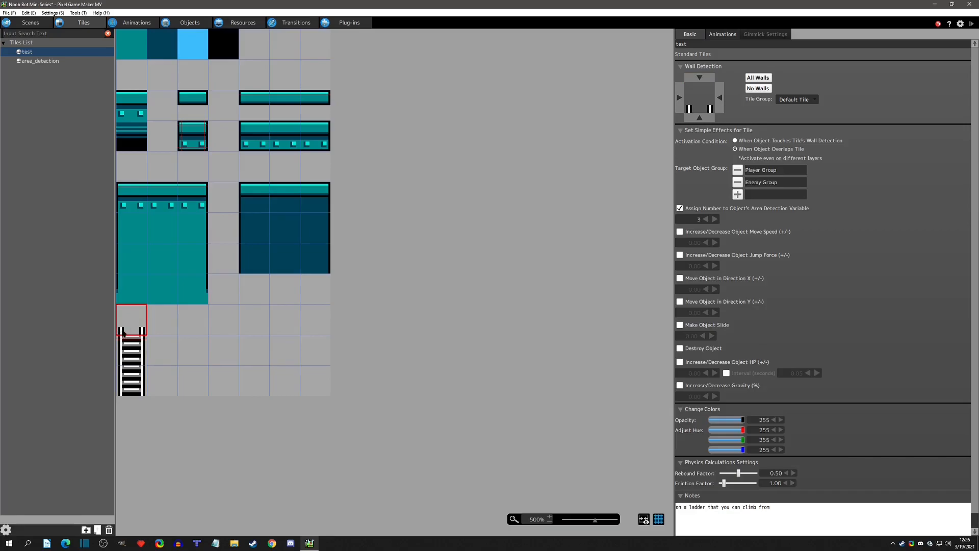
left_click(43, 64)
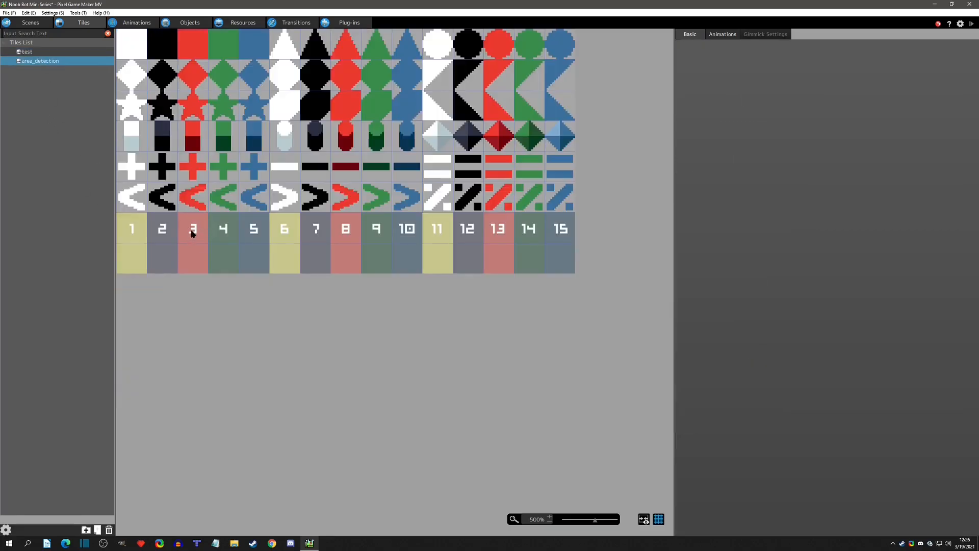
- Review the area detection settings of the ladder tiles in the test tileset and compare them with the area_detection tileset
left_click(41, 52)
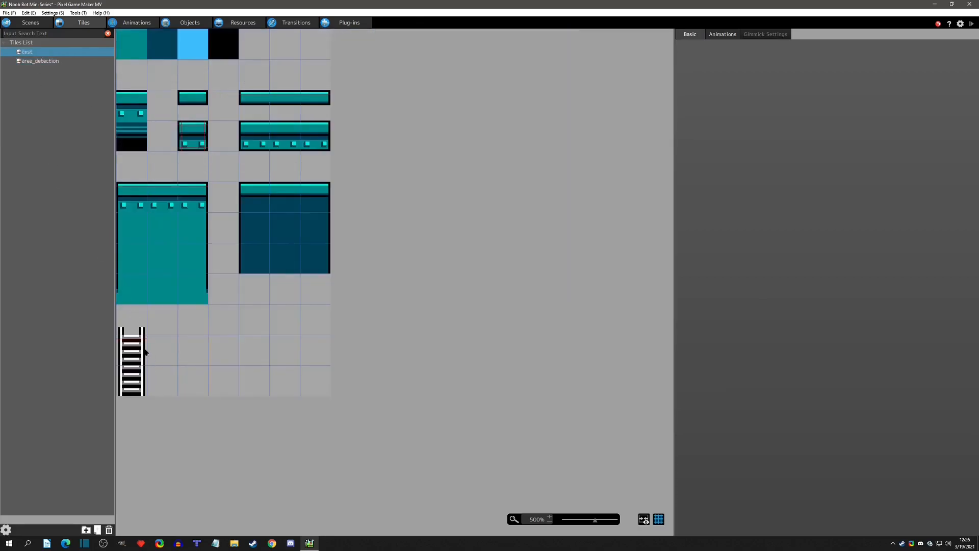
left_click(141, 327)
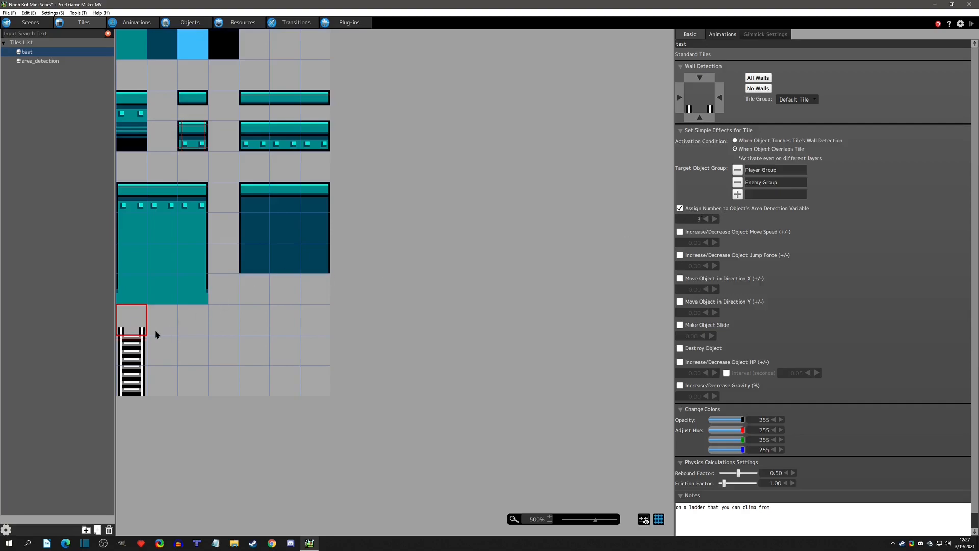
left_click_drag(135, 327, 134, 391)
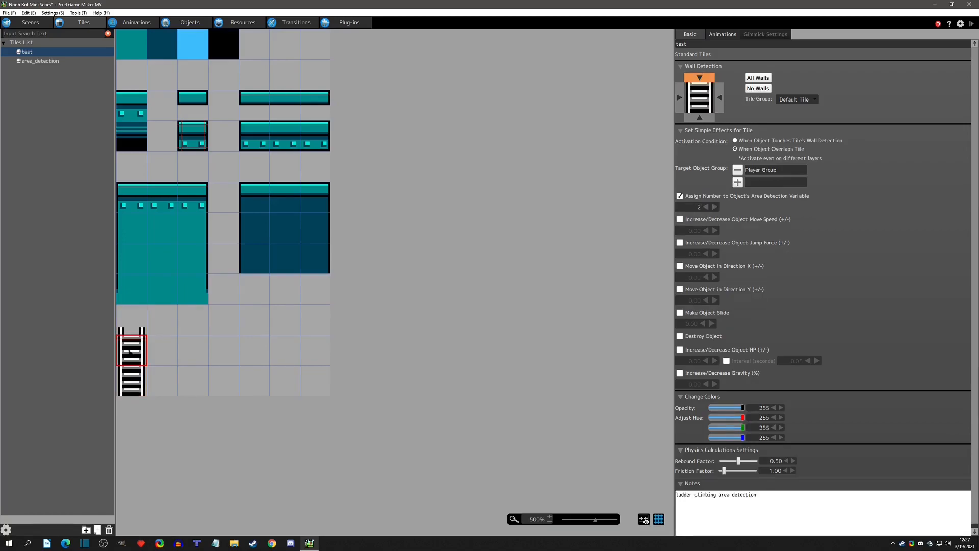
left_click(31, 61)
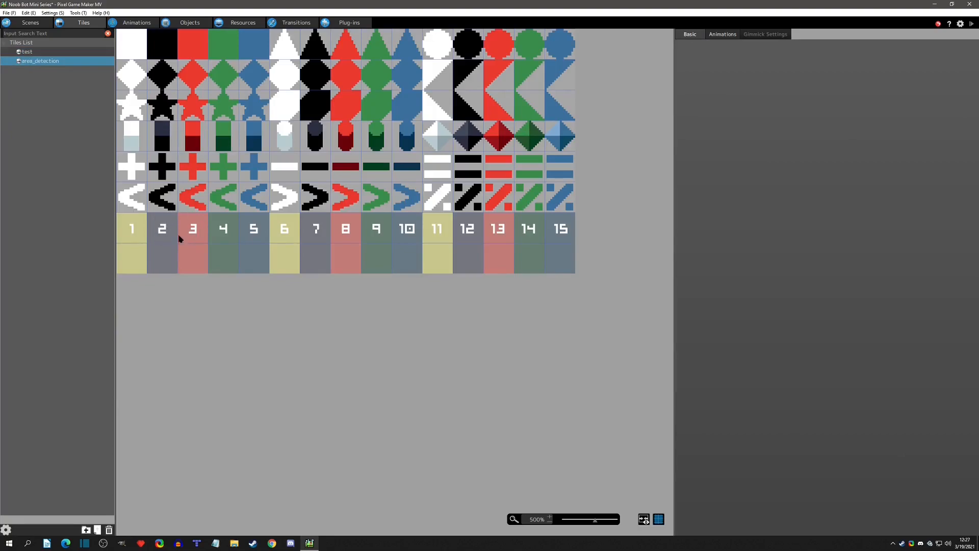
left_click(30, 52)
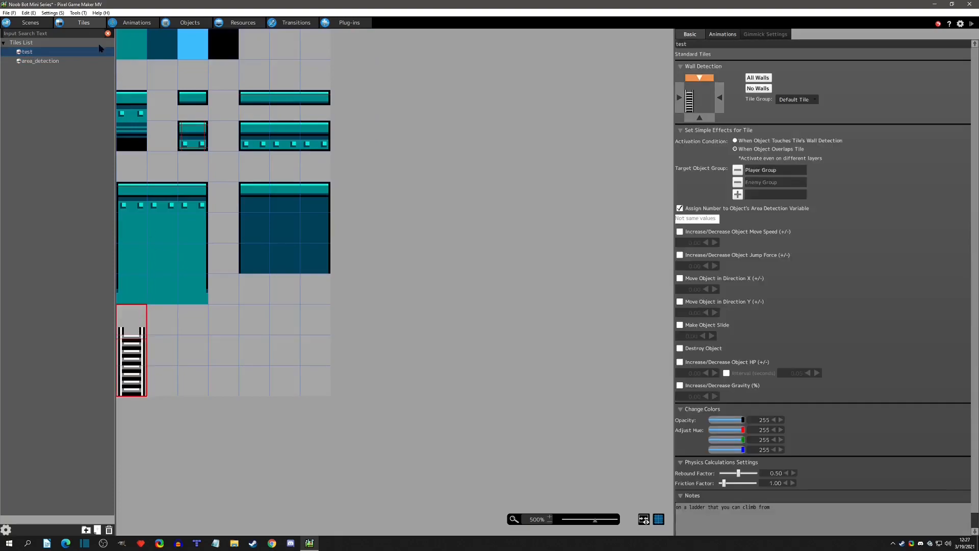
- Build a ladder three tiles high in the test scene, from the floor up through the middle platform
left_click(31, 22)
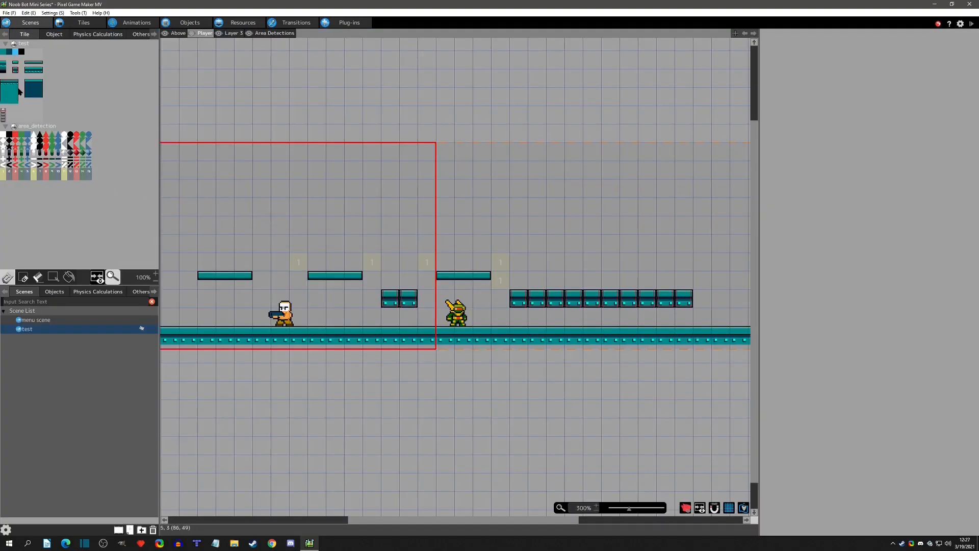
left_click(3, 116)
left_click(336, 322)
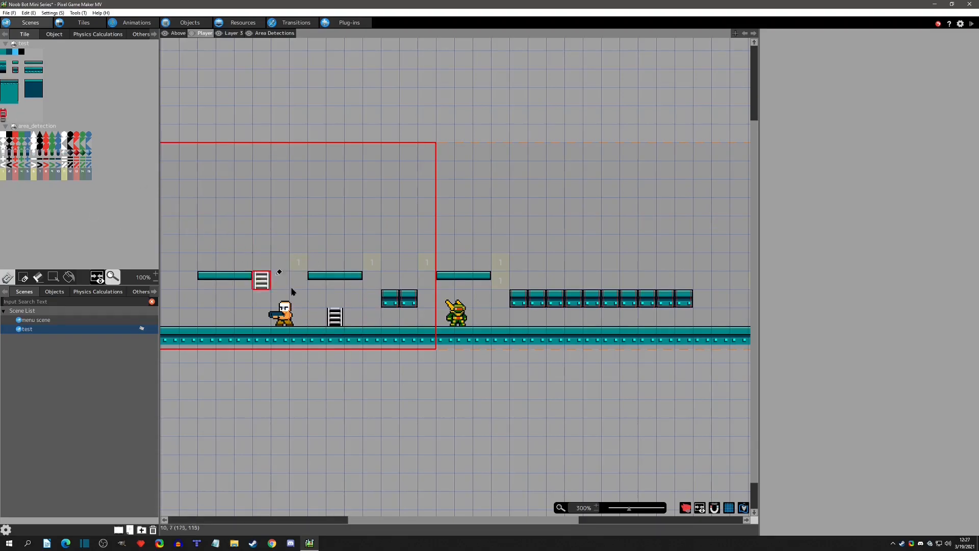
left_click(338, 284)
right_click(347, 297)
right_click(339, 313)
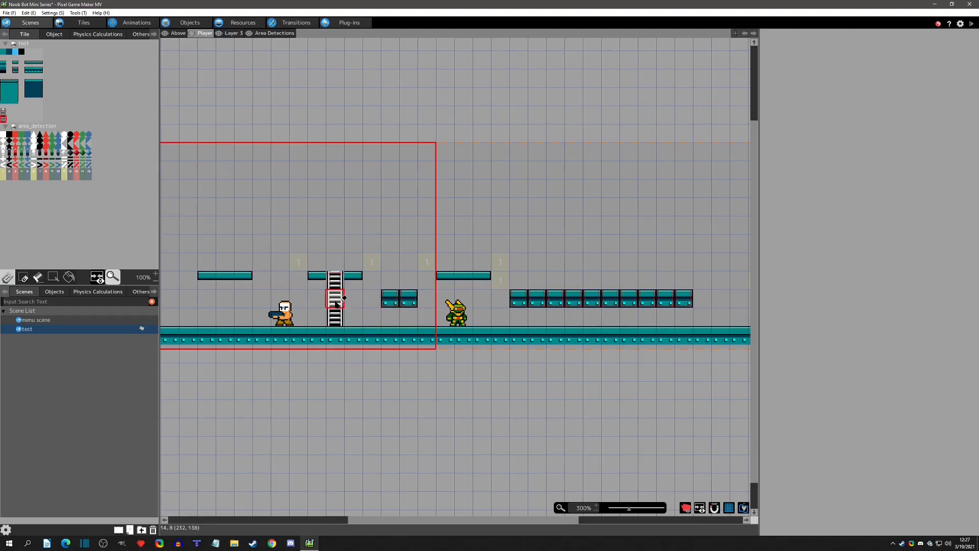
- Place the ladder top tile directly above the rungs on the middle platform
left_click(3, 108)
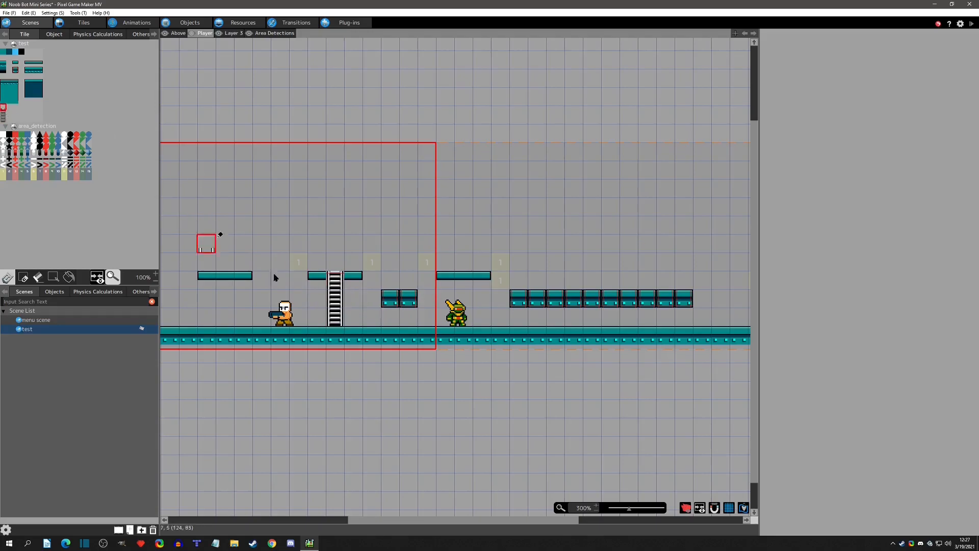
left_click(338, 263)
right_click(354, 212)
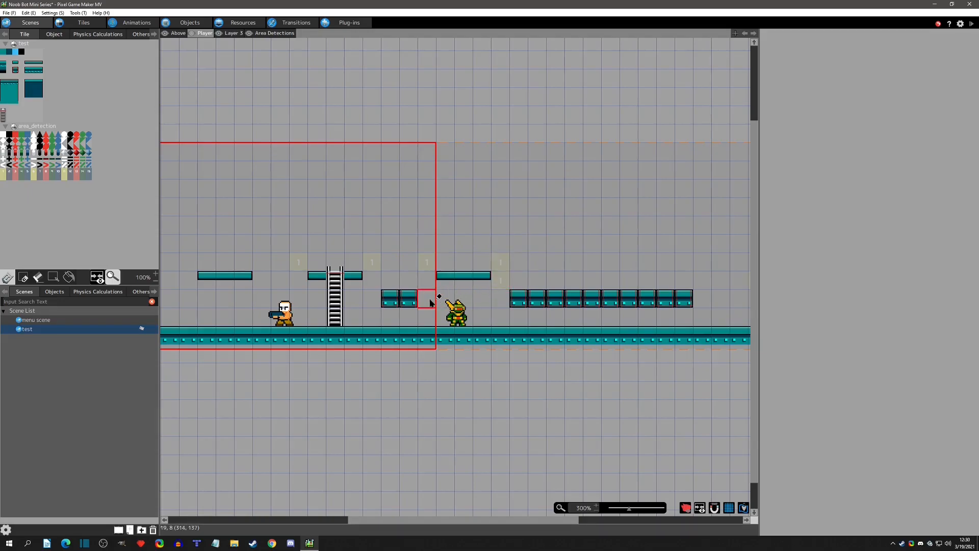
- Erase the two blocks beside the ladder and move the player next to it at X 264, Y 148
left_click_drag(430, 302, 389, 293)
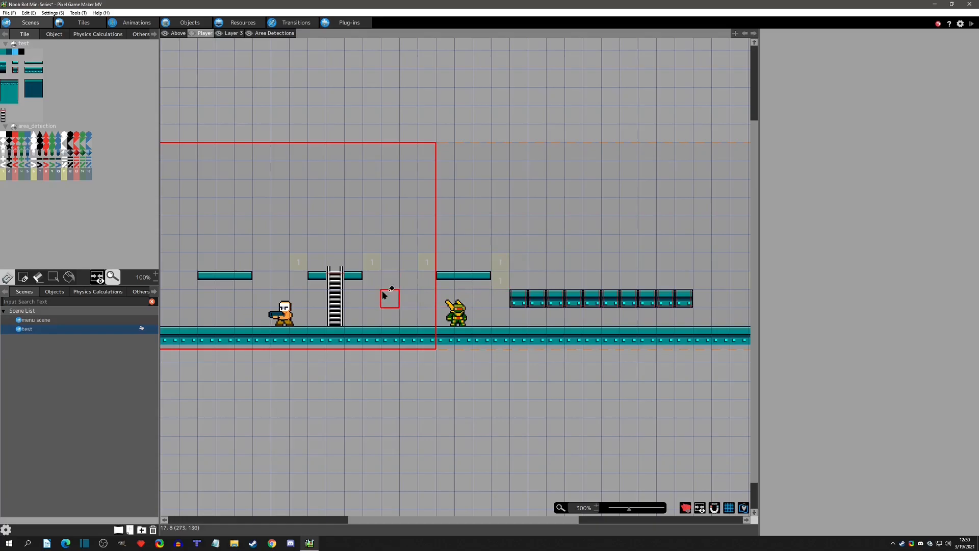
left_click(54, 34)
left_click_drag(474, 327, 378, 318)
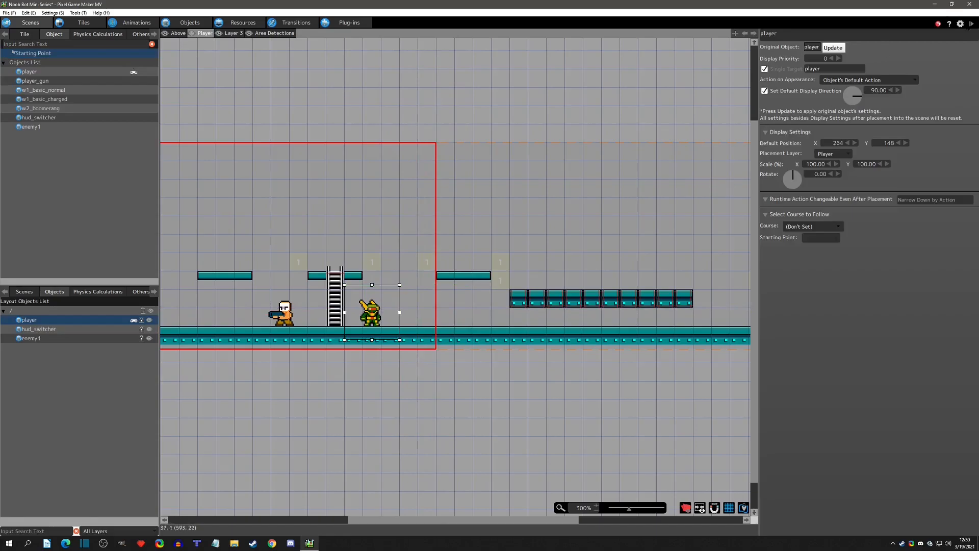
- Test play the scene to try the new ladder with the player, and close the game window
left_click(971, 23)
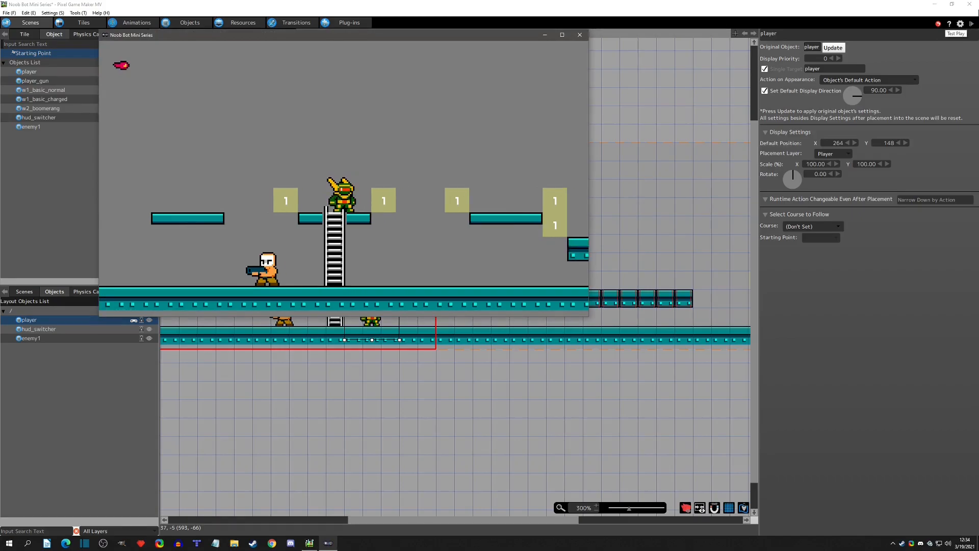
left_click(580, 35)
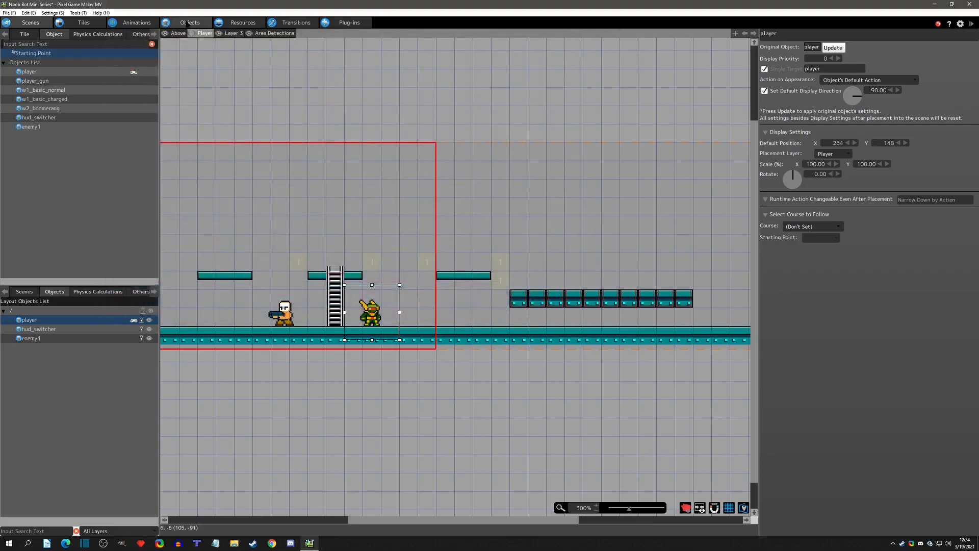
- Set the color of the player's hit common action to yellow
left_click(189, 23)
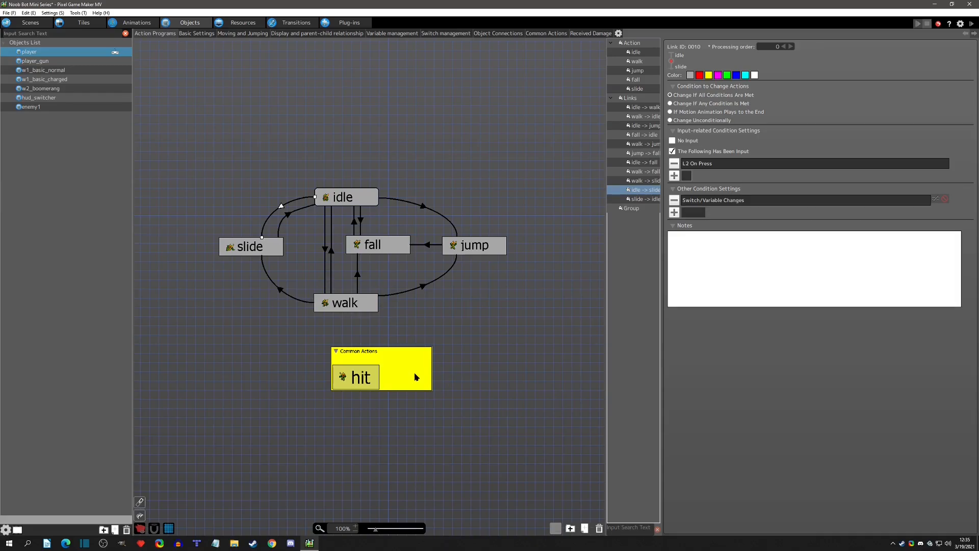
left_click(363, 378)
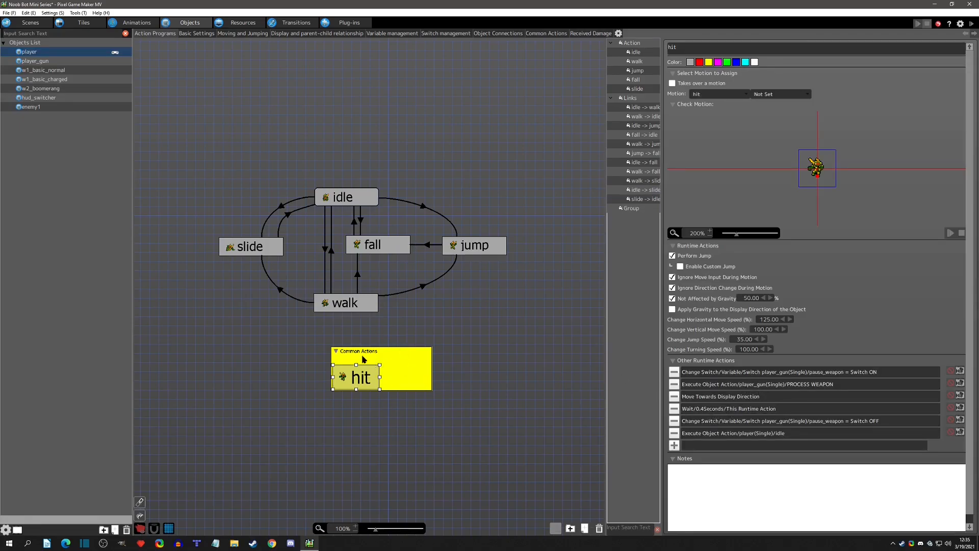
left_click(710, 63)
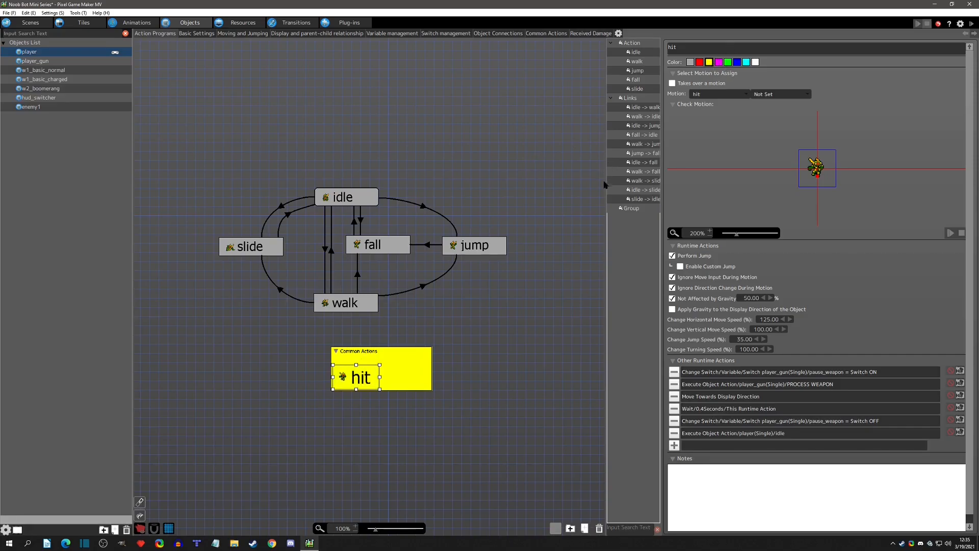
- Widen the player's action and link list and view the settings of the idle, walk and jump actions
left_click_drag(607, 225, 696, 232)
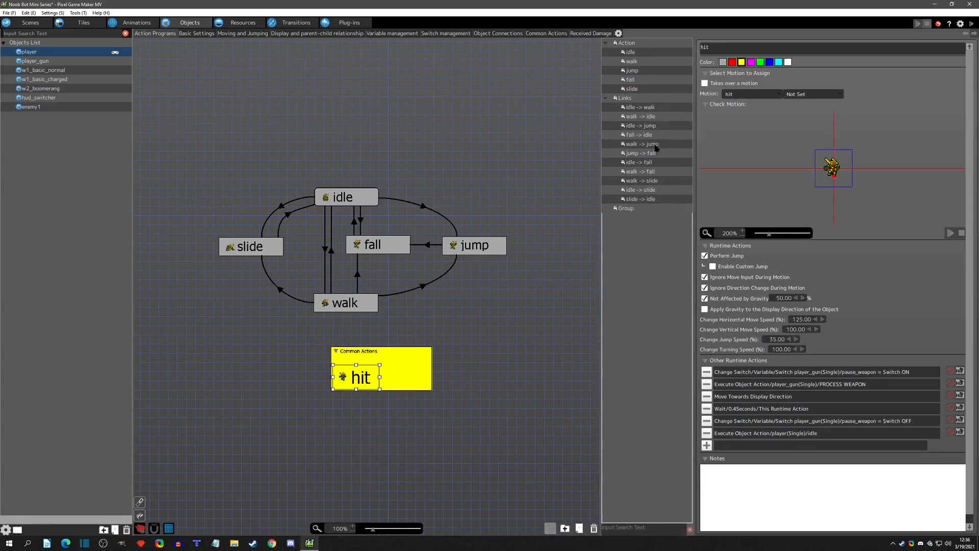
left_click(635, 53)
left_click(636, 61)
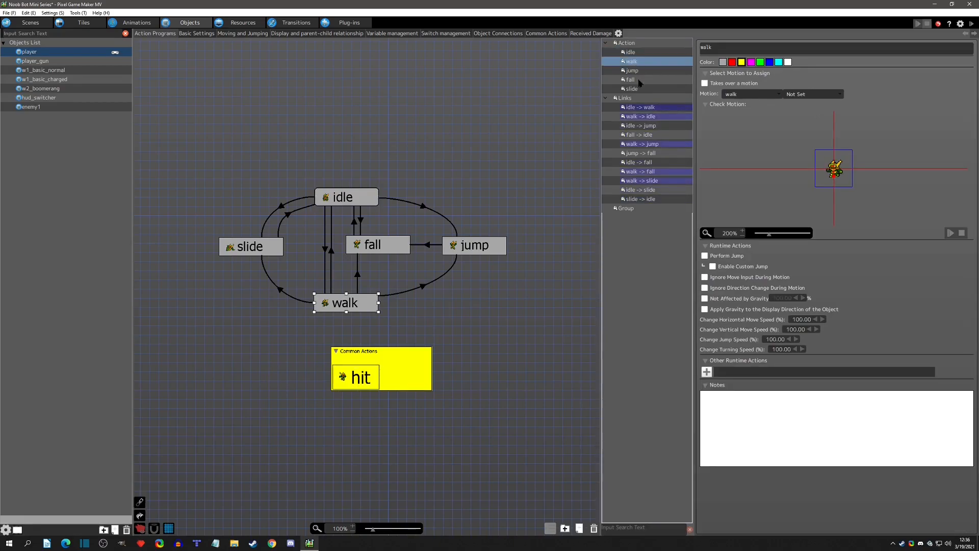
left_click(638, 71)
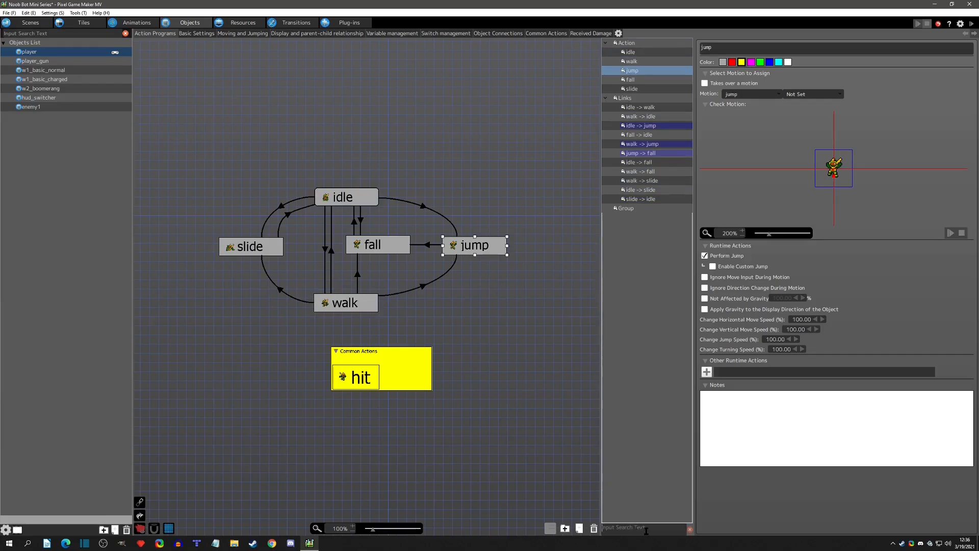
- Filter the action list by "walk" to inspect the walk action and its links, and hide the list
type("walk")
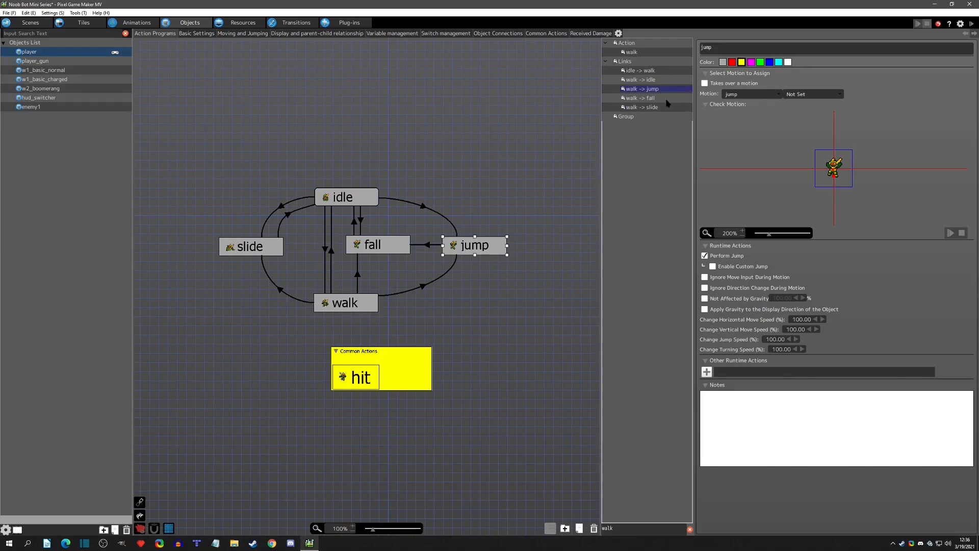
left_click(632, 52)
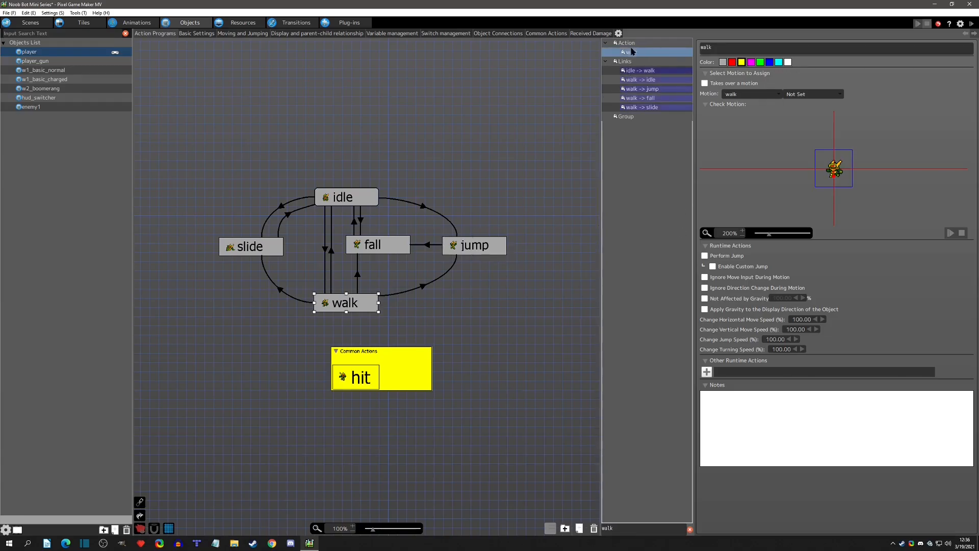
left_click(649, 80)
left_click(649, 88)
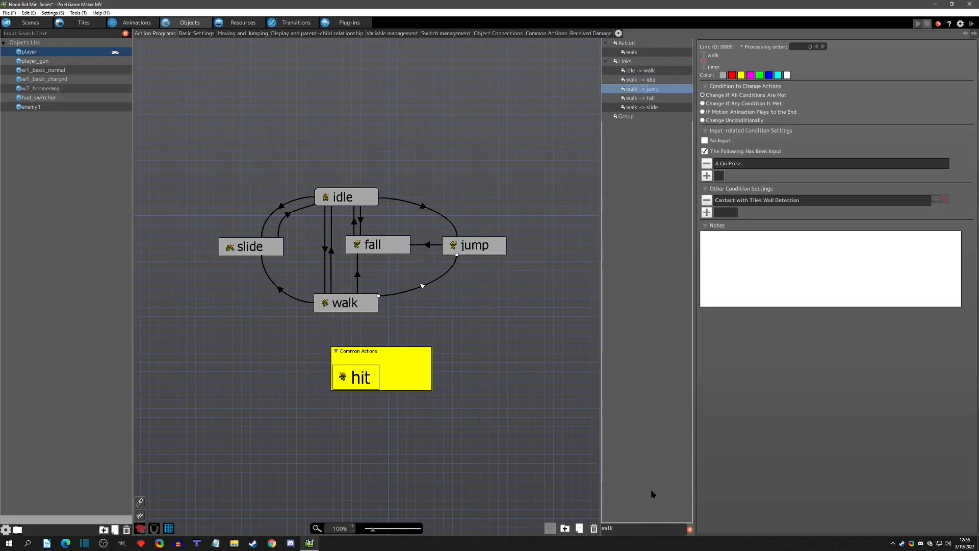
left_click(550, 528)
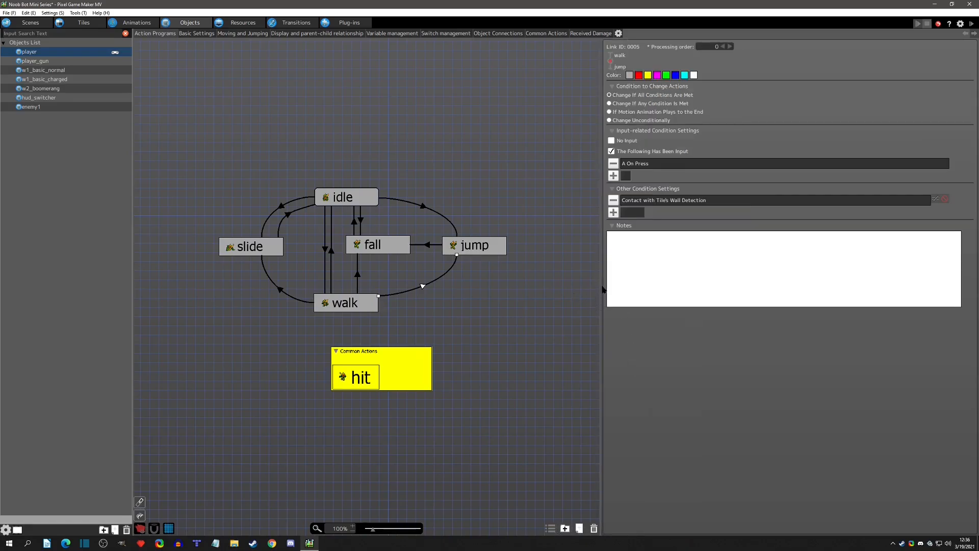
left_click_drag(603, 269, 655, 271)
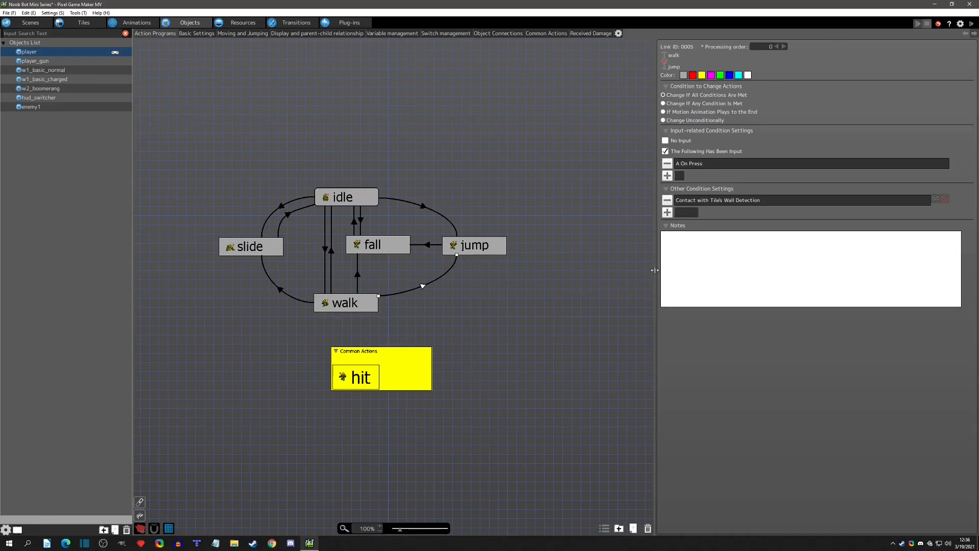
- Add a yellow common action to the player named "snap onto ladder / goto: climb idle"
left_click(539, 34)
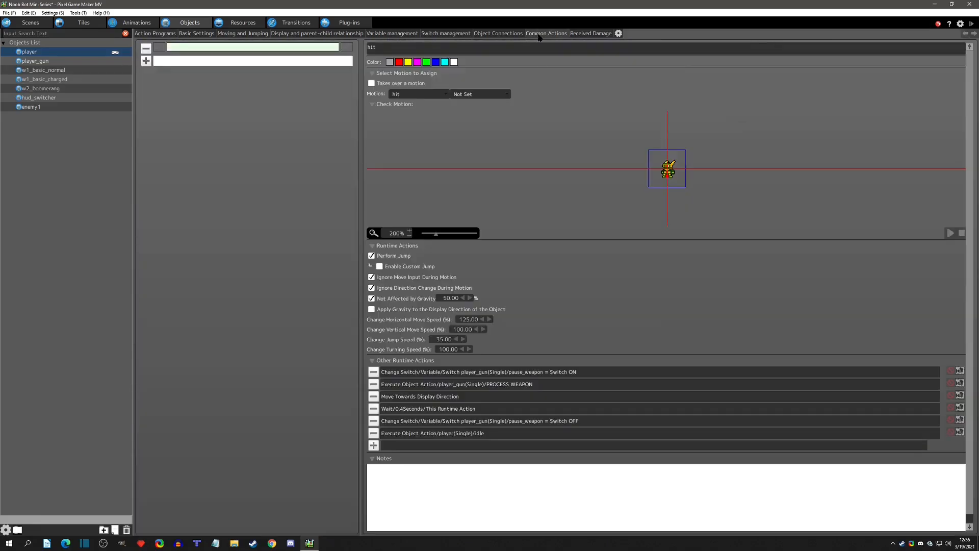
left_click(146, 62)
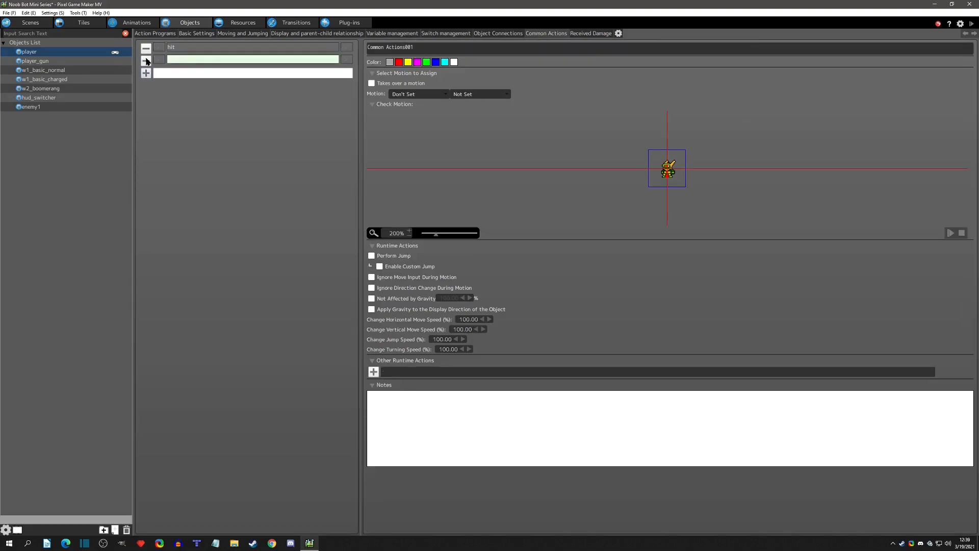
left_click_drag(433, 50, 164, 22)
type("sn")
left_click(408, 61)
- Give the link into the ladder snap action an up arrow Pressed input condition and require all conditions to be met
left_click(348, 60)
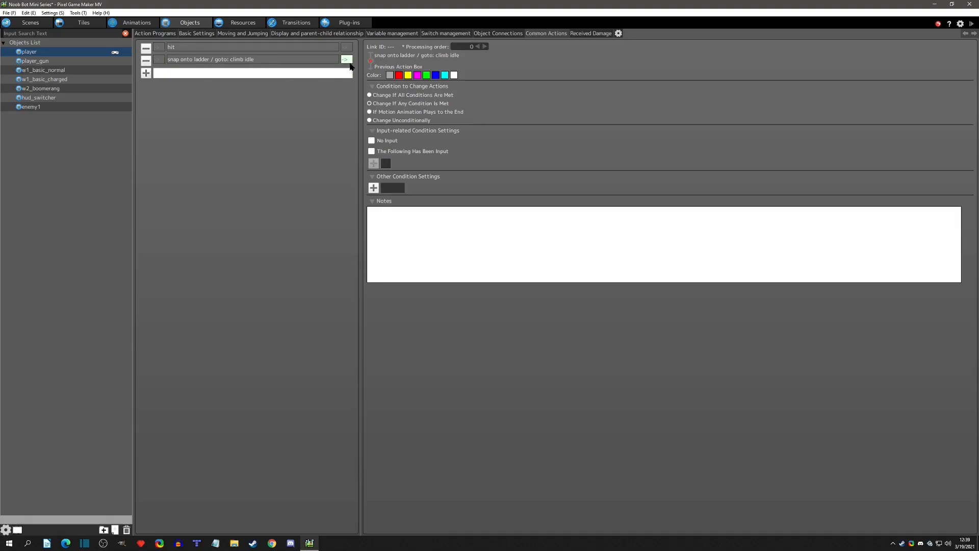
left_click(159, 60)
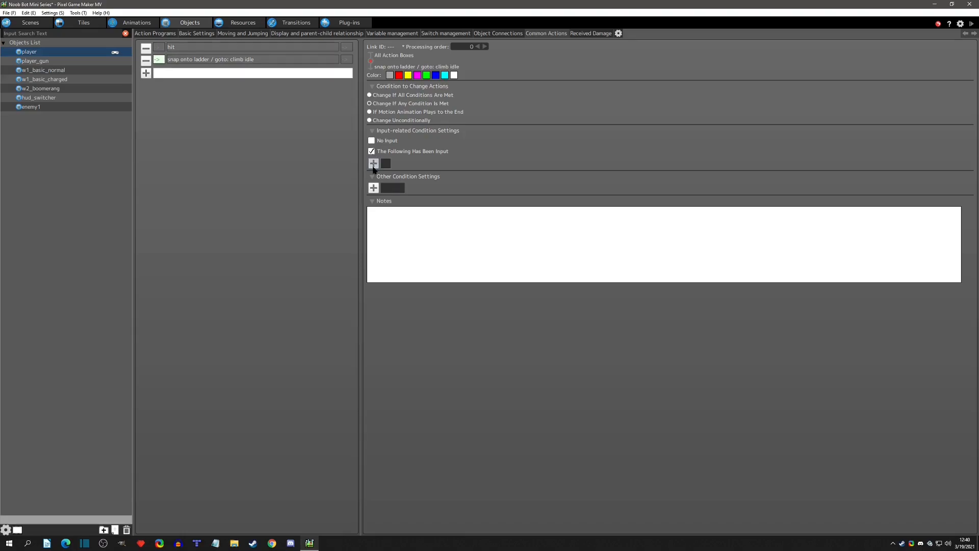
left_click(373, 163)
left_click(505, 179)
left_click(499, 257)
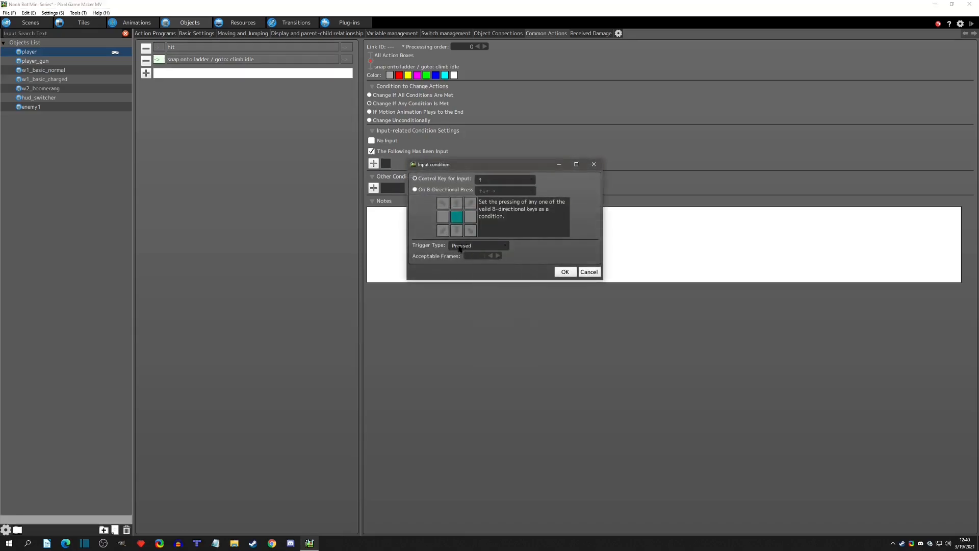
left_click(564, 272)
left_click(384, 97)
- Add a Switch/Variable Changes condition to the ladder snap link using Object Self's Area Detection variable
left_click(373, 201)
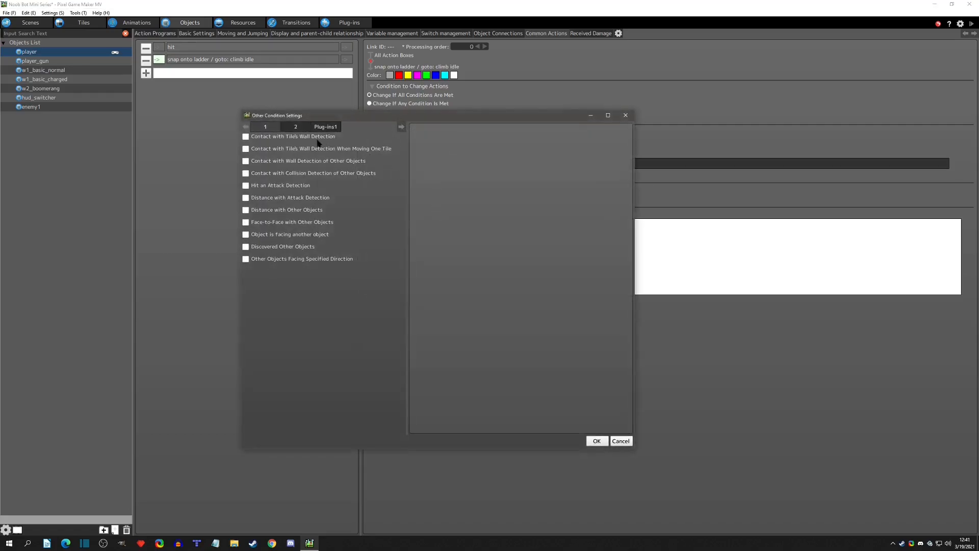
left_click(285, 127)
left_click(246, 222)
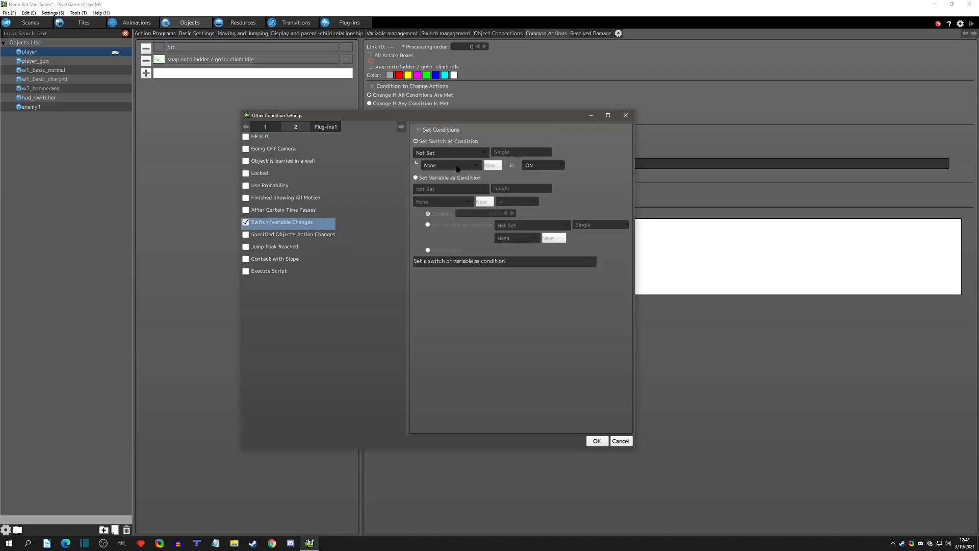
left_click(444, 178)
left_click(449, 189)
left_click(457, 209)
left_click(449, 202)
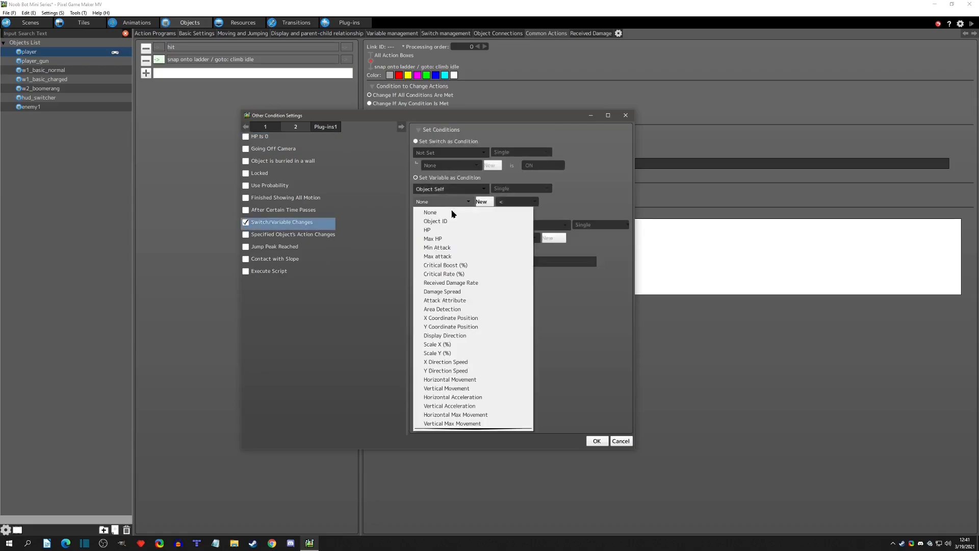
left_click(448, 309)
- Make the area detection condition equal to the constant 2 and apply it to the link
left_click(513, 203)
left_click(515, 229)
double_click(493, 214)
type("2")
left_click(603, 343)
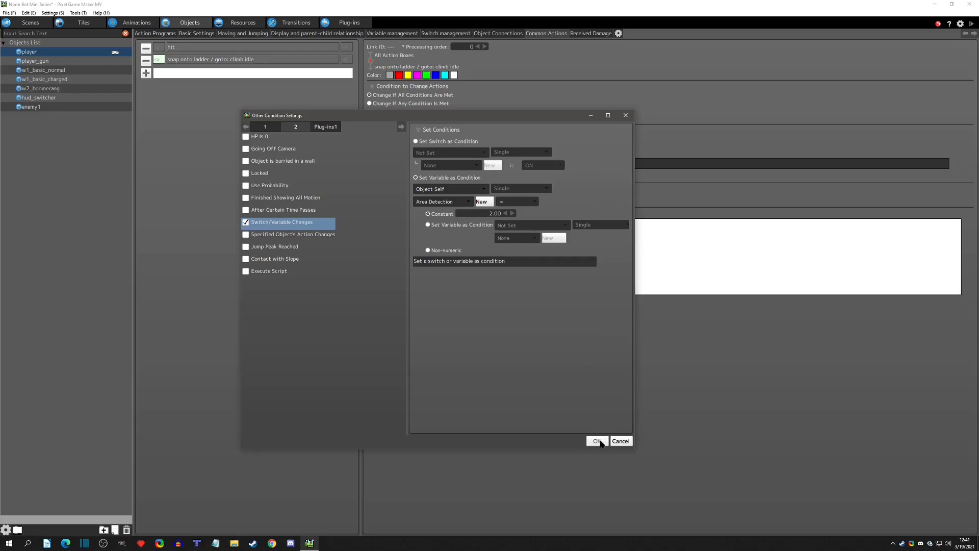
left_click(597, 441)
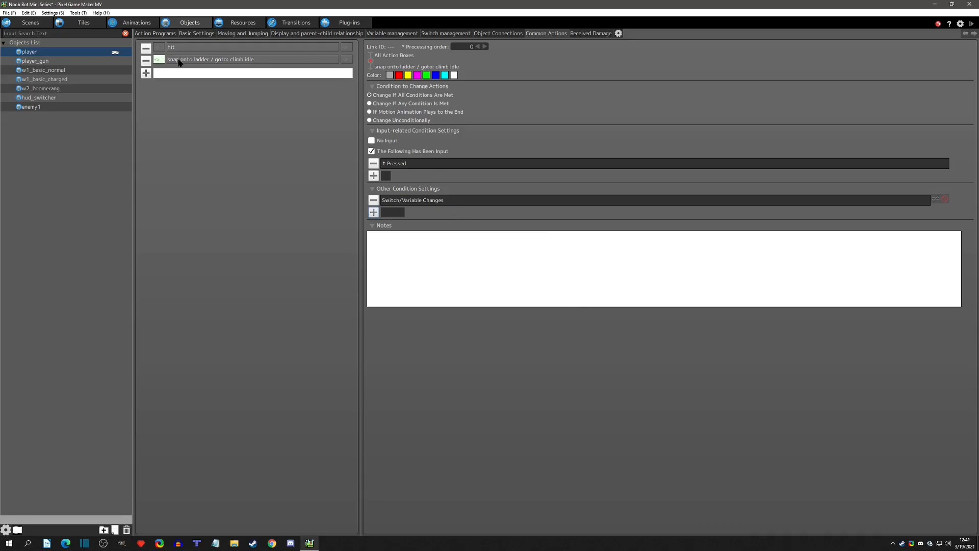
- Duplicate the walk motion in the player animation and rename the copy "climb"
left_click(180, 60)
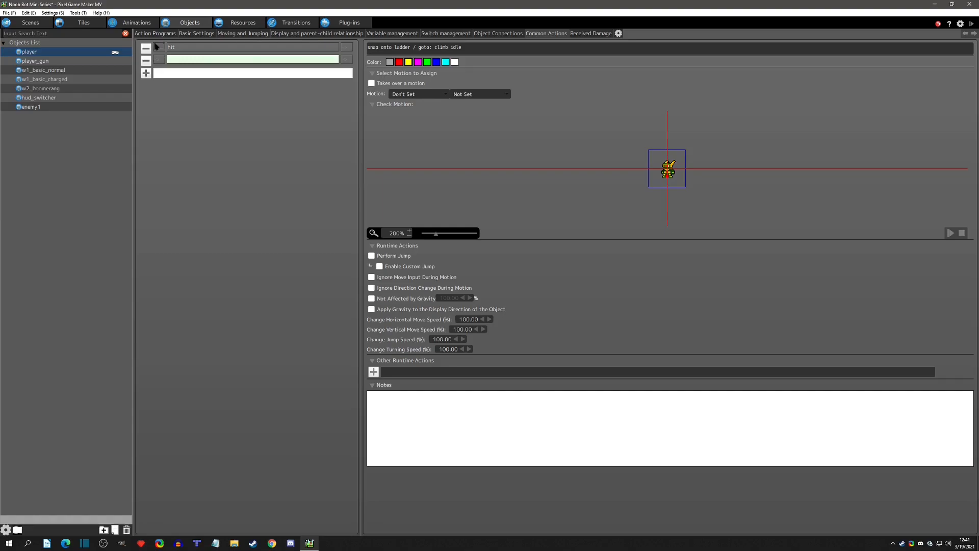
left_click(132, 24)
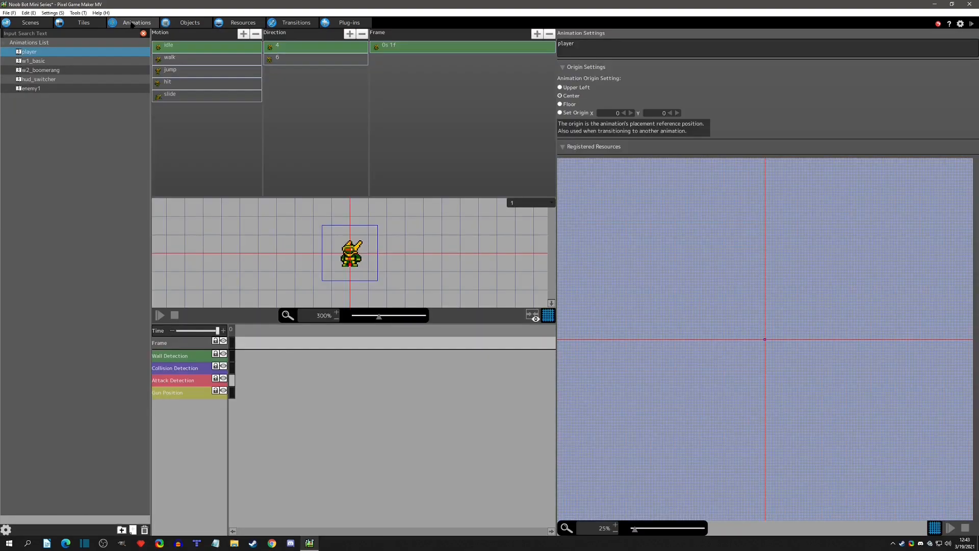
left_click(182, 59)
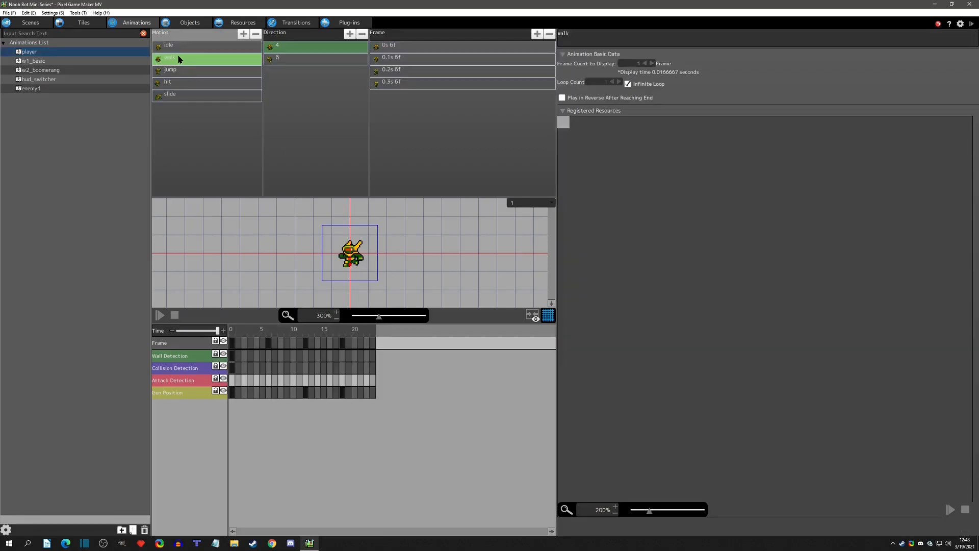
key("ctrl+v")
left_click_drag(178, 70, 176, 112)
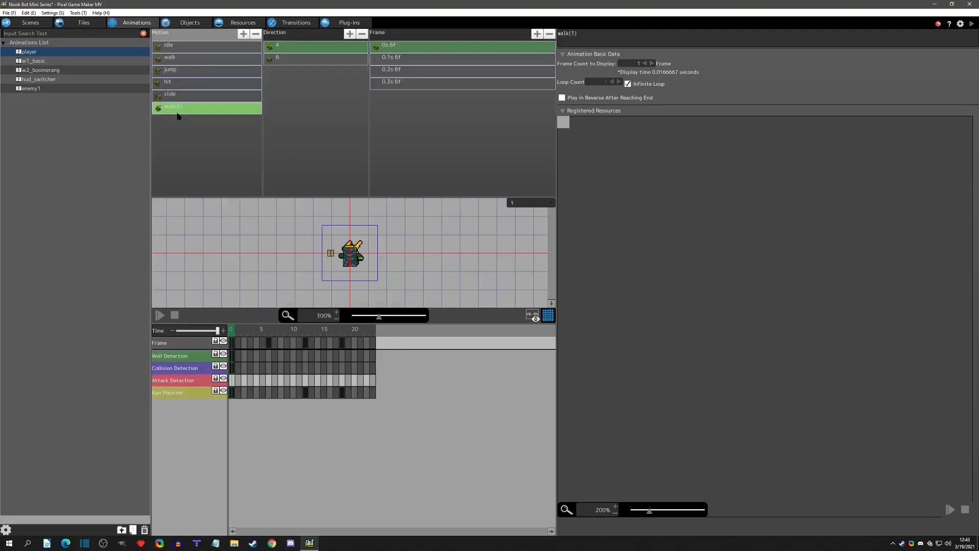
double_click(171, 110)
type("cli")
key("Return")
- Delete the last two frames of the climb motion's direction 4, and remove its direction 6 entirely
left_click(281, 49)
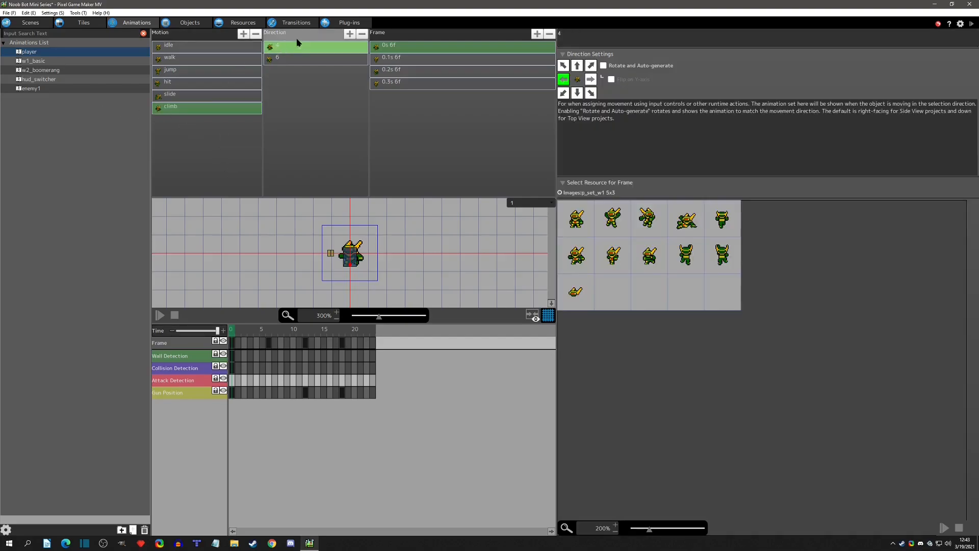
left_click(390, 71)
left_click(410, 85, "shift")
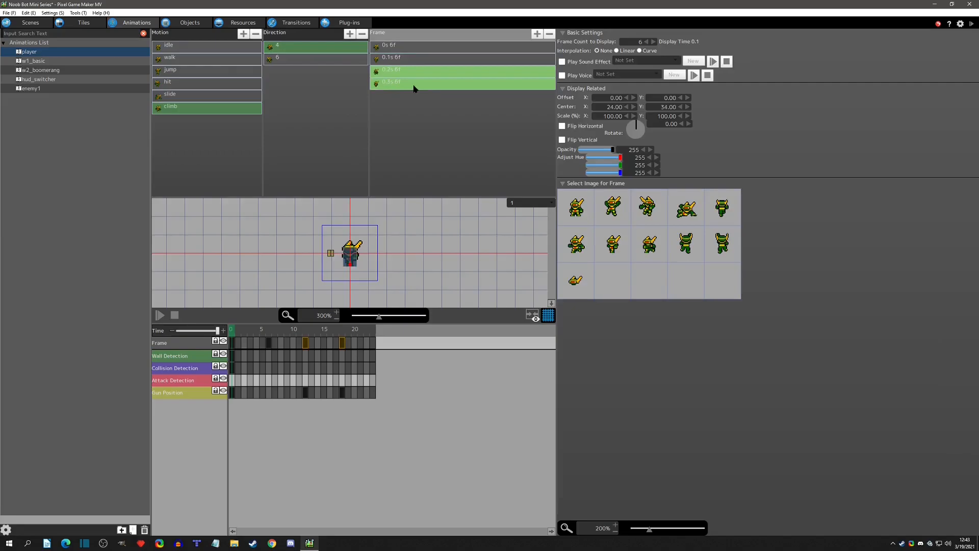
key("Delete")
left_click(345, 64)
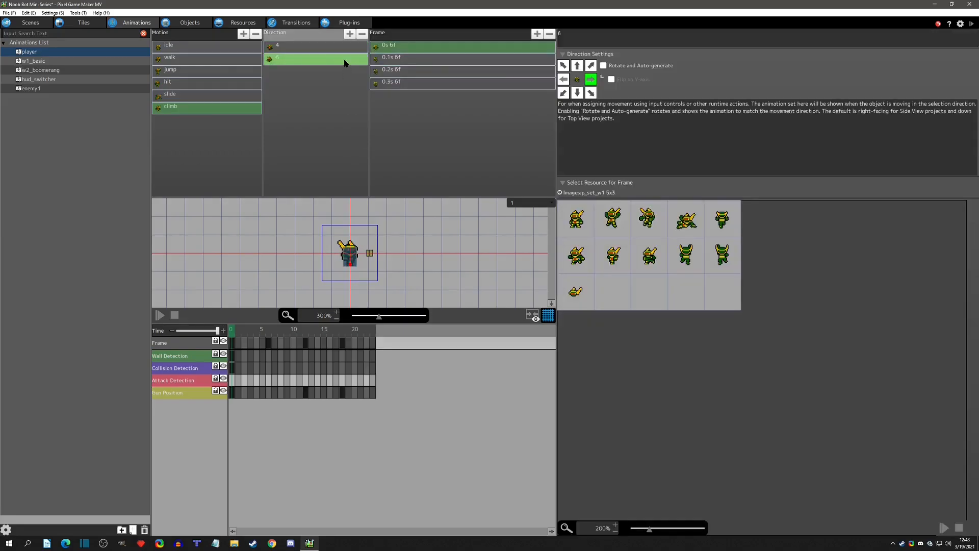
key("Delete")
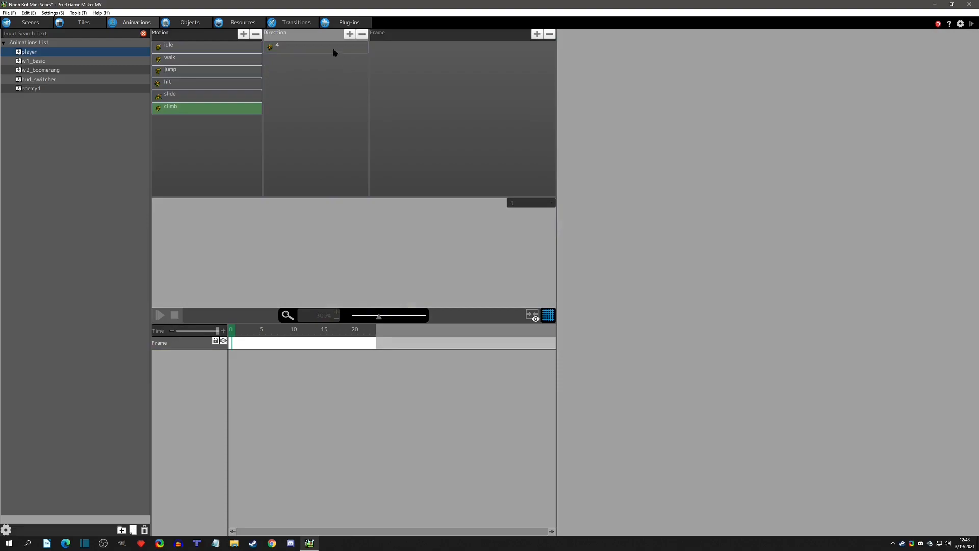
- Assign the two back-view climbing sprites in the middle row to the first and second frames of the climb motion's direction 4
left_click(334, 50)
left_click(388, 47)
left_click(682, 257)
scroll(371, 243, "up", 2)
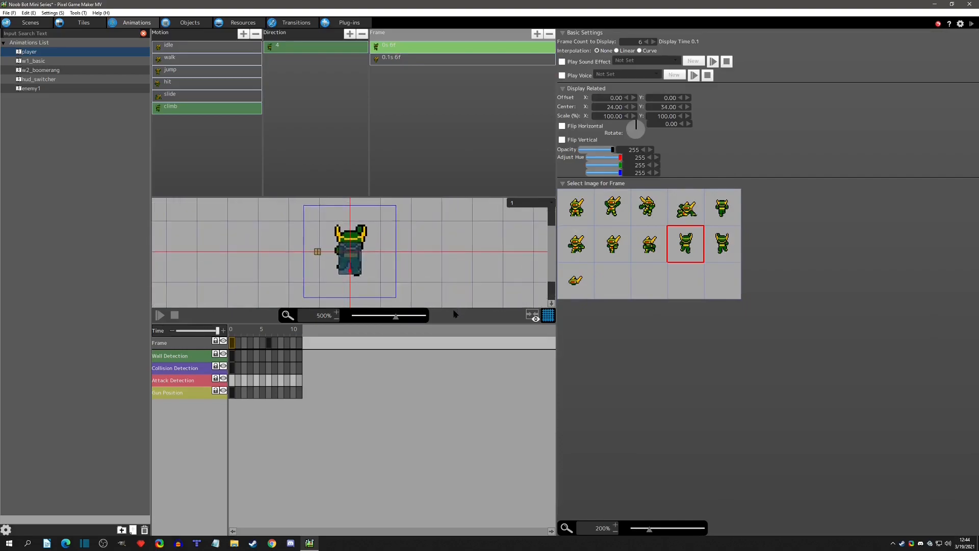
left_click_drag(454, 324, 451, 359)
middle_click_drag(412, 260, 399, 284)
left_click(392, 58)
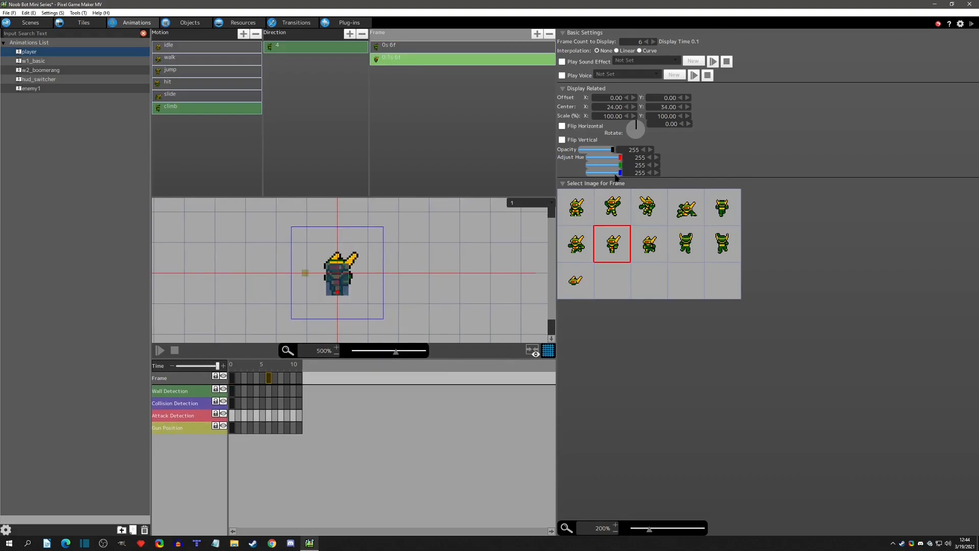
left_click(725, 247)
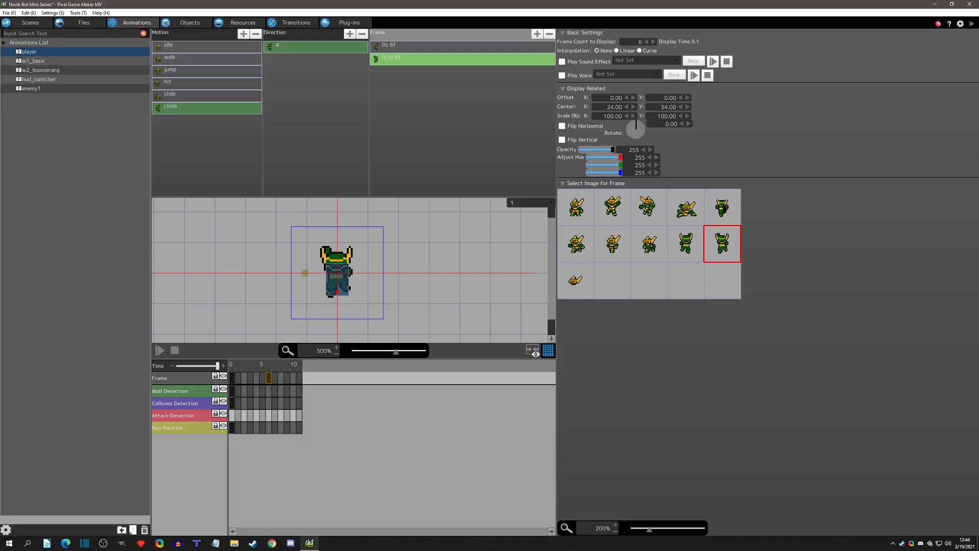
scroll(736, 215, "up", 2)
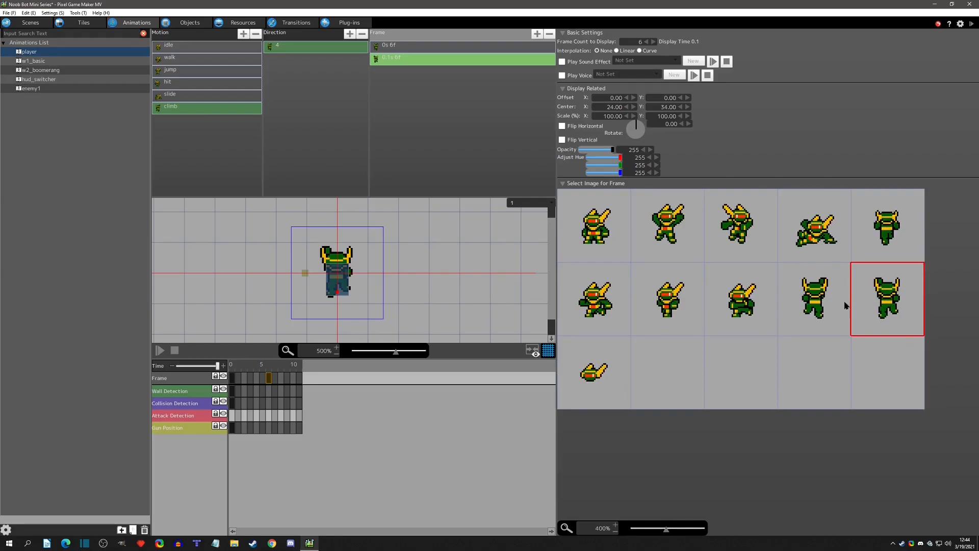
- Set both frames of the climb motion to a display count of 12 and preview the animation
left_click(180, 107)
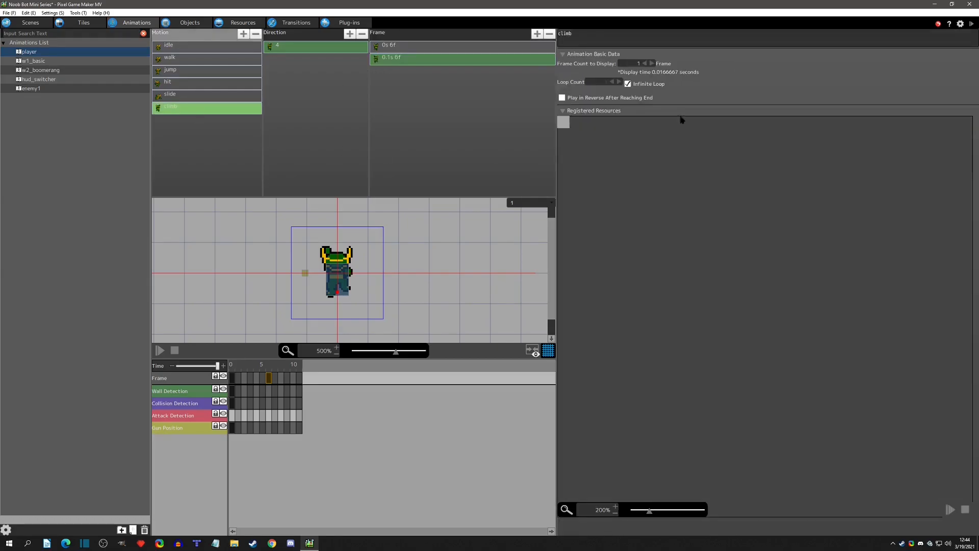
left_click(300, 48)
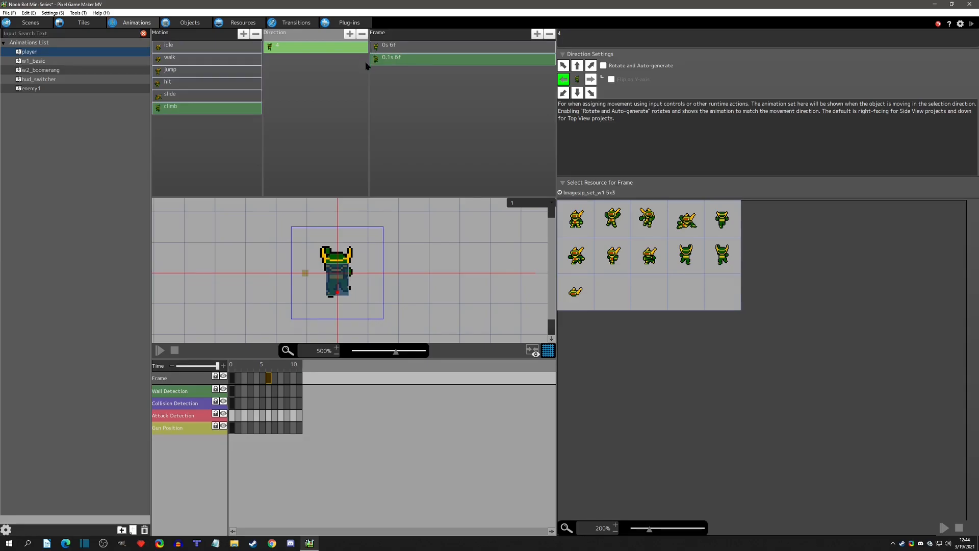
left_click(424, 59)
double_click(637, 41)
type("12")
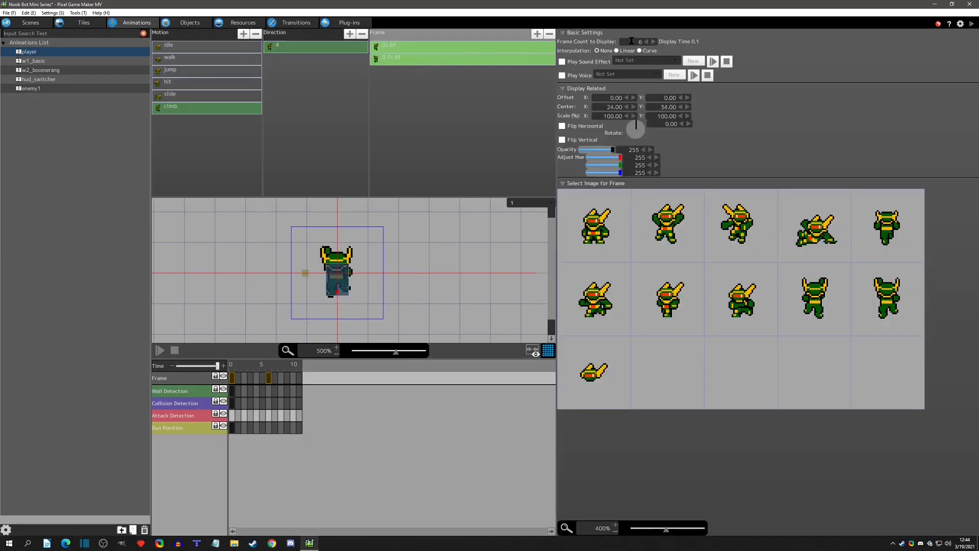
key("Return")
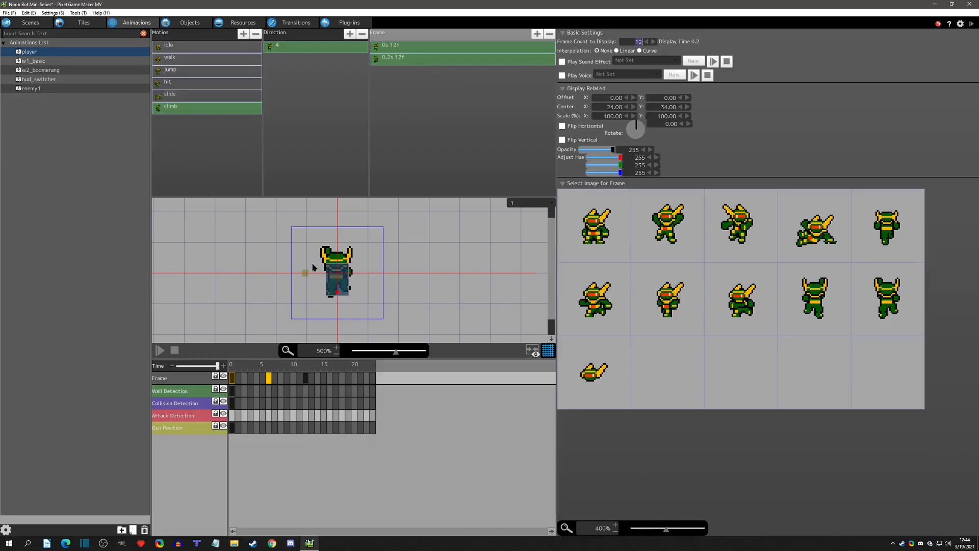
left_click(160, 350)
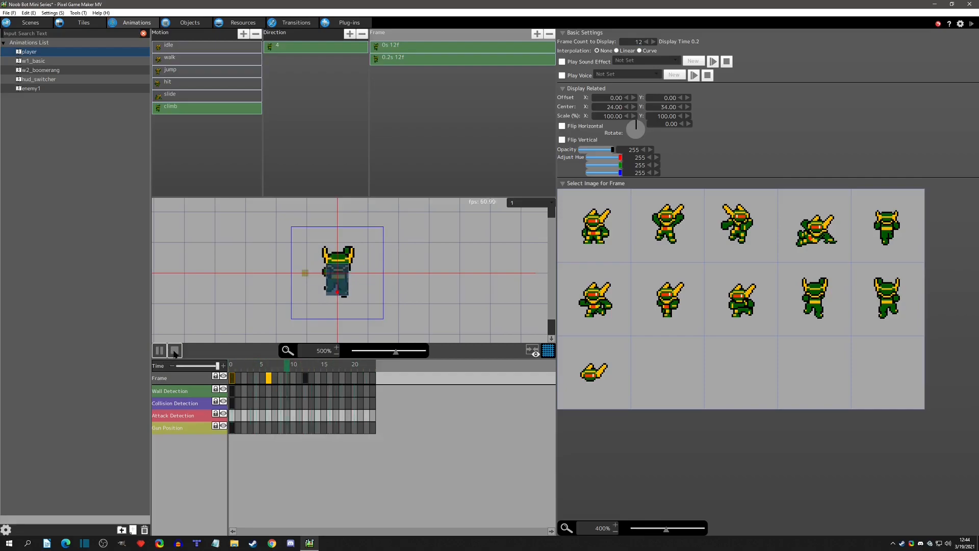
left_click(174, 351)
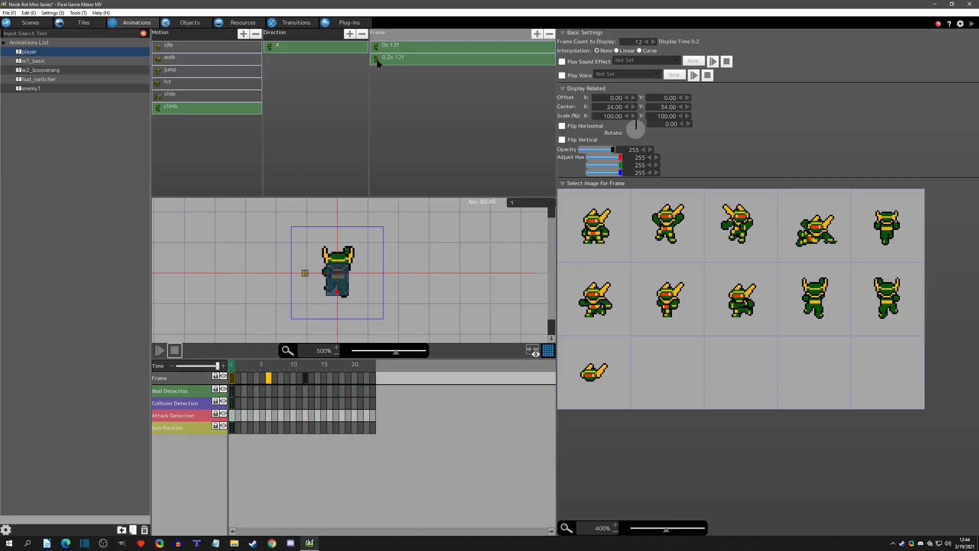
- Preview image set 2, move the climb motion's Gun Position point to X 9, Y 23, and check it on both frames
left_click(388, 51)
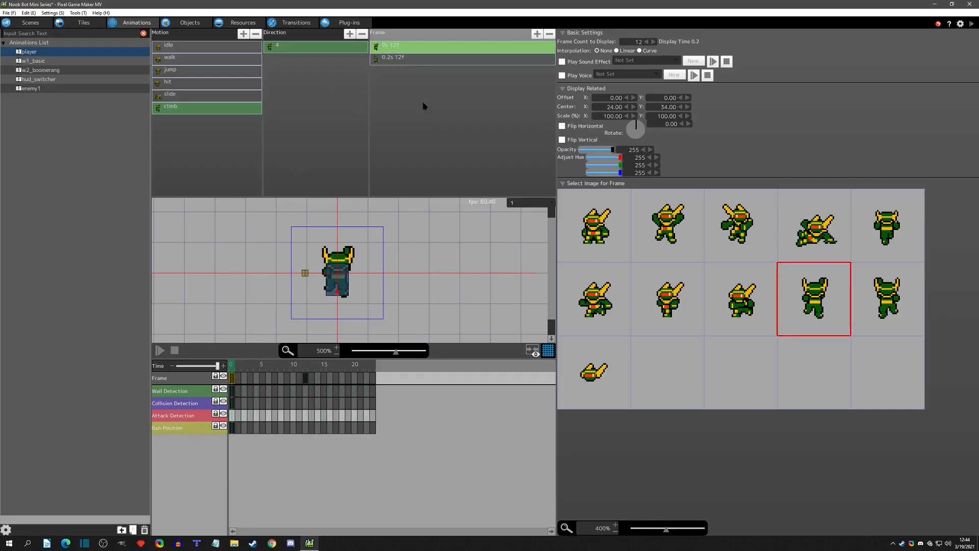
left_click(524, 203)
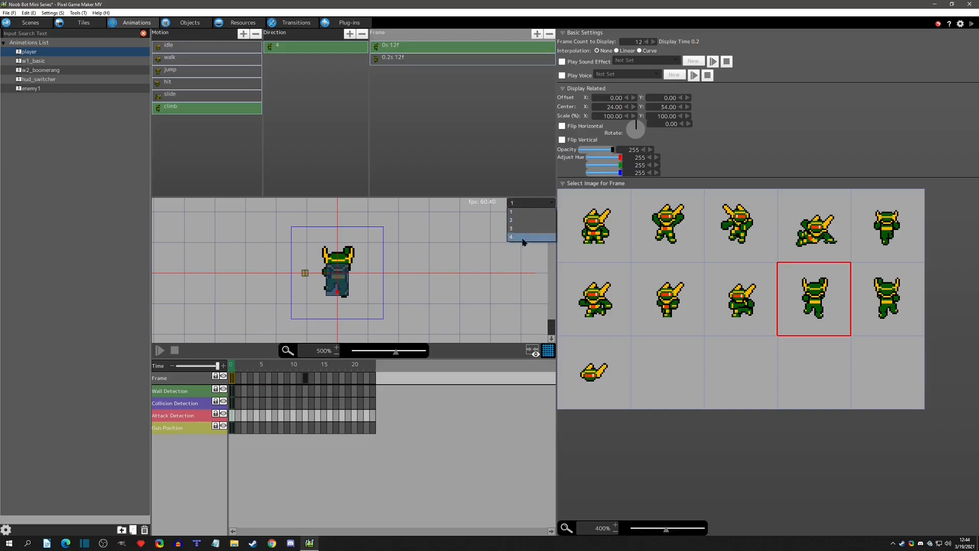
left_click(519, 220)
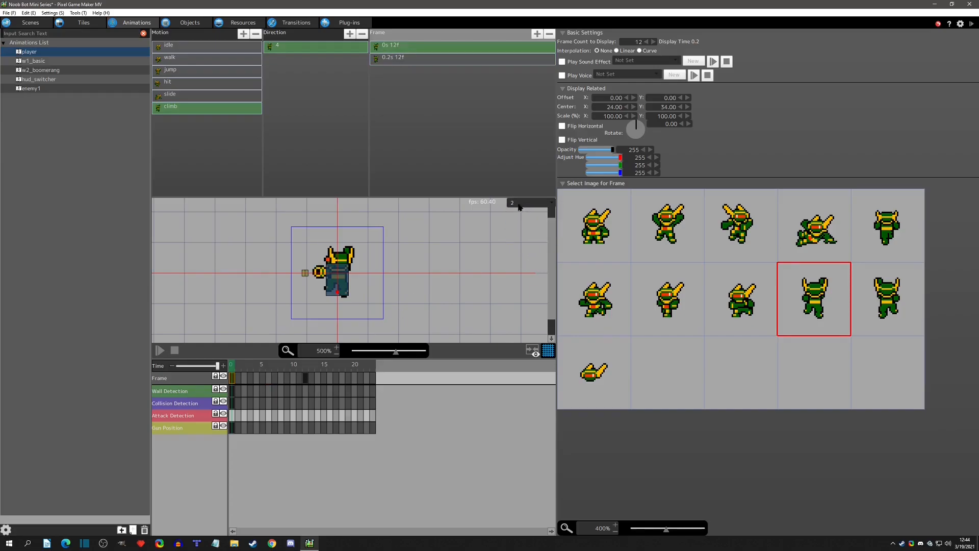
left_click(306, 274)
left_click_drag(304, 275, 308, 273)
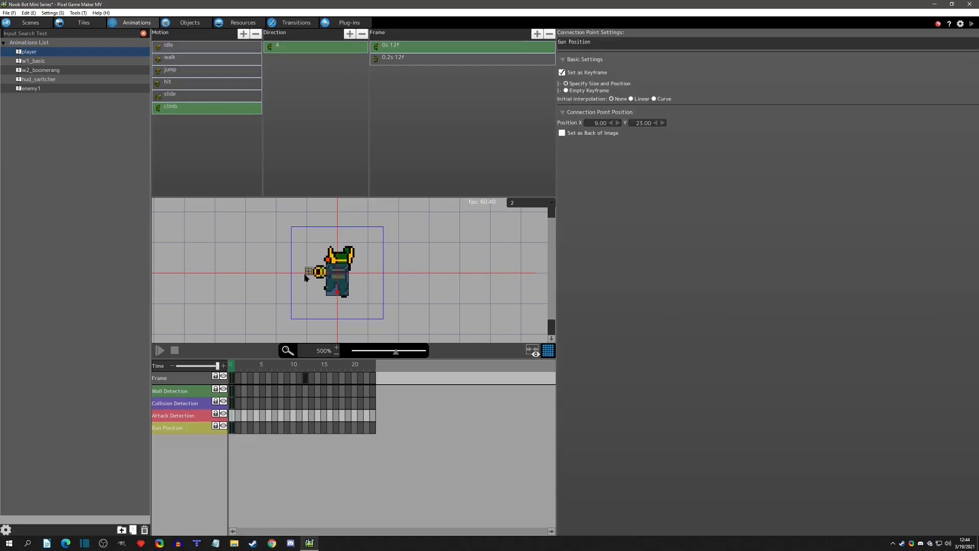
left_click(397, 60)
left_click(397, 49)
left_click(398, 60)
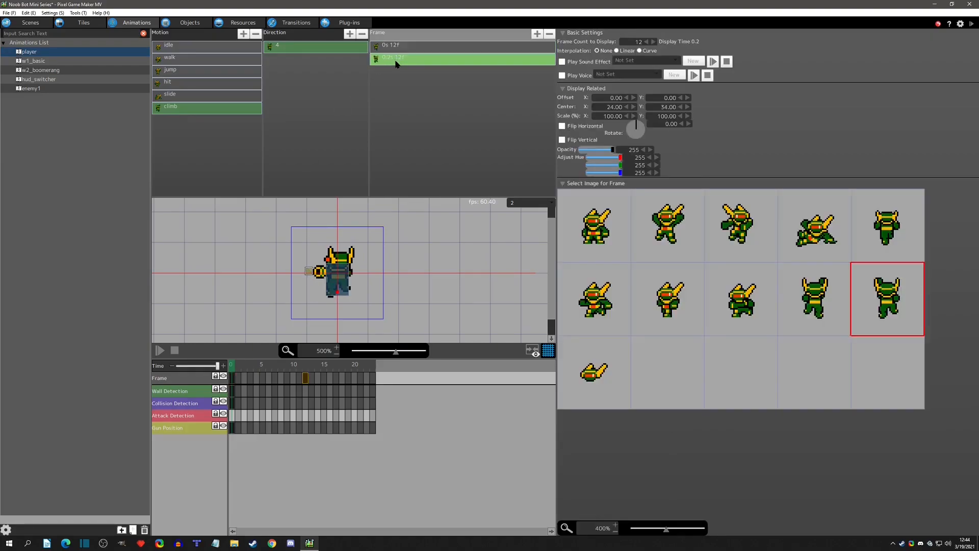
- Duplicate the climb motion's direction 4, rename the copy "6" and set it to face right
left_click(323, 50)
key("ctrl+v")
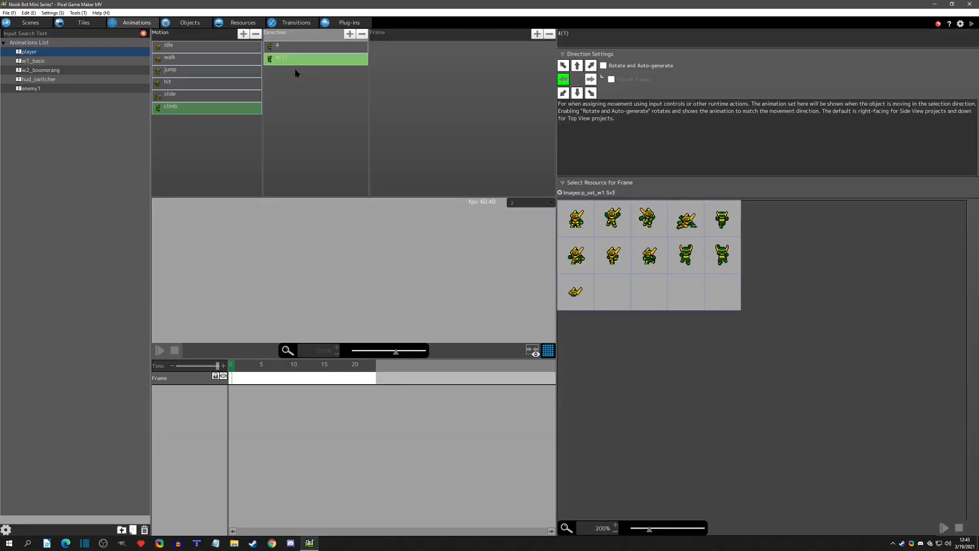
double_click(284, 60)
type("6")
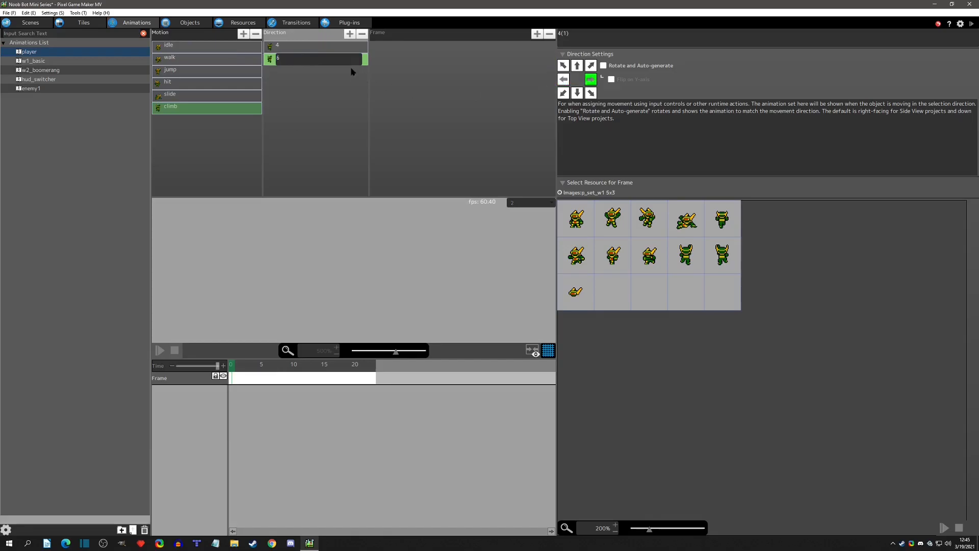
left_click(332, 54)
left_click(335, 60)
- Flip both frames of the climb motion's direction 6 horizontally
left_click(390, 46)
left_click(391, 57, "shift")
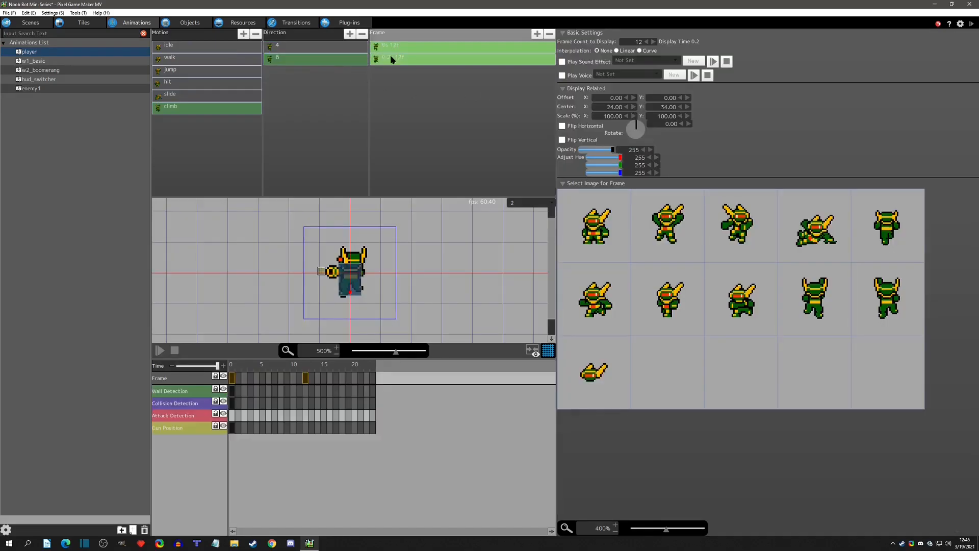
left_click(562, 126)
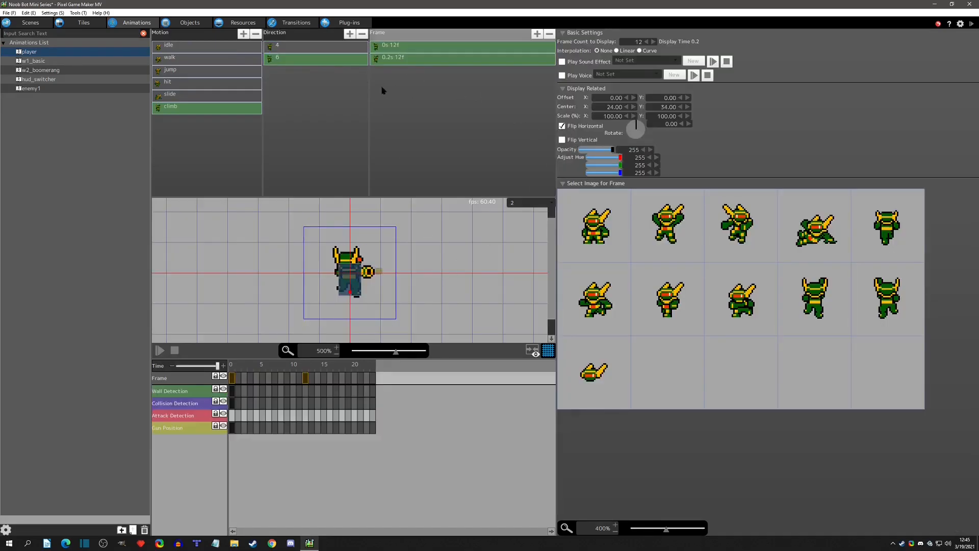
- Play the climb animation and check both directions, switching the previewed image set through 1, 3 and 4
left_click(160, 351)
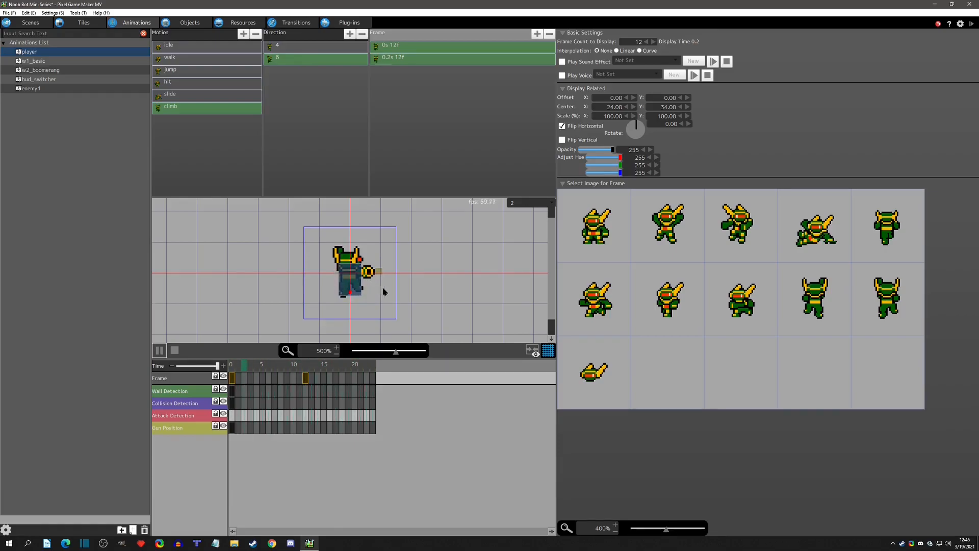
left_click(279, 48)
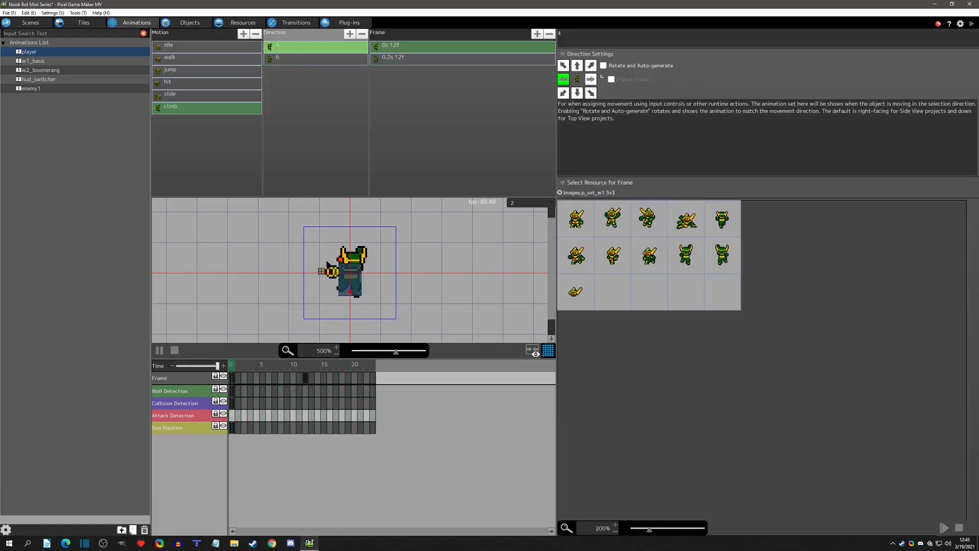
left_click(525, 203)
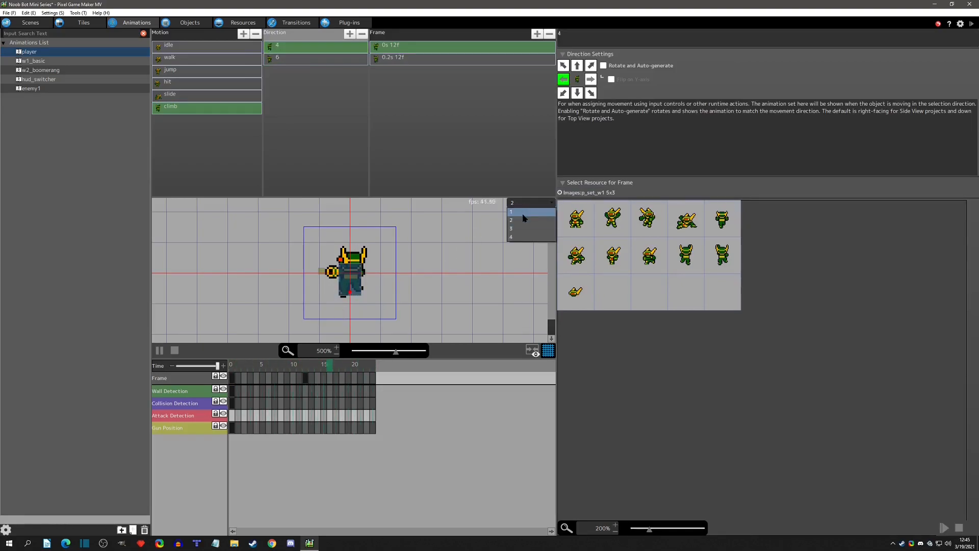
left_click(524, 216)
left_click(525, 203)
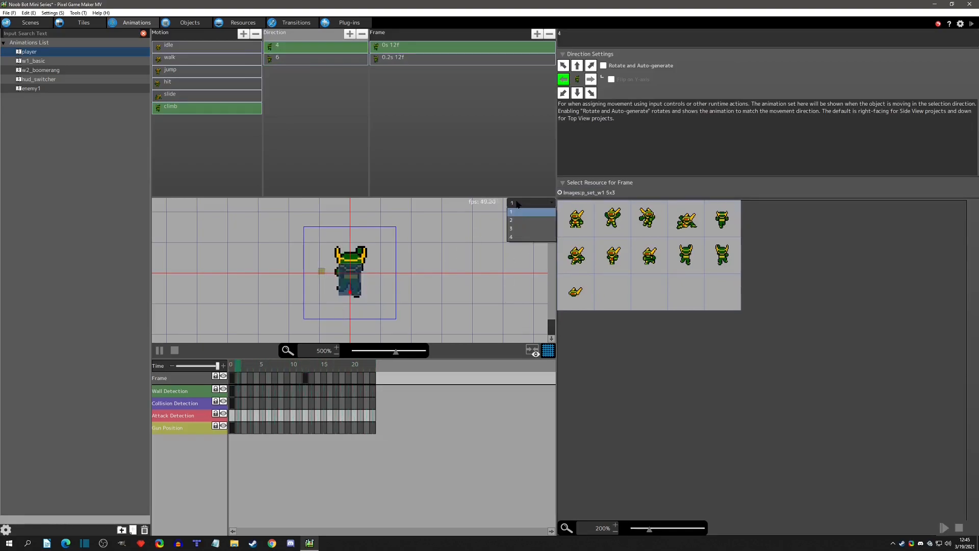
left_click(520, 229)
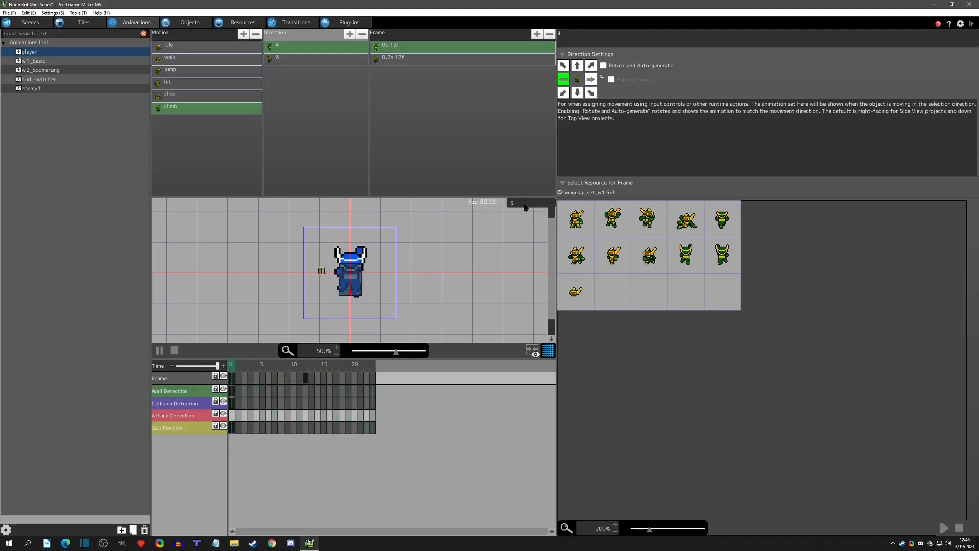
left_click(526, 203)
left_click(520, 239)
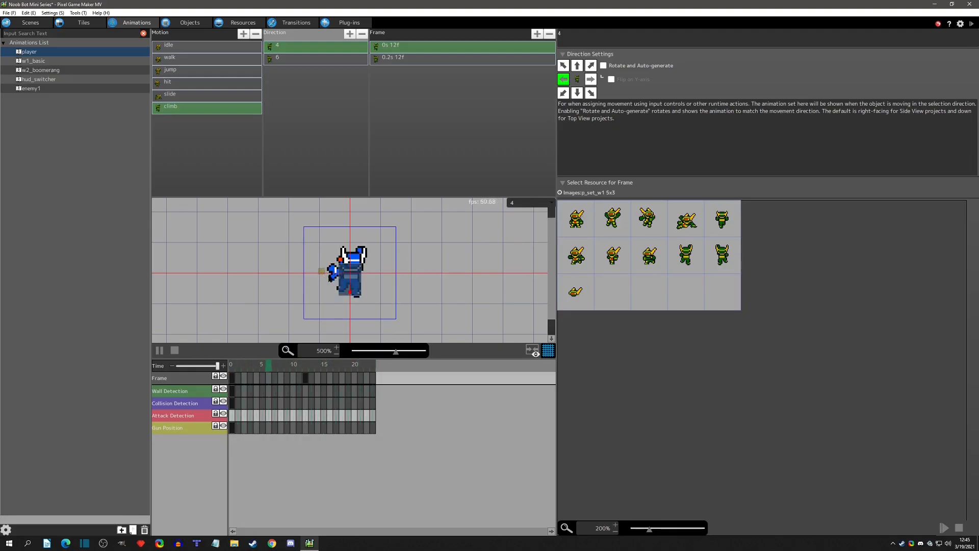
left_click(322, 58)
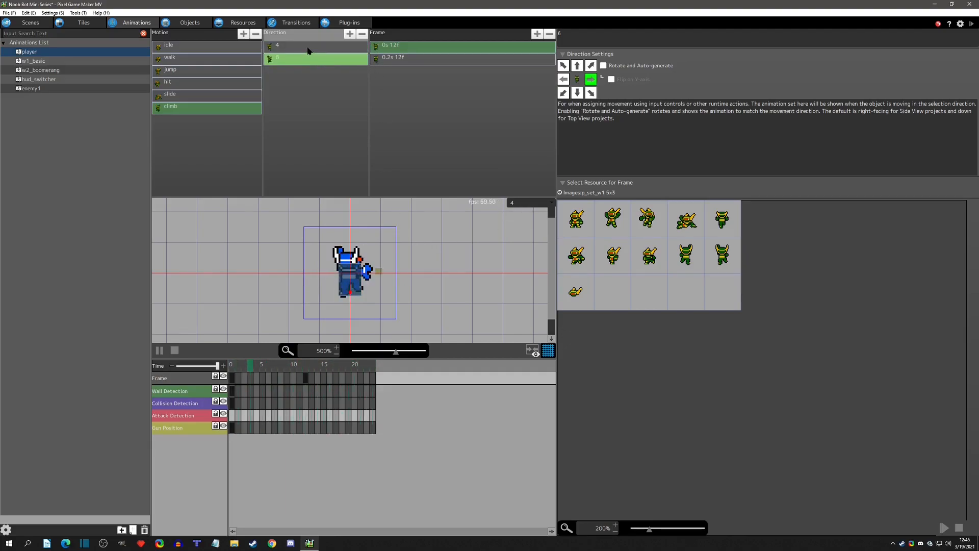
left_click(303, 47)
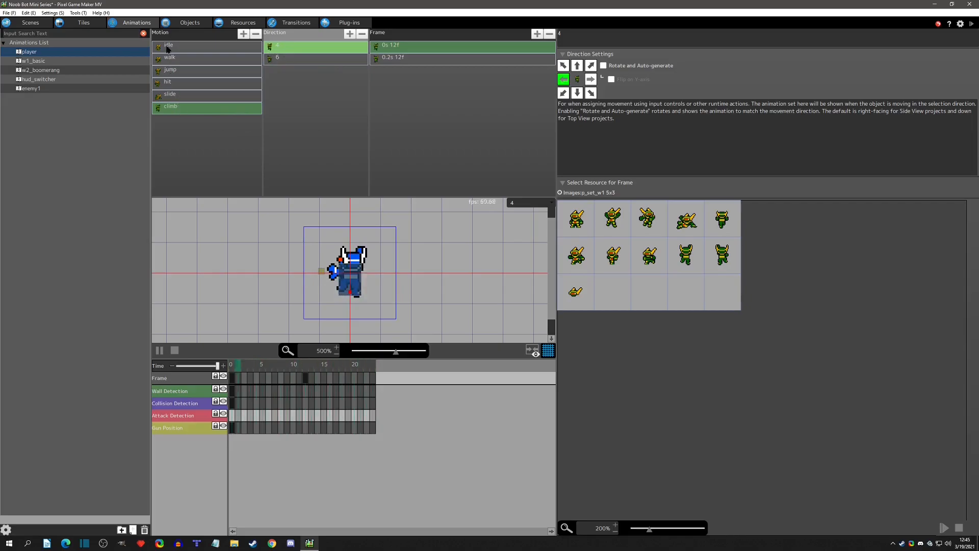
- Assign the climb motion to the player's "snap onto ladder / goto: climb idle" common action
left_click(185, 23)
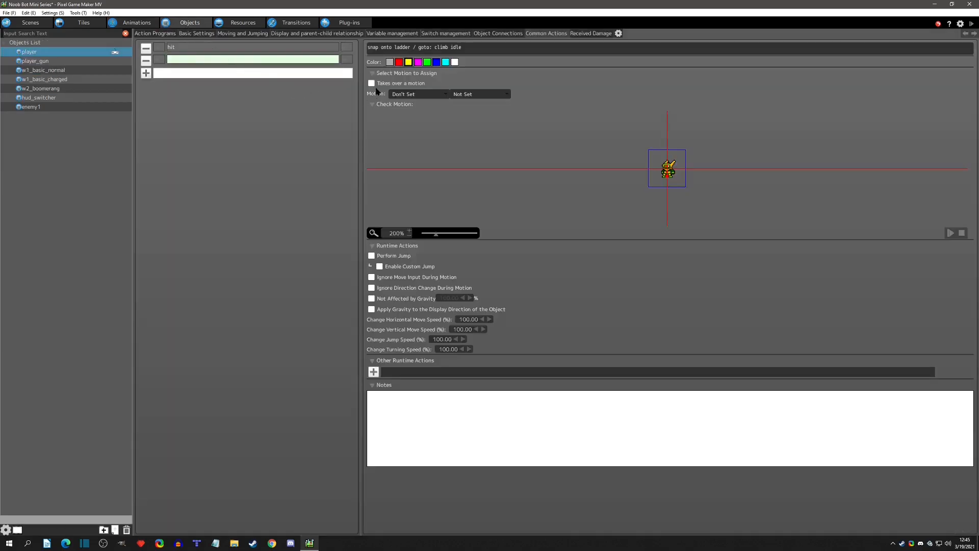
left_click(418, 94)
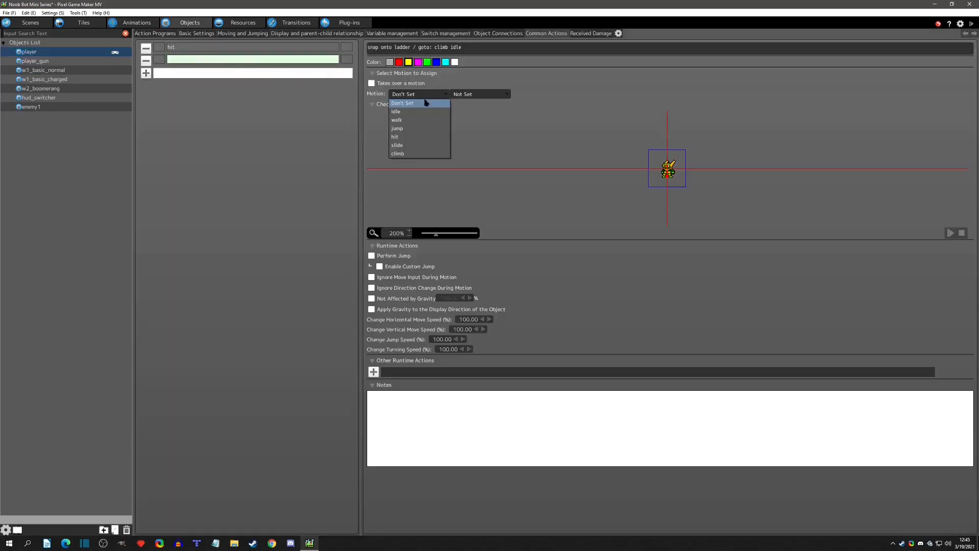
left_click(417, 154)
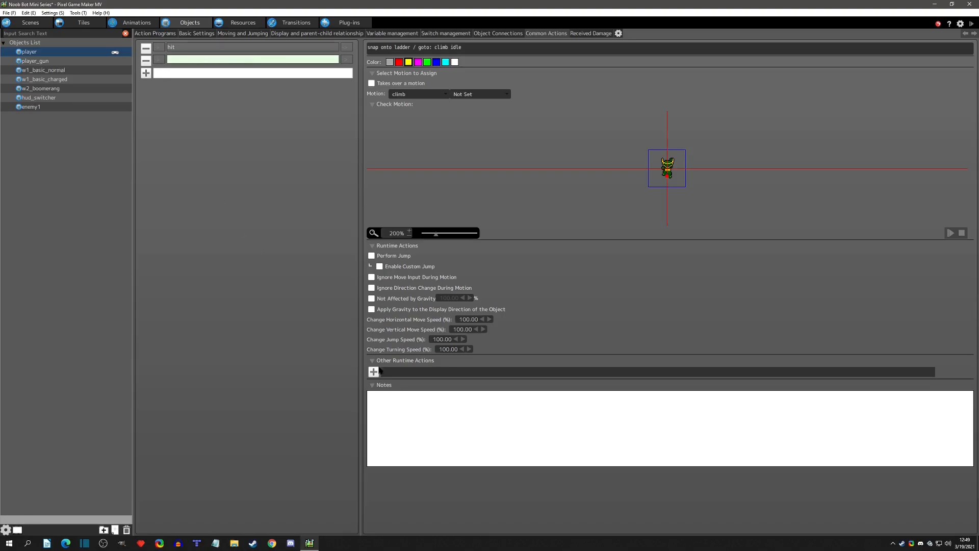
- Add a switch named "is_climbing" to the player object
left_click(159, 60)
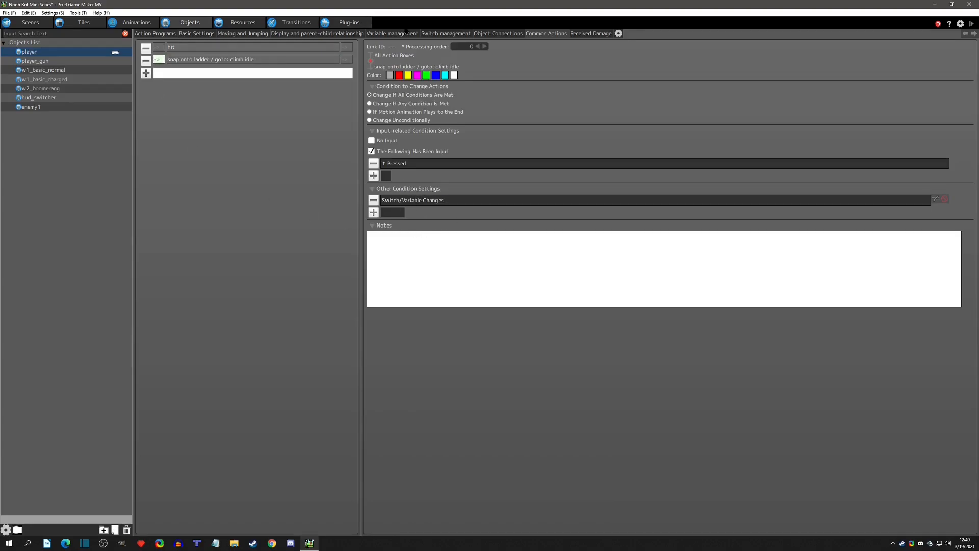
left_click(435, 35)
right_click(168, 60)
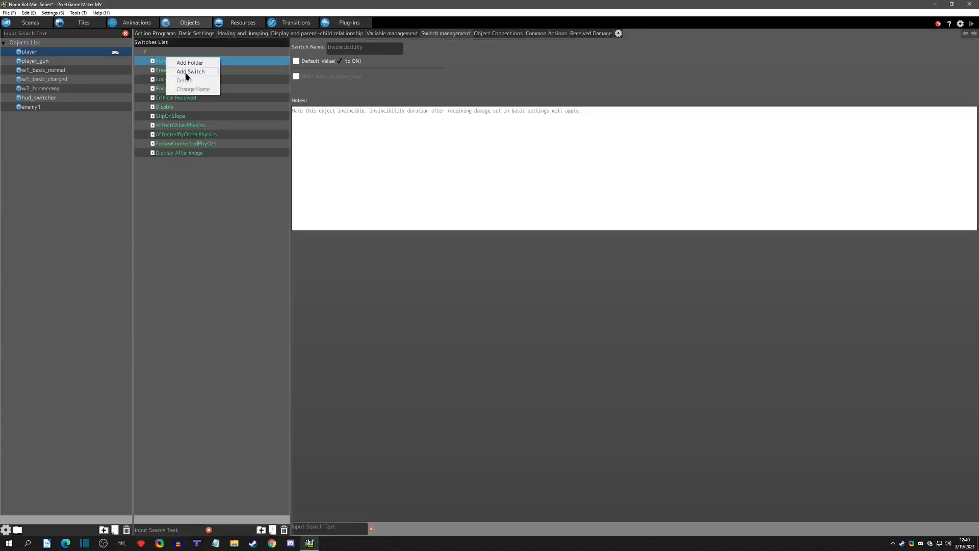
left_click(187, 72)
double_click(350, 52)
type("is")
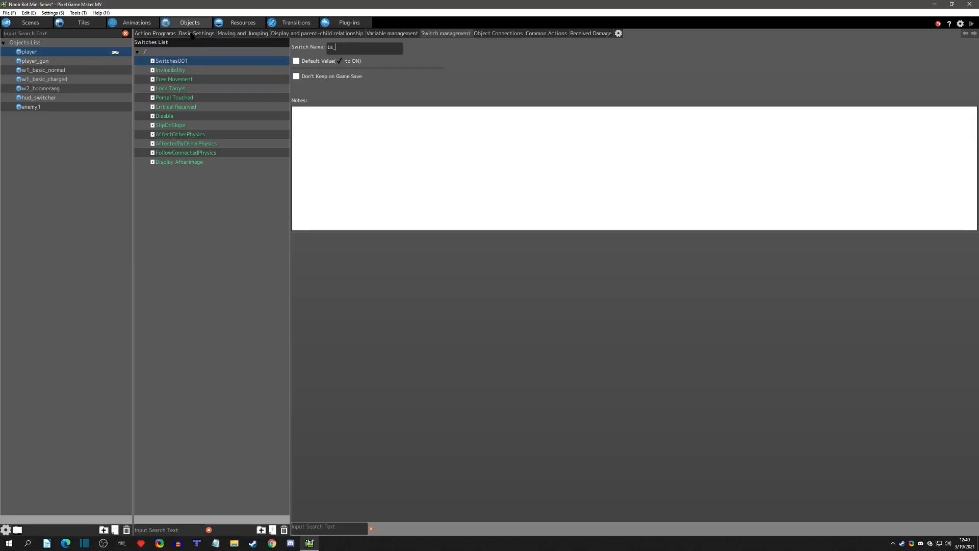
type("_climbing")
- Write the notes "default = 0" and "represent when the player is actively climbing" for the is_climbing switch
key("BackSpace")
key("BackSpace")
key("BackSpace")
key("BackSpace")
key("BackSpace")
key("BackSpace")
key("BackSpace")
key("BackSpace")
key("BackSpace")
key("BackSpace")
key("BackSpace")
key("BackSpace")
key("BackSpace")
key("BackSpace")
key("BackSpace")
key("BackSpace")
type("default = 0")
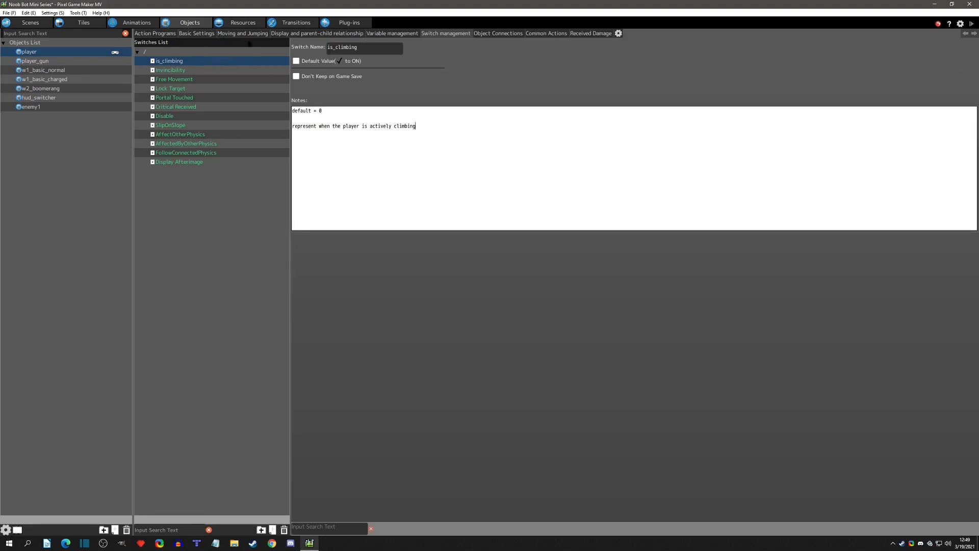
- Add a Switch/Variable Changes condition to the ladder-snap common action's link, requiring Object Self's is_climbing switch to be OFF
left_click(538, 35)
left_click(374, 213)
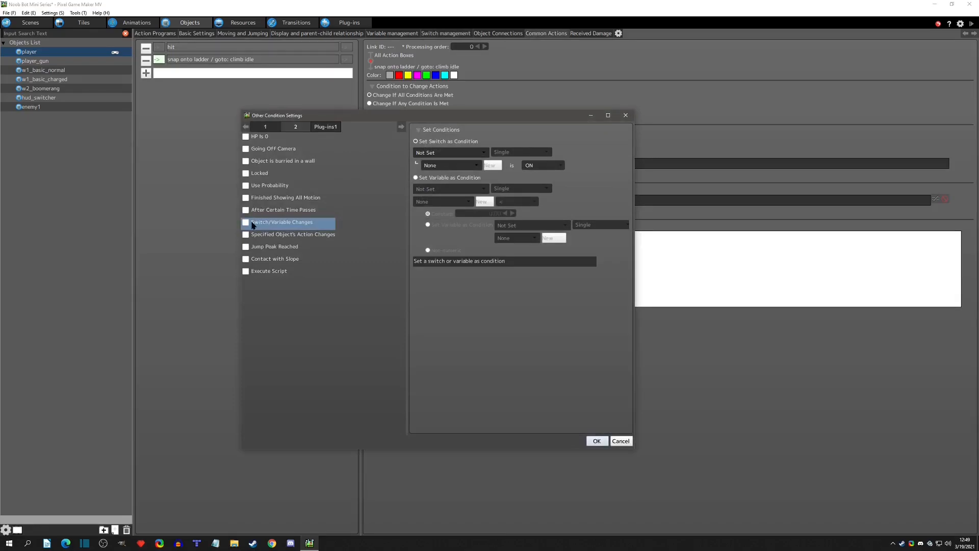
left_click(437, 178)
left_click(443, 189)
left_click(440, 178)
left_click(438, 143)
left_click(439, 151)
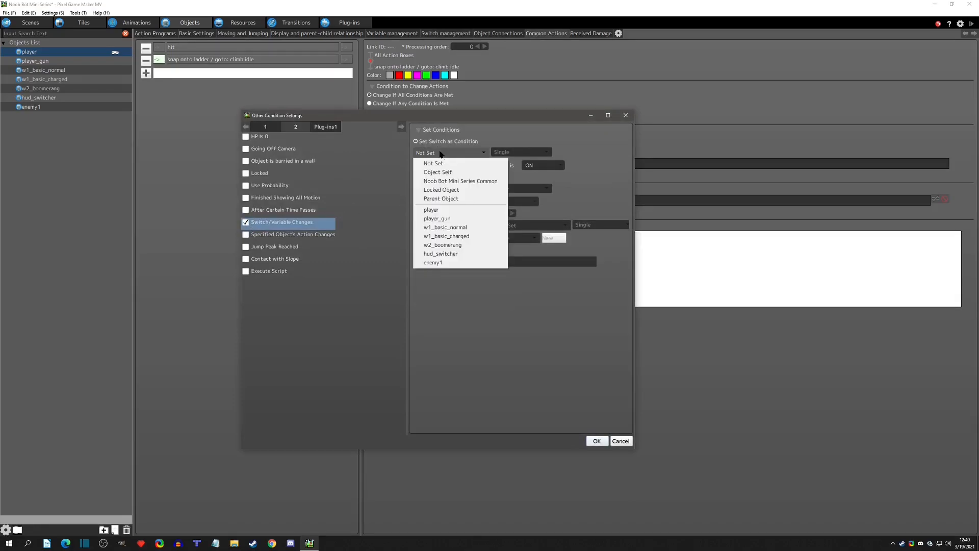
left_click(444, 174)
left_click(449, 165)
left_click(451, 184)
left_click(528, 167)
left_click(530, 183)
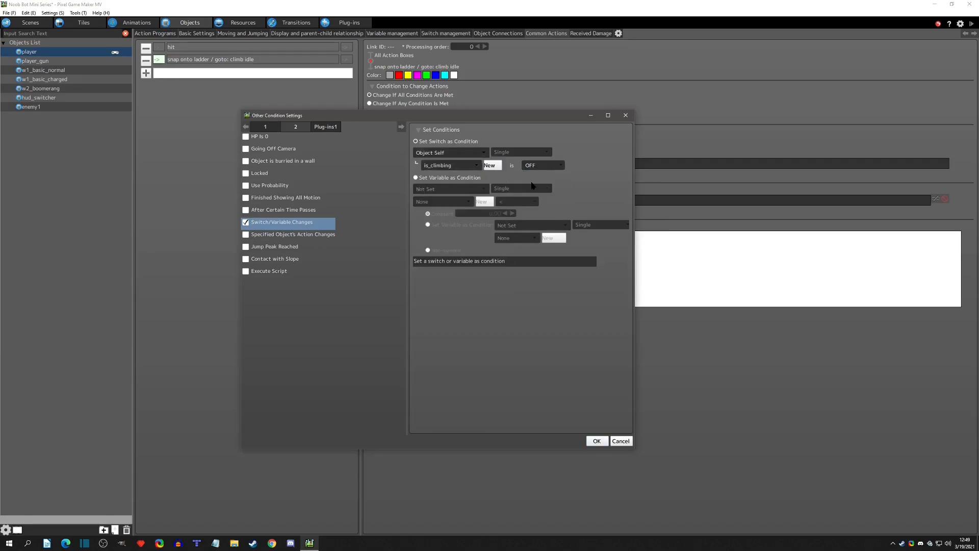
left_click(597, 441)
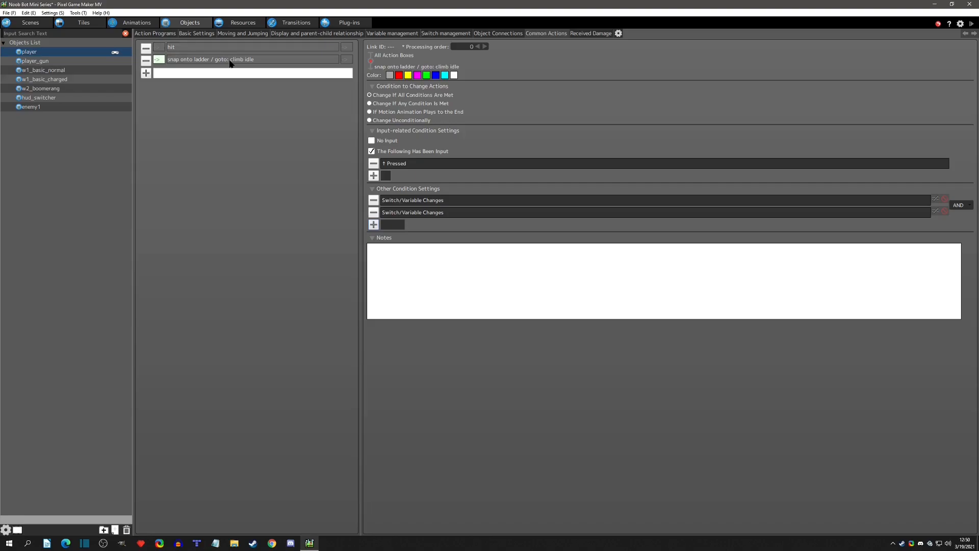
- Review both Switch/Variable Changes conditions on the ladder-snap link without changing them
double_click(428, 211)
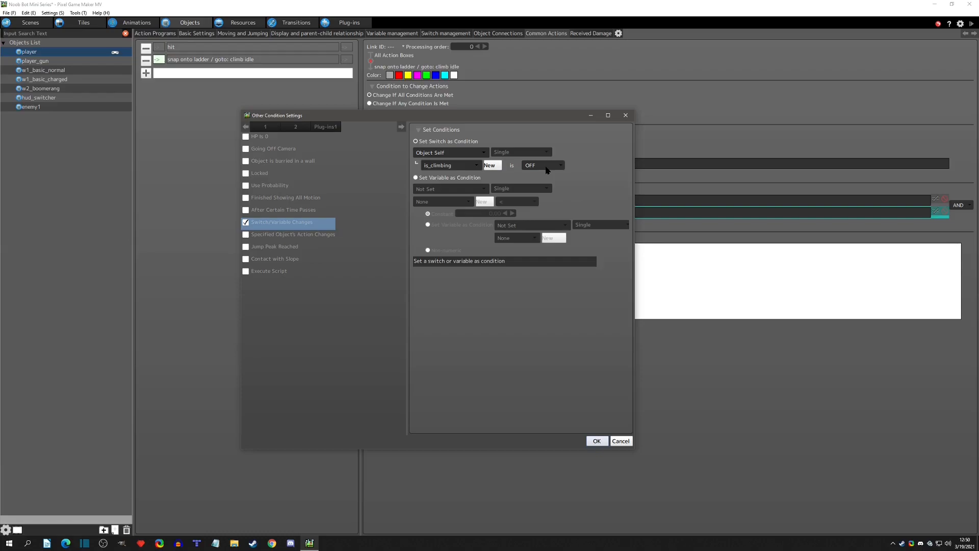
left_click(626, 115)
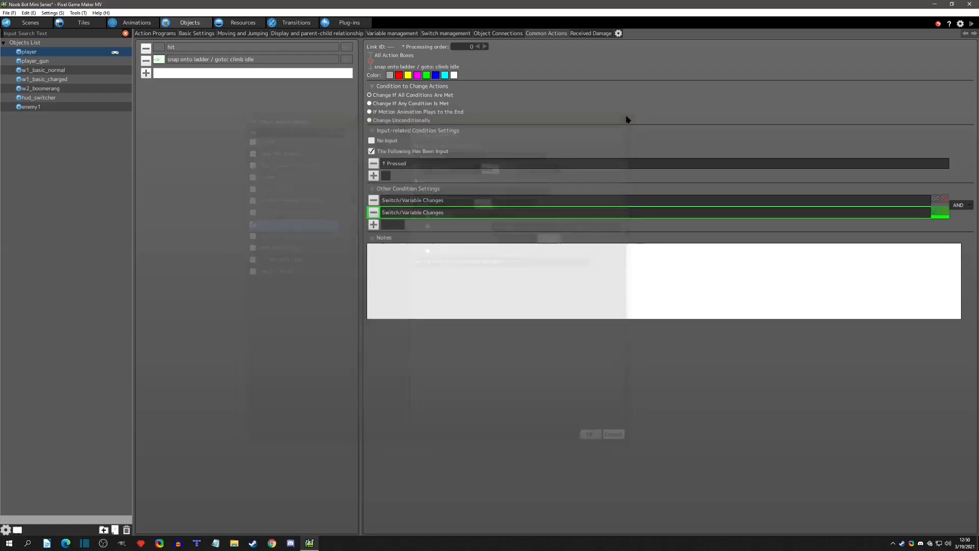
double_click(428, 200)
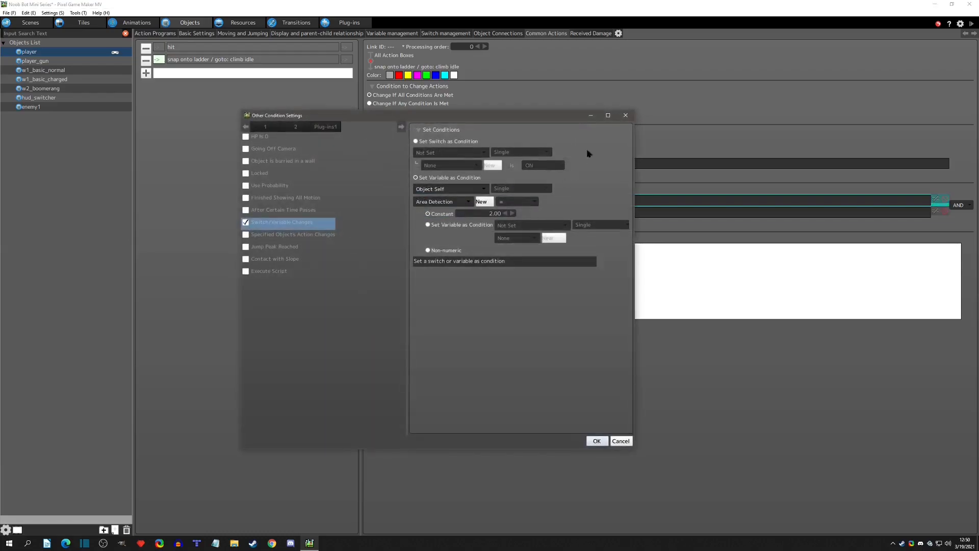
left_click(626, 115)
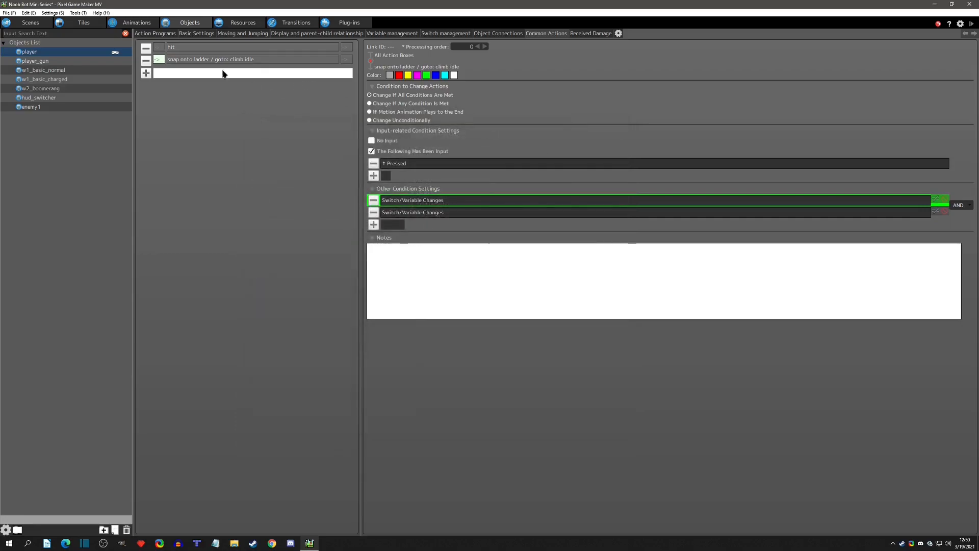
- Move the ladder-snap action box beside the hit box in the player's action program
left_click(150, 34)
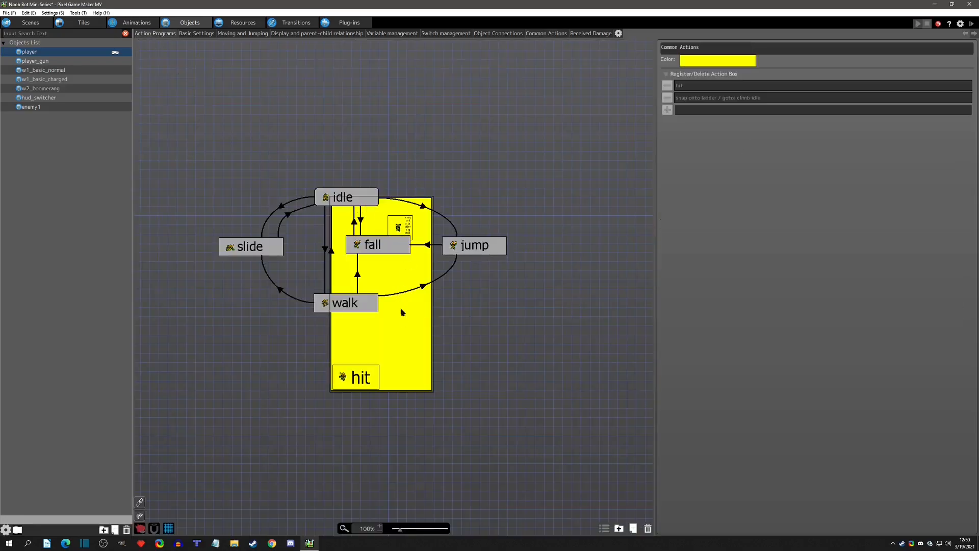
left_click_drag(405, 223, 539, 376)
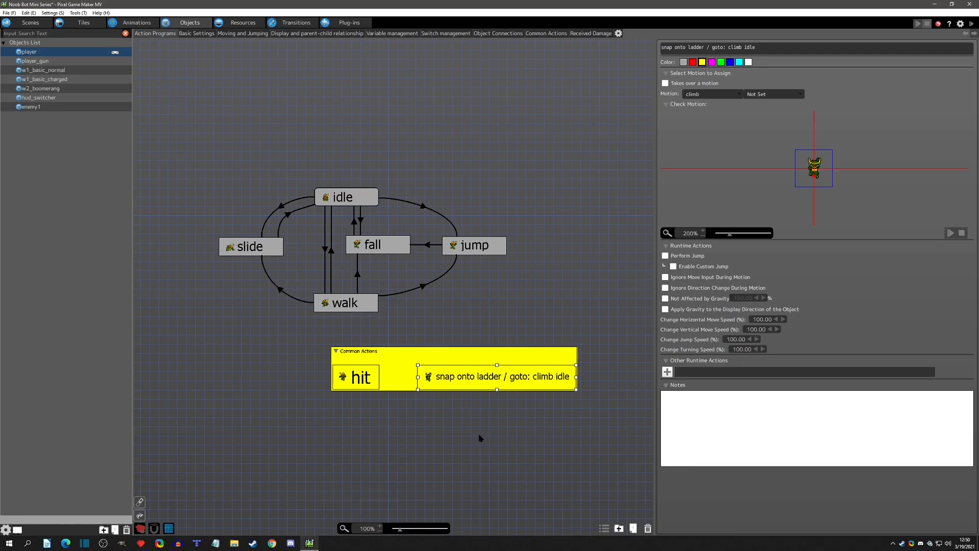
left_click(523, 433)
- Select the ladder-snap action and test play the game to check the climb pose, closing the test window when done
left_click(501, 371)
left_click(971, 24)
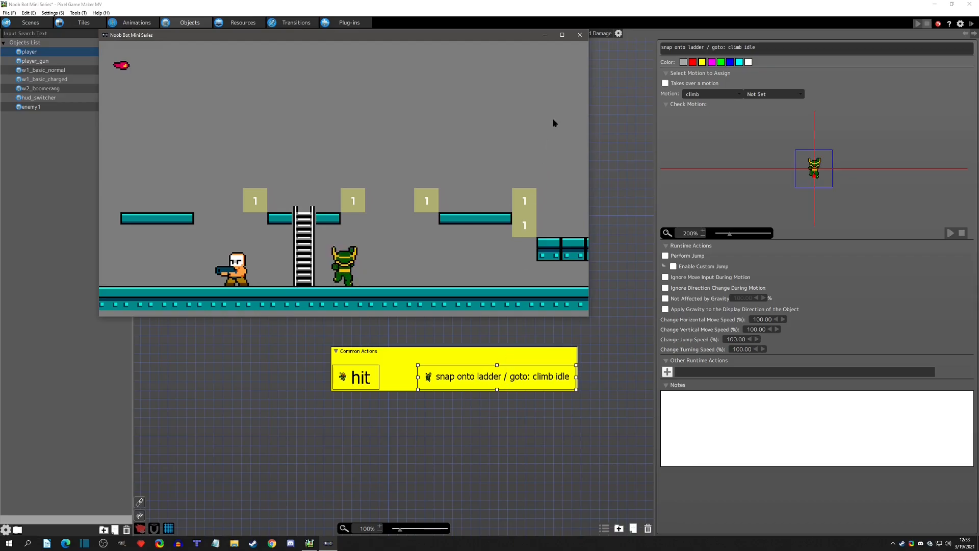
left_click(579, 34)
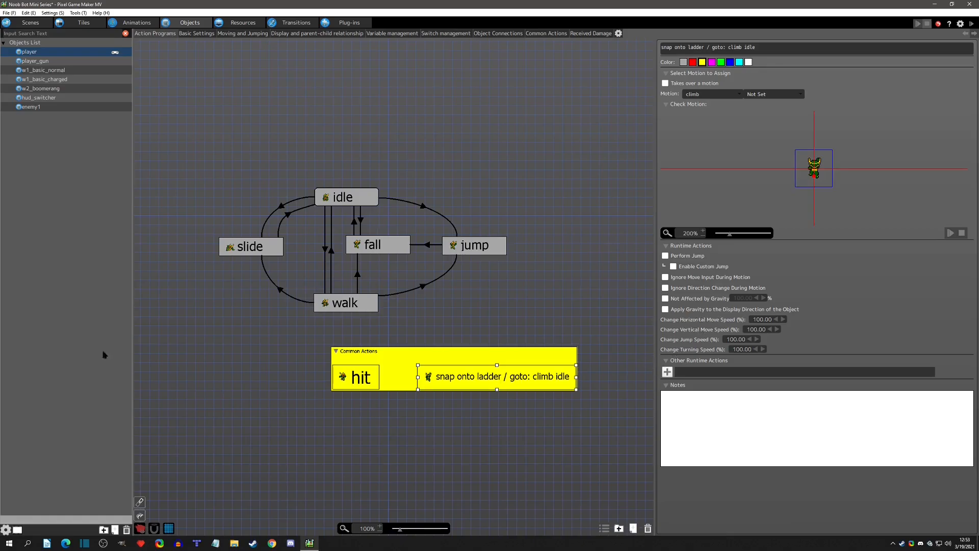
- Set the ladder-snap action's horizontal move speed to 0%, enable Not Affected by Gravity, and test play the result
double_click(764, 319)
type("0")
left_click(665, 299)
left_click(972, 24)
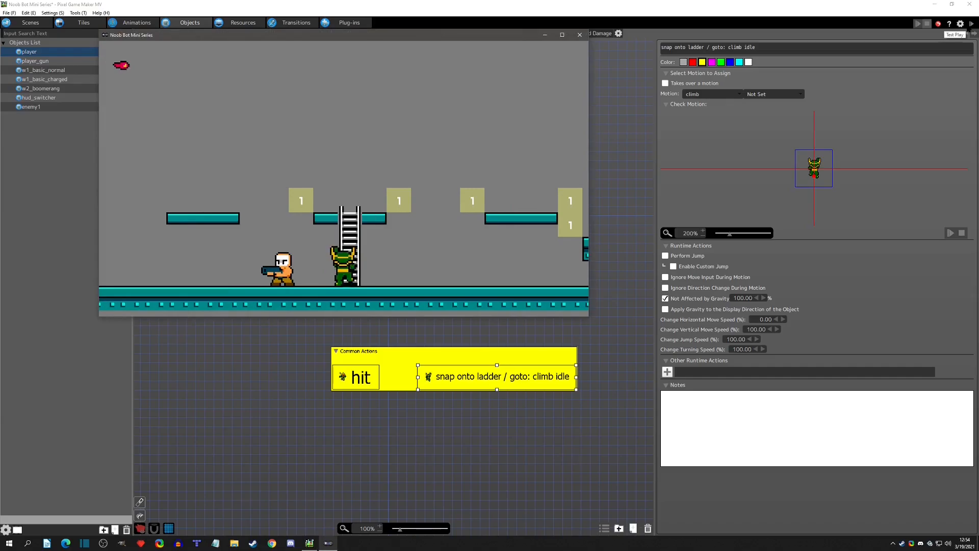
left_click(580, 39)
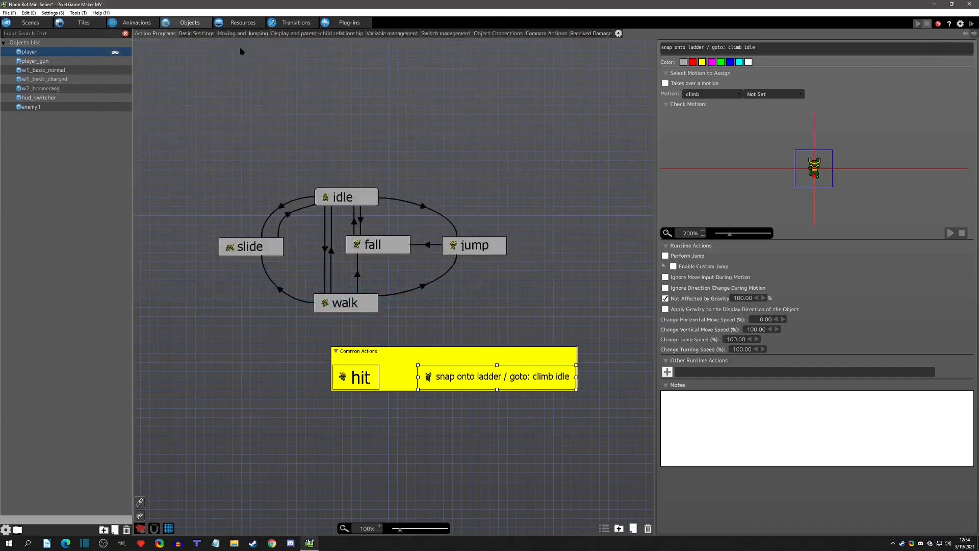
- Assign the up arrow to Move Up and the down arrow to Move Down in the player's control key settings
left_click(242, 33)
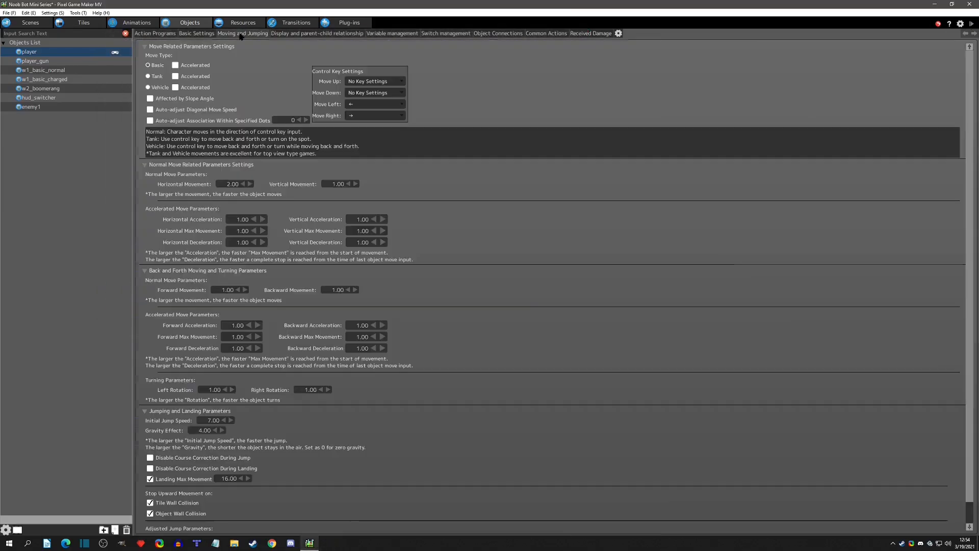
left_click(368, 82)
left_click(359, 166)
left_click(363, 94)
left_click(360, 185)
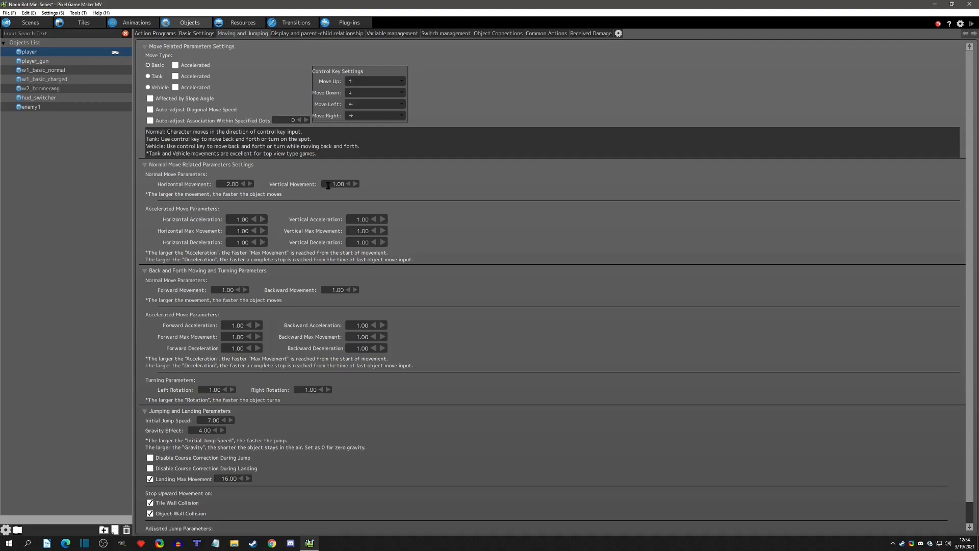
- Check the vertical move speed settings of the idle, jump and fall actions
left_click(152, 34)
left_click(361, 198)
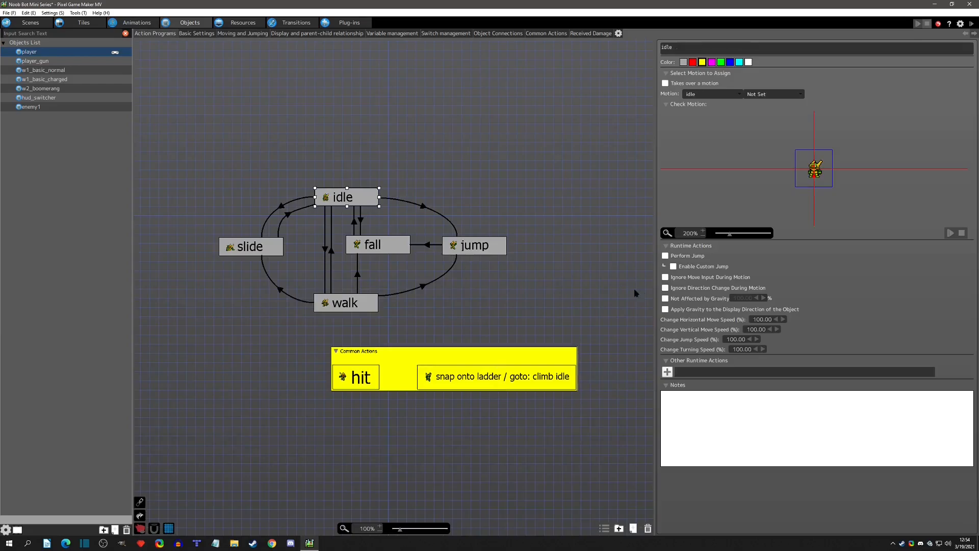
double_click(750, 329)
left_click(491, 254)
left_click(383, 247)
- Set the player's normal Vertical Movement parameter to 0
left_click(239, 33)
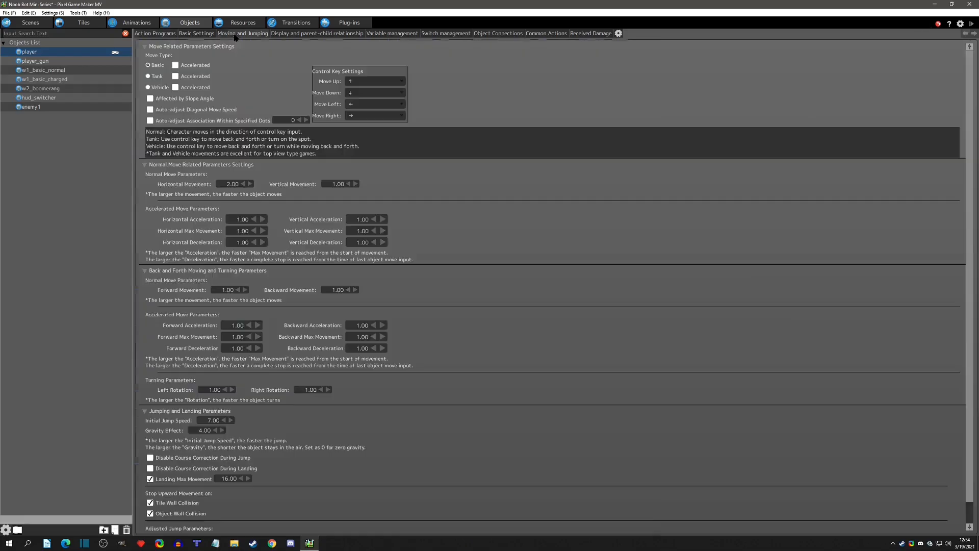
left_click(337, 184)
type("0")
key("Return")
- Add a Change Switch/Variable runtime action to the ladder-snap action, setting Object Self's Vertical Movement to the constant 1
left_click(150, 34)
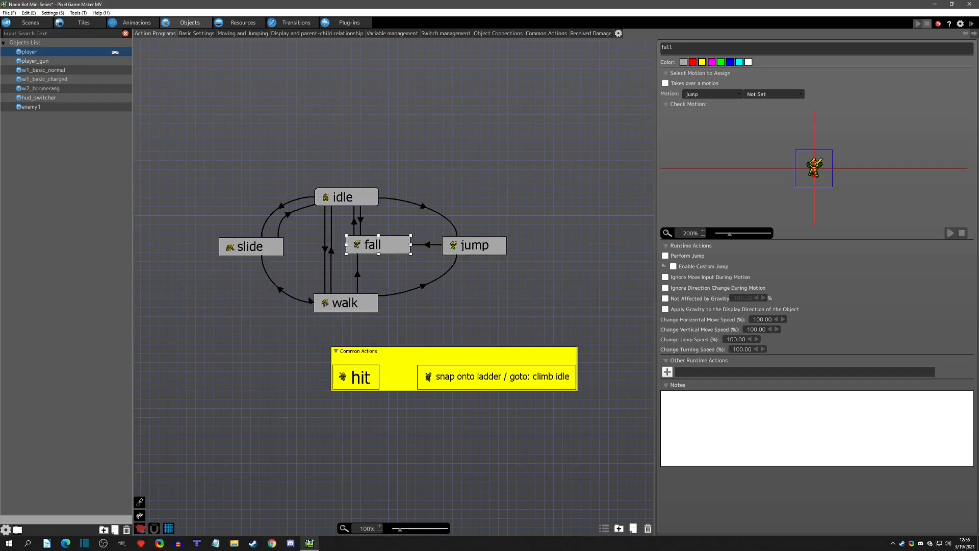
left_click(488, 376)
left_click(668, 372)
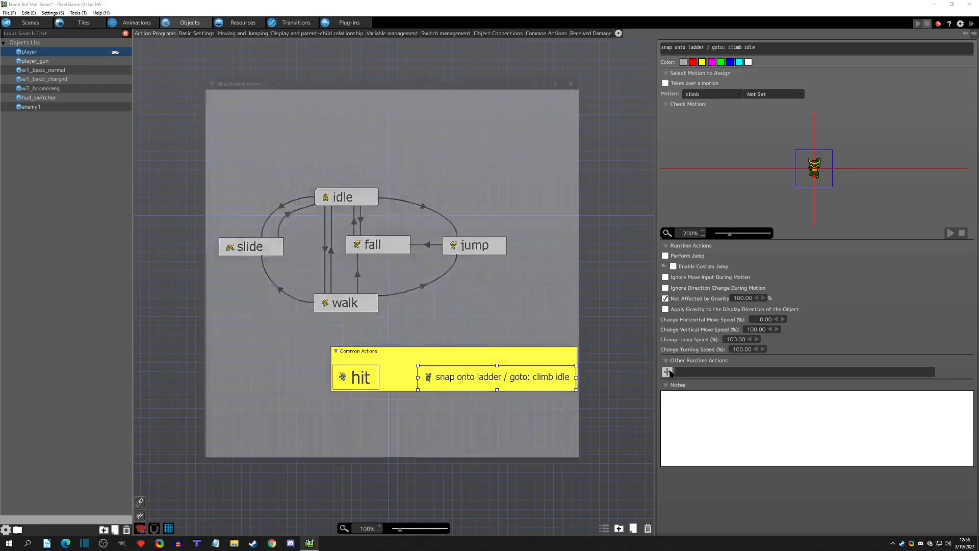
left_click(256, 85)
left_click(204, 99)
left_click(393, 135)
left_click(396, 147)
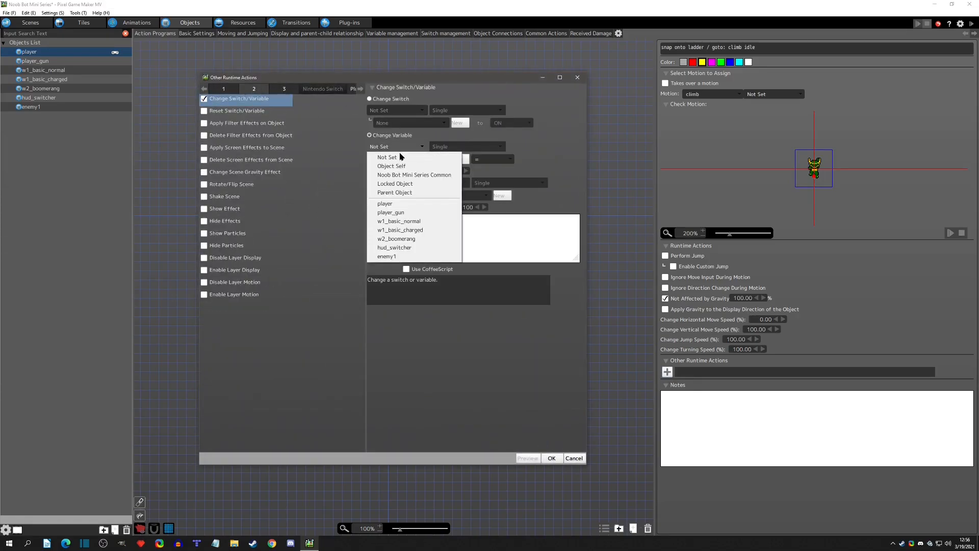
left_click(402, 162)
left_click(410, 159)
scroll(425, 225, "down", 3)
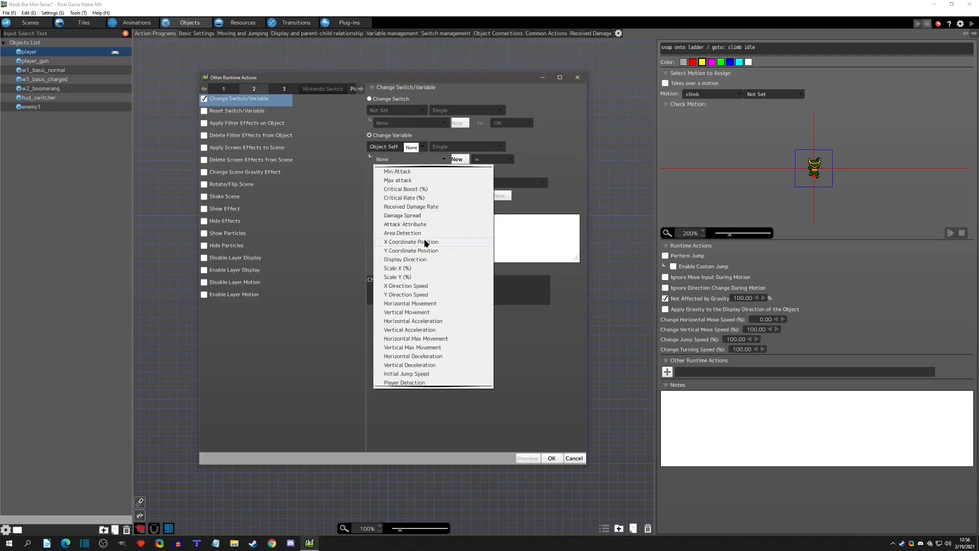
left_click(407, 278)
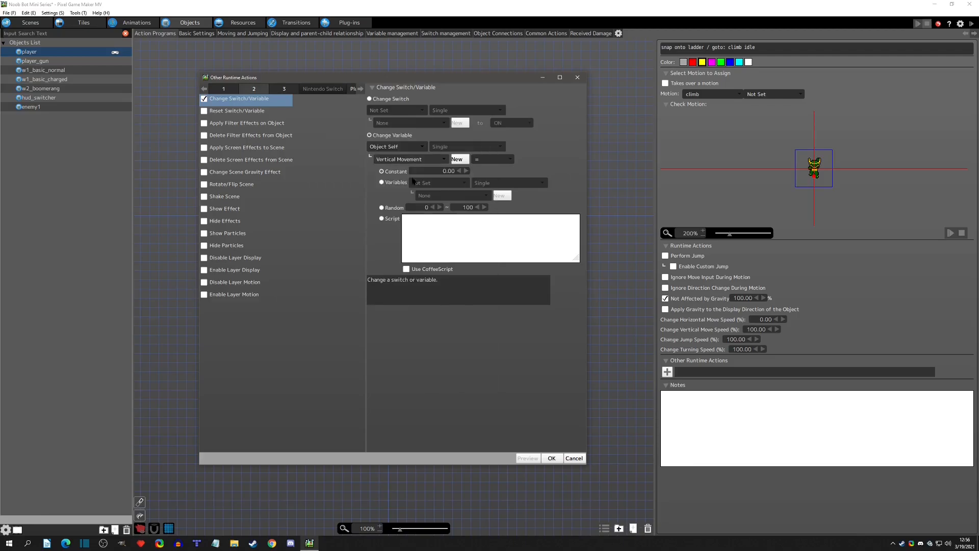
left_click(438, 172)
type("1")
left_click(551, 458)
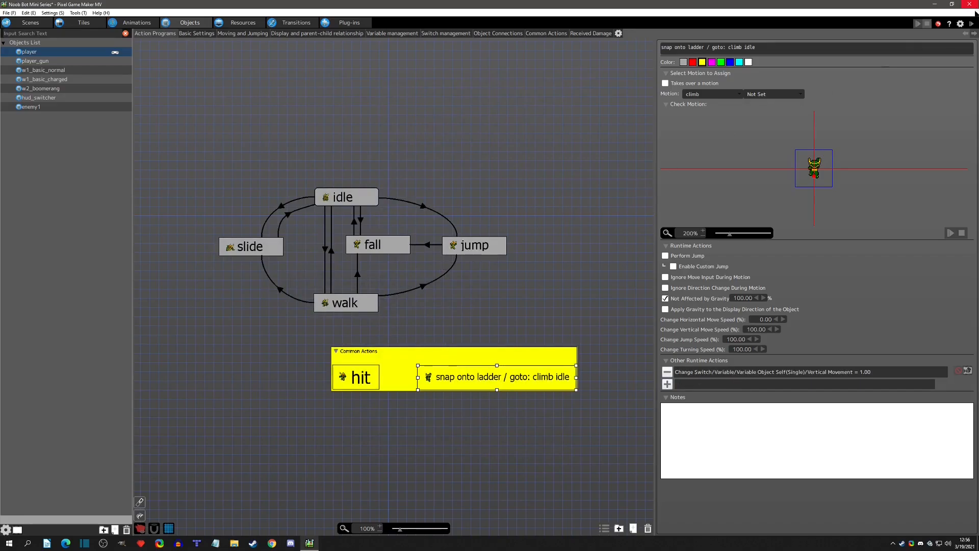
- Test play the game, snapping the player onto the ladder and climbing up and down
left_click(919, 24)
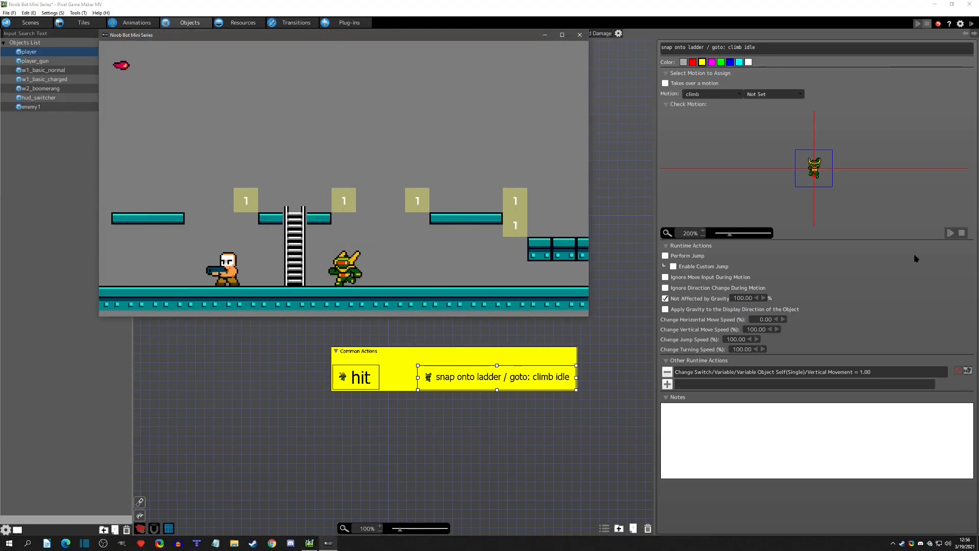
key("Up")
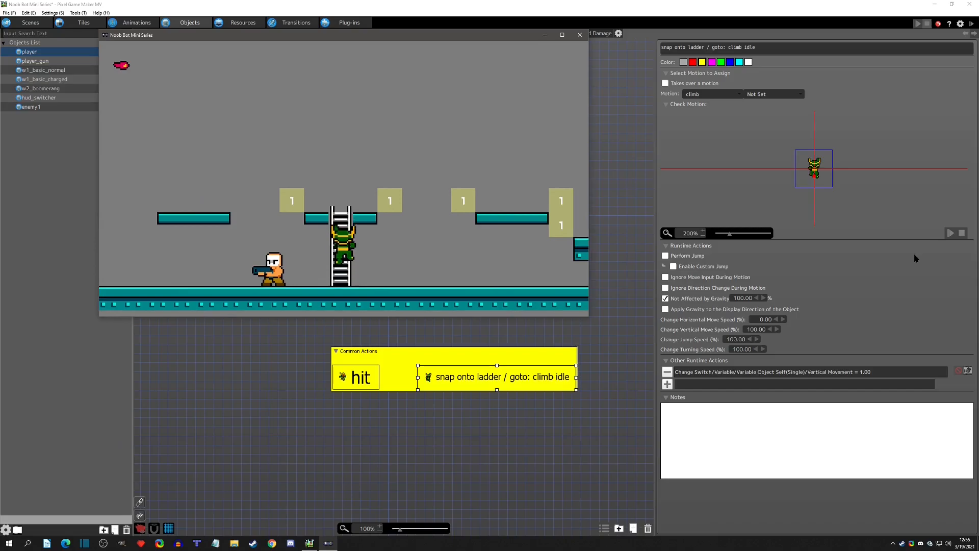
key("Down")
key("Up")
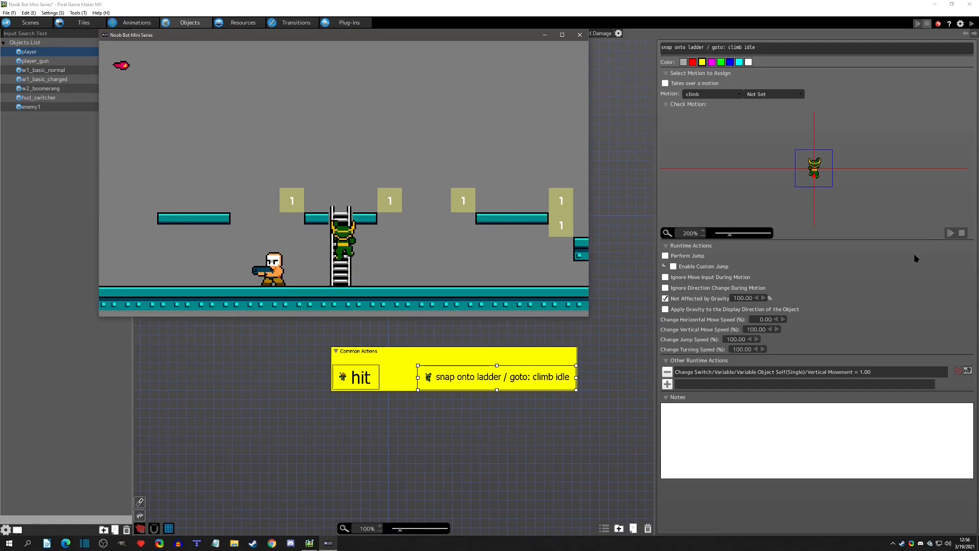
key("Down")
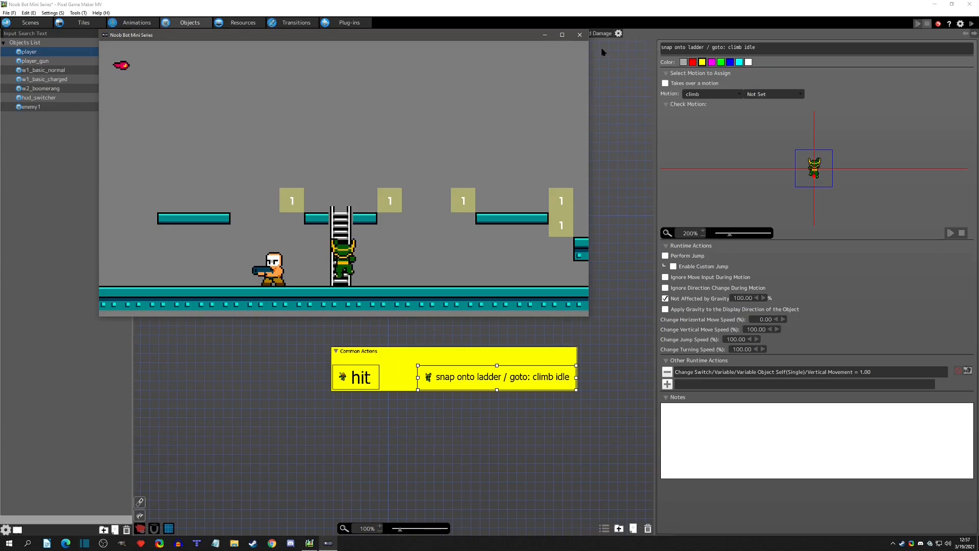
- Close the test play, duplicate the idle action below the Common Actions group and widen the copy to match the ladder-snap action
left_click(580, 35)
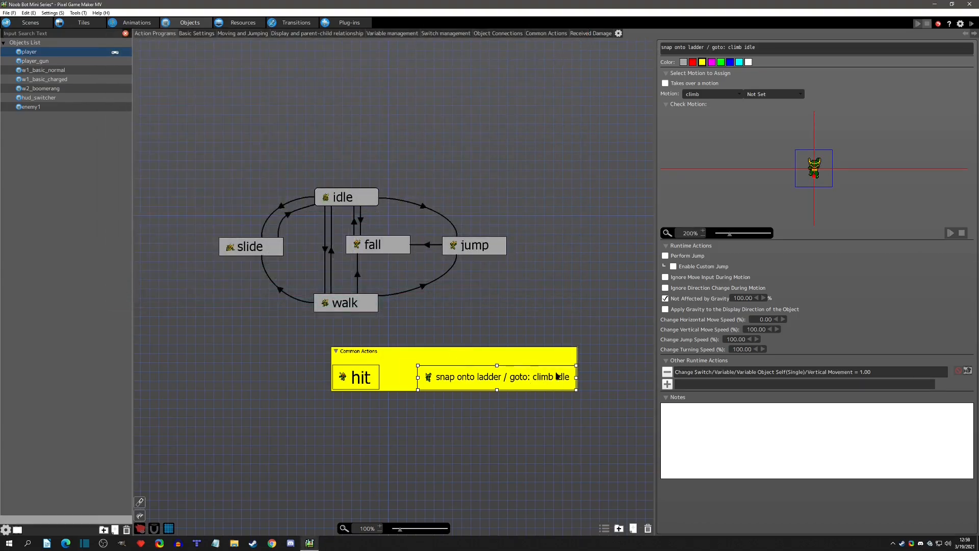
left_click(360, 204)
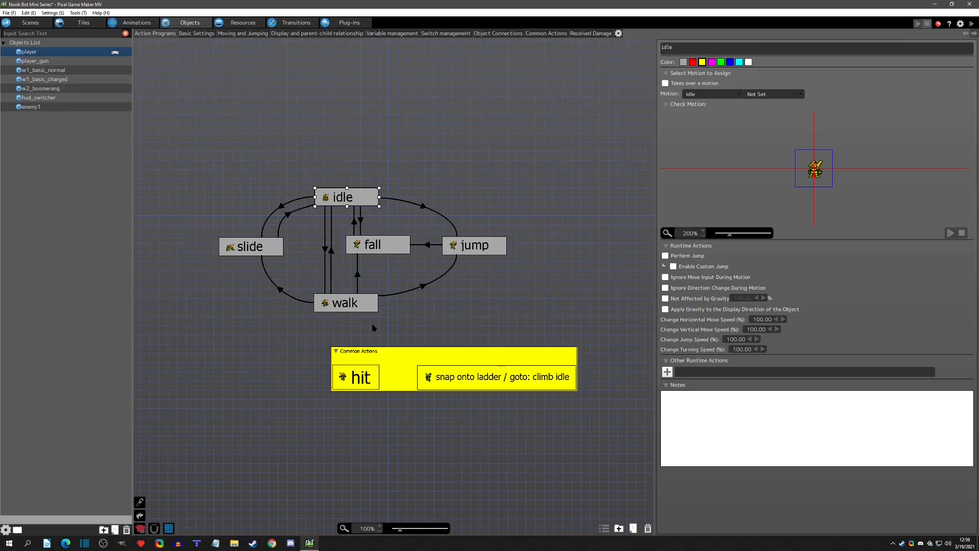
left_click(445, 425)
key("ctrl+v")
left_click_drag(457, 431, 578, 417)
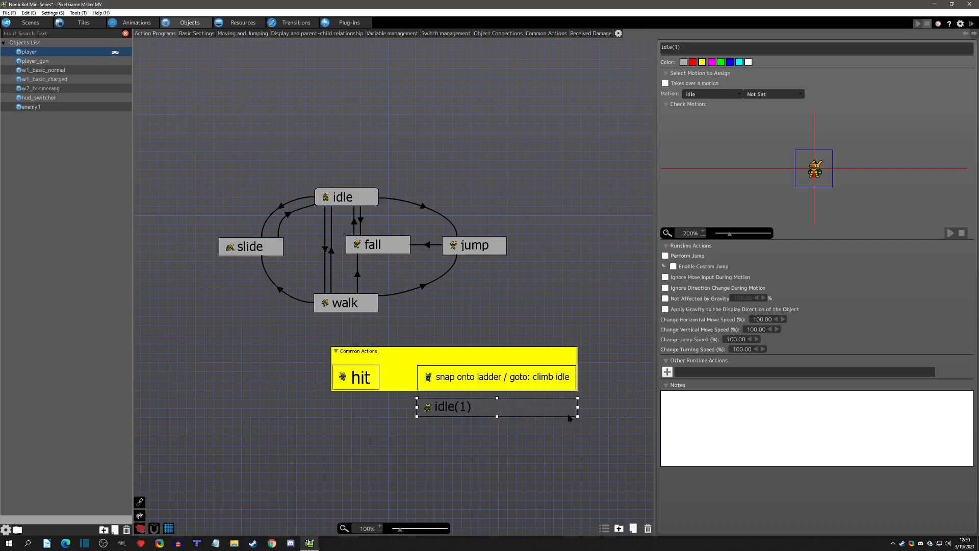
- Color the copied idle action yellow, rename it "climb idle" and enable Takes over a motion
left_click(702, 62)
left_click(701, 47)
type("climb idle")
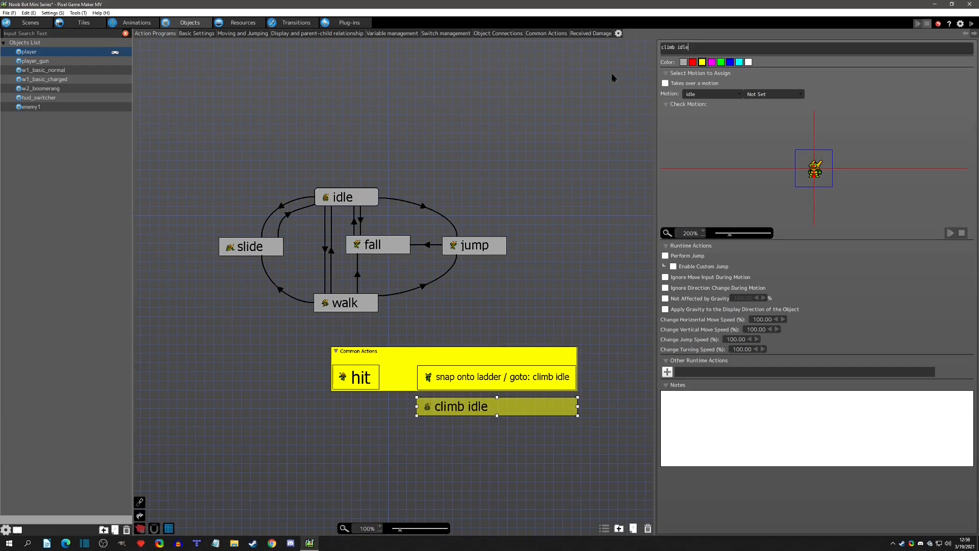
left_click(666, 84)
left_click(502, 372)
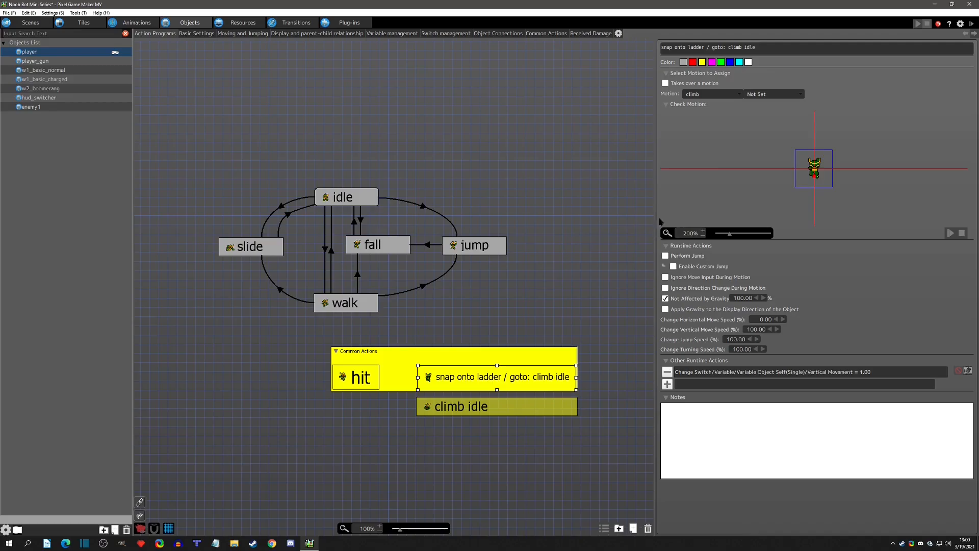
left_click(508, 401)
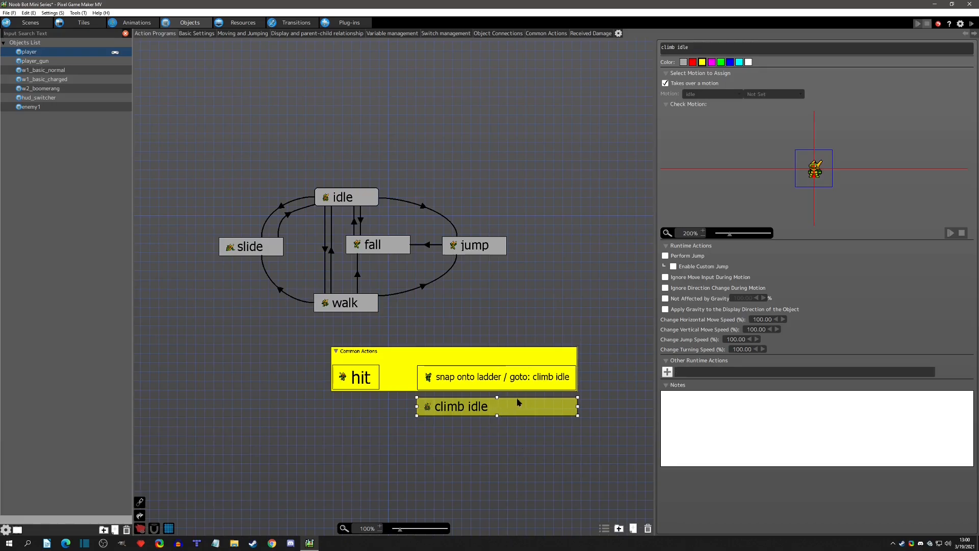
- Add a Change Switch/Variable runtime action to climb idle, setting Object Self's Animation frame to the constant -1
left_click(668, 372)
left_click(204, 99)
left_click(392, 135)
left_click(403, 146)
left_click(392, 165)
left_click(416, 159)
scroll(428, 258, "down", 5)
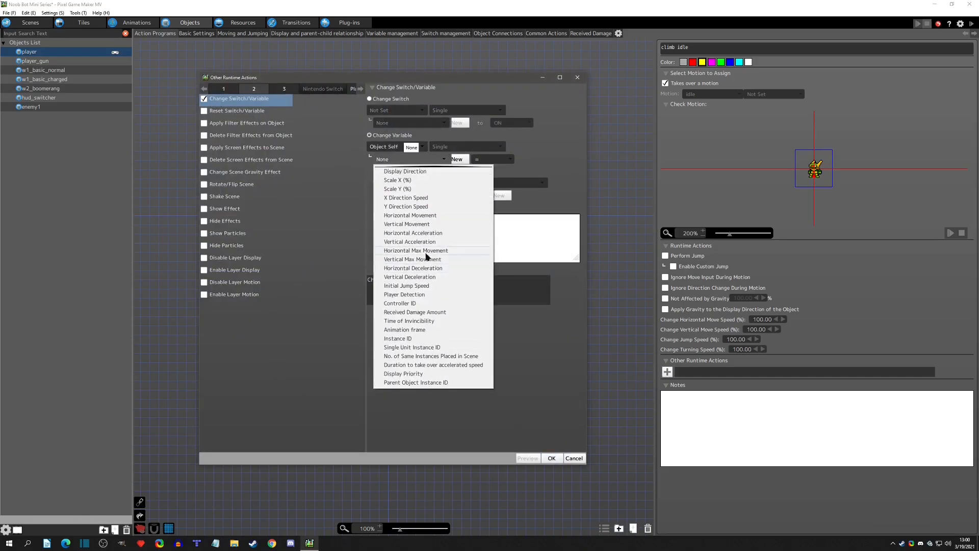
left_click(411, 330)
left_click_drag(436, 170, 457, 170)
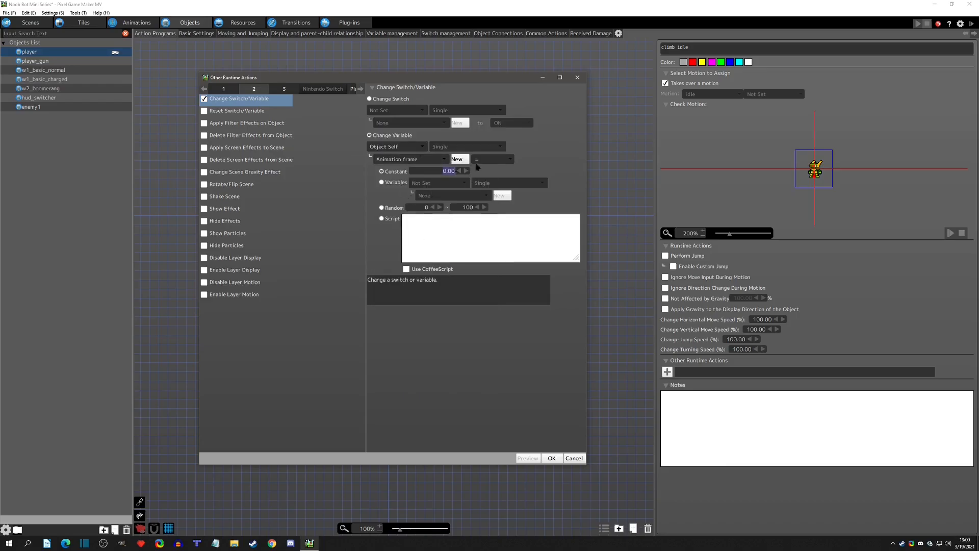
type("-1")
left_click(552, 458)
- Read the Animation frame variable's notes and change climb idle's Animation frame runtime action to the constant -2
left_click(392, 34)
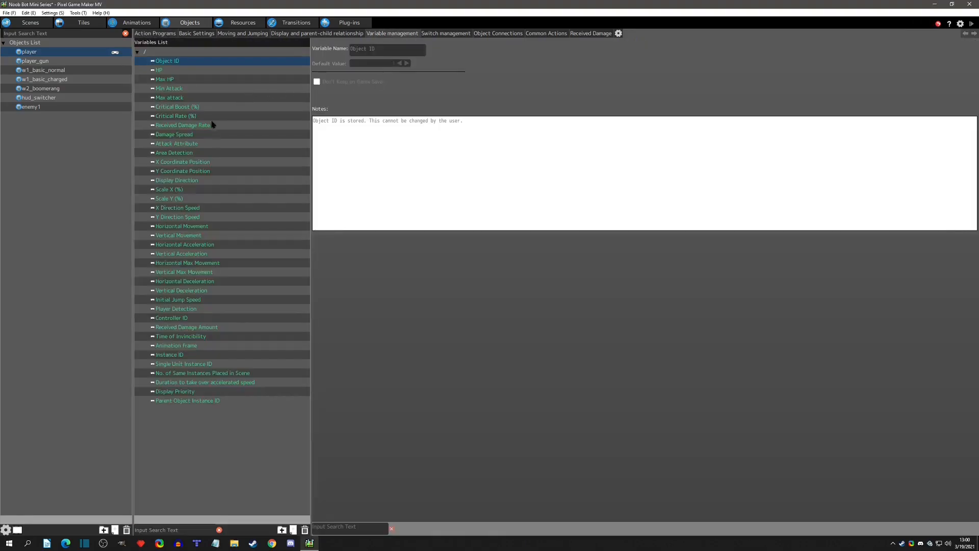
left_click(190, 345)
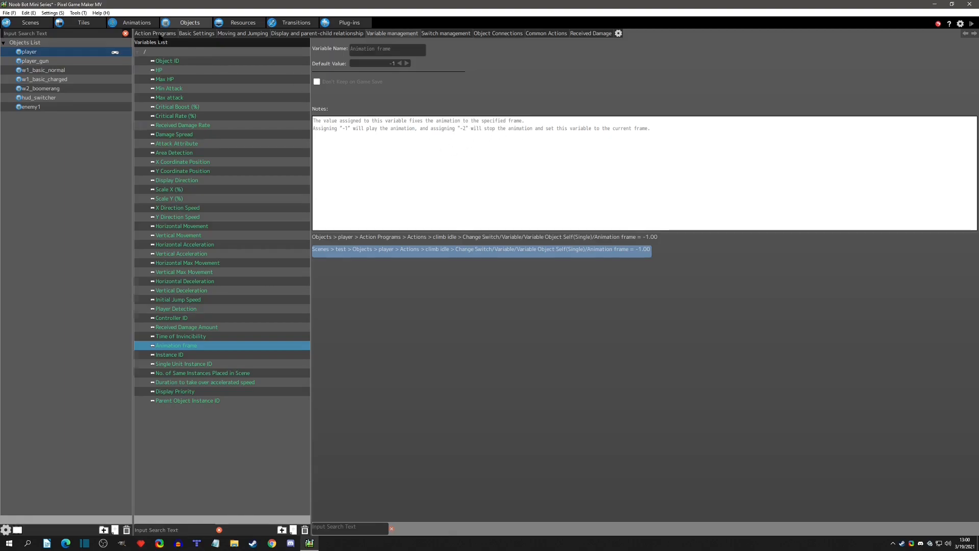
left_click(159, 34)
double_click(700, 373)
double_click(440, 171)
type("-2")
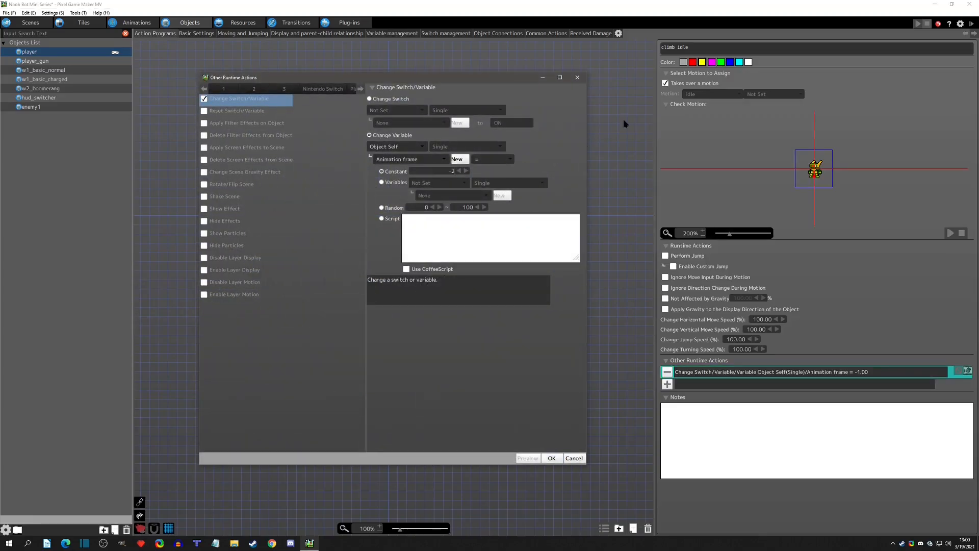
left_click(551, 458)
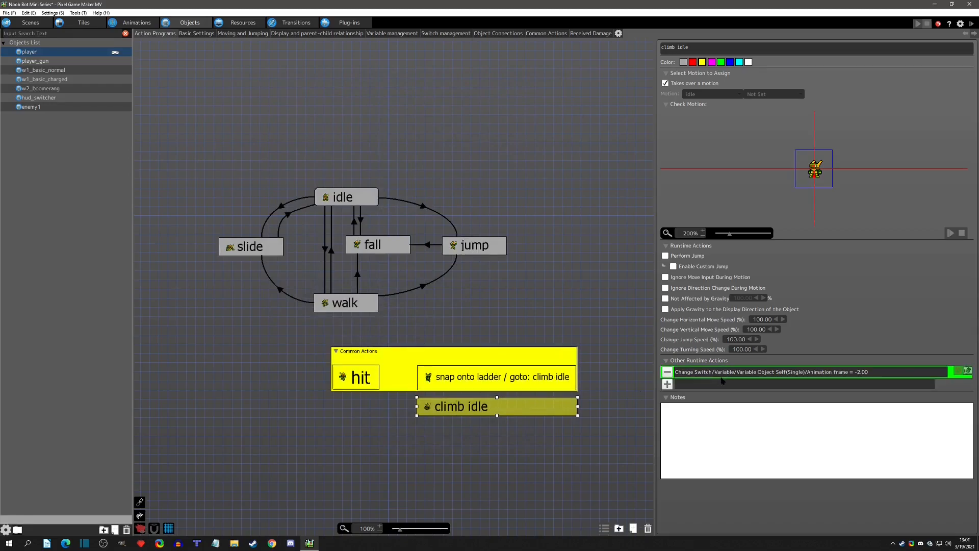
- Copy the Animation frame = -2 runtime action into the ladder-snap action and add an Execute Object Action running the player's climb idle
left_click(539, 382)
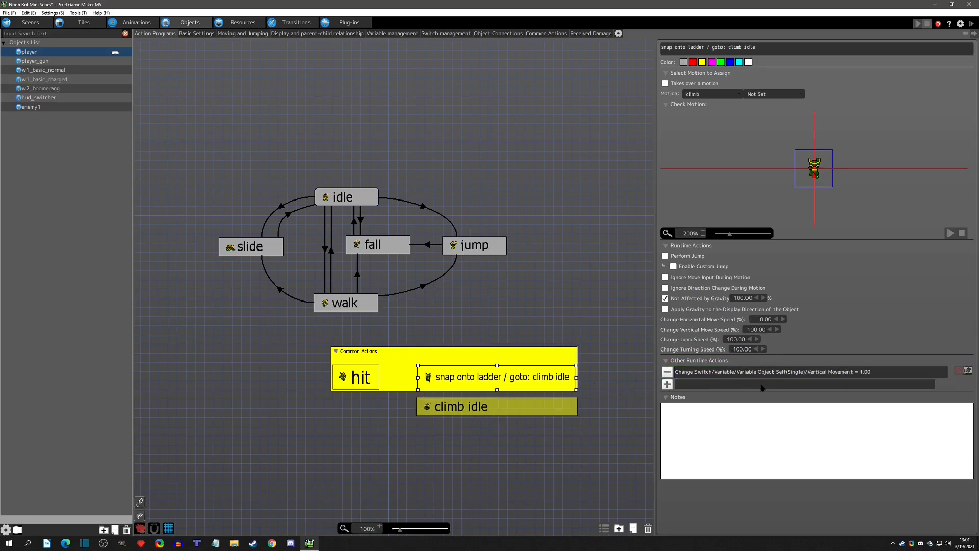
key("ctrl+v")
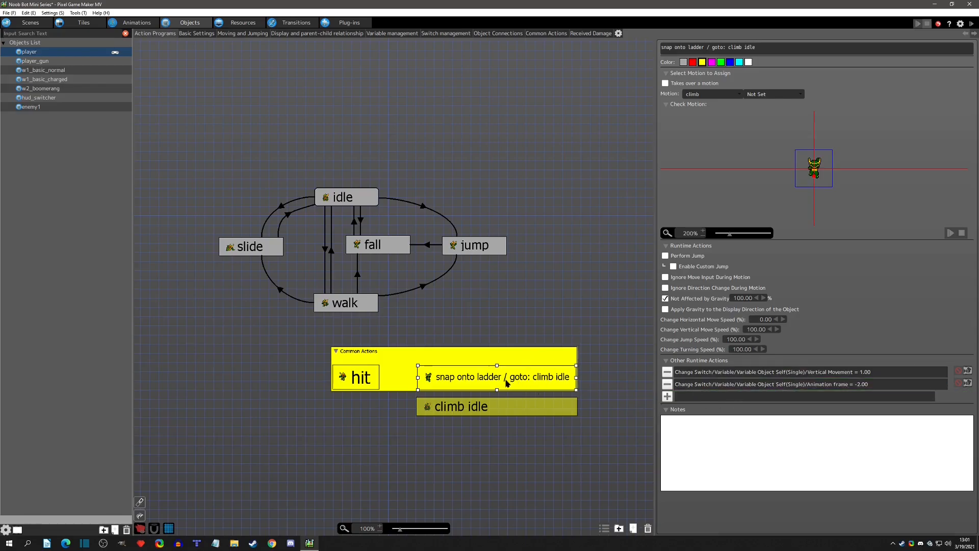
left_click(668, 397)
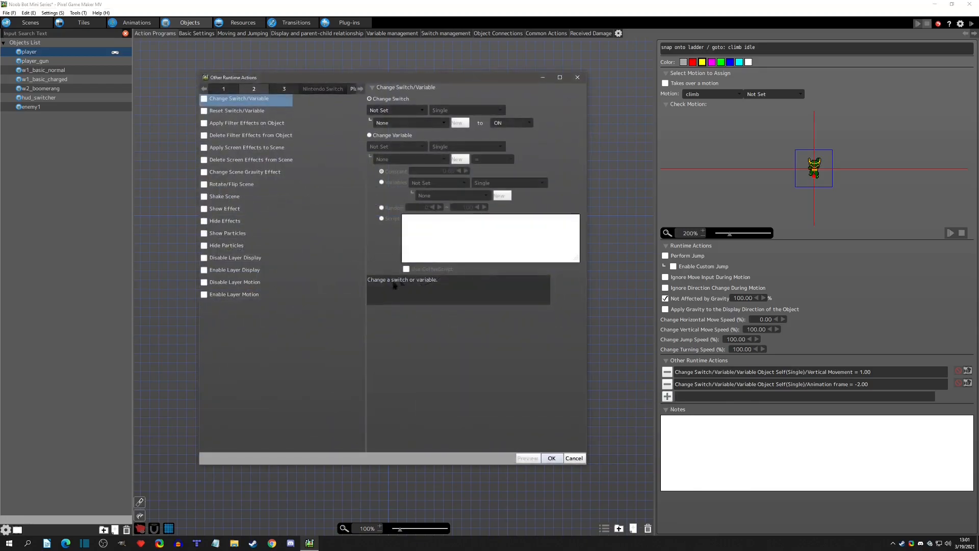
left_click(224, 89)
left_click(211, 221)
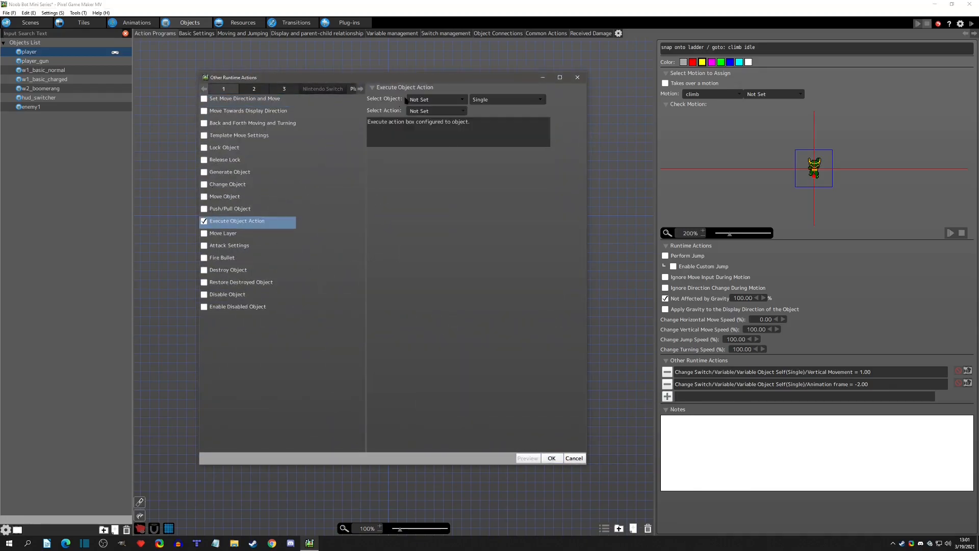
left_click(434, 99)
left_click(433, 119)
left_click(427, 112)
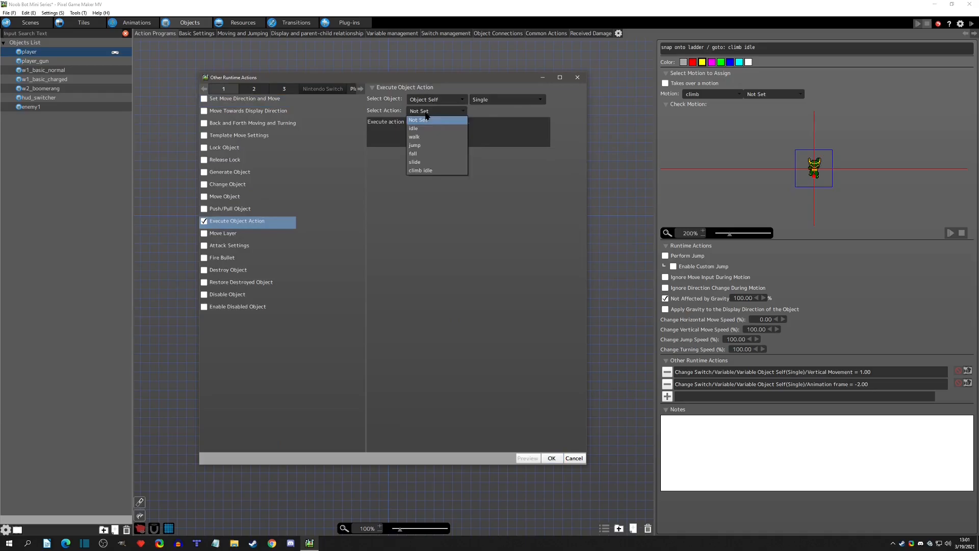
left_click(427, 118)
left_click(438, 99)
left_click(435, 128)
left_click(435, 112)
left_click(433, 170)
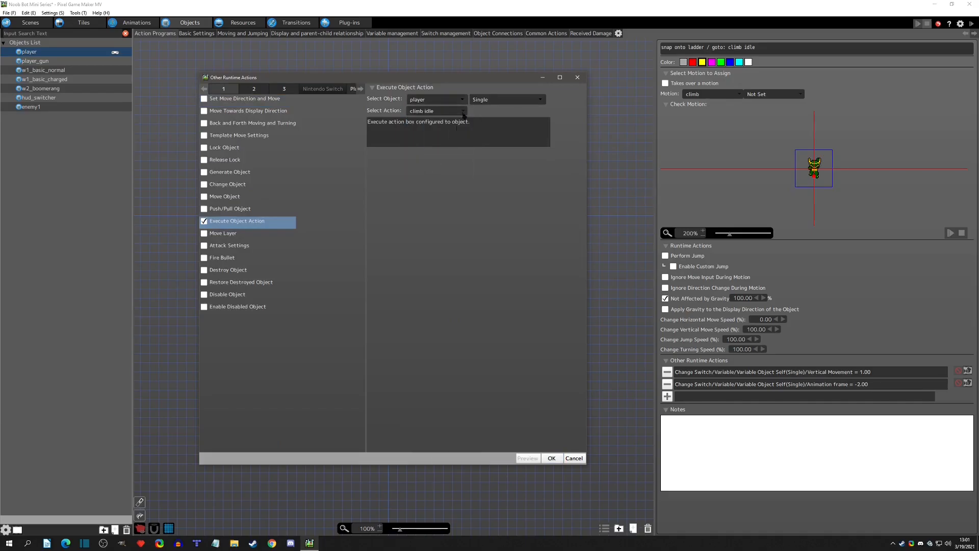
left_click(552, 458)
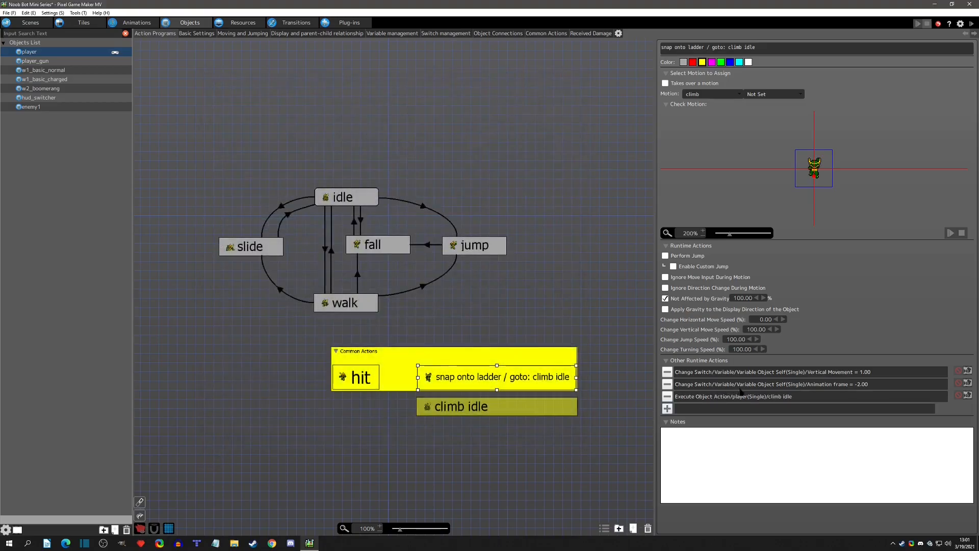
left_click(728, 397)
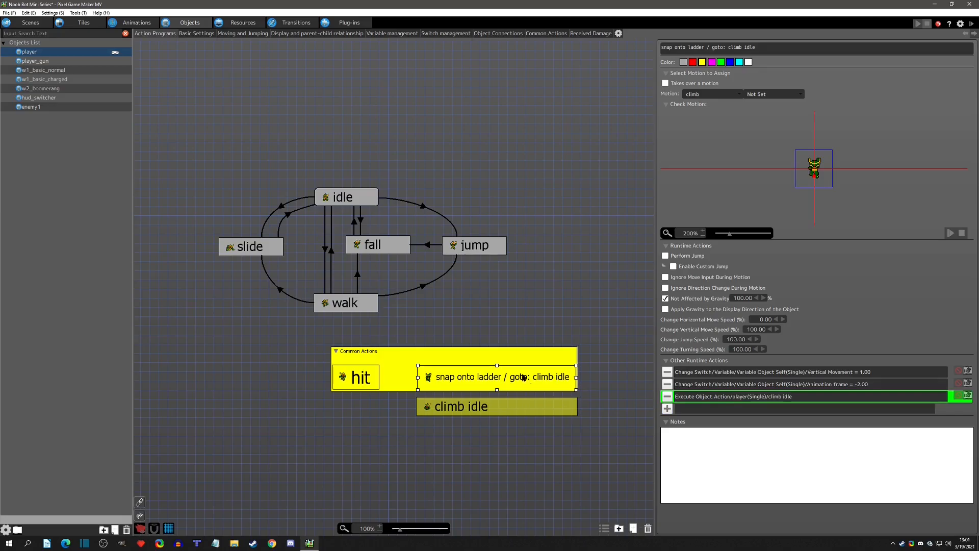
- Set climb idle's Change Horizontal Move Speed to 0% and enable Not Affected by Gravity
left_click(482, 409)
left_click(765, 319)
type("0")
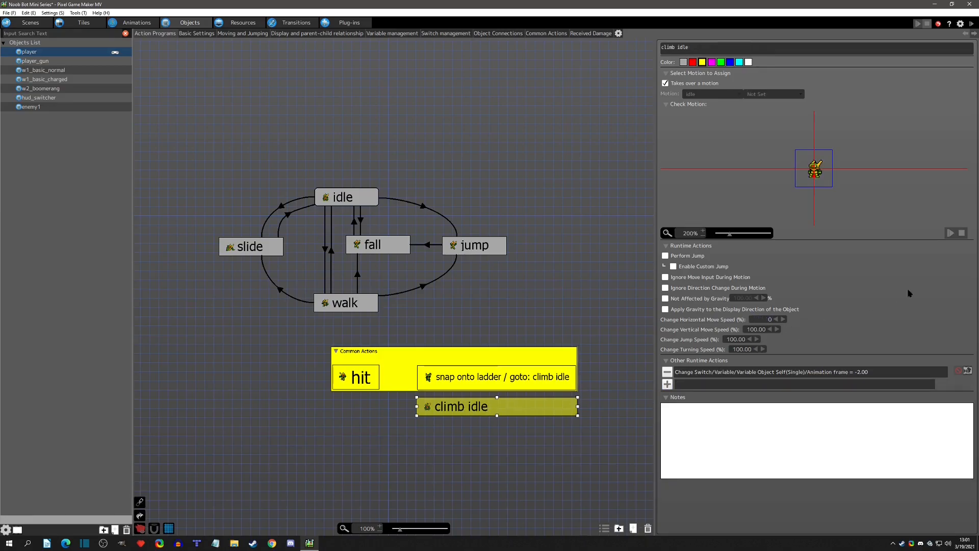
left_click(671, 299)
- Test play the game, snapping onto the ladder and trying to move up and down in climb idle
key("F5")
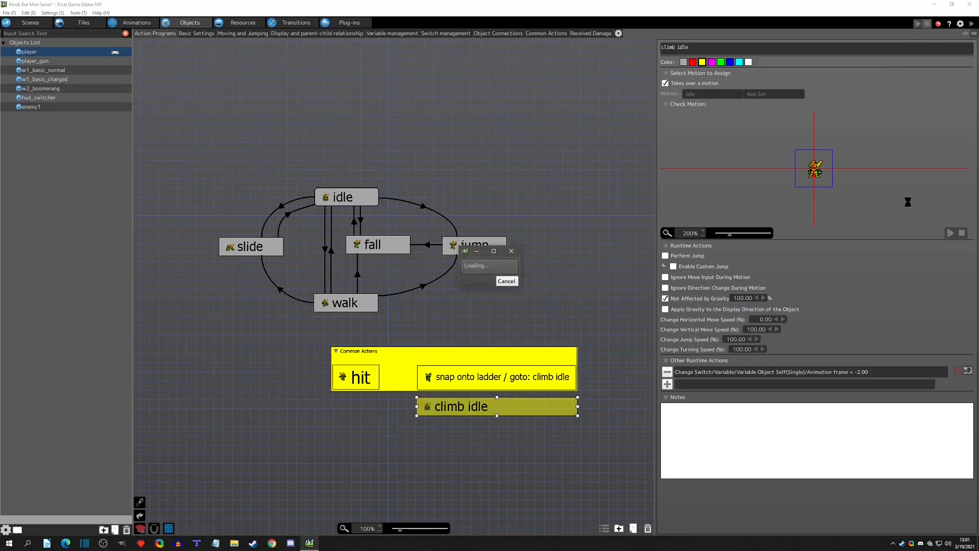
key("Up")
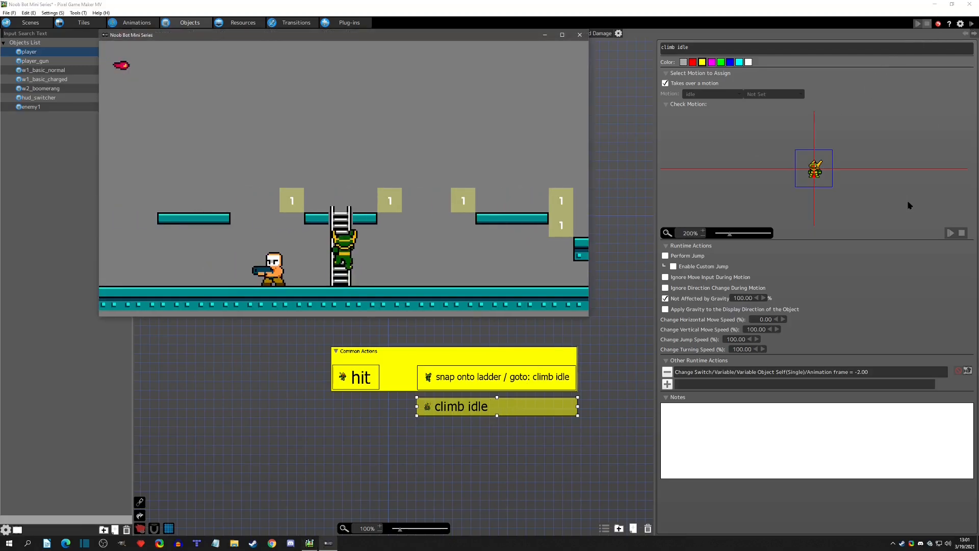
key("Down")
key("Up")
key("Down")
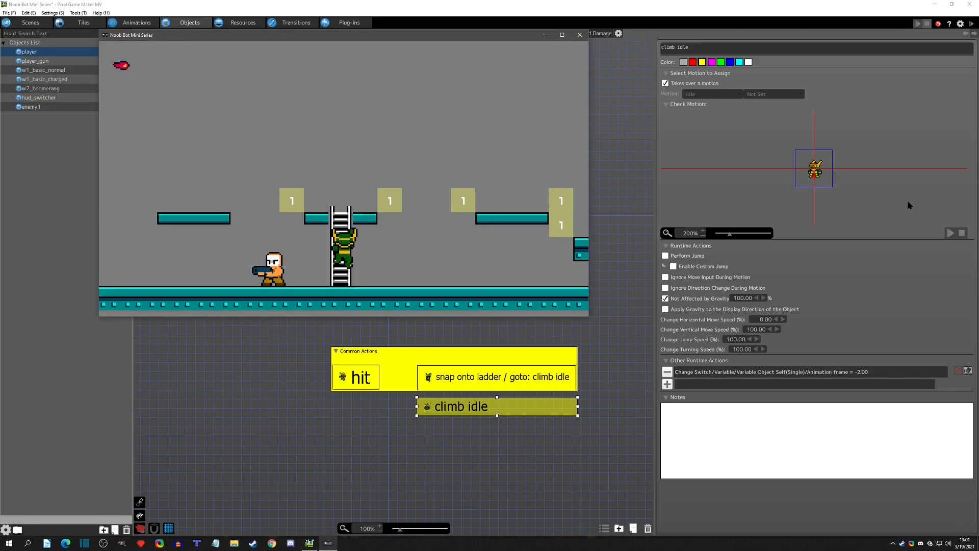
key("Up")
key("Down")
left_click(580, 35)
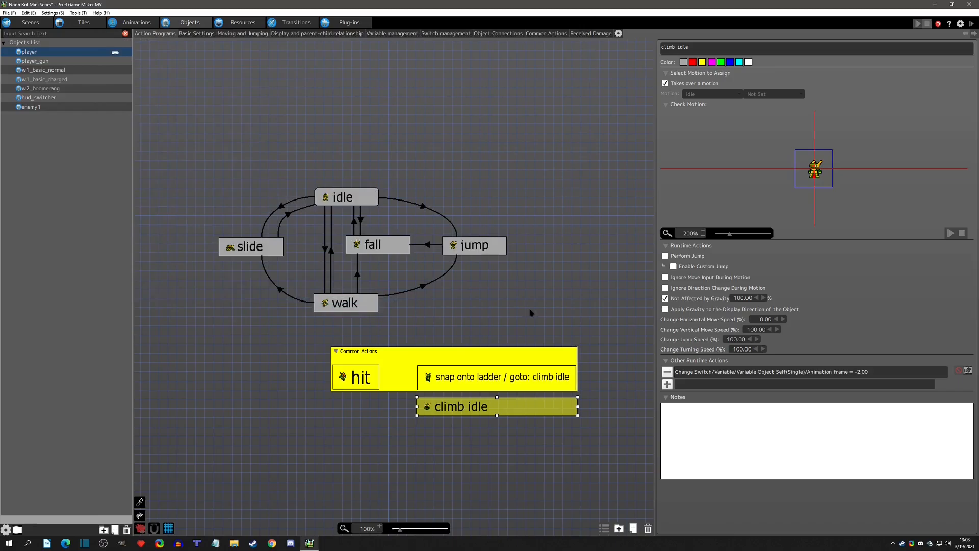
- Duplicate the climb idle action below the original, rename the copy "climb move" and color it gray
key("ctrl+c")
left_click(448, 442)
key("ctrl+v")
left_click_drag(491, 453, 462, 493)
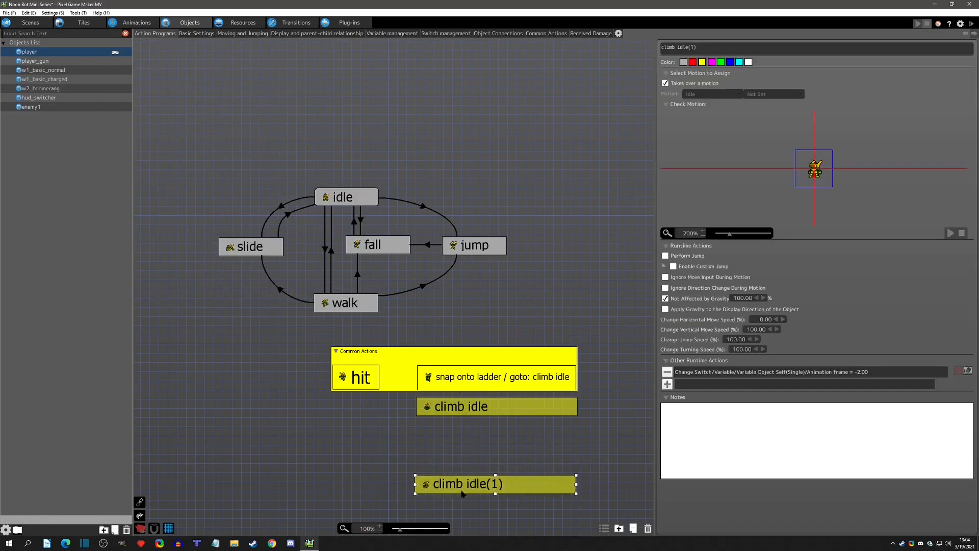
left_click_drag(699, 48, 681, 49)
key("BackSpace")
type("move")
left_click(683, 62)
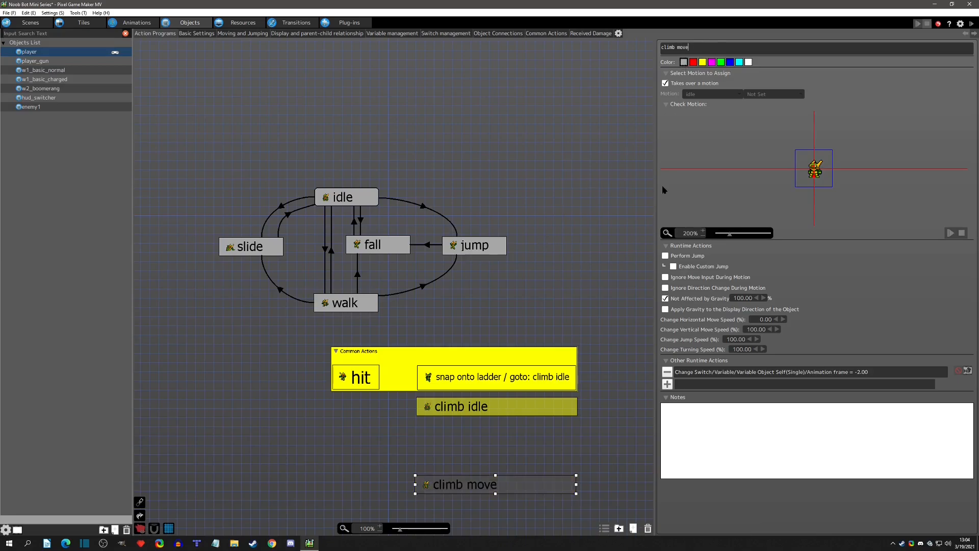
- Change climb move's Animation frame runtime action to the constant -1
double_click(803, 380)
key("BackSpace")
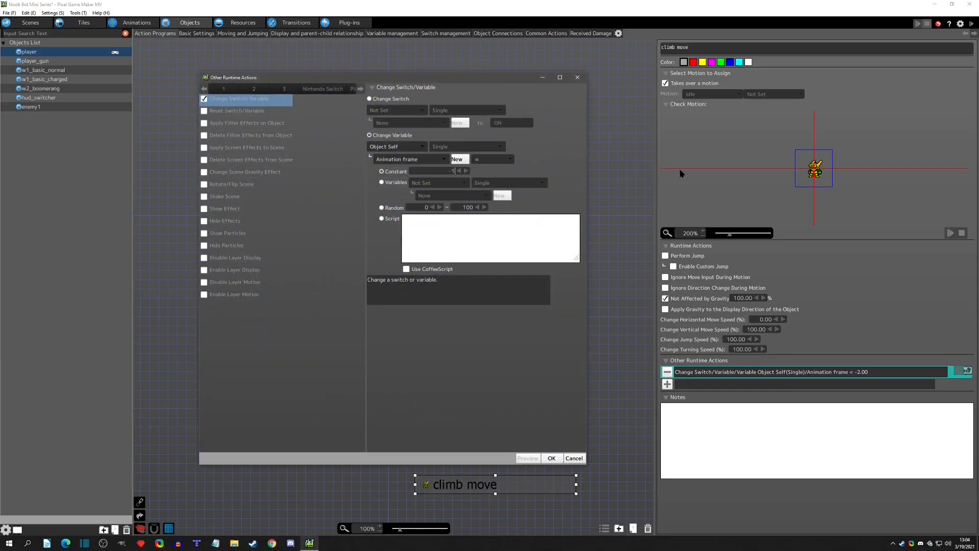
left_click(552, 458)
- Link climb idle to climb move and shift the link to the left end of both action boxes
left_click(461, 407)
right_click(461, 407)
left_click(472, 421)
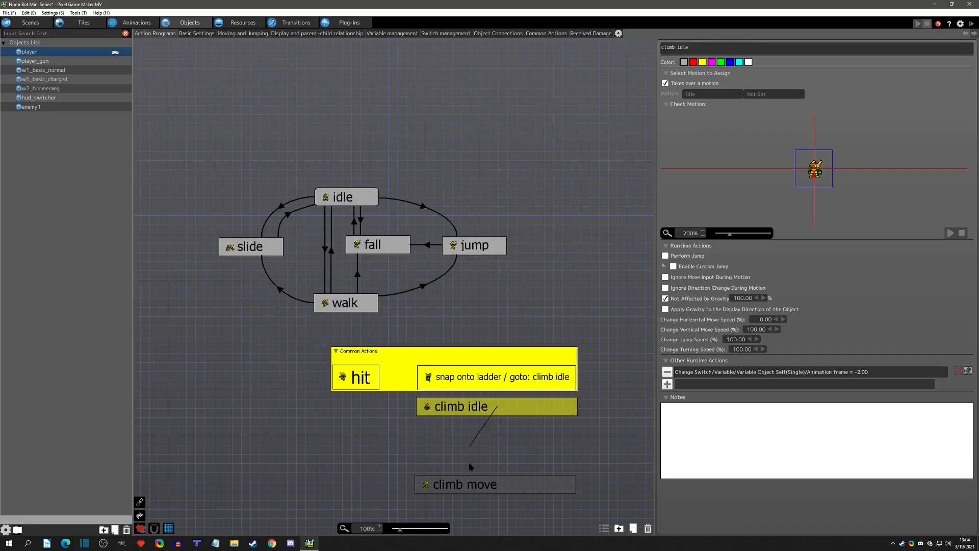
left_click(494, 484)
left_click_drag(498, 419, 423, 423)
- Enable input conditions on the climb idle to climb move link and add ↑ with the Pressed trigger
left_click(665, 151)
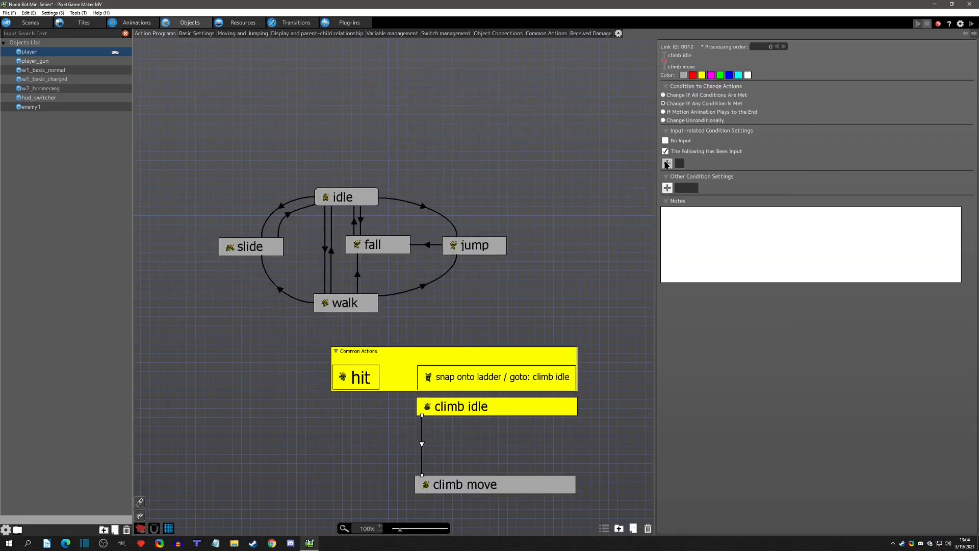
left_click(668, 163)
left_click(505, 179)
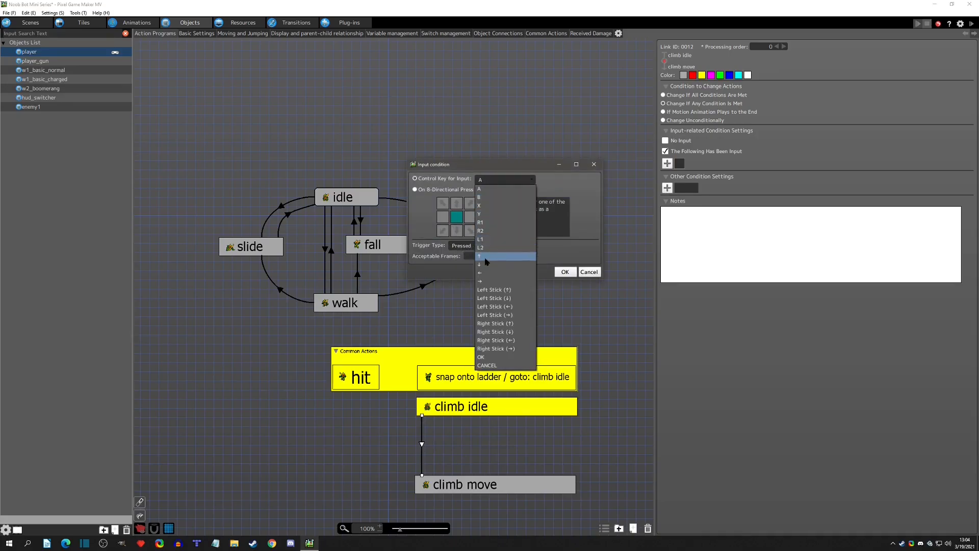
left_click(486, 256)
left_click(488, 247)
left_click(489, 252)
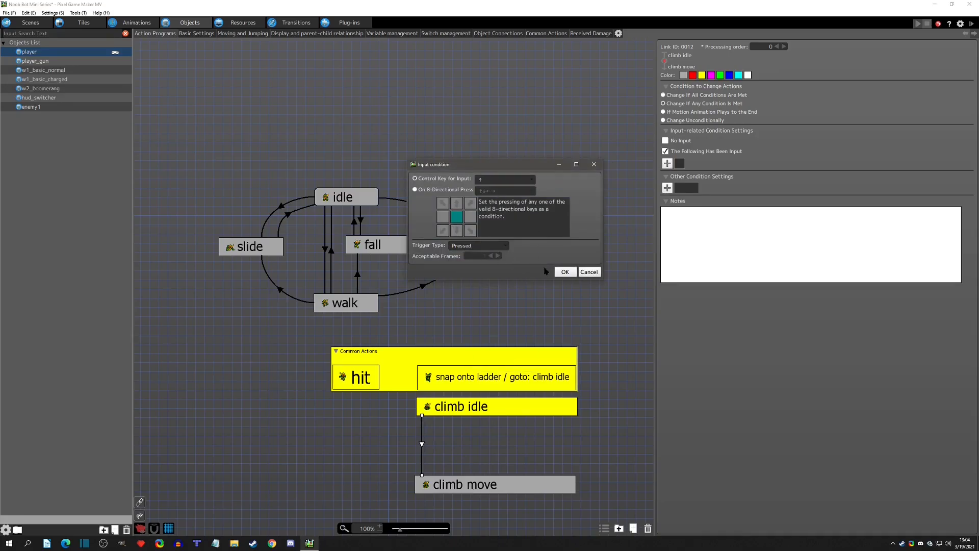
left_click(564, 272)
- Add a ↓ Pressed input condition to the same link and combine the two inputs with OR
left_click(667, 176)
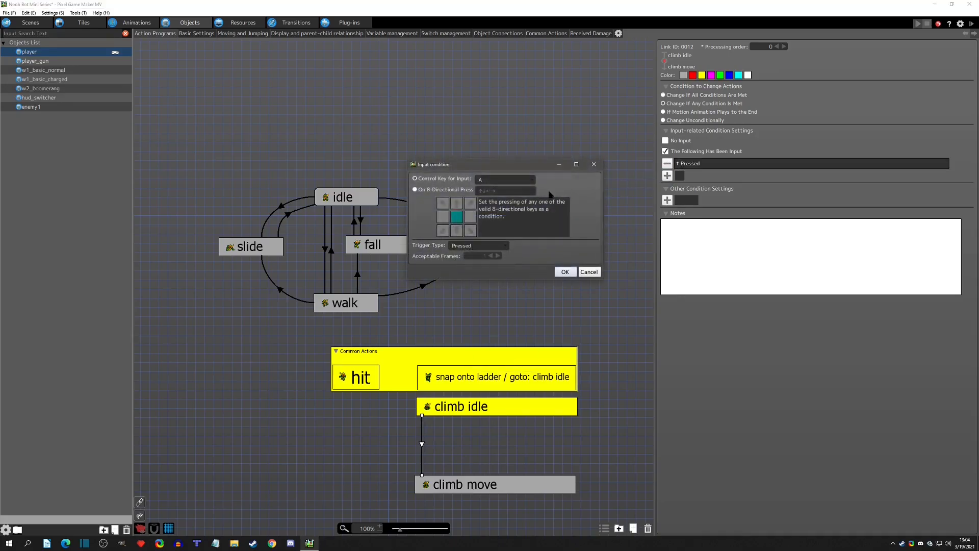
left_click(505, 180)
left_click(482, 265)
left_click(564, 272)
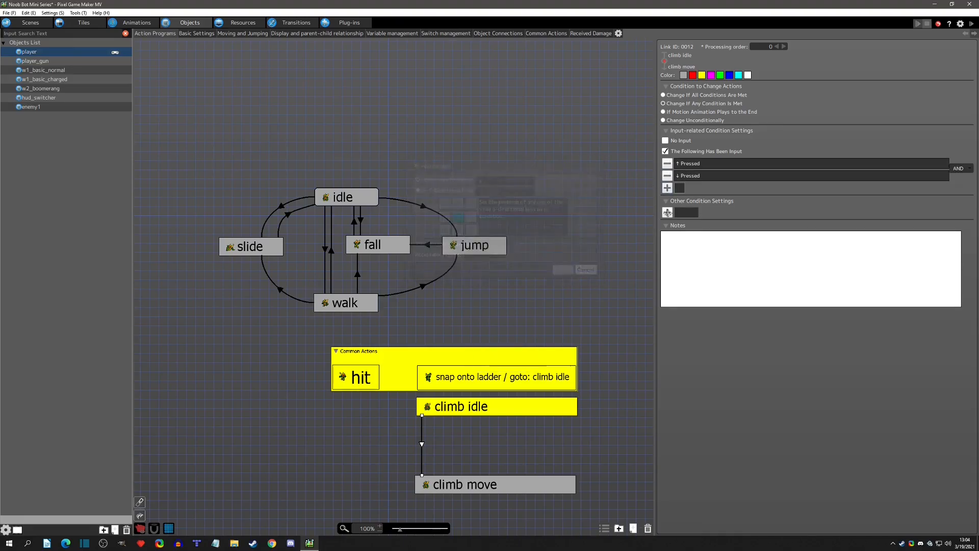
left_click(963, 169)
left_click(962, 186)
- Create a return link from climb move to climb idle with the same ↑ or ↓ Pressed conditions
left_click(409, 436)
left_click(422, 445)
right_click_drag(439, 487, 461, 409)
left_click(497, 426)
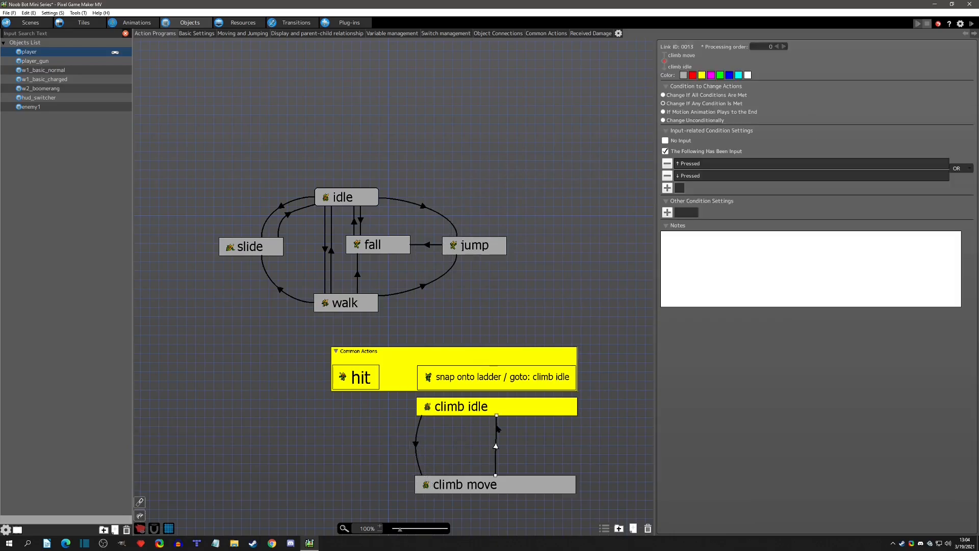
- Align the climb move to climb idle link beside the other link and change its ↑ input condition to Released
left_click_drag(497, 428, 428, 431)
double_click(806, 168)
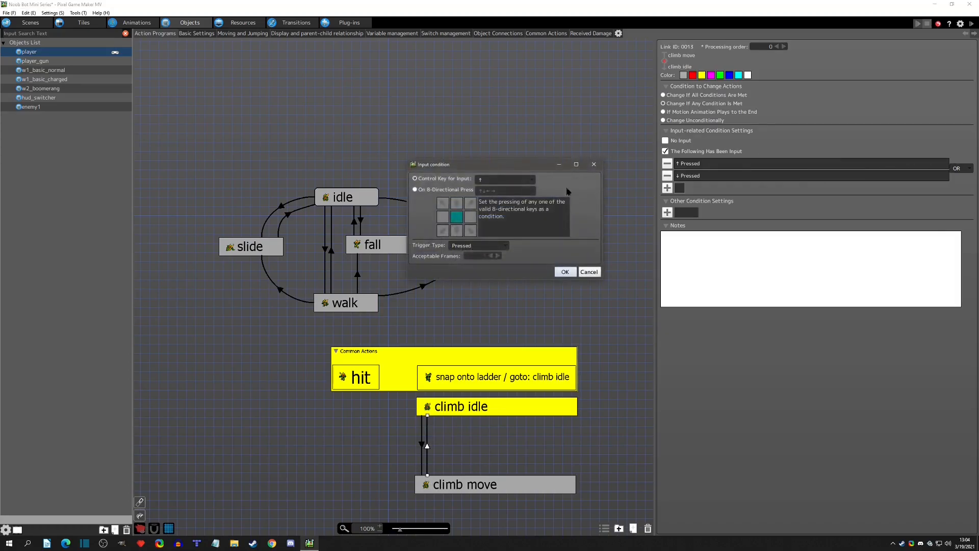
left_click(479, 245)
left_click(477, 283)
left_click(565, 272)
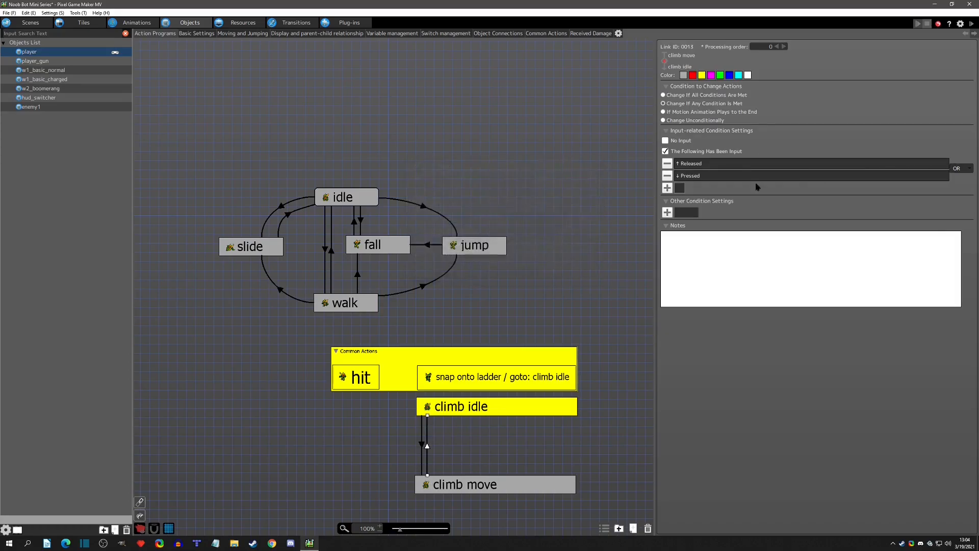
- Combine the return link's input conditions with AND and change its ↓ condition to Released
left_click(969, 169)
left_click(959, 179)
double_click(917, 176)
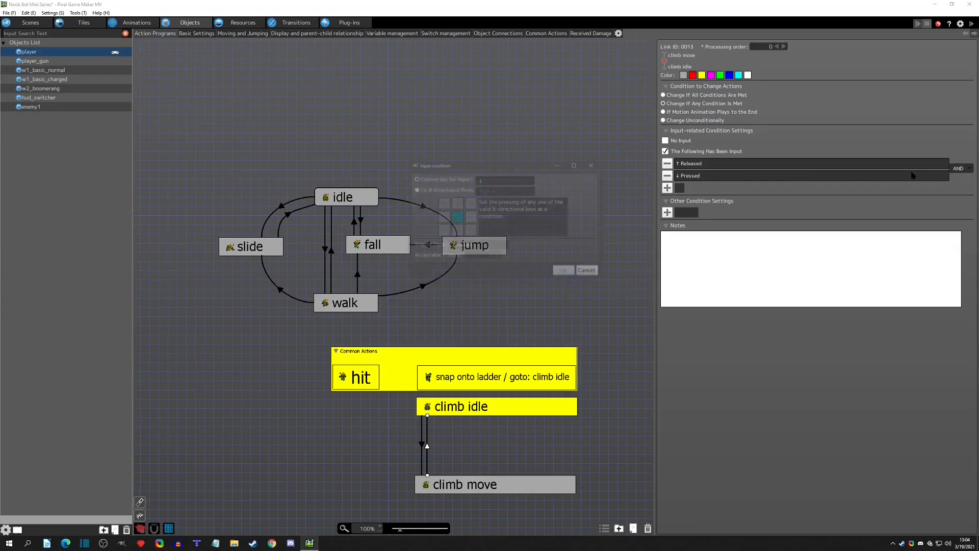
left_click(498, 181)
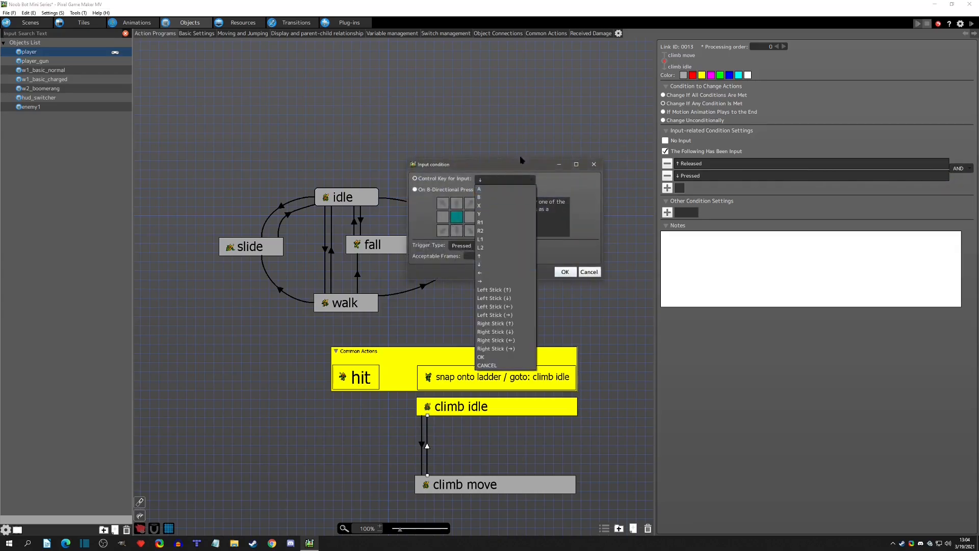
left_click(566, 153)
left_click(492, 249)
left_click(476, 272)
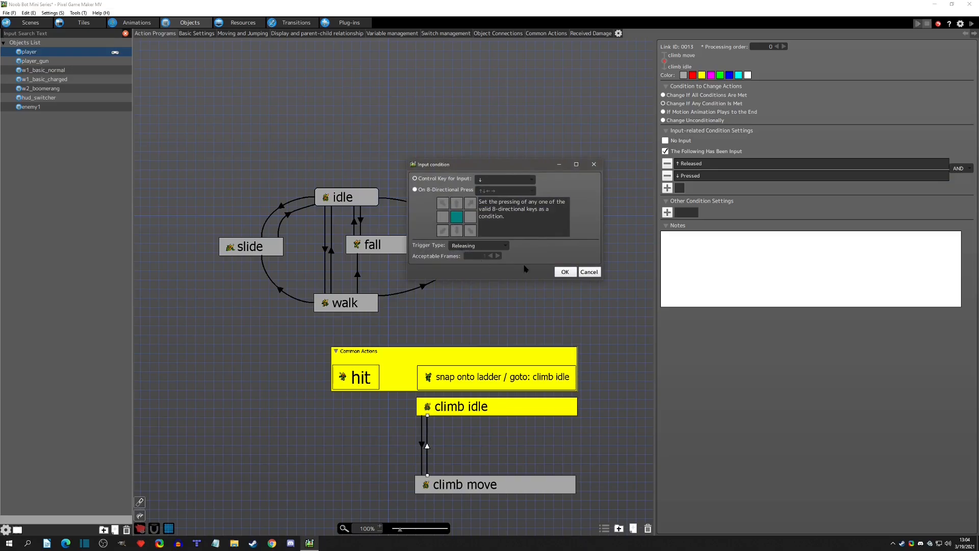
left_click(564, 272)
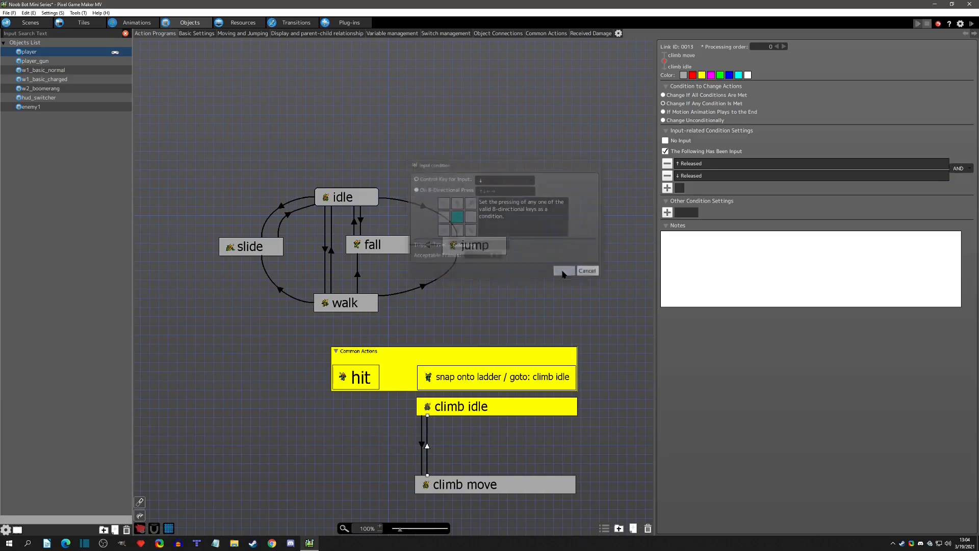
- Compare the motion and runtime settings of the ladder-snapping common action with those of climb idle
left_click(505, 382)
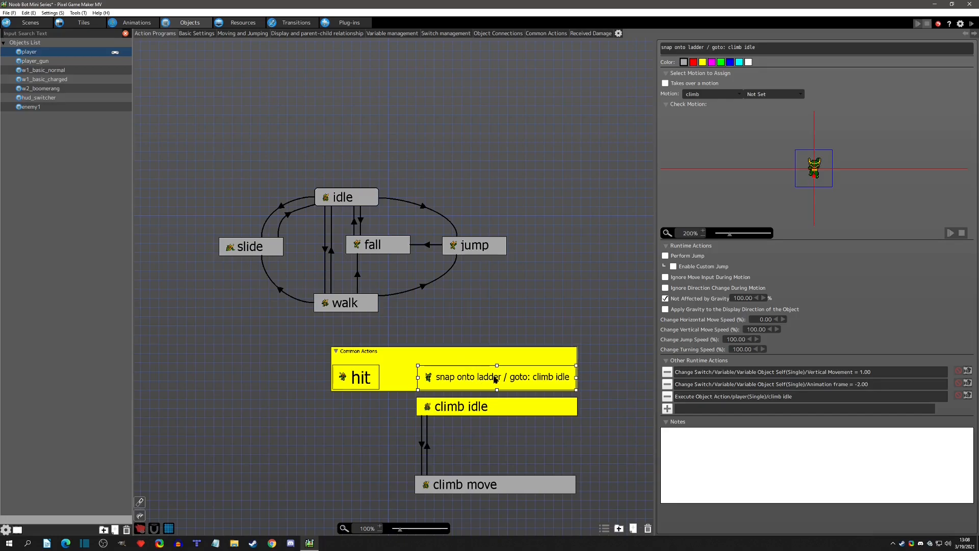
left_click(480, 406)
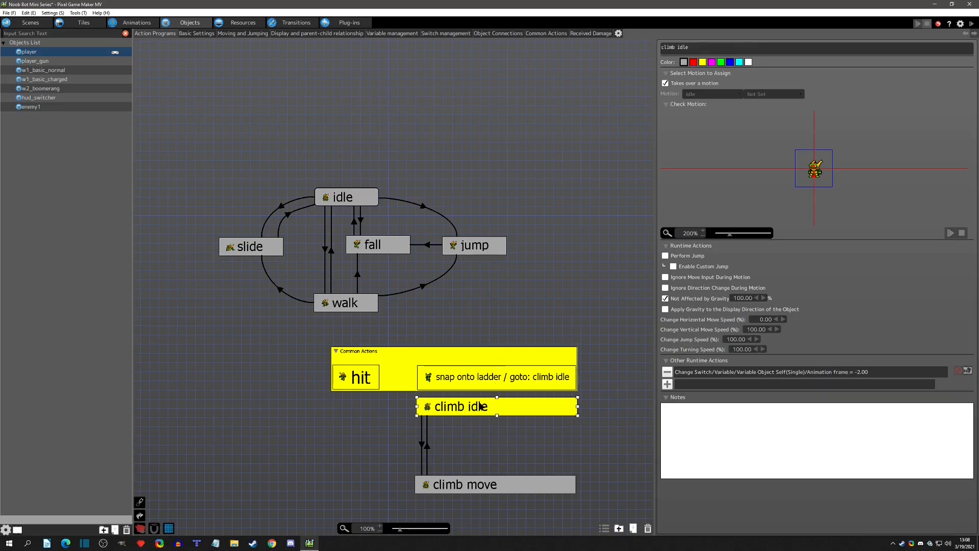
left_click(496, 382)
left_click(502, 408)
left_click(498, 385)
left_click(506, 413)
left_click(493, 387)
left_click(503, 414)
left_click(495, 377)
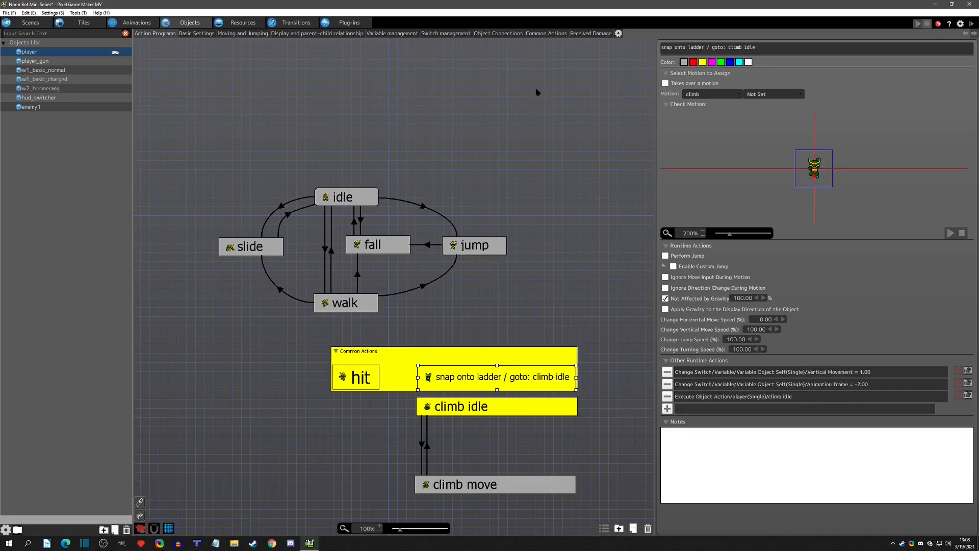
- Inspect the two Switch/Variable Changes conditions that trigger the ladder-snapping common action
left_click(545, 34)
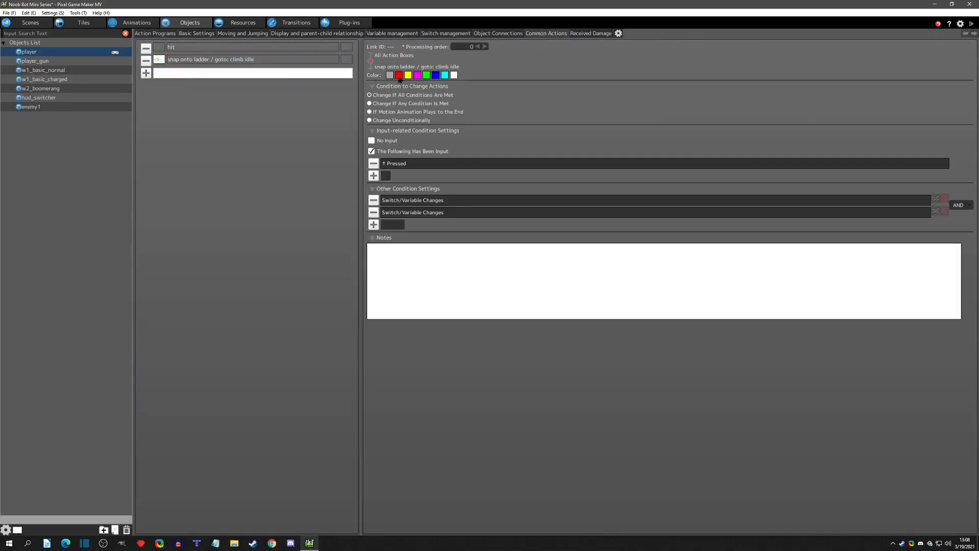
double_click(449, 205)
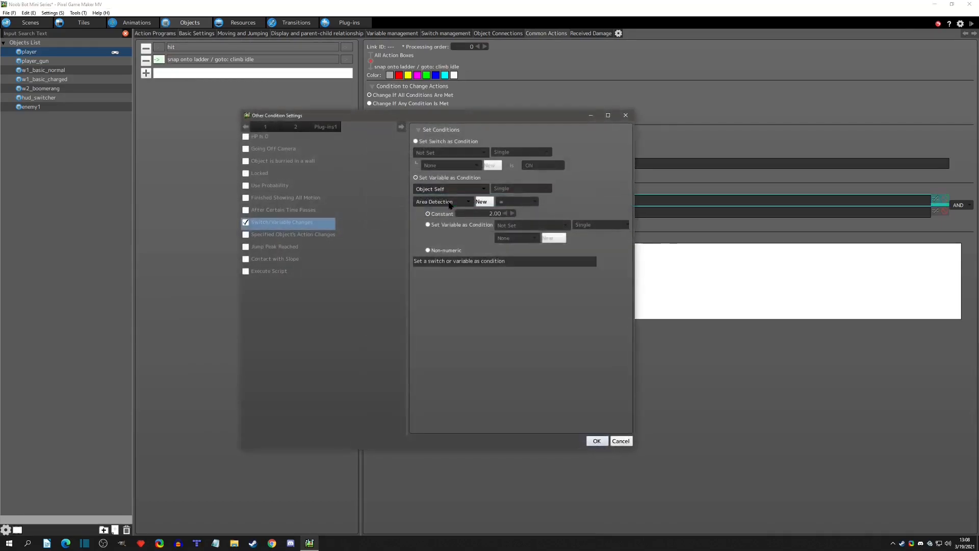
left_click(623, 117)
double_click(522, 214)
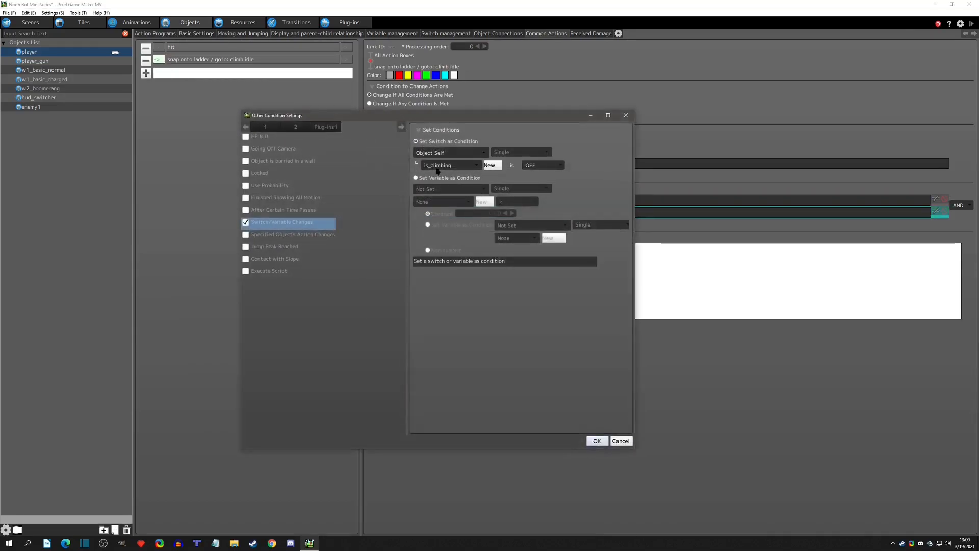
left_click(631, 117)
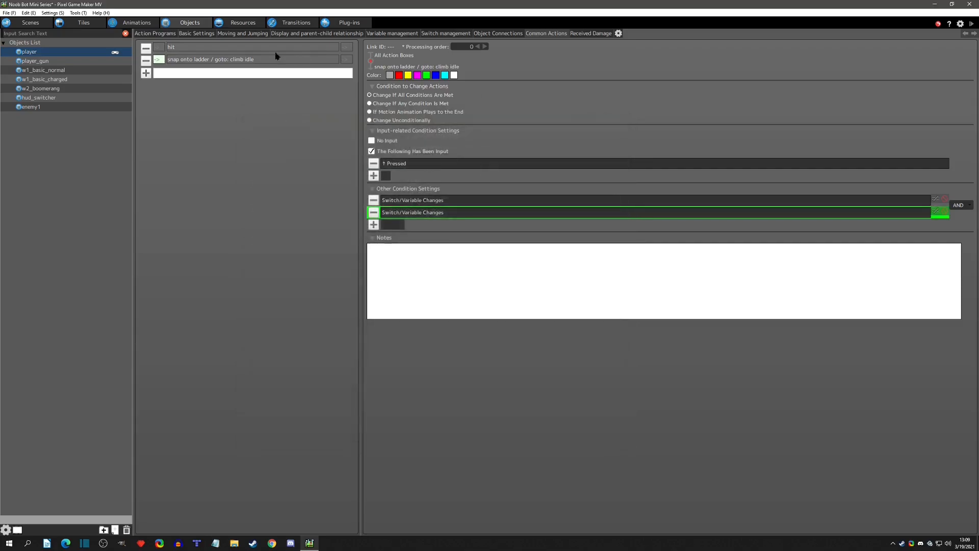
- Add a Change Switch/Variable runtime action to the ladder-snapping action that turns Object Self's is_climbing switch ON, placed first in the list
left_click(143, 36)
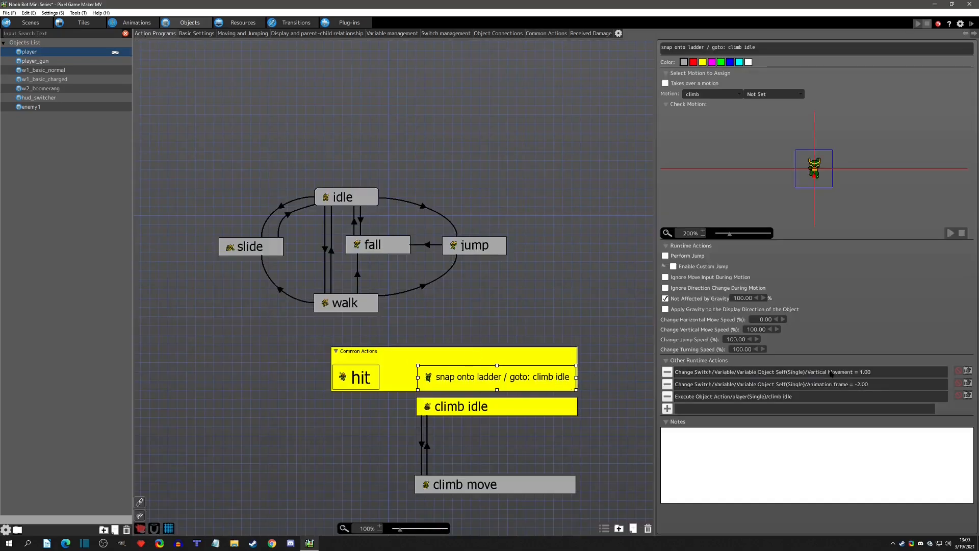
left_click(667, 409)
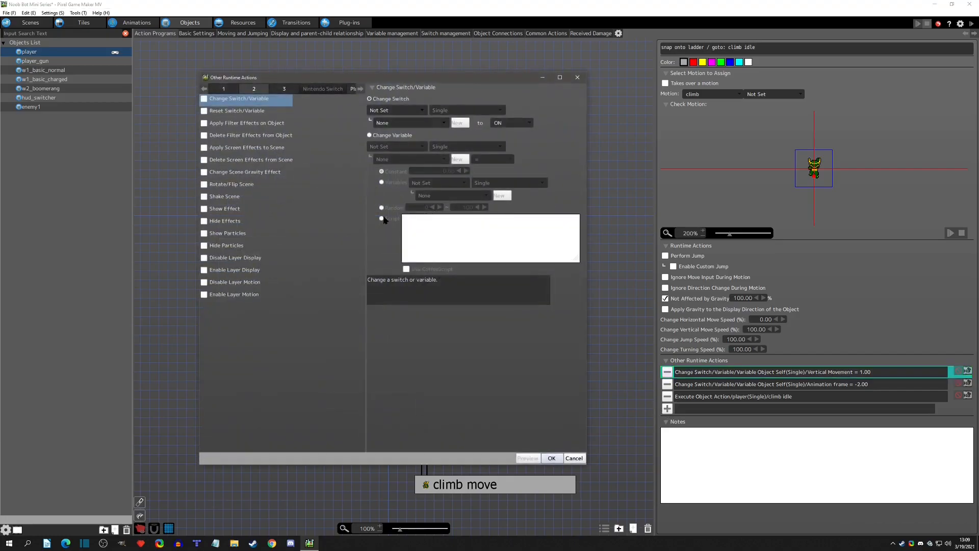
left_click(205, 99)
left_click(385, 109)
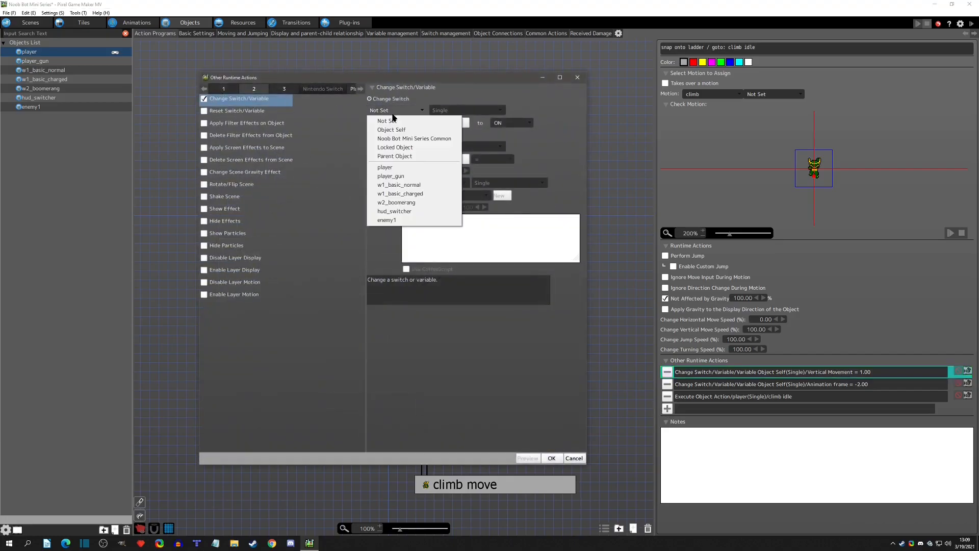
left_click(407, 125)
left_click(408, 125)
left_click(403, 142)
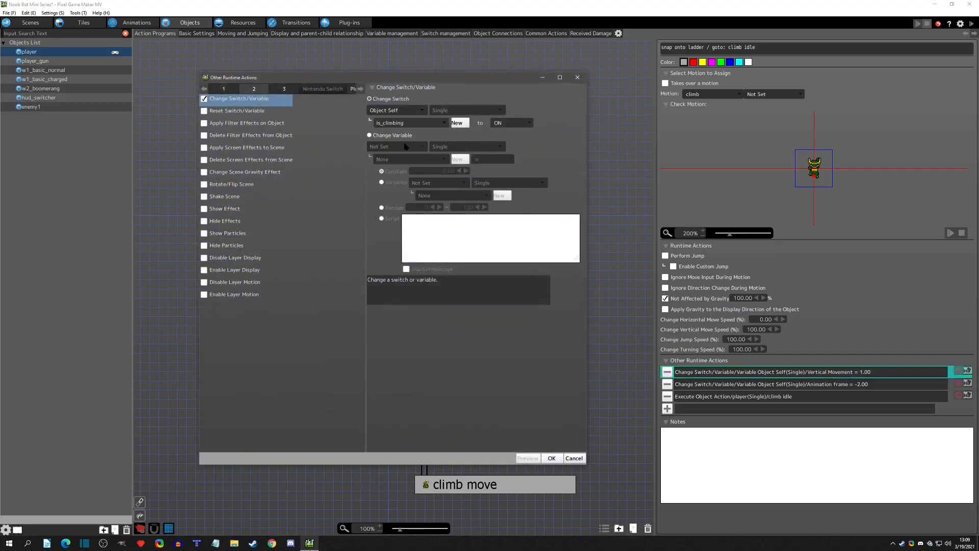
left_click(551, 458)
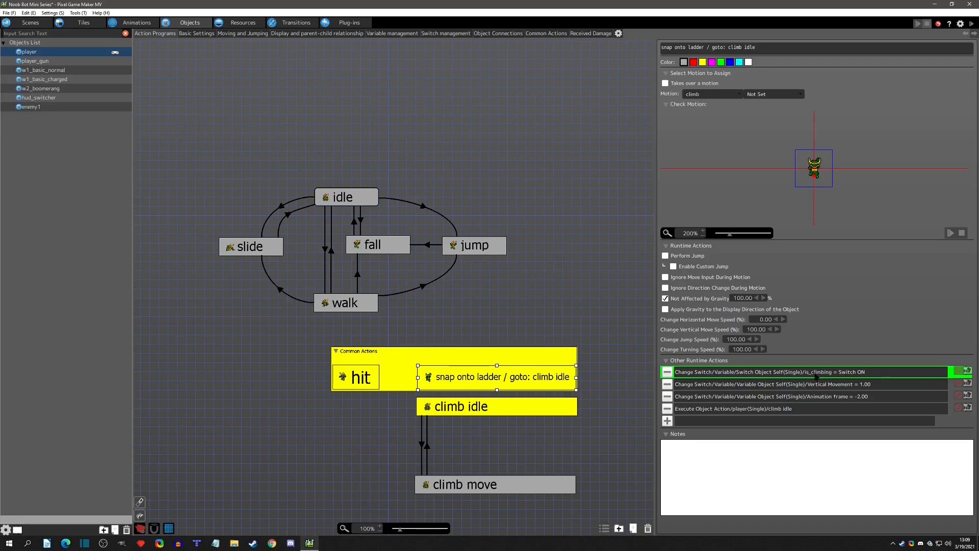
left_click(777, 408)
- Check the climb idle and climb move settings, and test-play climbing up and down from the ladder
left_click(474, 406)
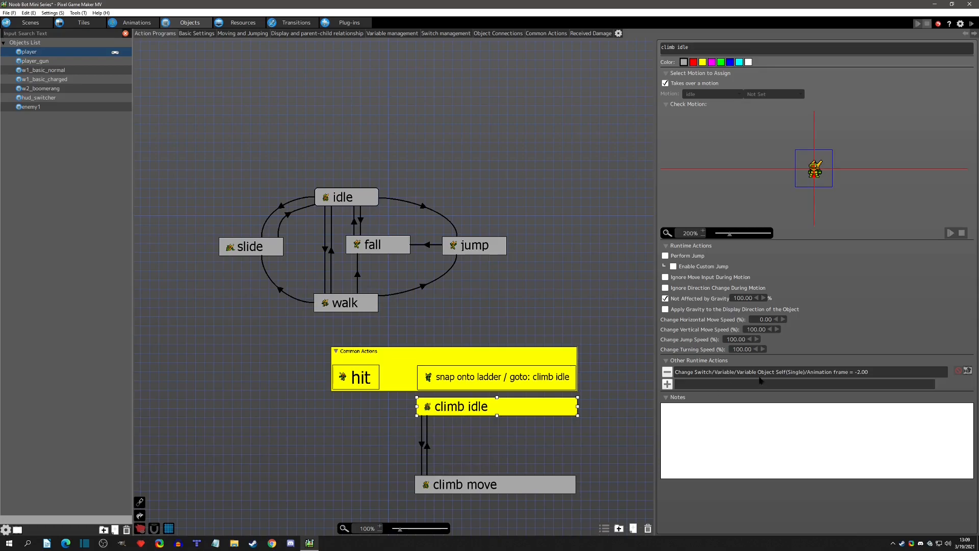
left_click(571, 484)
left_click(918, 24)
key("Up")
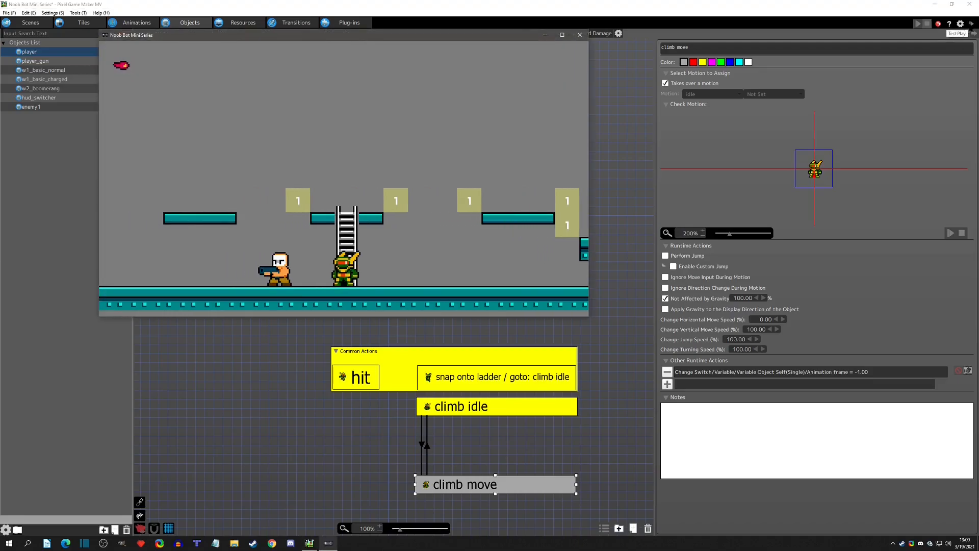
key("Up")
key("Down")
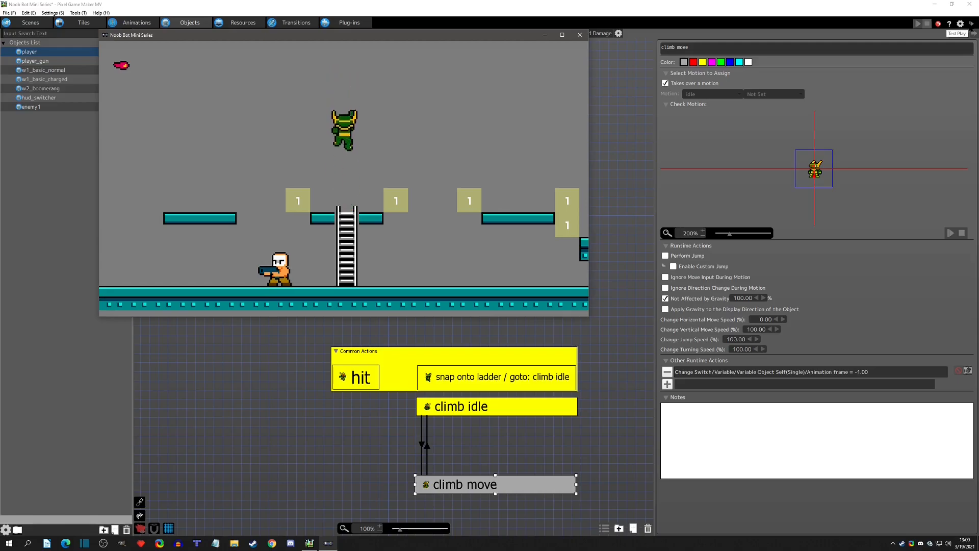
key("Up")
key("Up")
key("Down")
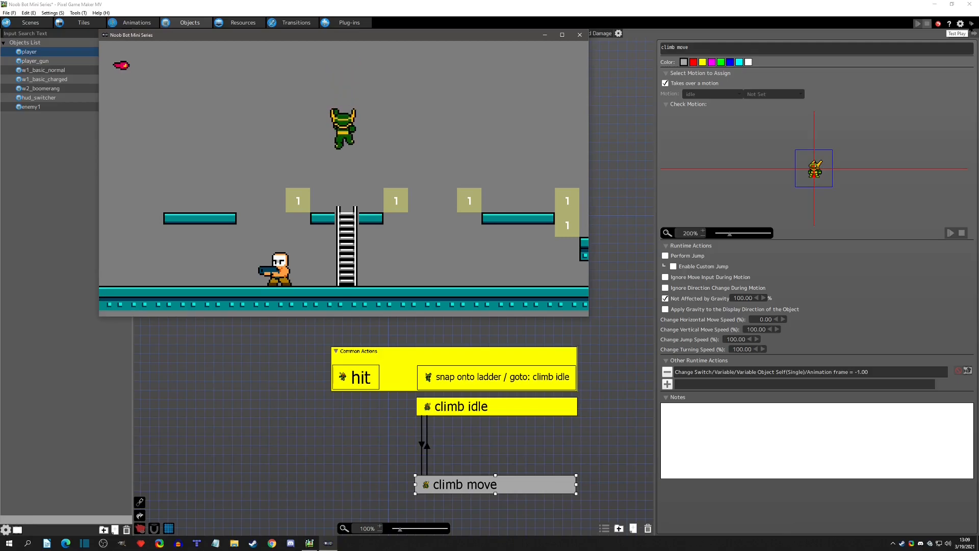
key("Down")
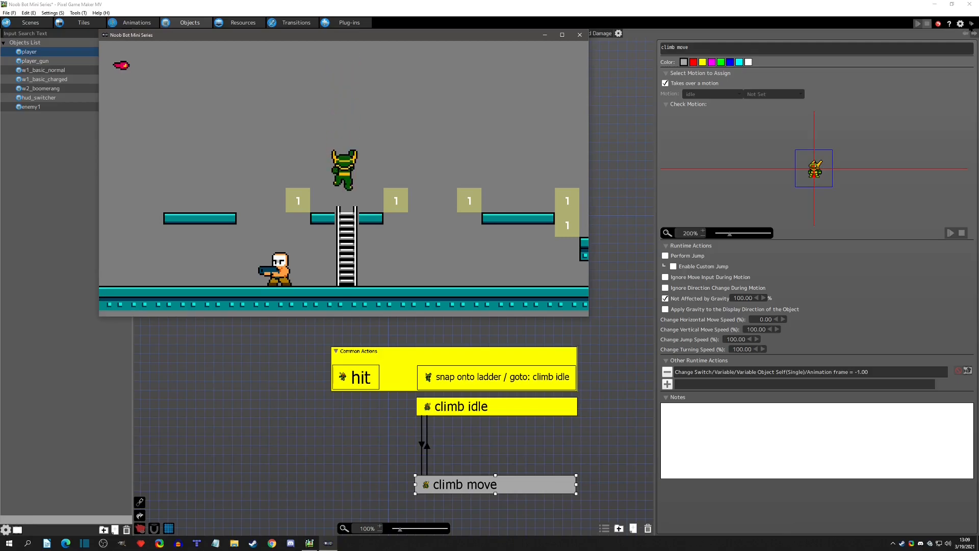
key("Up")
key("Down")
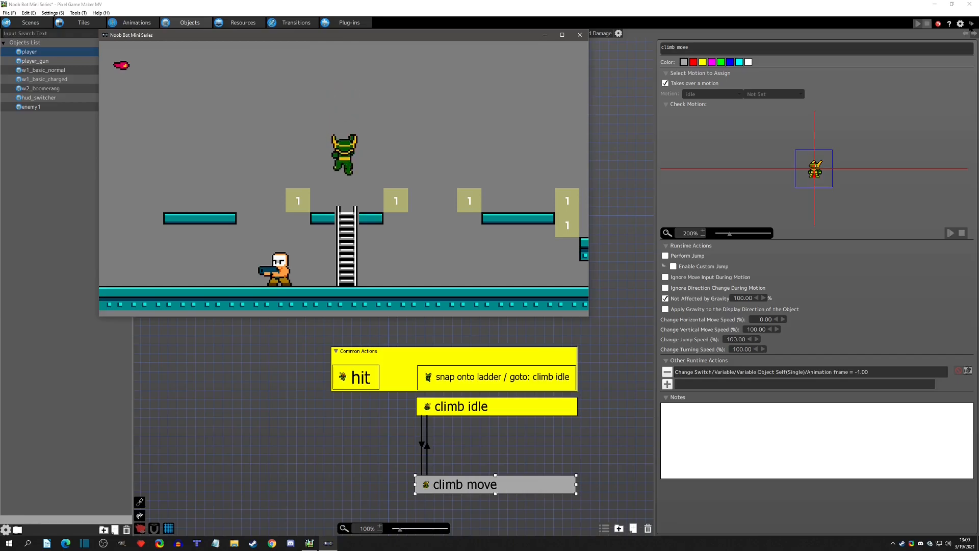
key("Up")
key("Down")
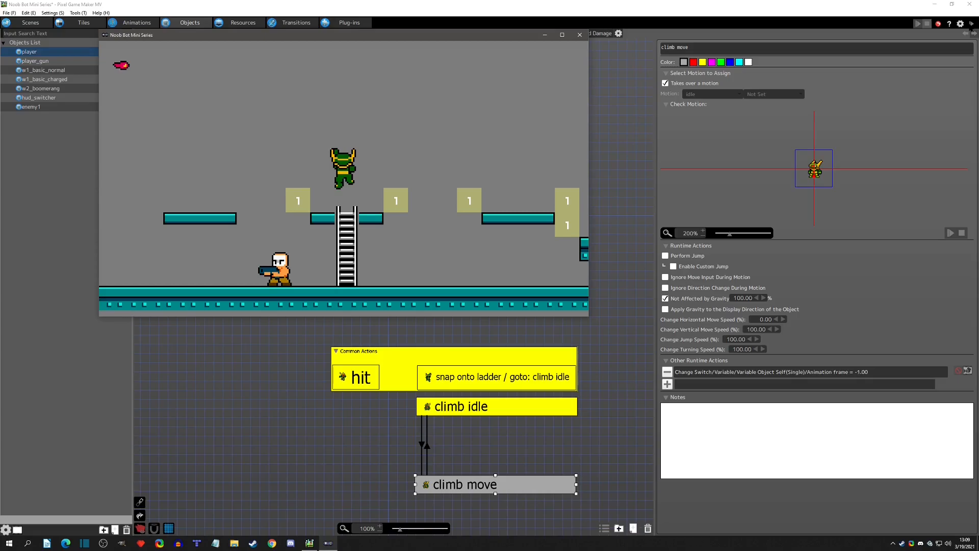
- Test firing the weapon repeatedly in the climbing state, between moves up and down
key("x")
key("x")
key("x")
key("x")
key("x")
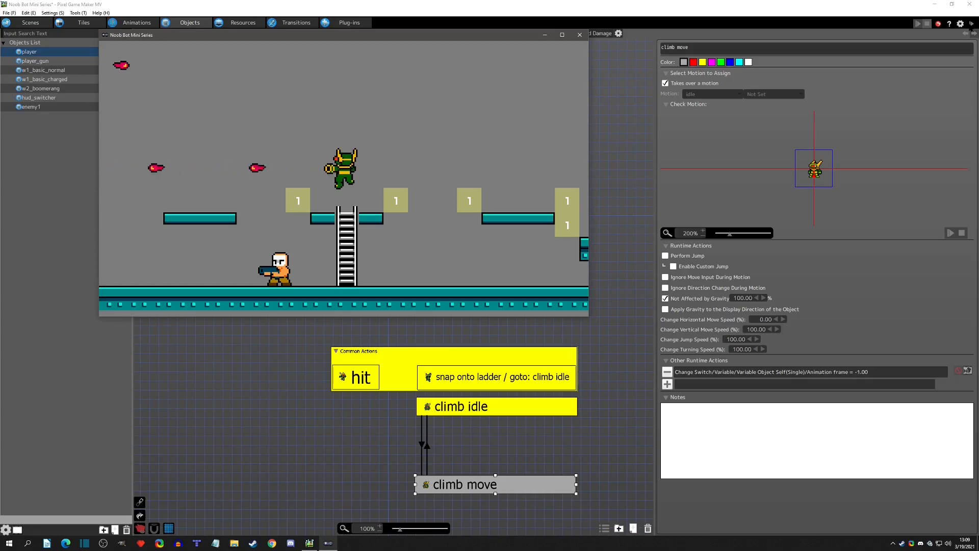
key("Up")
key("x")
key("x")
key("x")
key("x")
key("x")
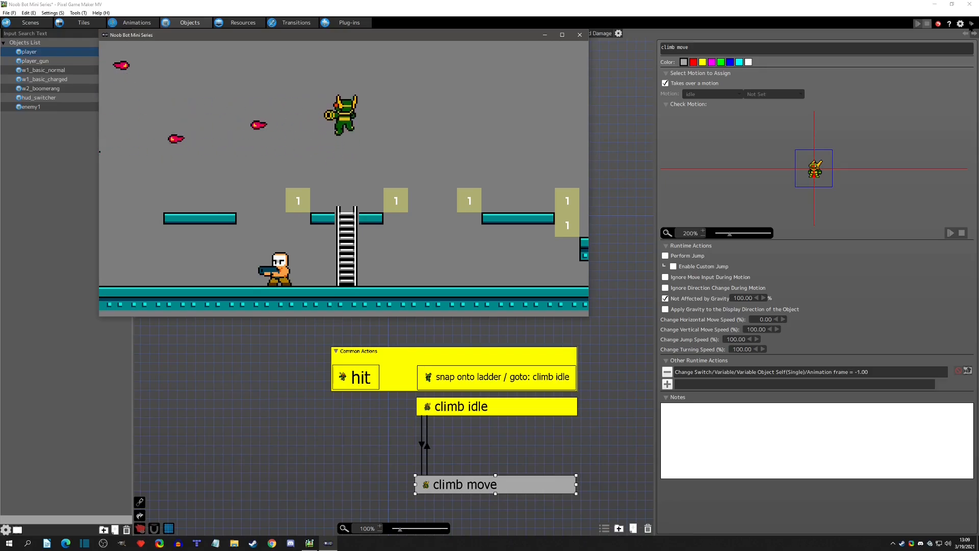
key("Down")
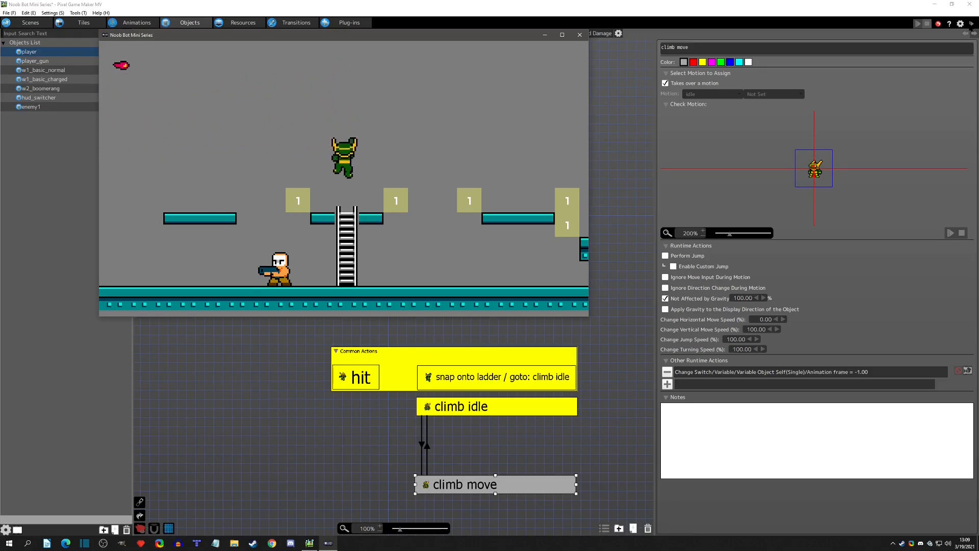
key("Up")
key("x")
key("x")
key("x")
key("x")
- Test all four movement directions and another shot in the climbing state, and close the test play
key("Down")
key("Up")
key("Right")
key("x")
key("Down")
key("Left")
key("Up")
key("Right")
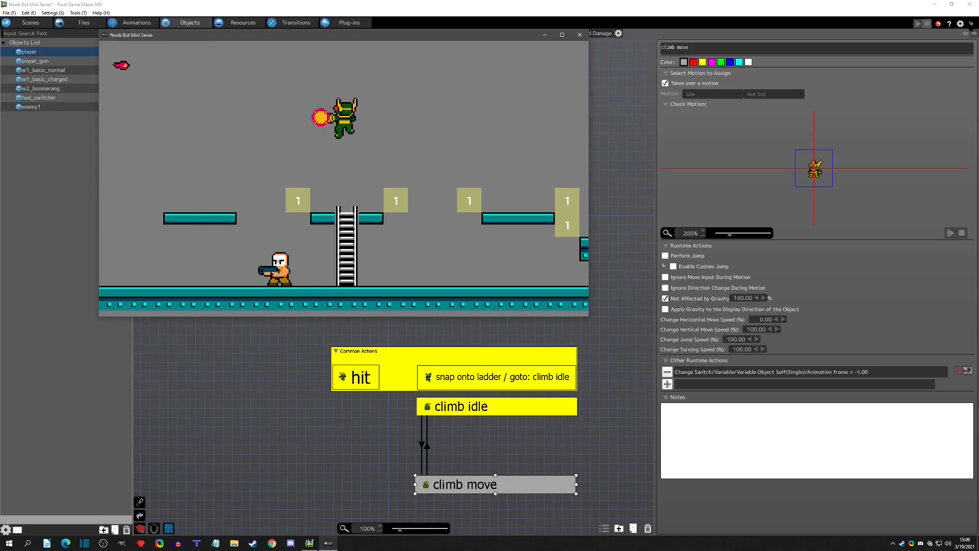
key("Down")
key("Left")
key("Up")
key("Down")
key("Right")
key("Up")
key("Left")
key("Down")
key("Right")
key("Up")
key("Left")
key("Down")
key("Up")
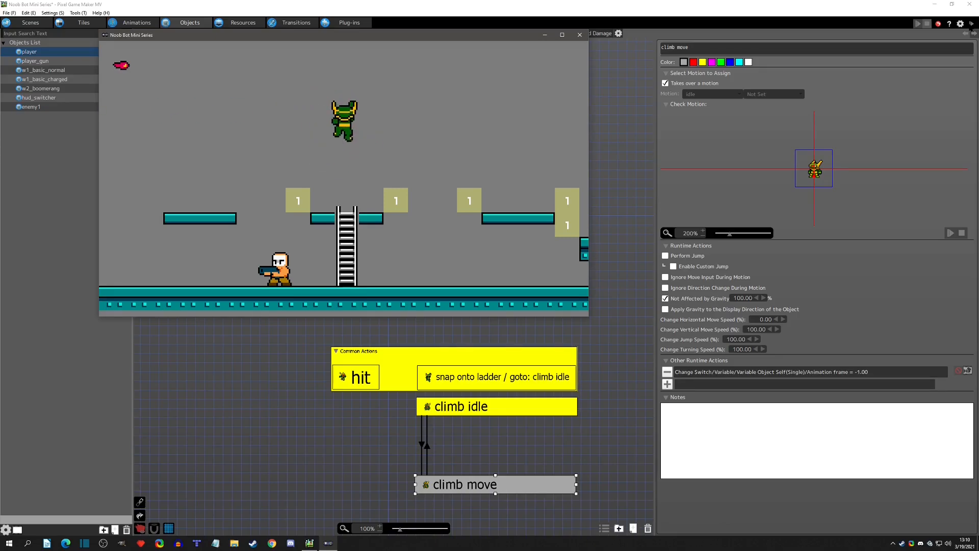
left_click(580, 35)
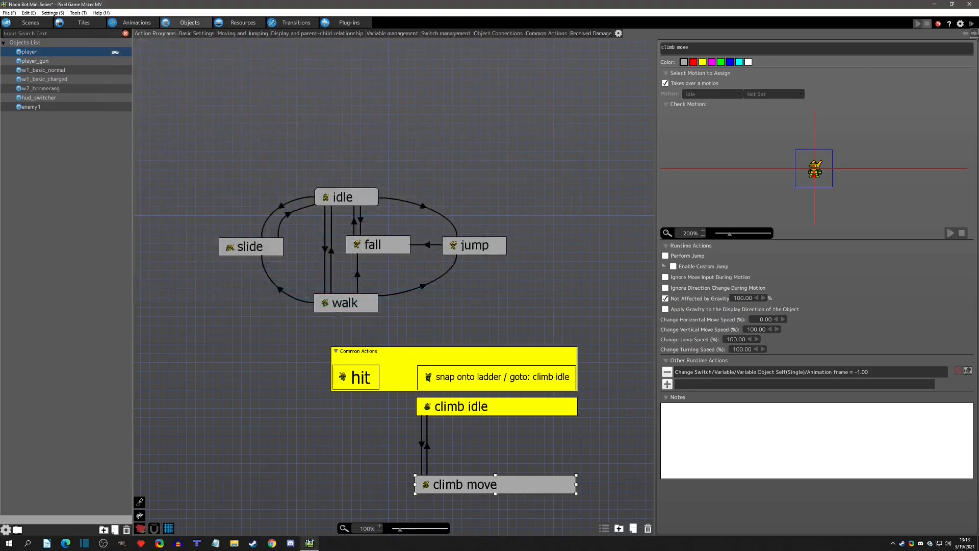
- Run another test play and climb up and down the ladder from the ground
left_click(971, 24)
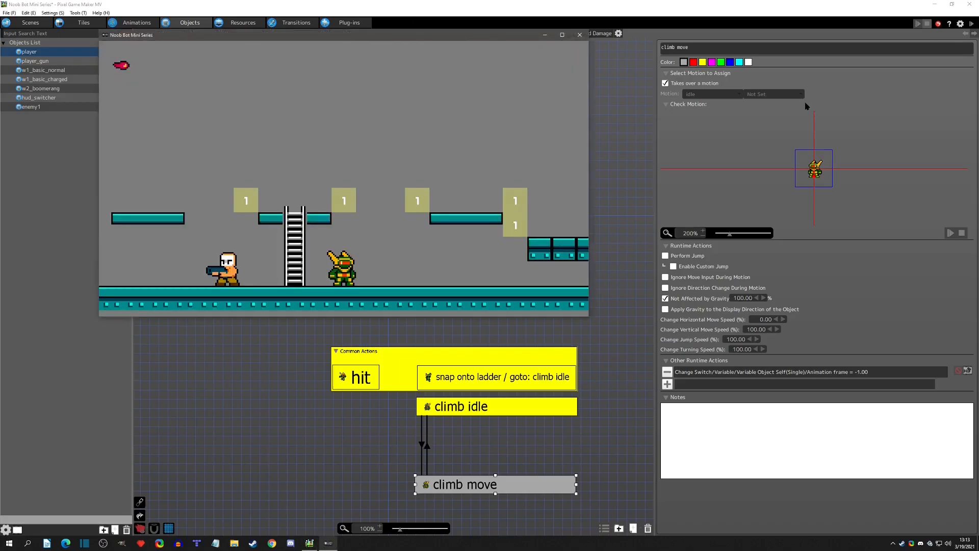
key("Up")
key("Down")
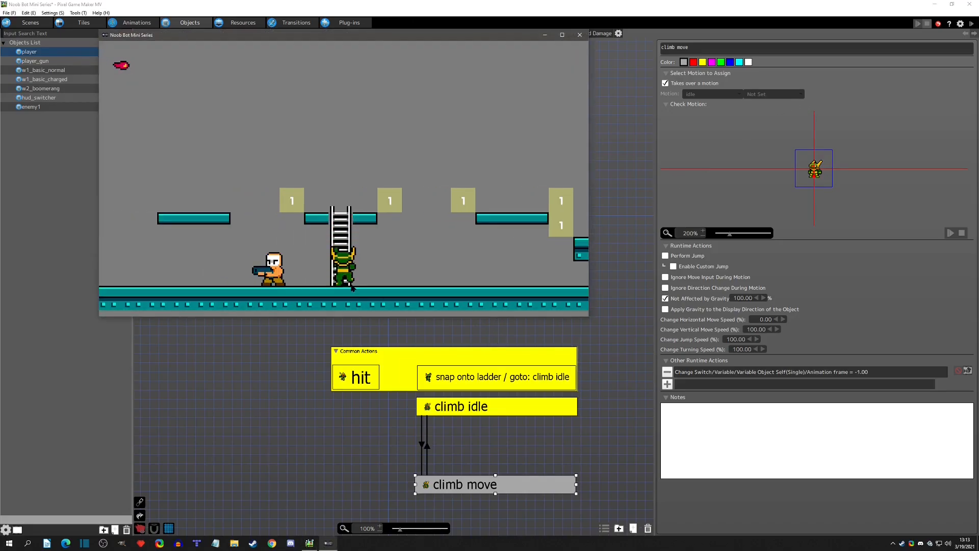
key("Up")
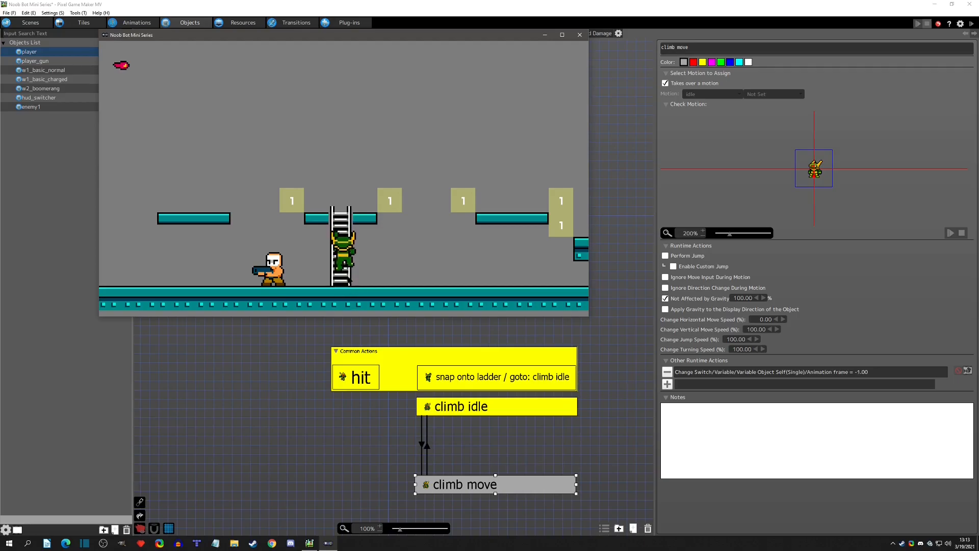
key("Down")
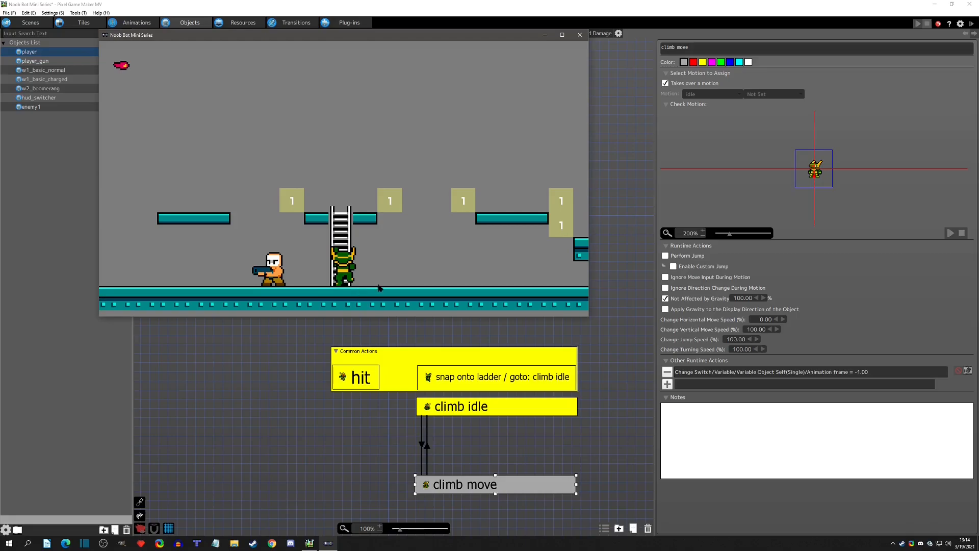
- Close the test play and duplicate the idle action, placing the copy between climb idle and climb move
left_click(579, 35)
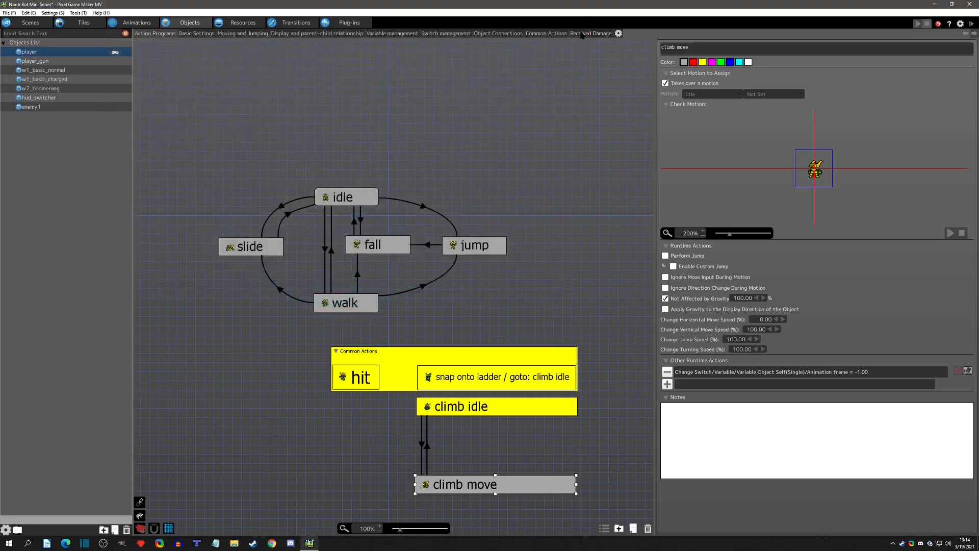
left_click(368, 199)
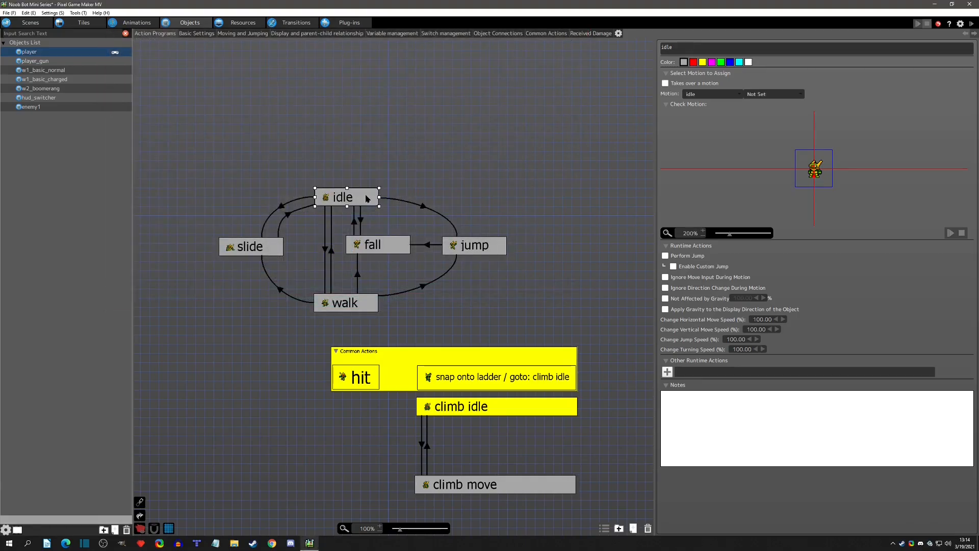
left_click(443, 422)
key("ctrl+v")
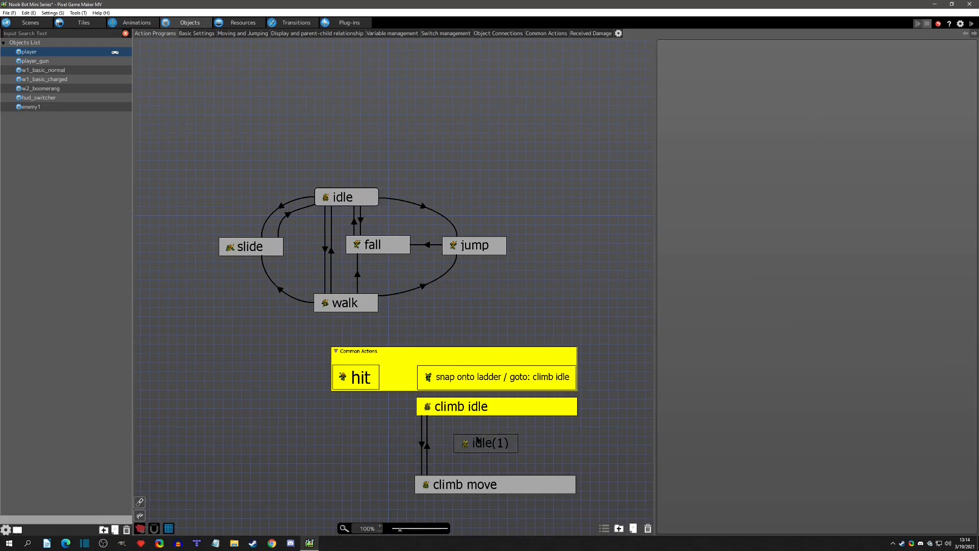
left_click_drag(487, 447, 475, 448)
- Name the copied idle action "on ground / goto: idle" and widen its box to fit the text
left_click(690, 48)
type("on ground /")
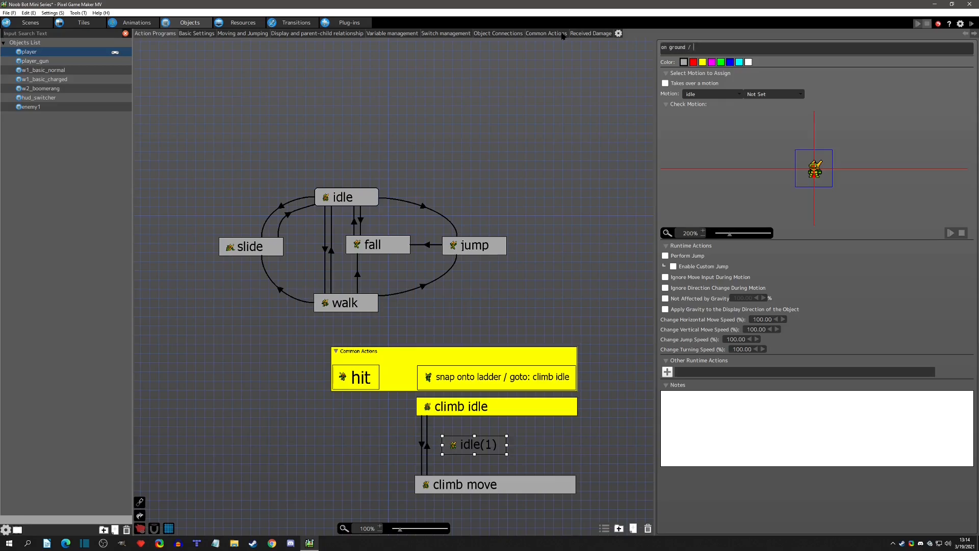
type(" goto: idle")
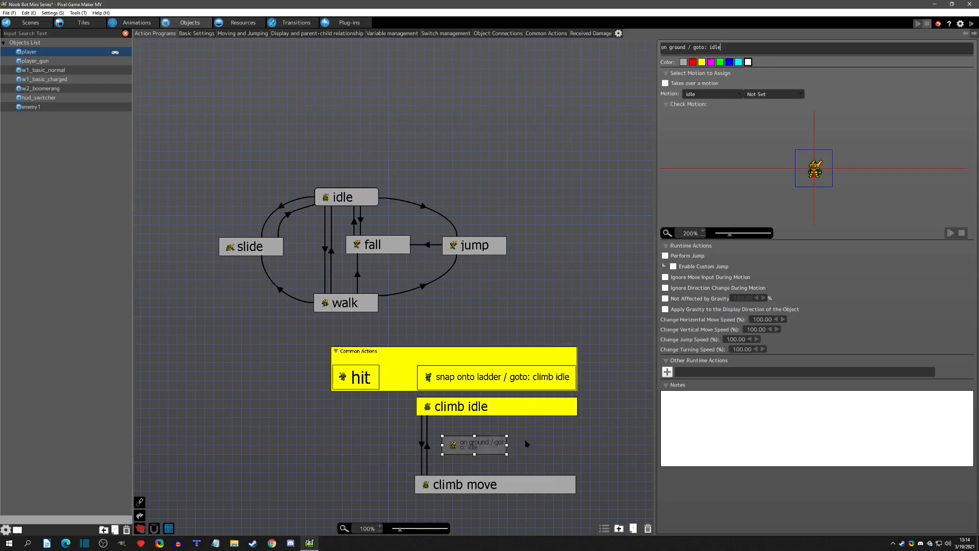
left_click_drag(509, 447, 532, 447)
- Color the original idle action white and set the vertical move speed of "on ground / goto: idle" to 0%
left_click(361, 194)
left_click(749, 62)
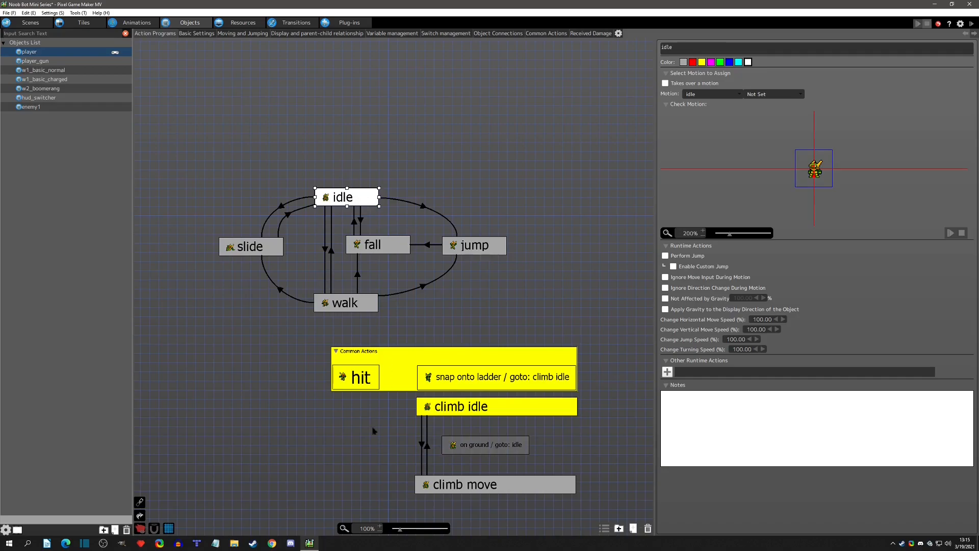
left_click(492, 448)
double_click(754, 329)
type("0")
key("Return")
- Copy all four runtime actions from "snap onto ladder / goto: climb idle" into "on ground / goto: idle"
left_click(493, 383)
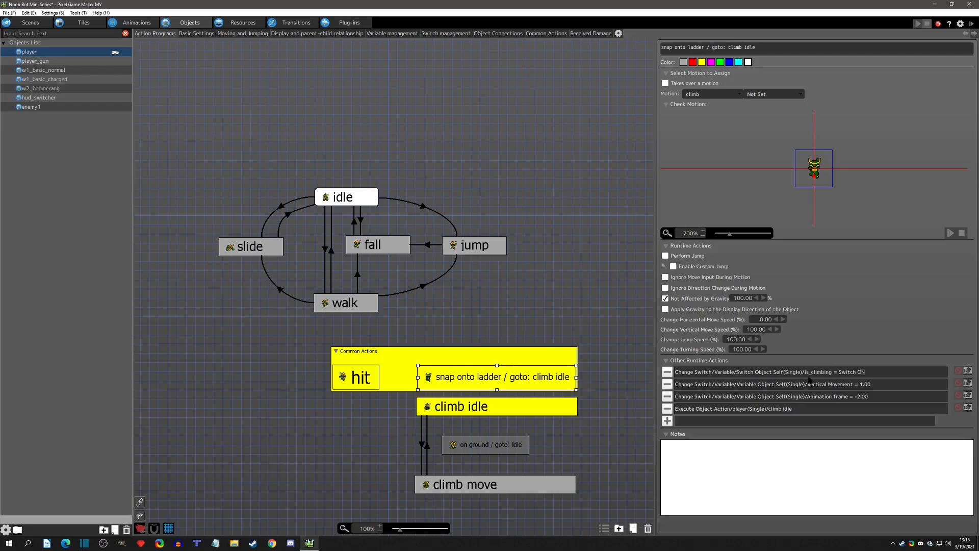
left_click(831, 397, "shift")
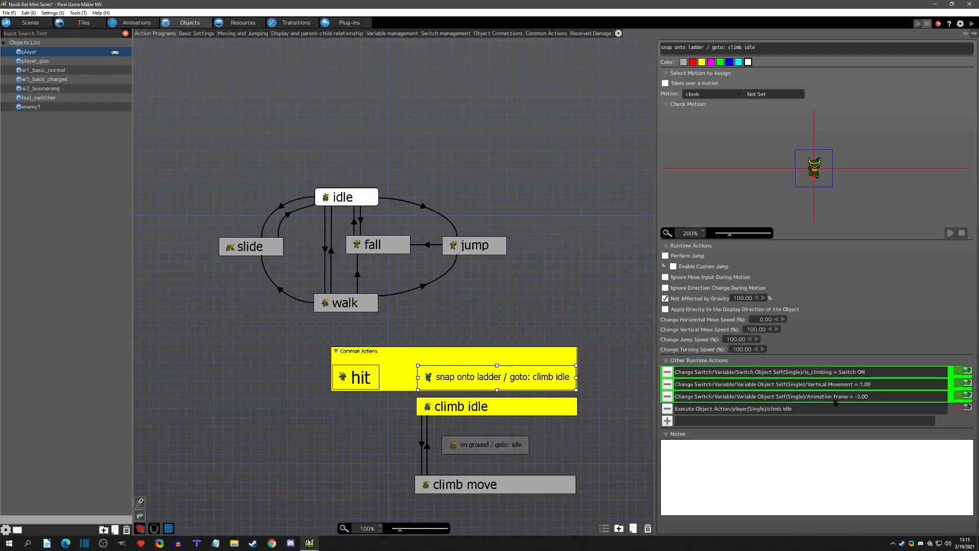
left_click(465, 446)
left_click(525, 387)
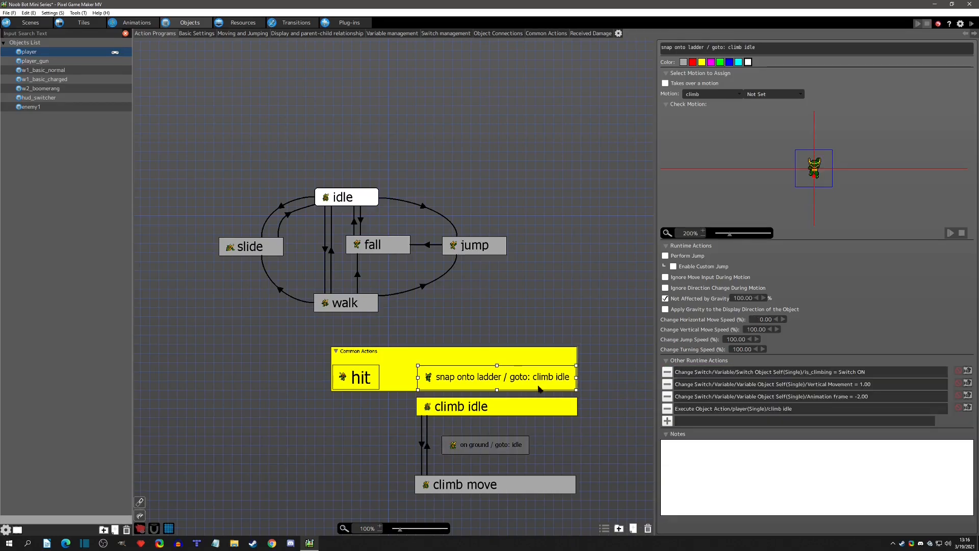
left_click(724, 374)
left_click(735, 412, "shift")
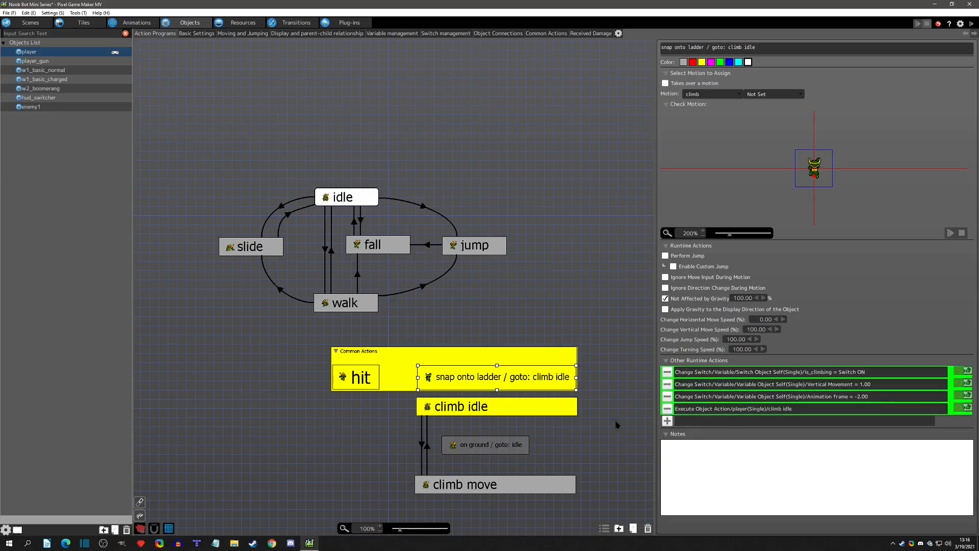
left_click(509, 442)
key("ctrl+v")
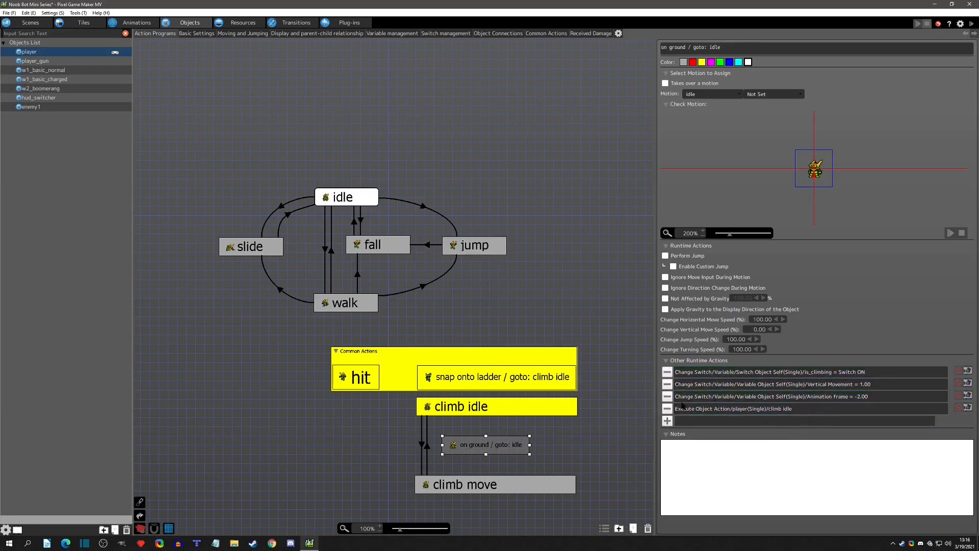
- Rename the action "on ground reset / goto: idle" and widen its box to fit the name
left_click(686, 46)
type("reset")
key("Return")
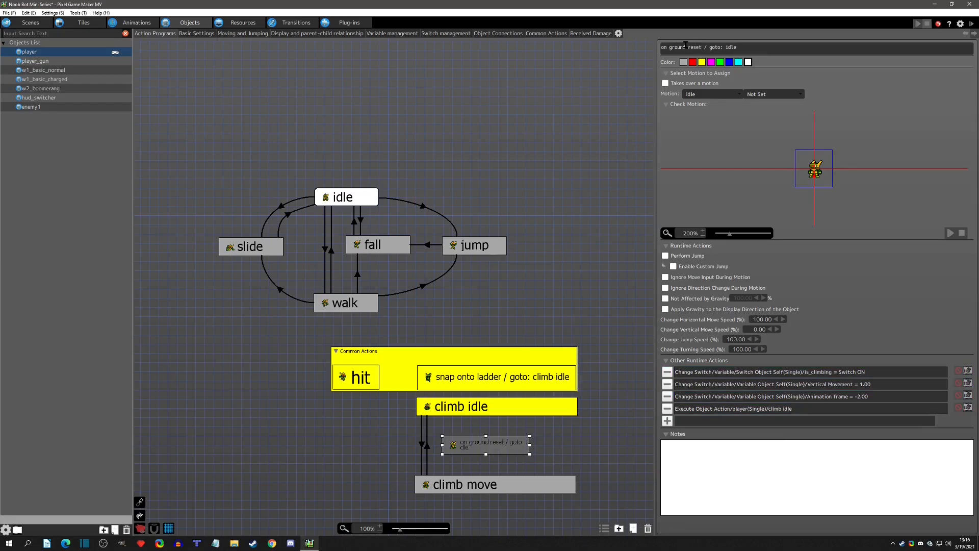
left_click_drag(531, 447, 544, 448)
- Change the reset action's is_climbing switch to OFF and move that entry below the Animation frame entry
double_click(815, 372)
left_click(516, 121)
left_click(517, 140)
left_click(552, 458)
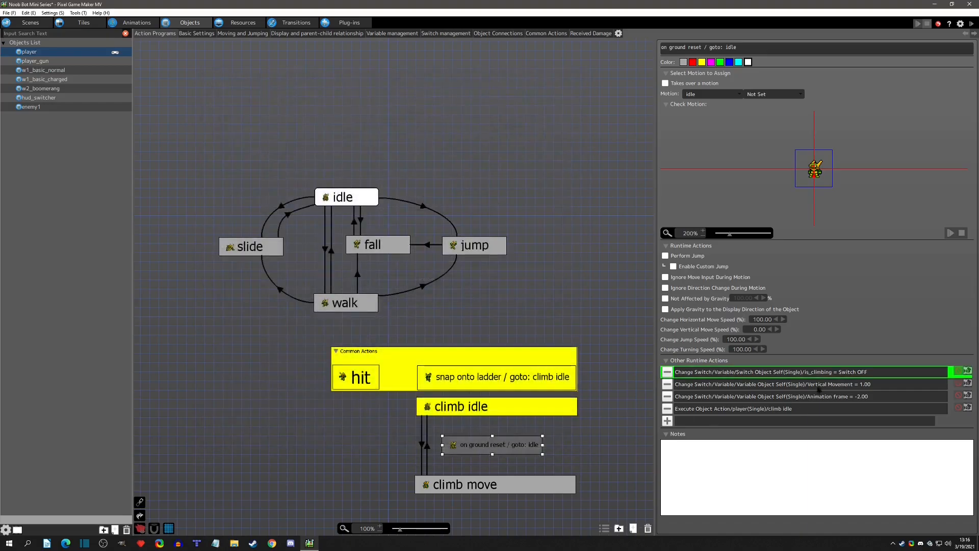
left_click_drag(817, 373, 816, 403)
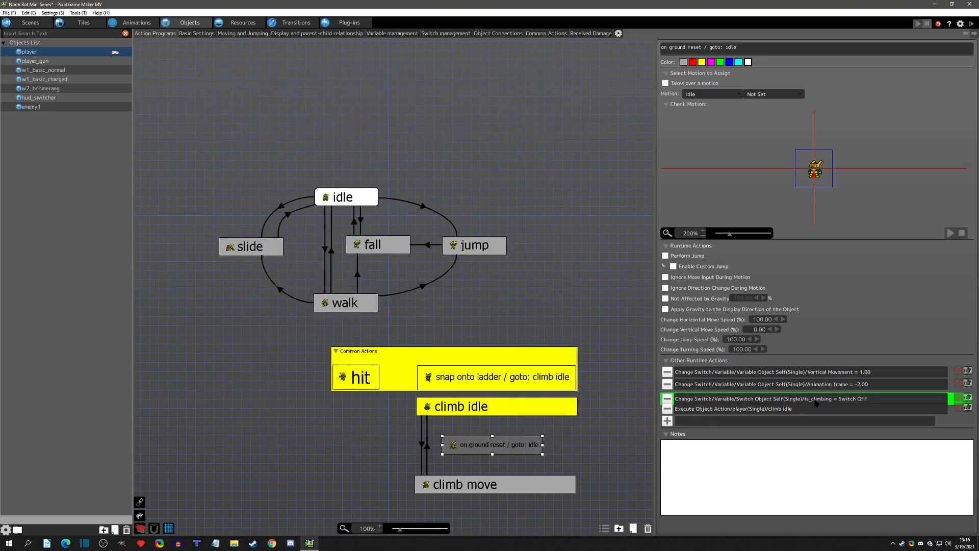
- Set the reset action's Vertical Movement variable to 0 and compare it with the snap onto ladder action
double_click(818, 372)
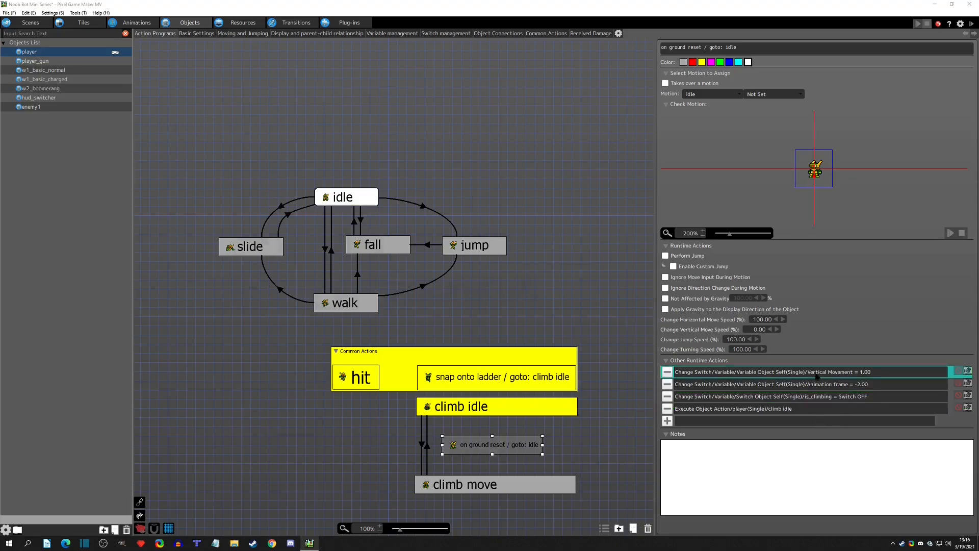
double_click(449, 171)
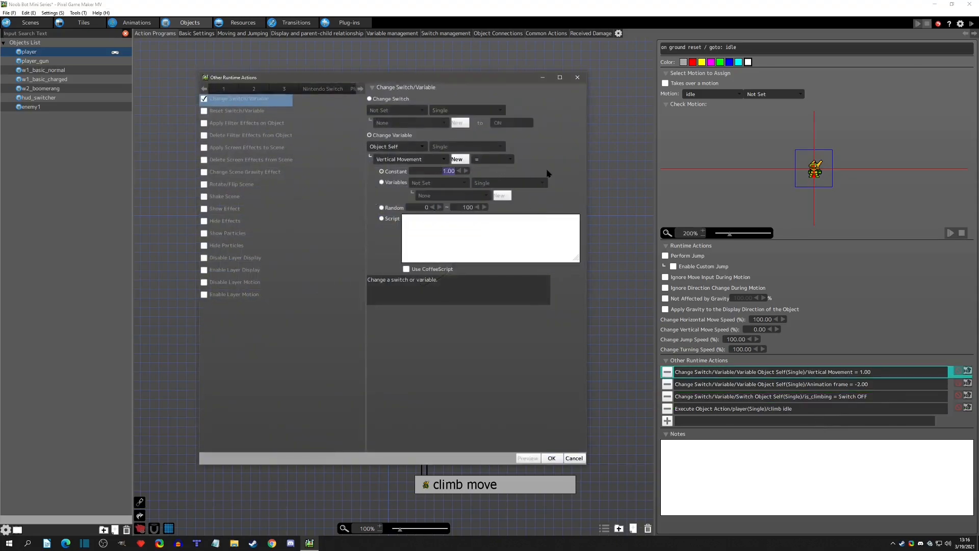
left_click(551, 458)
left_click(520, 378)
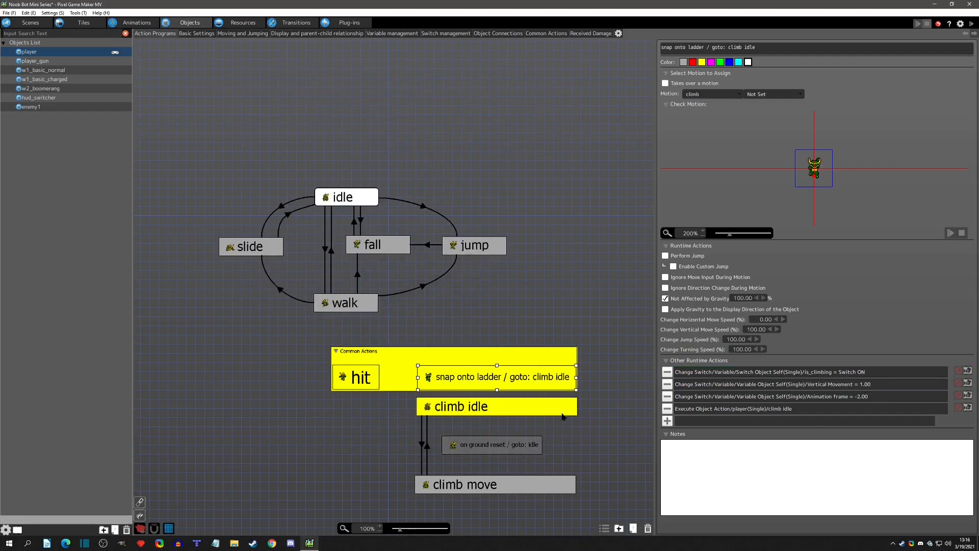
left_click(531, 447)
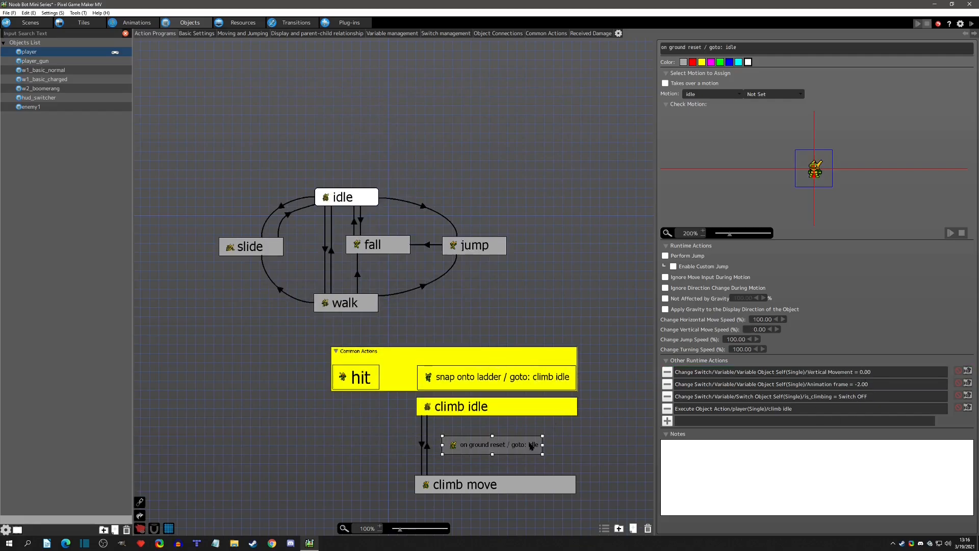
- Set the Animation frame variable to -1 in the on ground reset action
double_click(803, 386)
double_click(438, 171)
key("BackSpace")
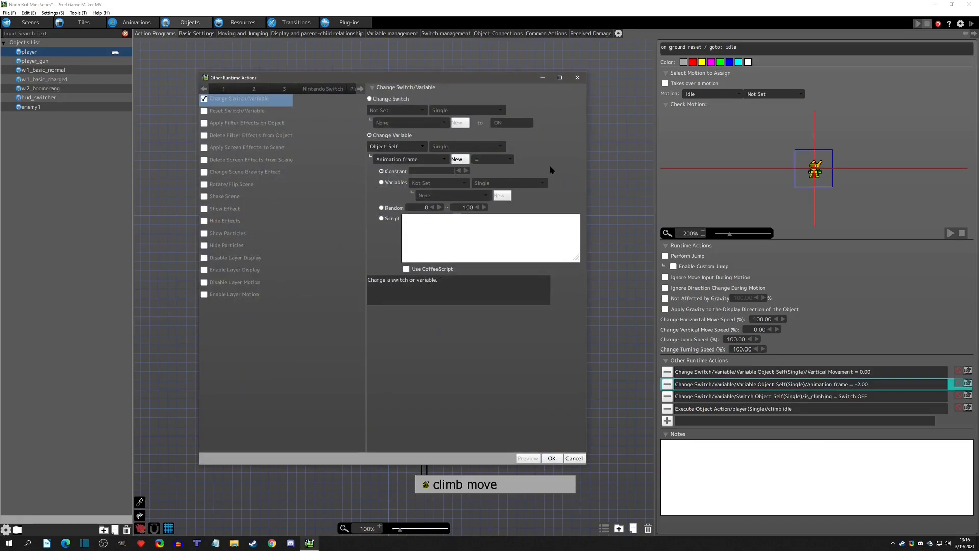
left_click(551, 458)
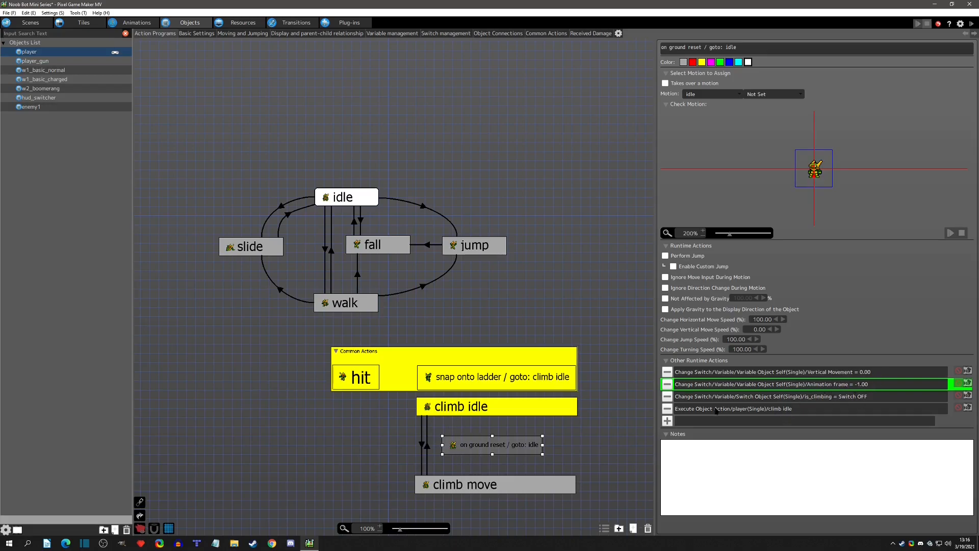
- Make the reset action's Execute Object Action entry run the player's idle action
double_click(747, 411)
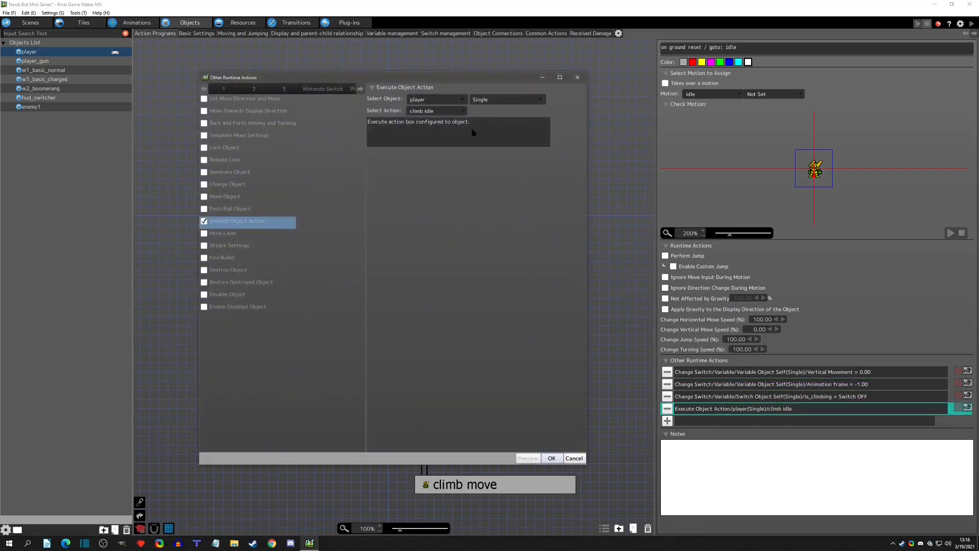
left_click(435, 111)
left_click(430, 123)
left_click(551, 458)
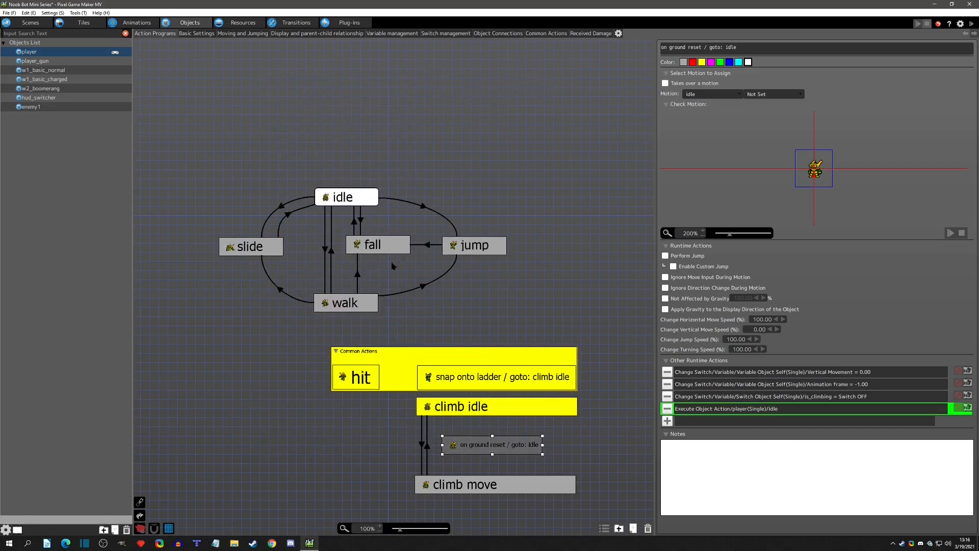
- Examine the Contact with Tile's Wall Detection condition on the link from fall to idle
left_click(357, 223)
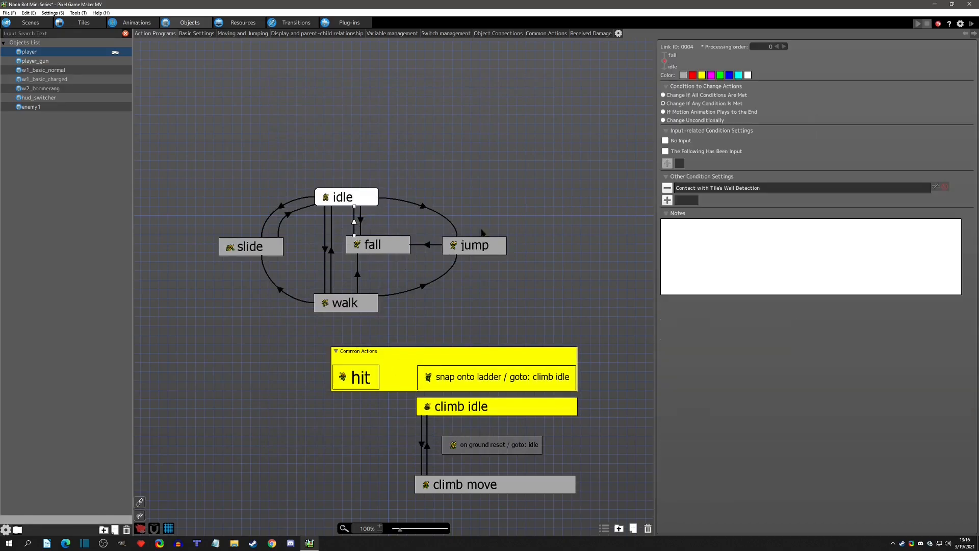
double_click(739, 191)
left_click(623, 117)
left_click(349, 222)
left_click(355, 223)
- Link climb idle to the on ground reset action and move climb move further down to make room
mouse_move(456, 412)
left_mouse_down("alt")
mouse_move(460, 442)
mouse_move(449, 425)
left_mouse_up("alt")
left_click(495, 424)
left_click_drag(456, 484, 457, 525)
middle_click_drag(541, 478, 522, 377)
- Link climb move to the on ground reset action, align that action between the climb actions, and color it white
left_click(502, 369)
left_click_drag(498, 377, 496, 375)
right_click_drag(437, 435, 471, 378)
left_click_drag(471, 381, 428, 385)
left_click(456, 375)
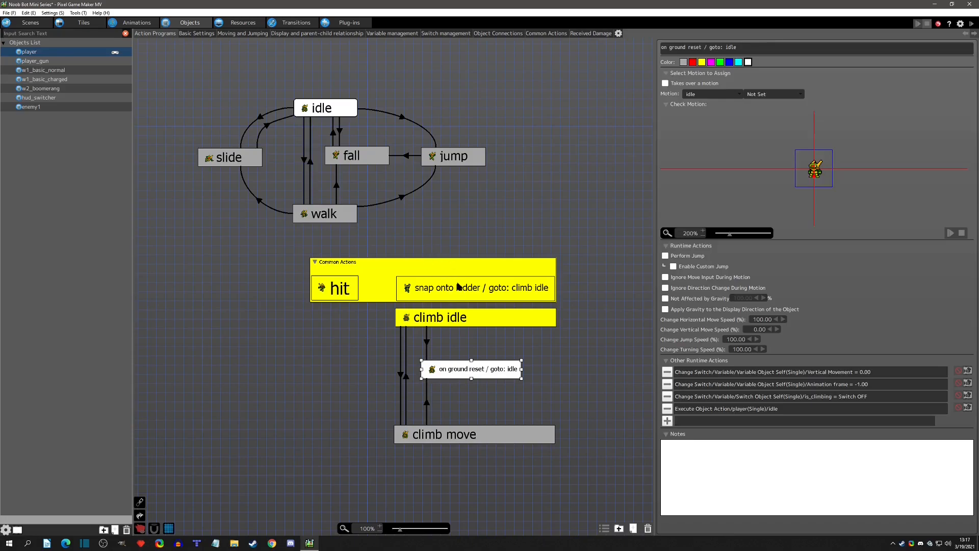
- Start a test play, walk to the ladder and climb up and down near the ground
left_click(972, 23)
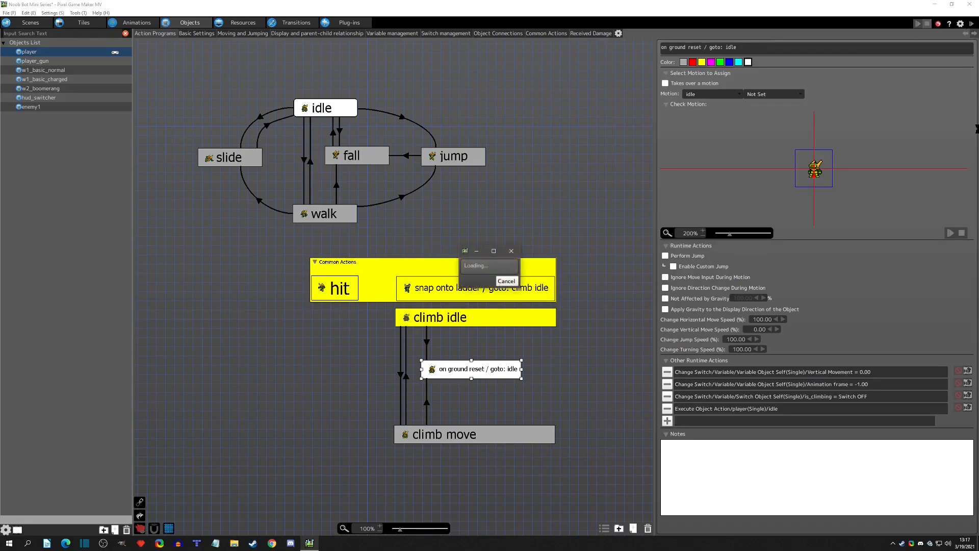
key("Right")
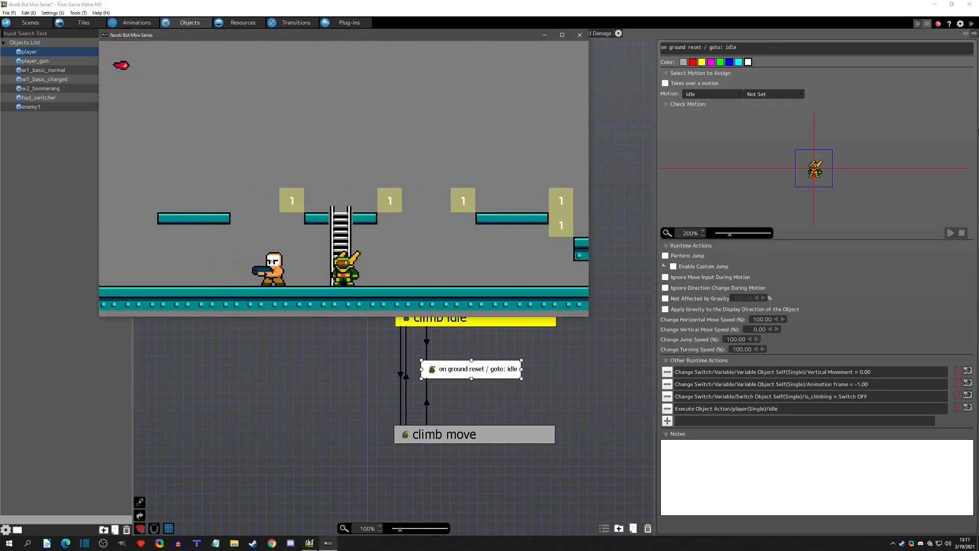
key("Up")
key("Up")
key("Down")
key("Up")
key("Down")
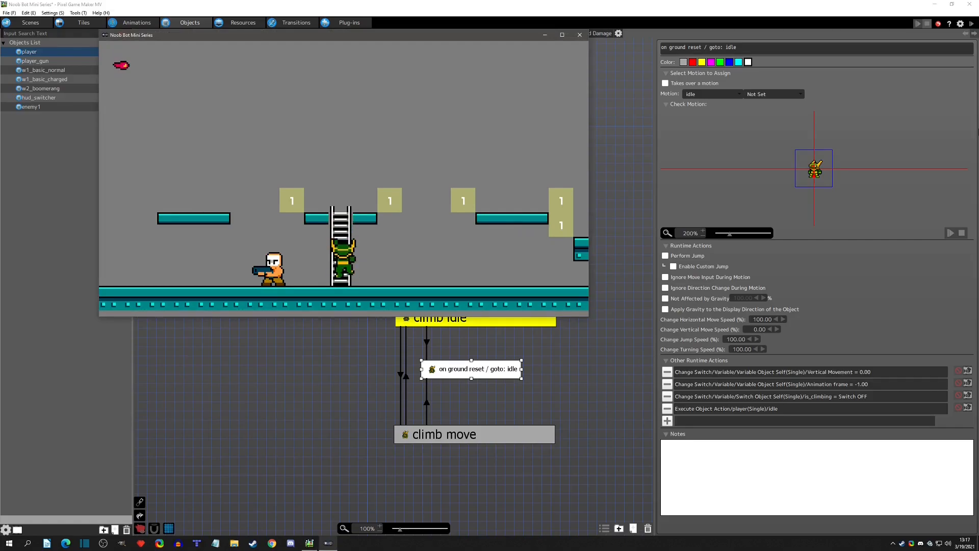
- Test stepping off the ladder at ground level, climbing on again, descending and walking away
key("Right")
key("Left")
key("Up")
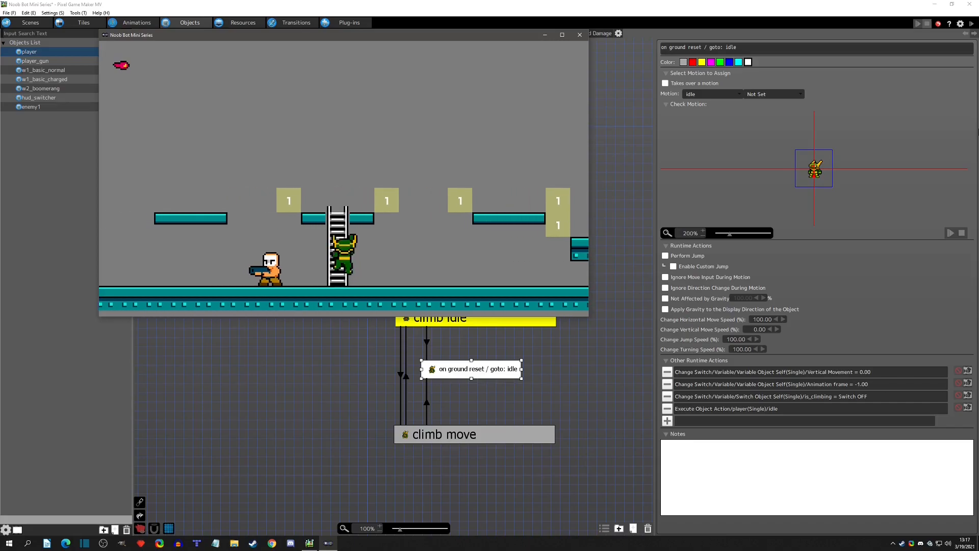
key("Down")
key("Right")
key("Right")
key("Left")
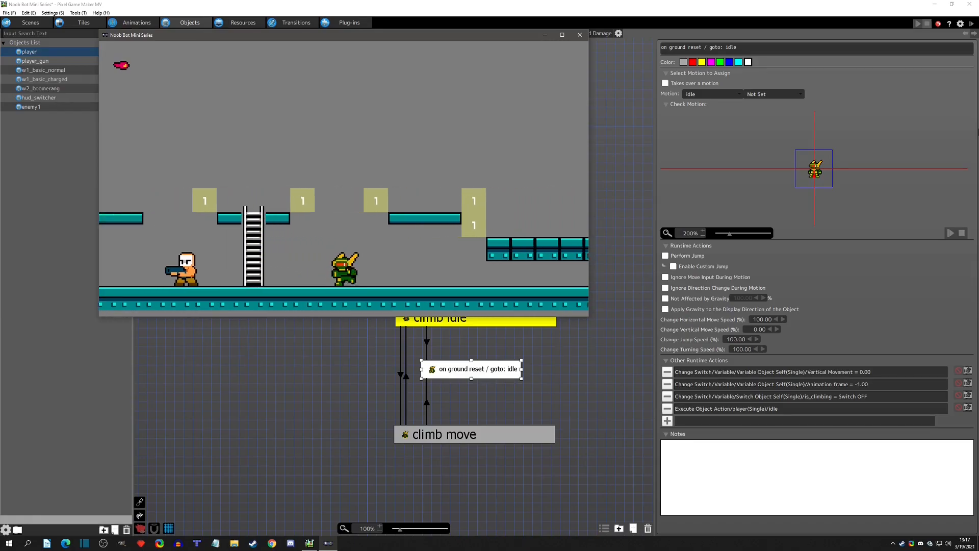
- Repeat climbing up and down the ladder in the test play, and close it
key("Up")
key("Down")
key("Up")
key("Down")
key("Up")
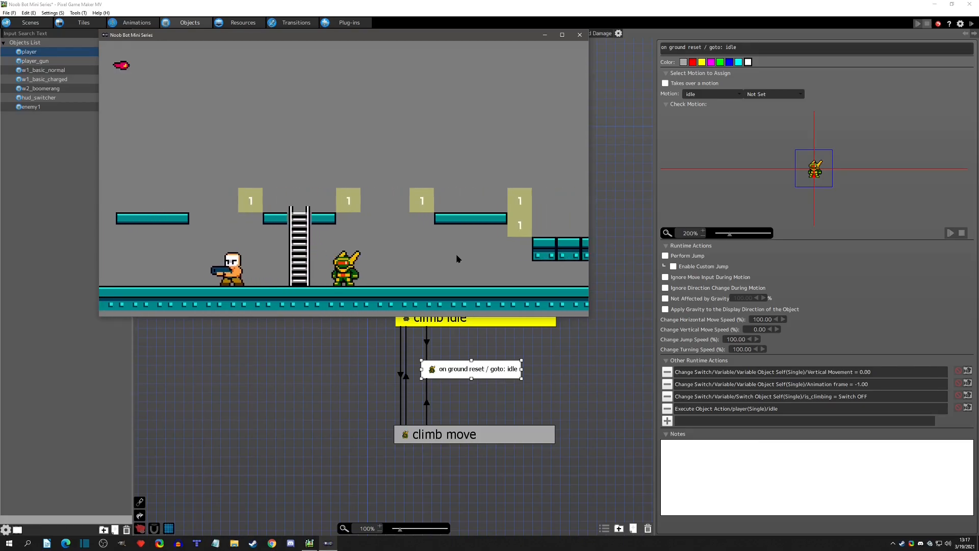
left_click(580, 36)
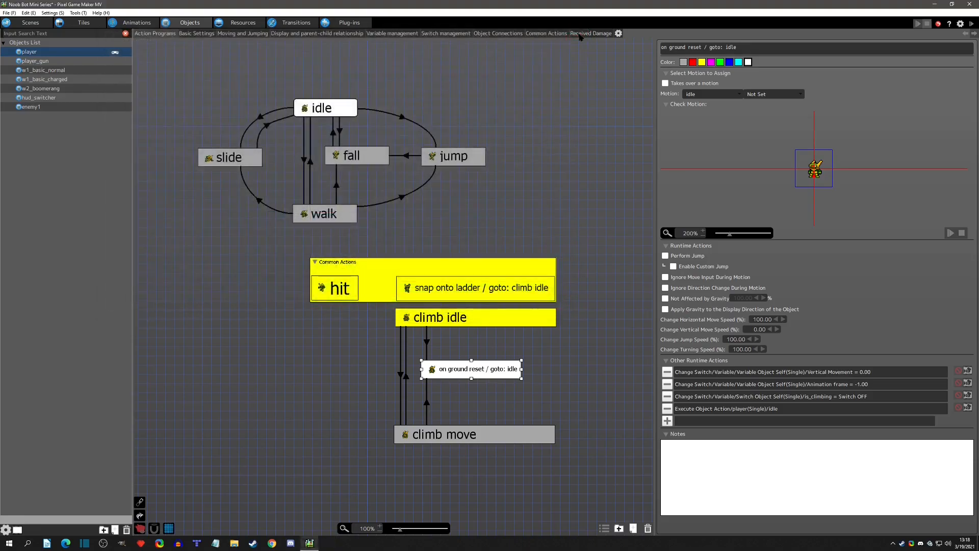
- Review the snap onto ladder action, view the ladder in the scene, and return to the player's action program
left_click(485, 288)
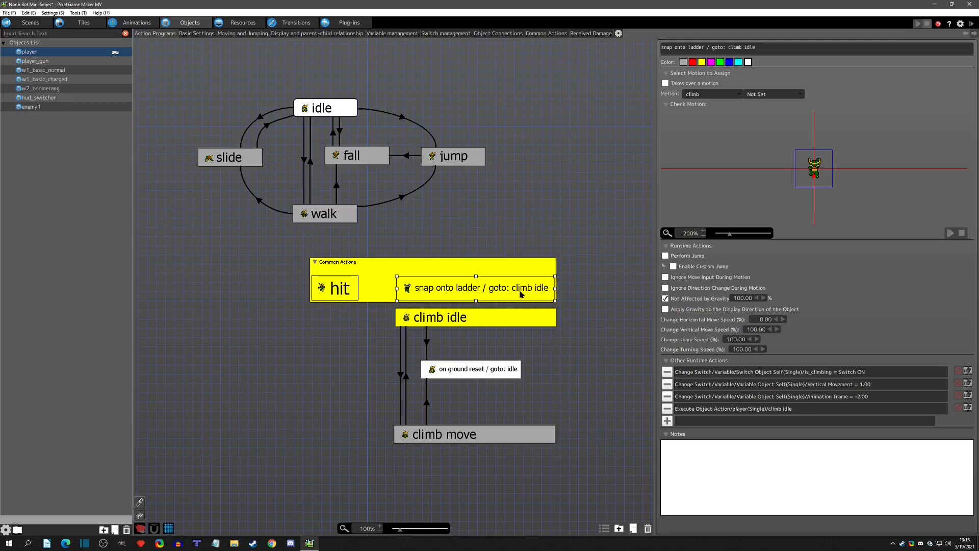
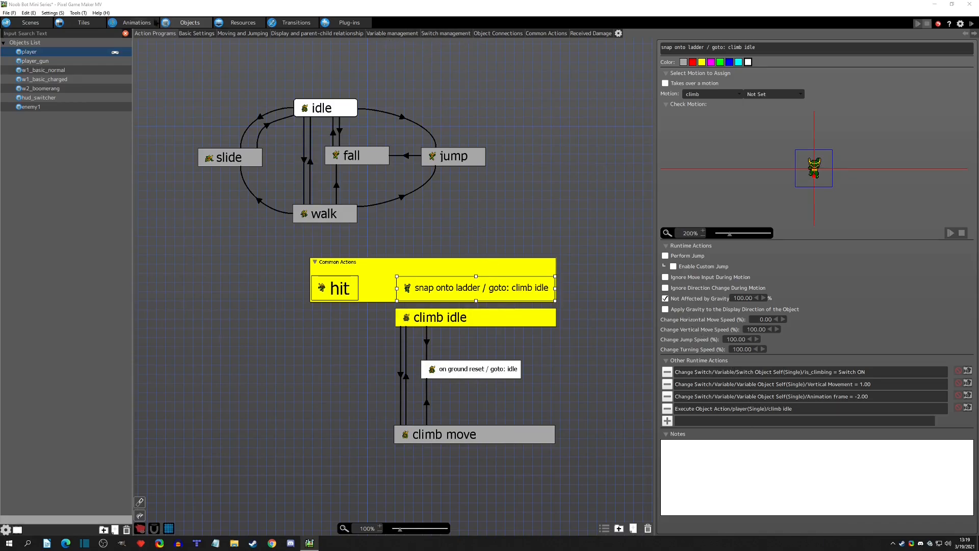
left_click(30, 23)
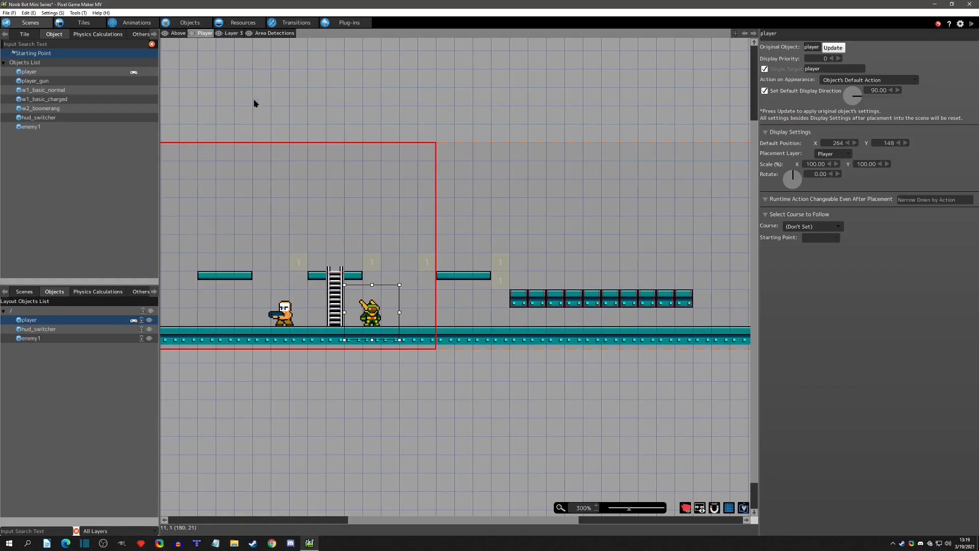
left_click(201, 25)
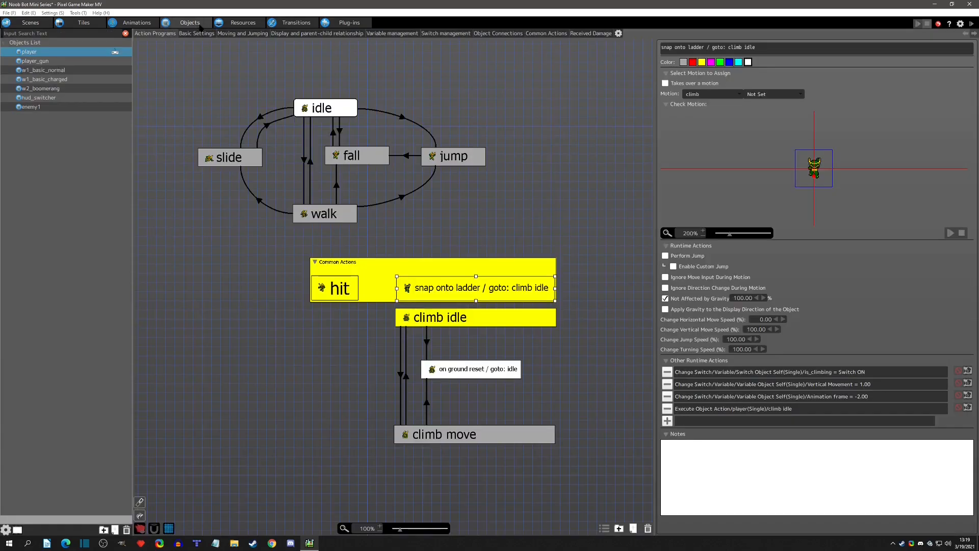
- Add a player variable named cached_x and write "default = 0" in its notes
left_click(394, 33)
left_click(174, 61)
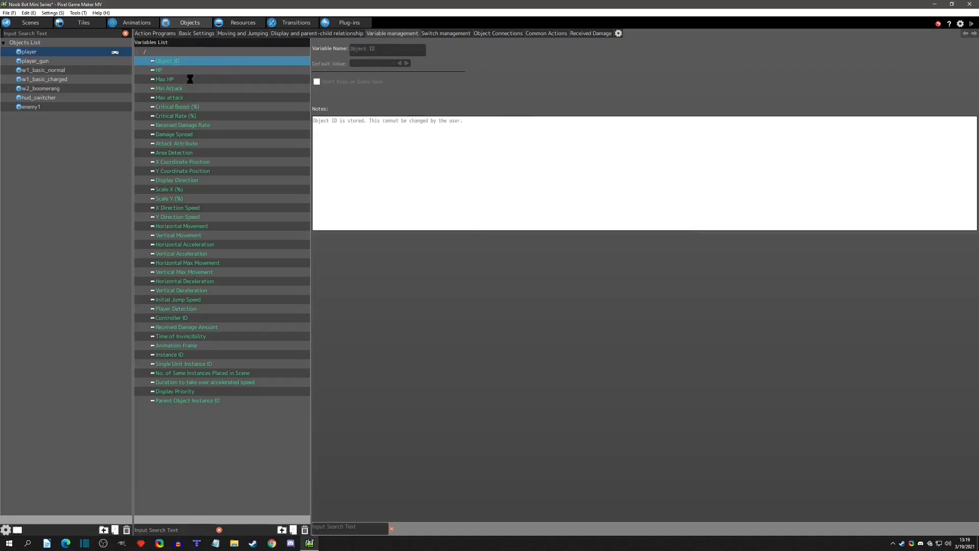
left_click_drag(182, 68, 182, 58)
left_click_drag(387, 50, 271, 43)
type("cached_")
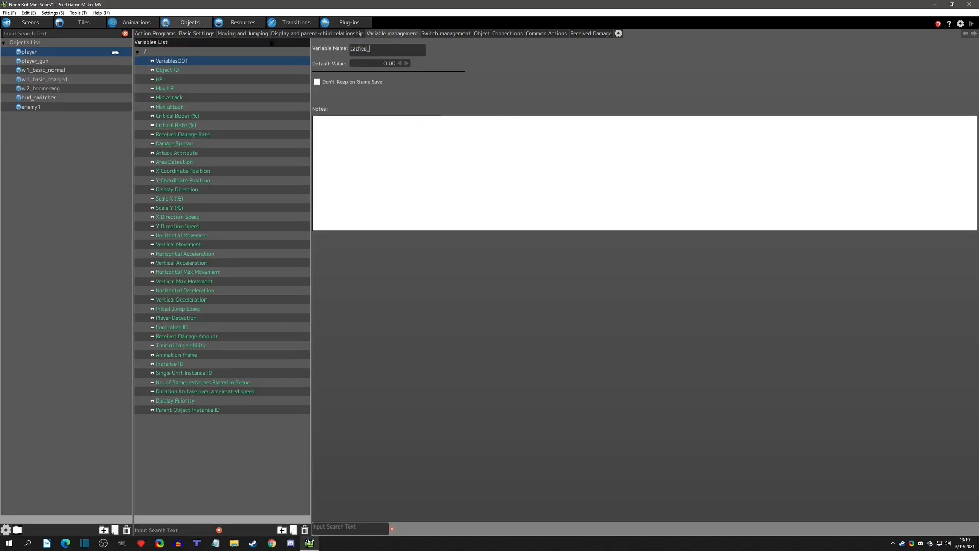
type("x")
key("Return")
left_click(443, 138)
type("default = 0")
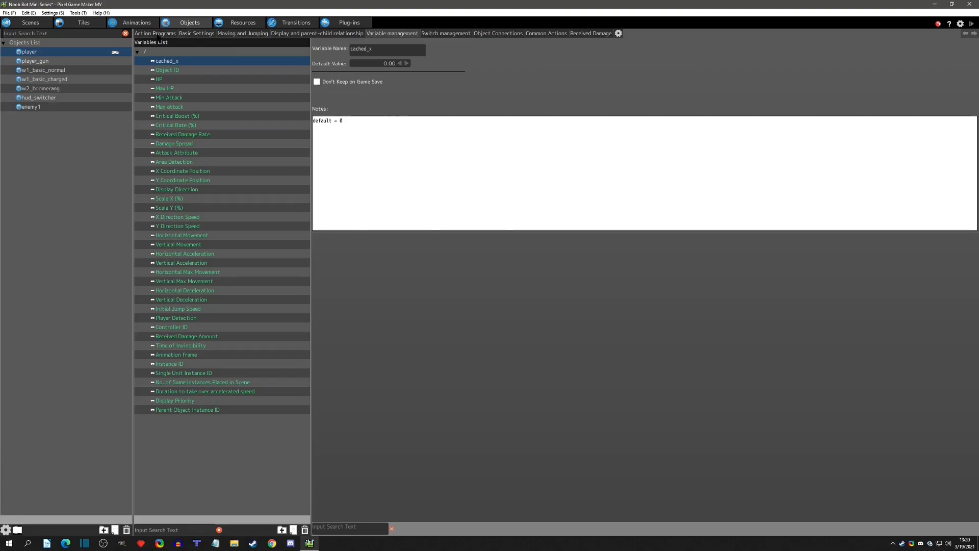
- In the snap onto ladder action, start a new Change Switch/Variable runtime action targeting the object's own cached_x variable
left_click(154, 33)
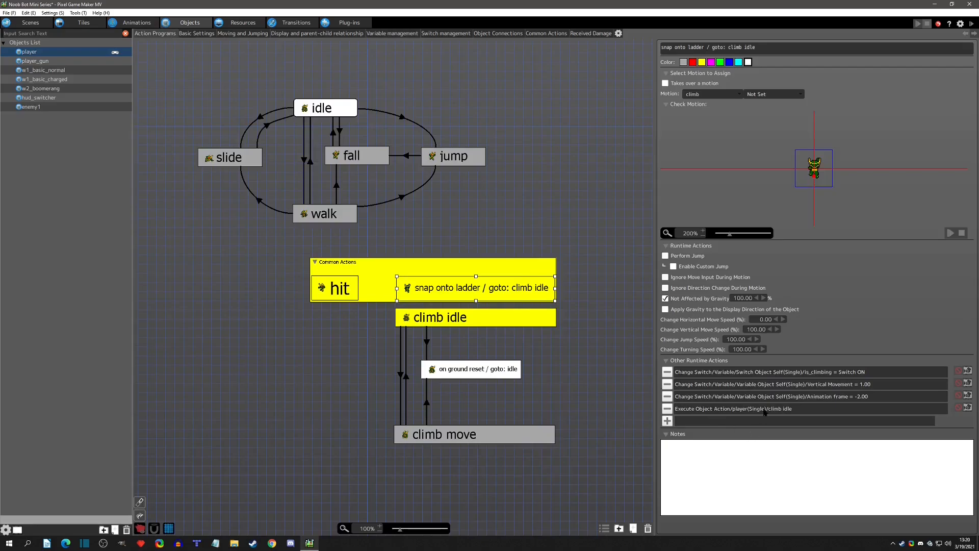
left_click(667, 421)
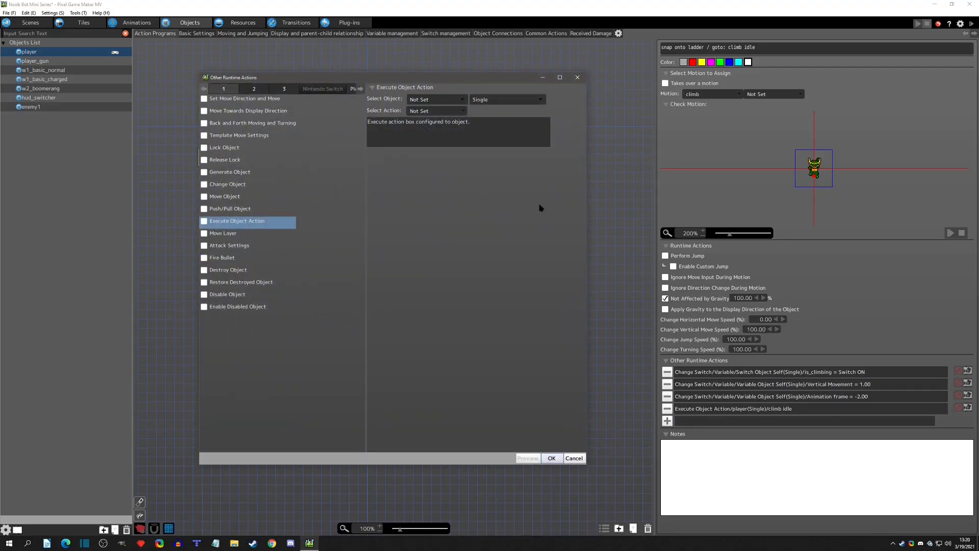
left_click(254, 90)
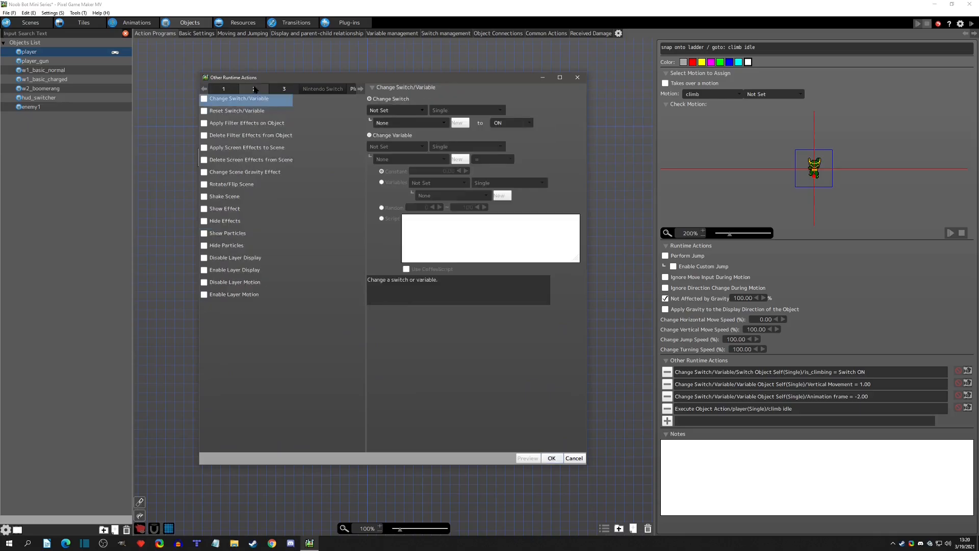
left_click(204, 99)
left_click(396, 146)
left_click(408, 162)
left_click(408, 159)
left_click(403, 179)
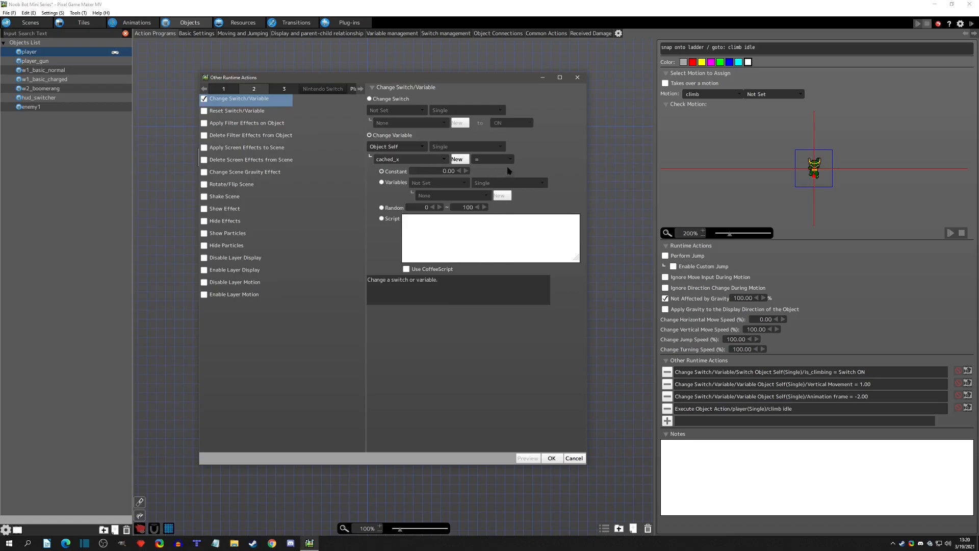
- Assign the object's own X Coordinate Position to cached_x, and place this action first among the runtime actions
left_click(397, 182)
left_click(431, 184)
left_click(432, 204)
left_click(443, 194)
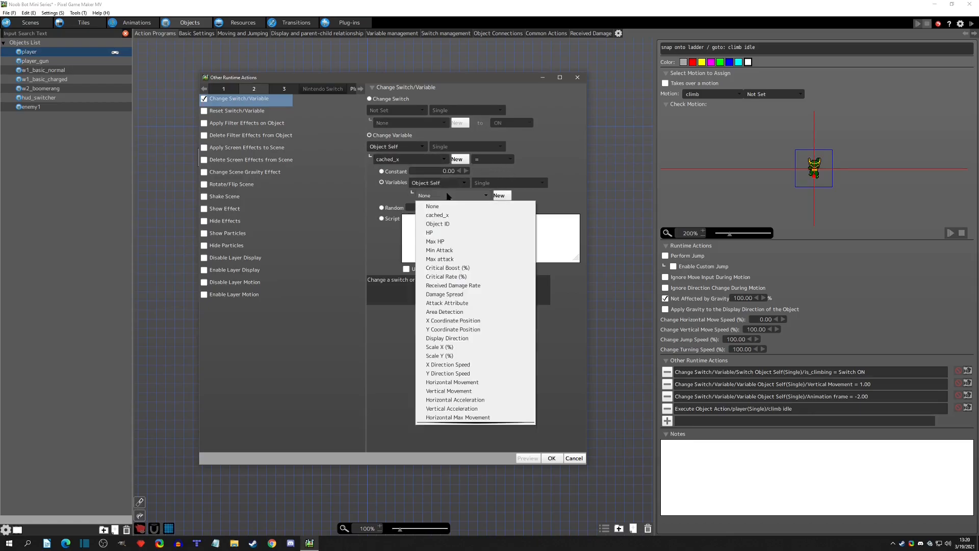
left_click(468, 321)
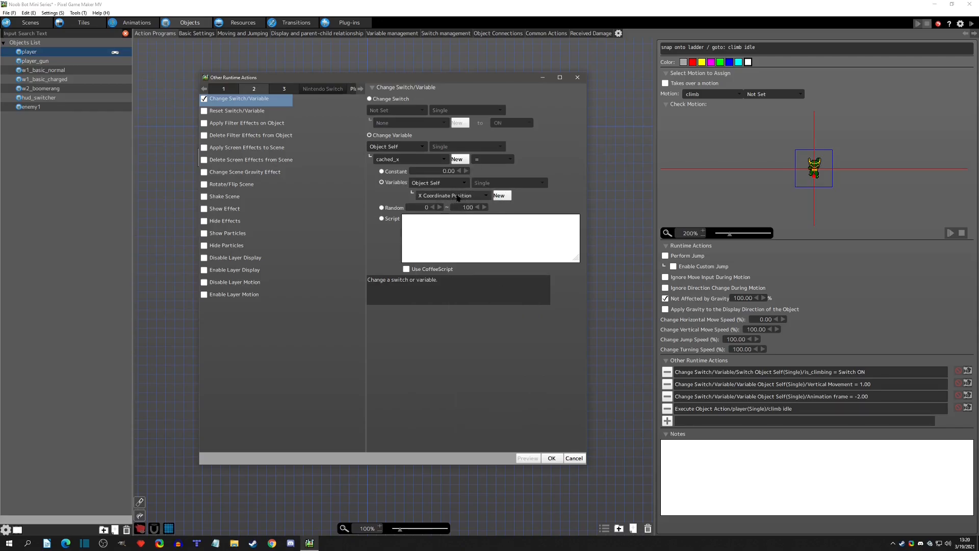
left_click(552, 458)
left_click_drag(720, 423, 738, 368)
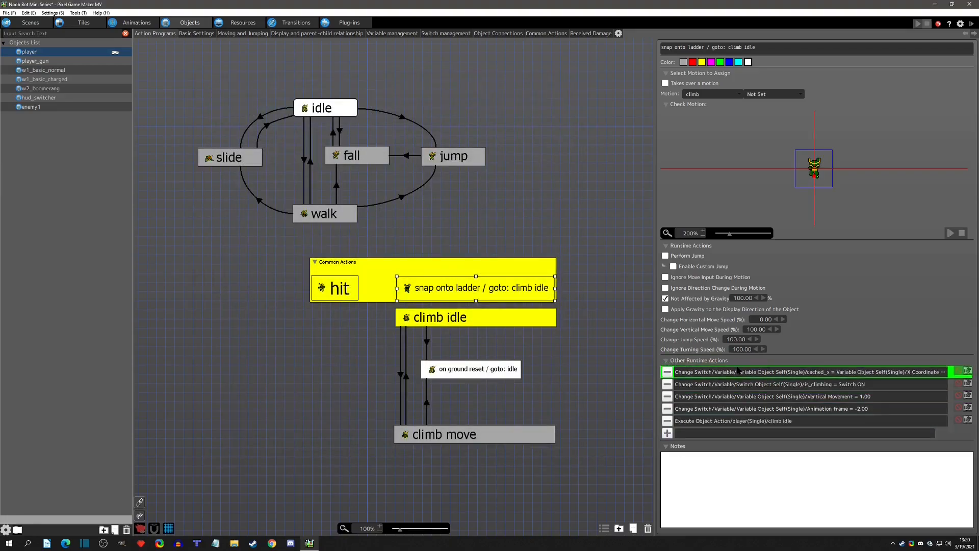
- Add a runtime action dividing the object's own cached_x by a constant 16, placed directly after the X position assignment
left_click(668, 433)
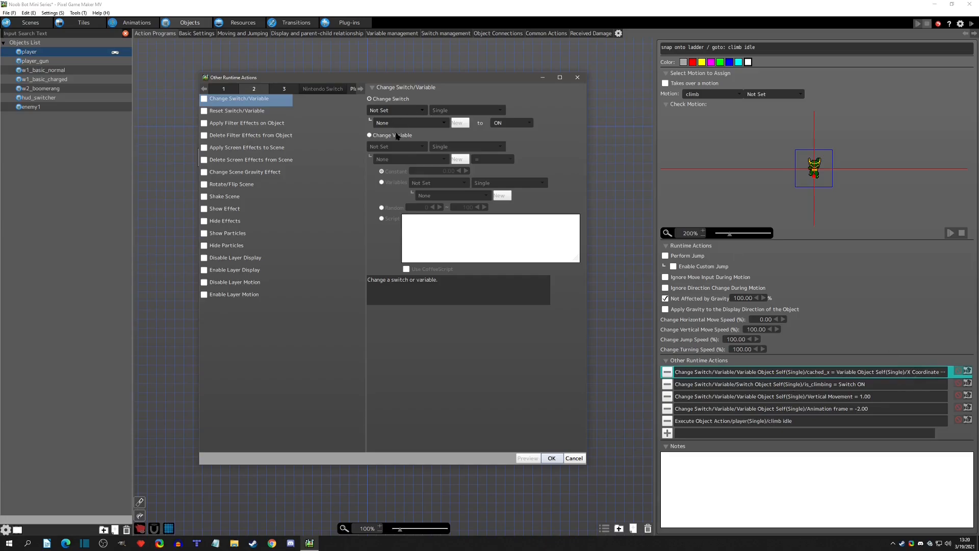
left_click(392, 136)
left_click(396, 146)
left_click(406, 166)
left_click(407, 159)
left_click(406, 180)
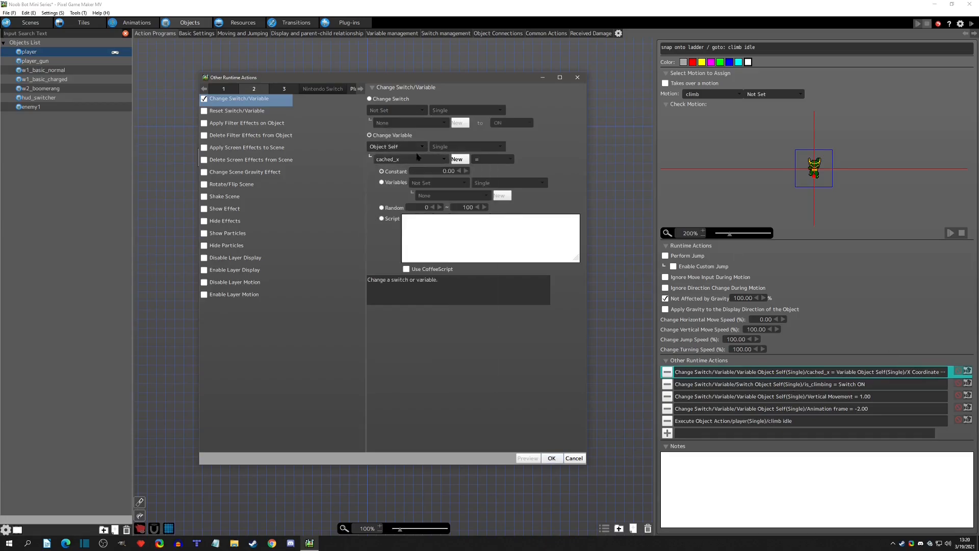
left_click(483, 160)
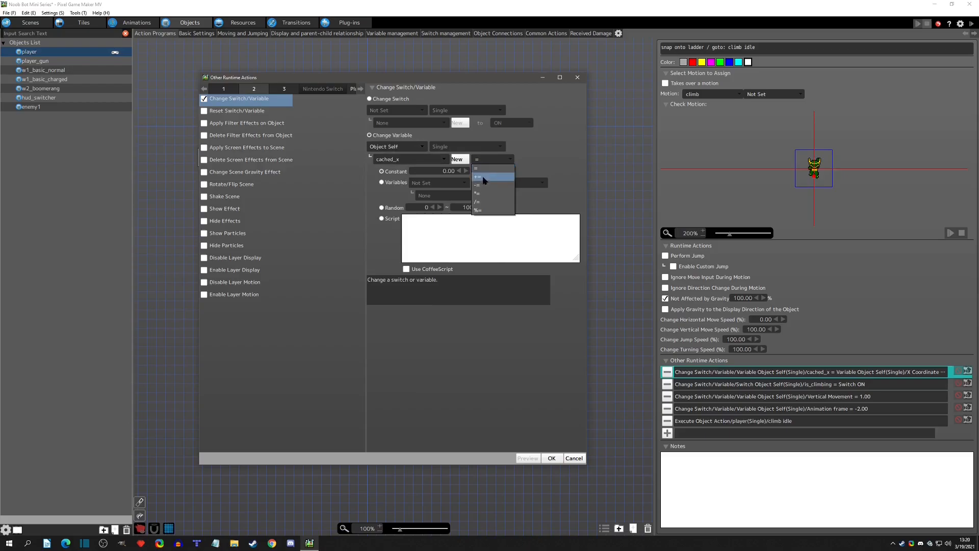
left_click(485, 203)
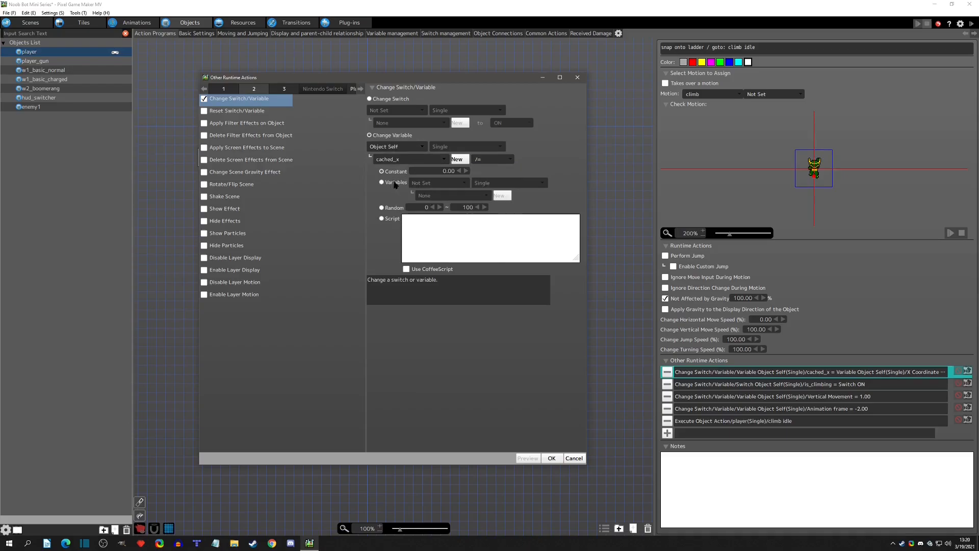
double_click(440, 171)
type("16")
left_click(548, 172)
left_click(552, 458)
left_click_drag(780, 433, 780, 384)
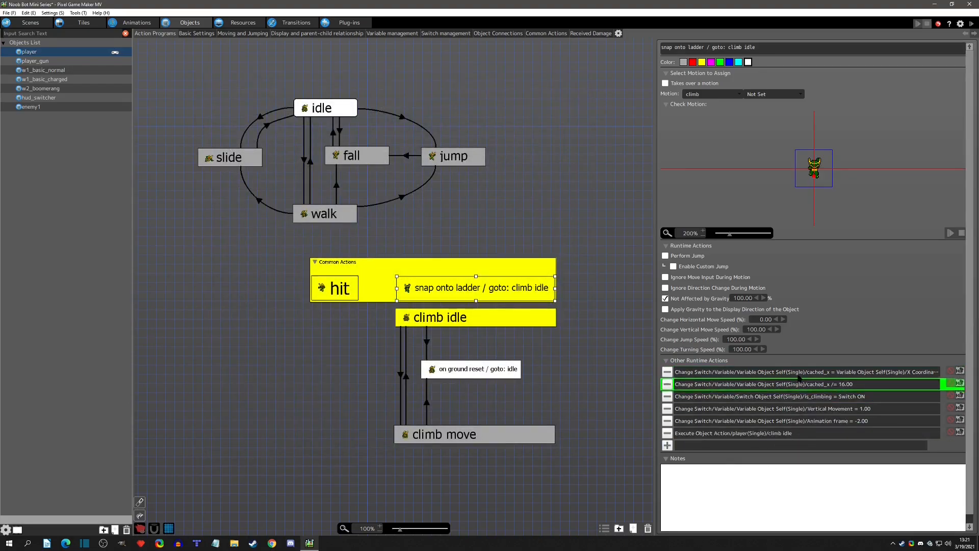
- Duplicate the cached_x division action, change it to %= 10000, and place the copy directly after the division
key("ctrl+v")
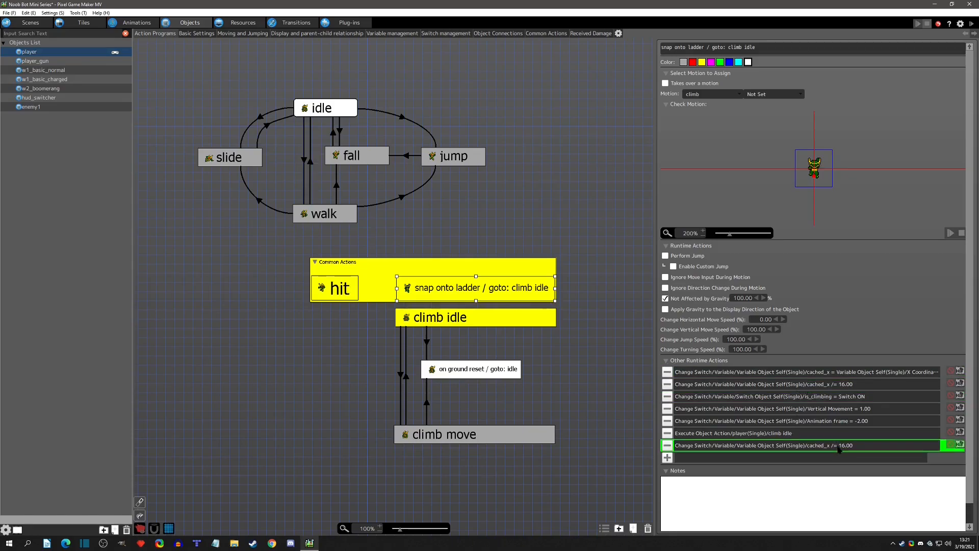
double_click(839, 445)
left_click(493, 160)
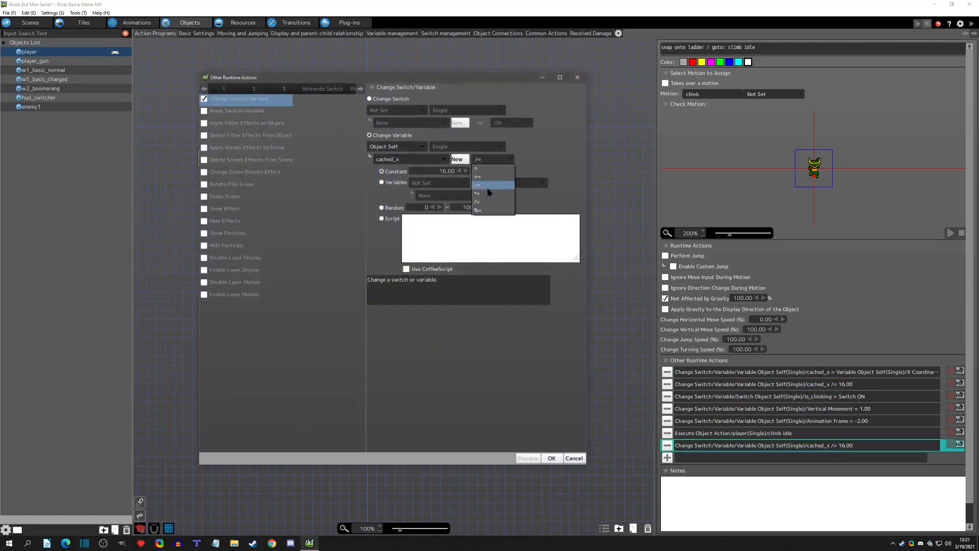
left_click(489, 210)
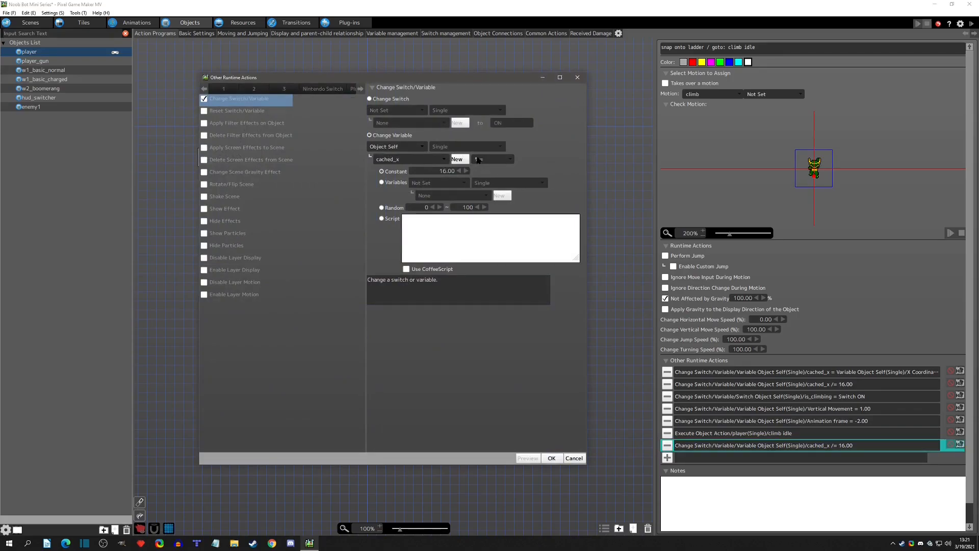
left_click(438, 170)
type("1")
double_click(436, 171)
left_click(552, 458)
left_click_drag(808, 451, 808, 396)
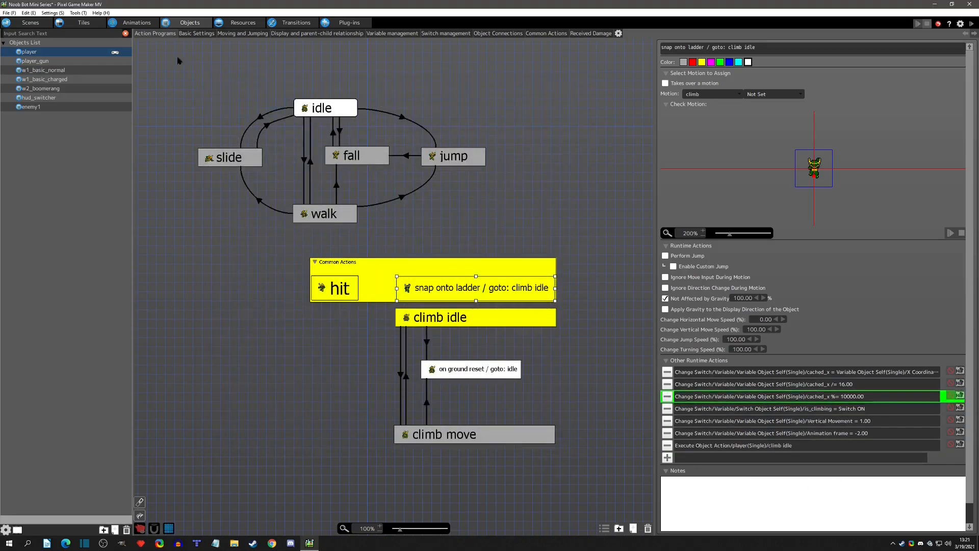
- Compare the ladder and player positions on the scene grid with the cached_x calculations in the snap onto ladder action
left_click(30, 22)
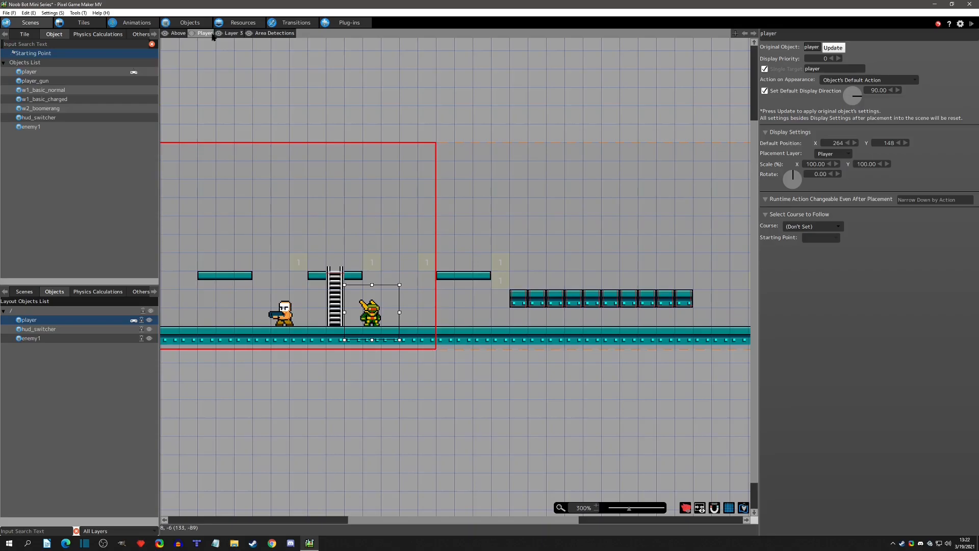
left_click(196, 22)
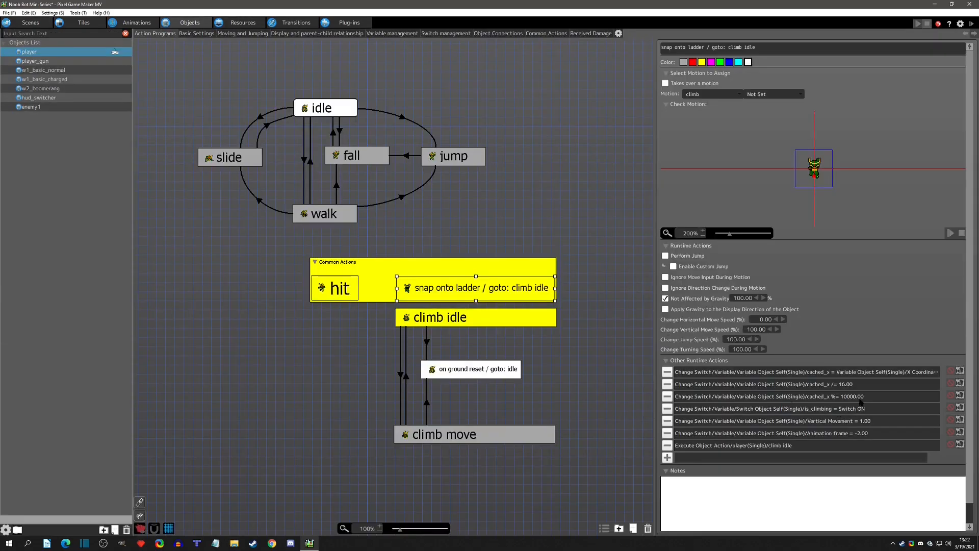
double_click(862, 398)
left_click(577, 77)
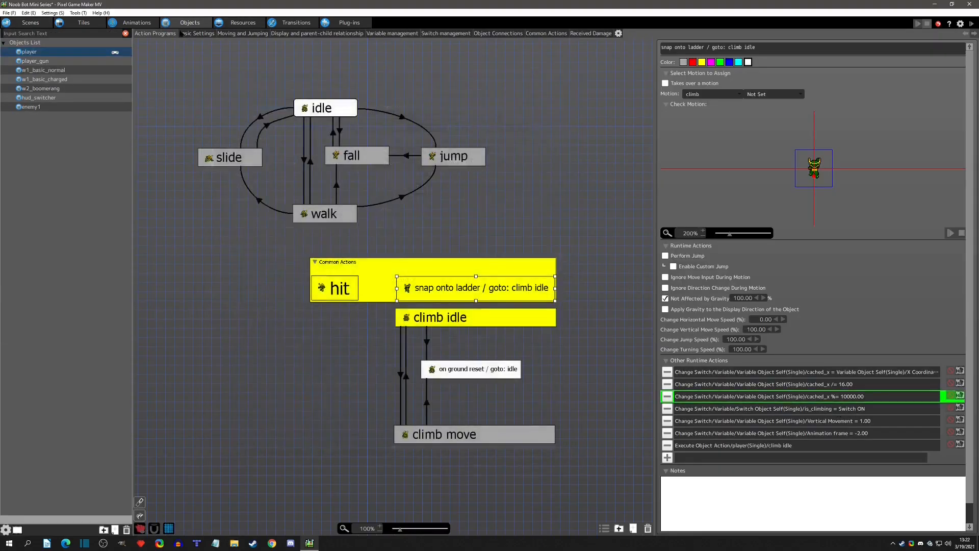
left_click(30, 23)
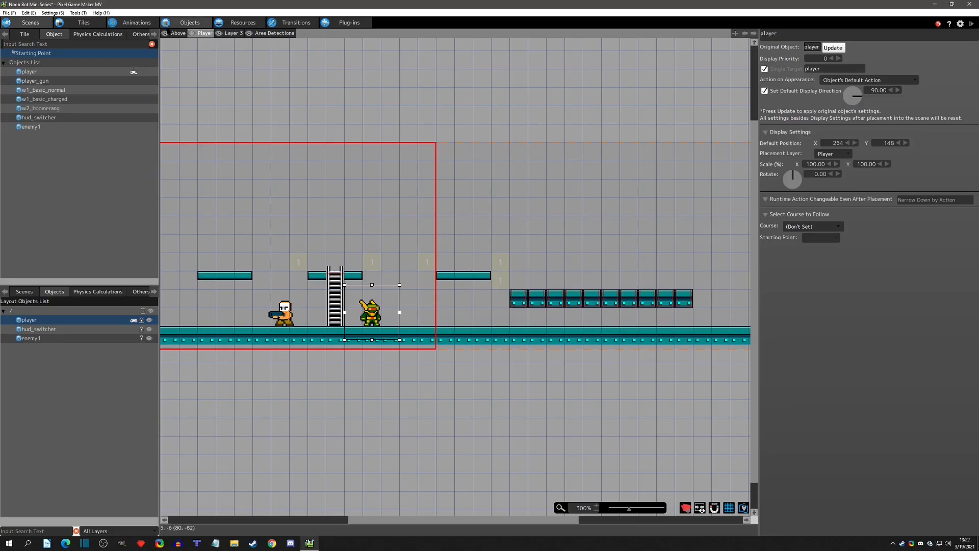
left_click(186, 23)
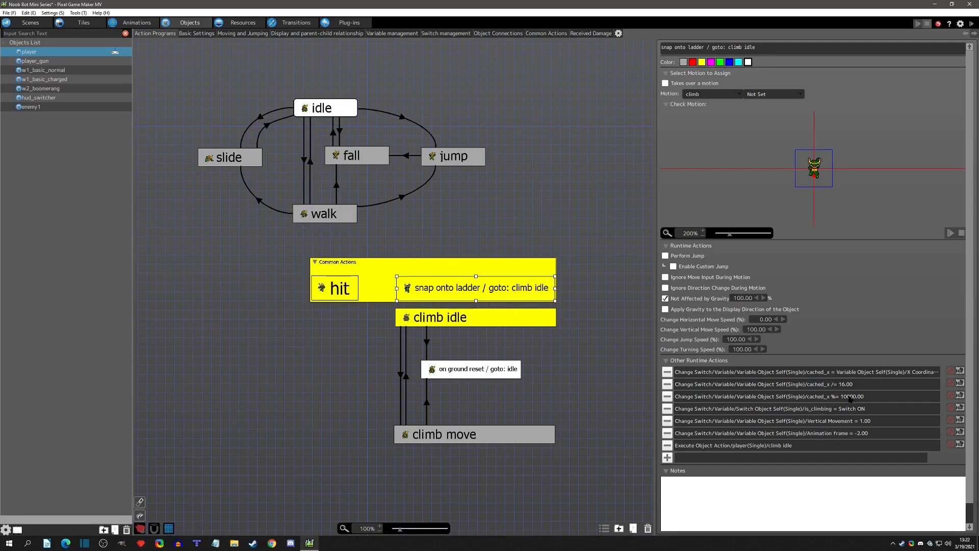
left_click(30, 23)
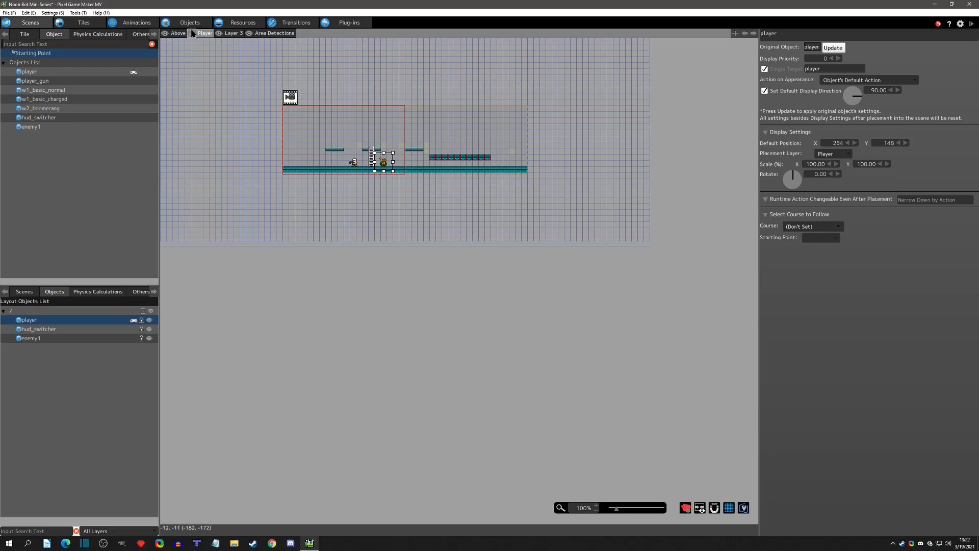
left_click(190, 23)
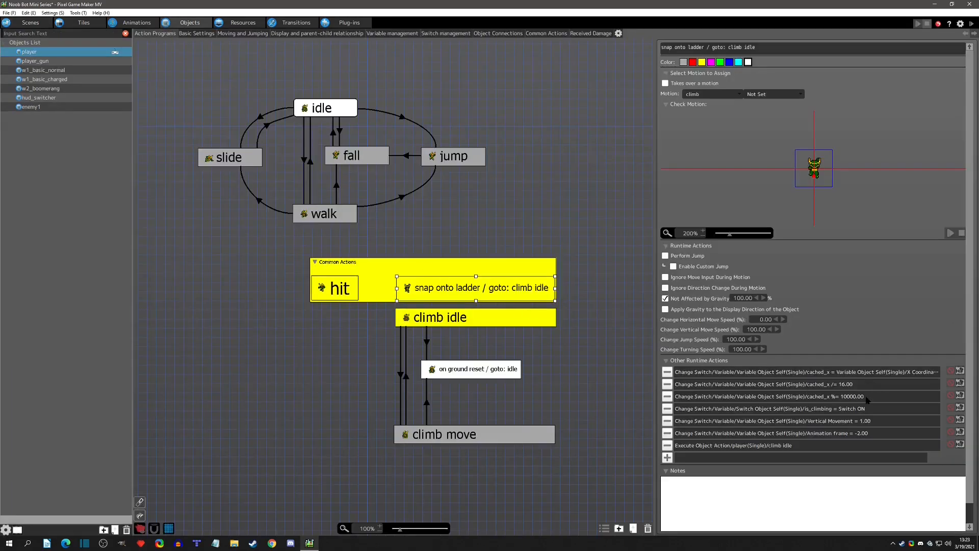
left_click(30, 23)
scroll(453, 212, "up", 3)
scroll(485, 250, "up", 1)
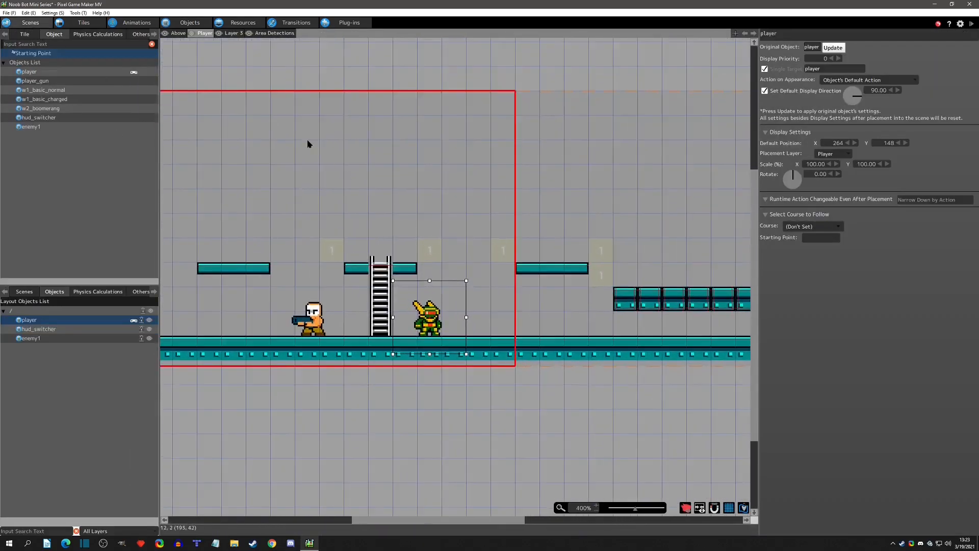
left_click(186, 23)
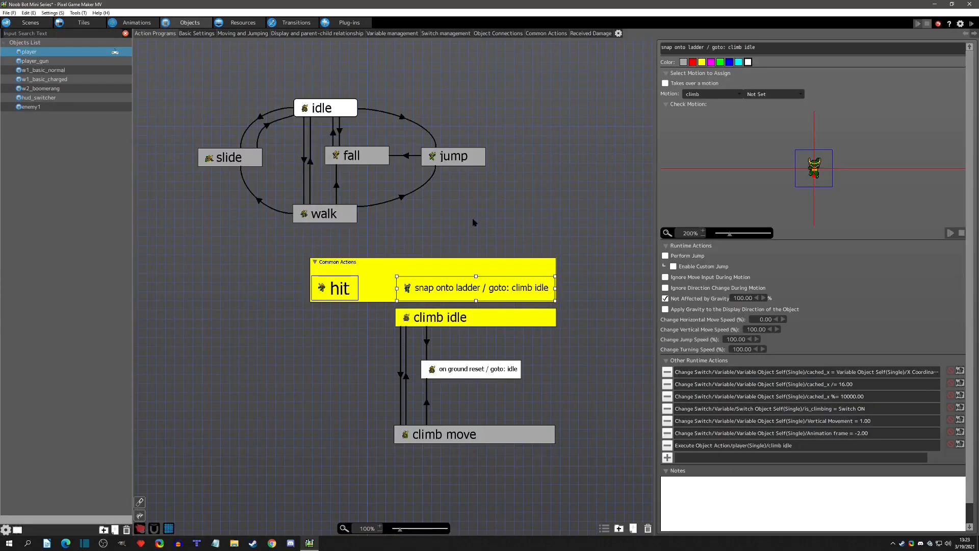
- Duplicate the cached_x modulo action, change it to *= 16, and place the copy directly after the modulo action
left_click(827, 401)
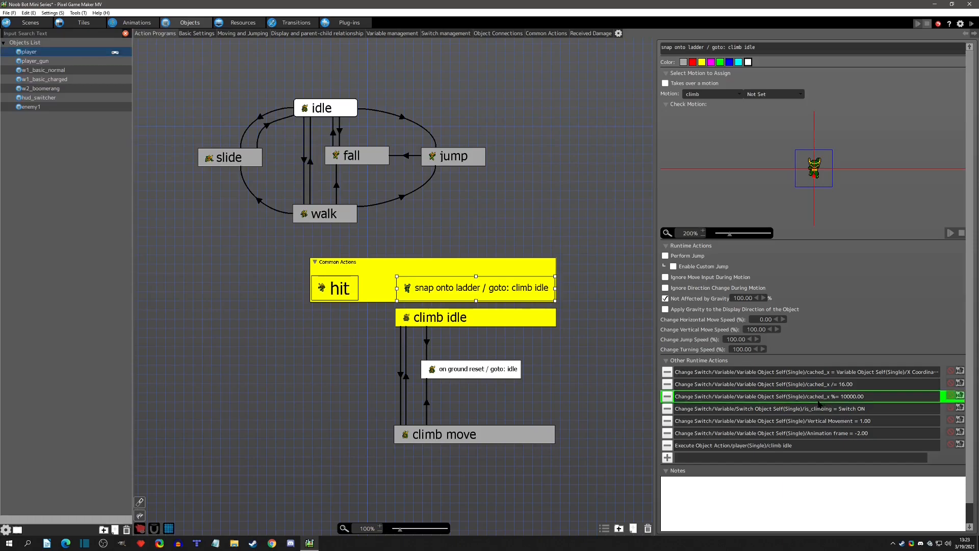
key("ctrl+v")
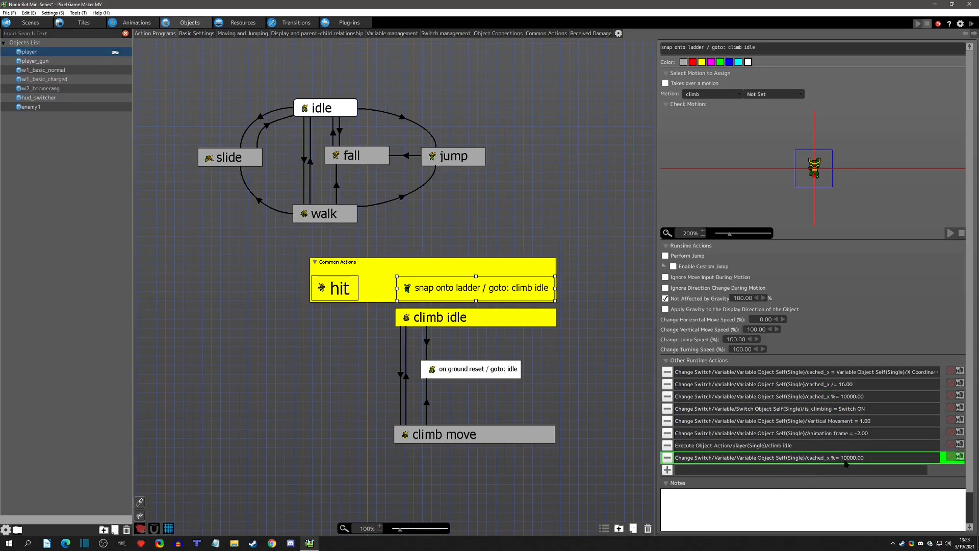
double_click(809, 457)
left_click(488, 160)
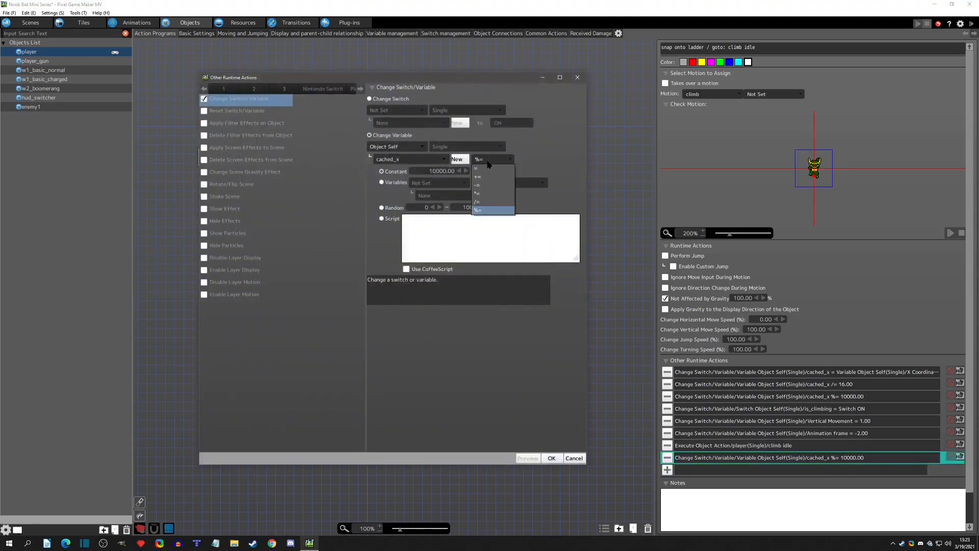
left_click(480, 193)
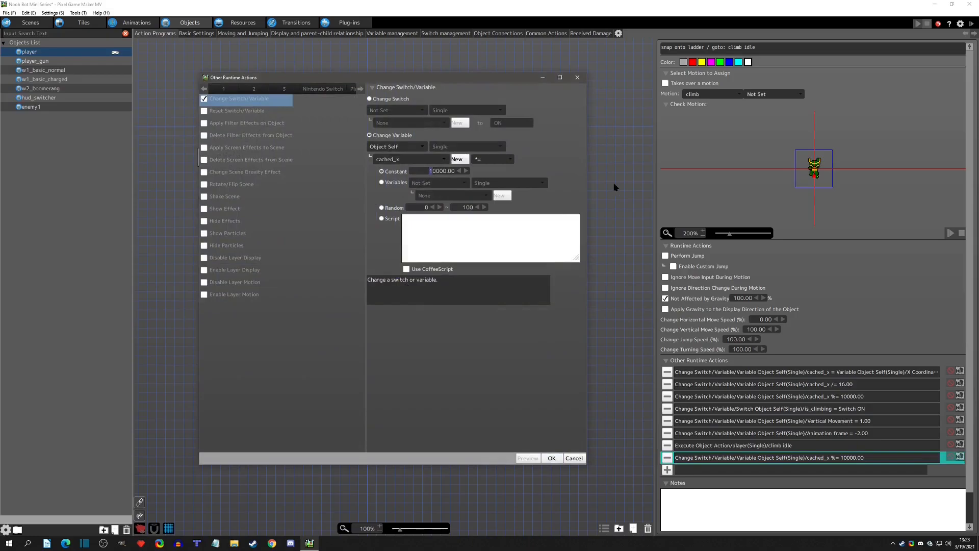
key("Delete")
key("Delete")
key("Delete")
key("Delete")
key("Delete")
key("Delete")
key("Delete")
left_click(551, 459)
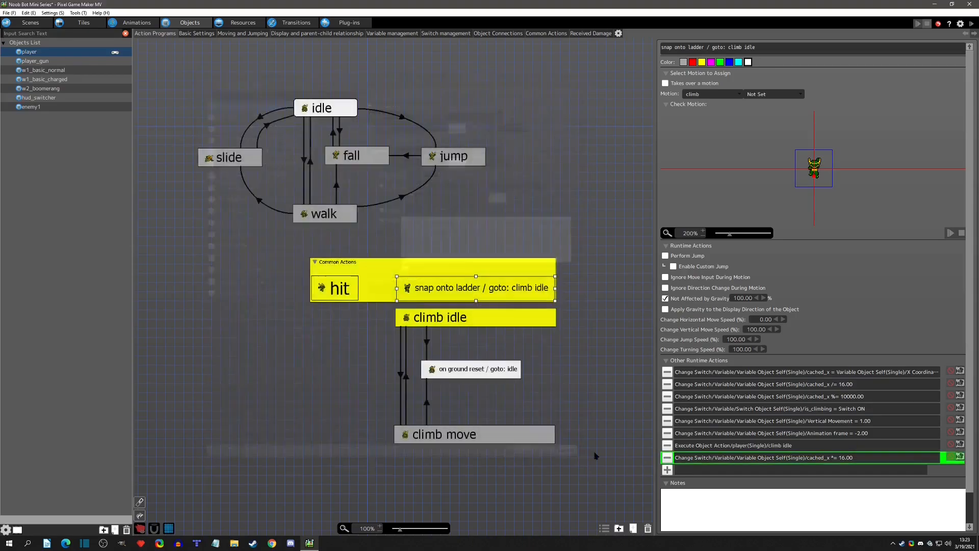
left_click_drag(836, 457, 847, 408)
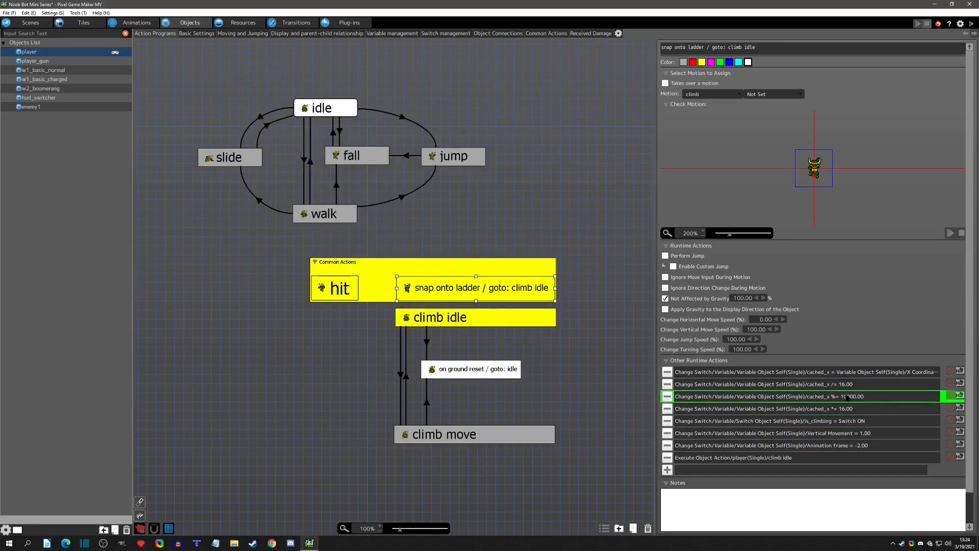
left_click(847, 408)
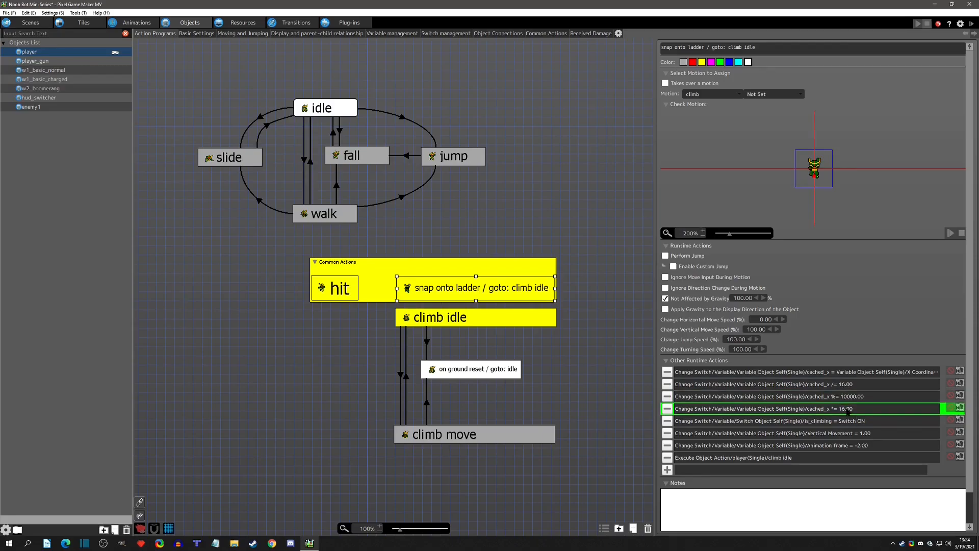
- Duplicate the cached_x *= 16 action, change the copy to += 8, and place it directly after the multiplication
left_click(854, 397)
left_click(854, 407)
key("ctrl+c")
key("ctrl+v")
left_click_drag(845, 473, 843, 424)
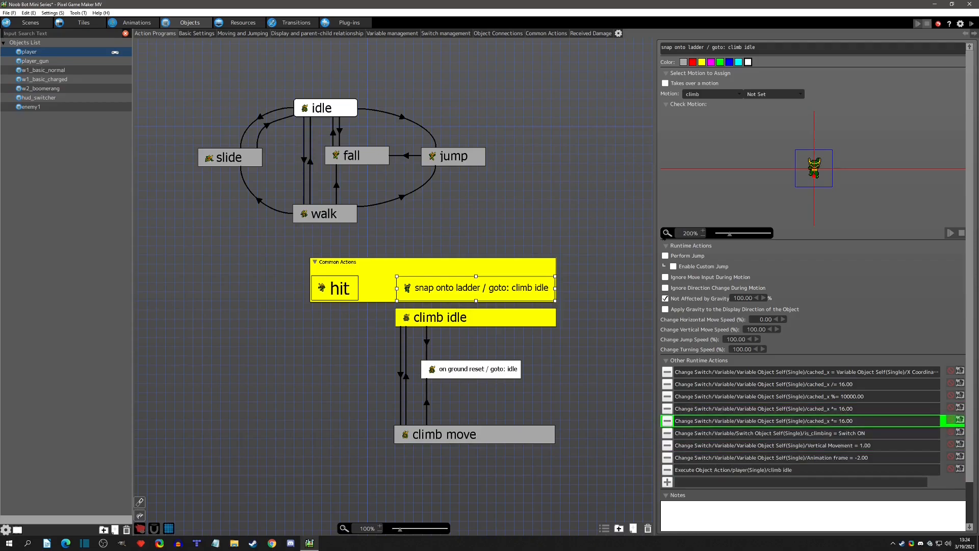
double_click(845, 421)
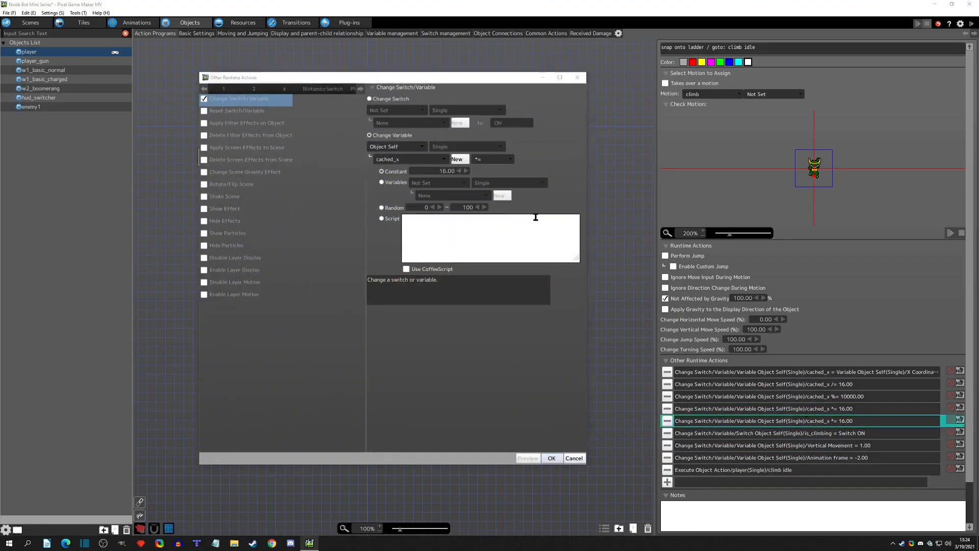
left_click(492, 159)
left_click(482, 173)
key("Tab")
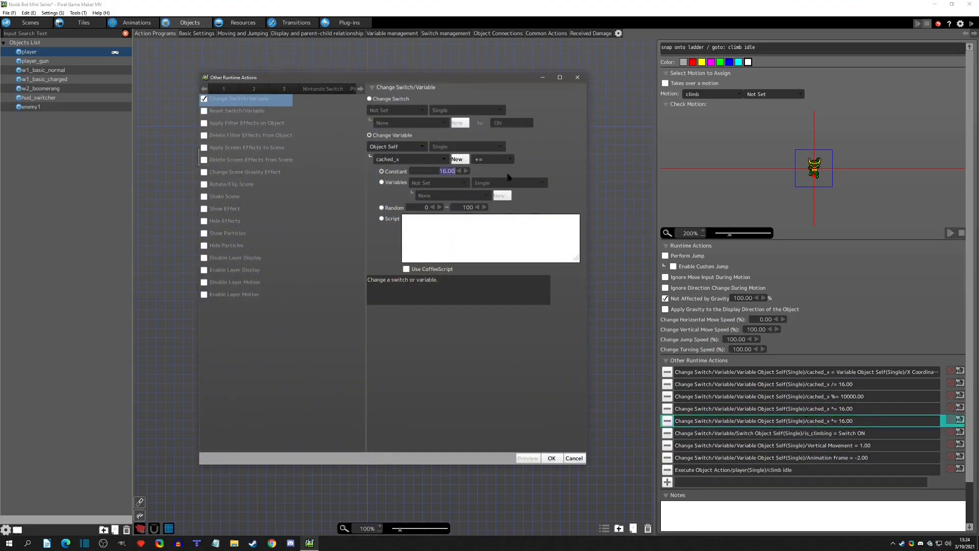
type("8")
left_click(554, 458)
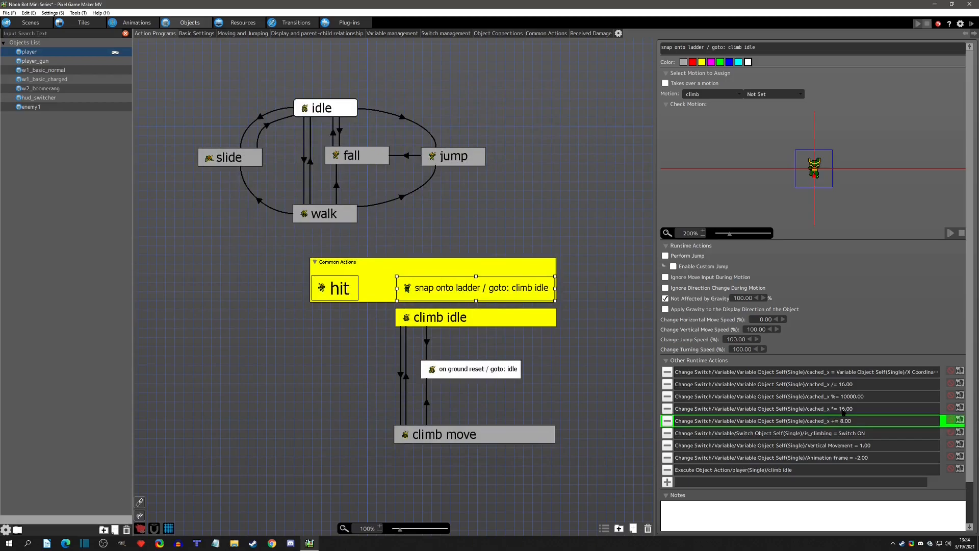
- Duplicate the action assigning the X coordinate to cached_x and place the copy directly after the += 8 action
left_click(849, 373)
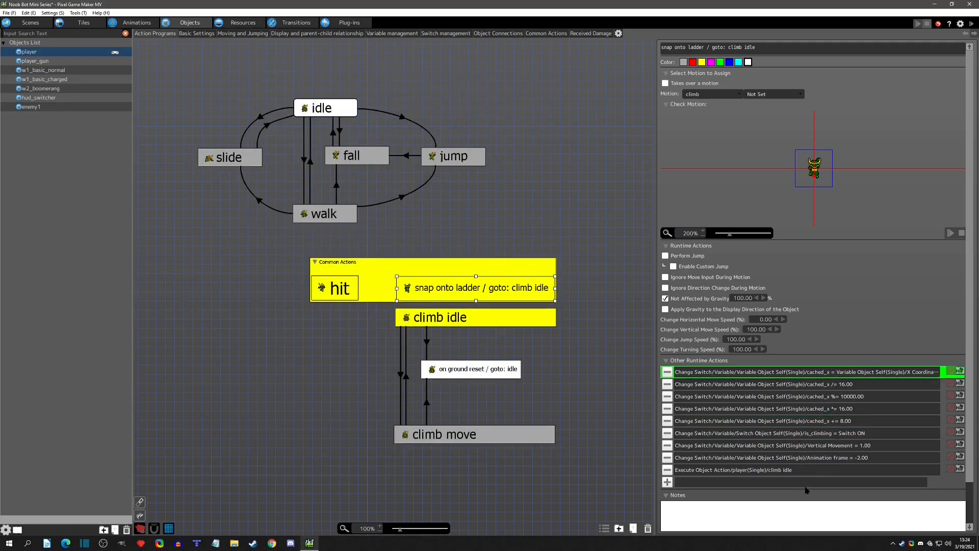
key("ctrl+v")
left_click_drag(815, 488, 818, 439)
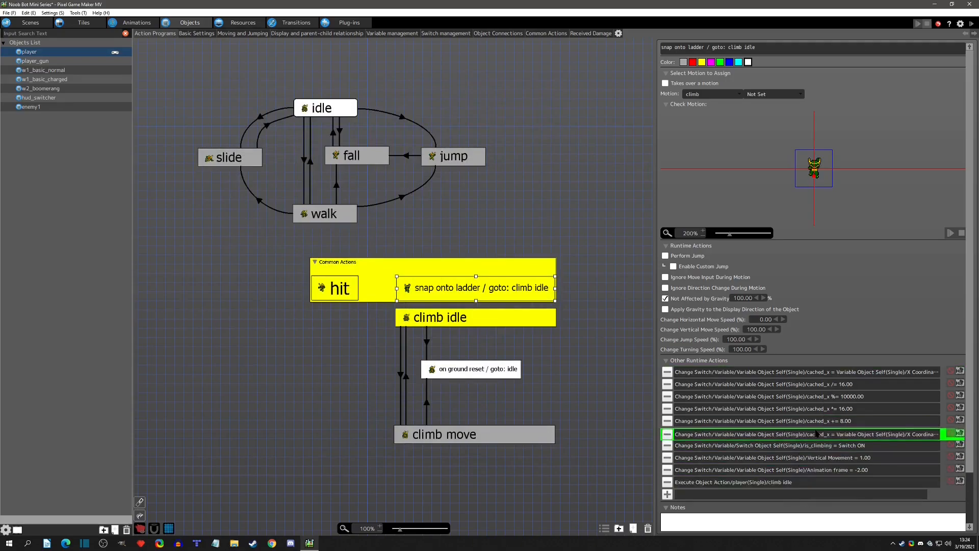
left_click(858, 370)
- Change the copied assignment so the object's own X Coordinate Position is set to its own cached_x variable
double_click(843, 435)
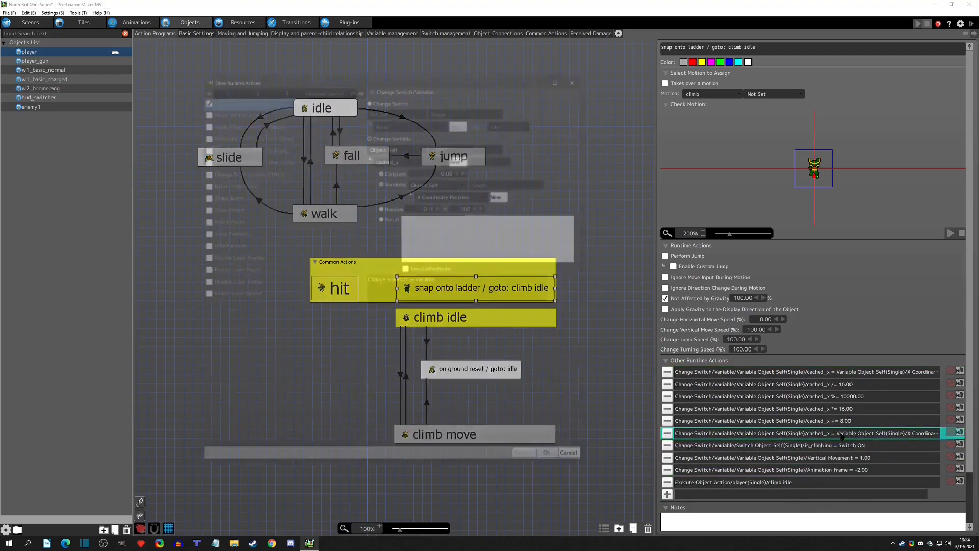
left_click(403, 161)
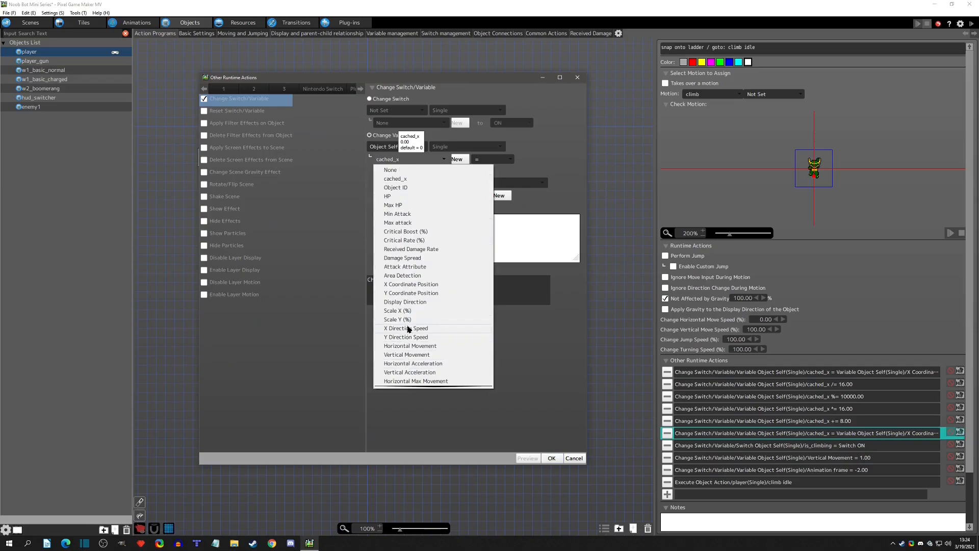
left_click(408, 275)
left_click(403, 160)
left_click(409, 285)
left_click(447, 196)
left_click(454, 211)
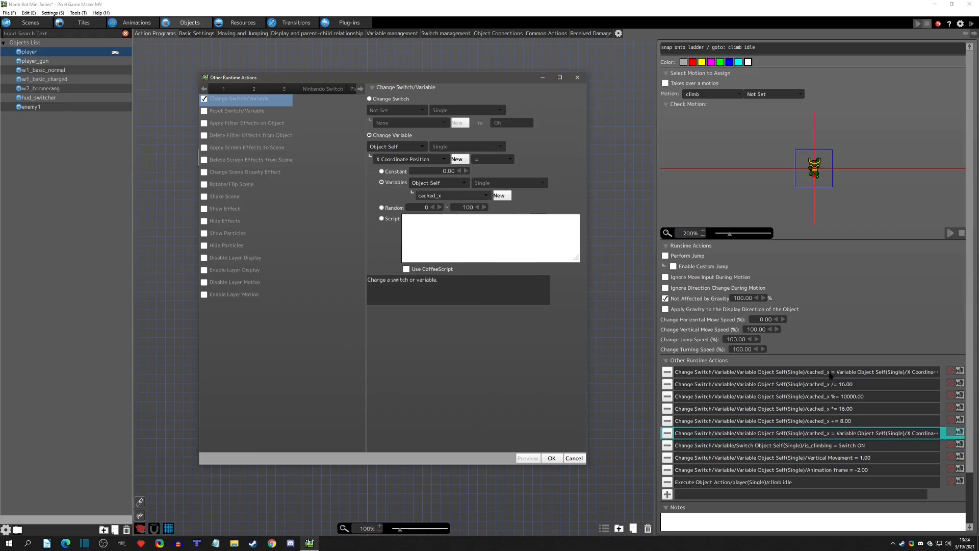
left_click(552, 458)
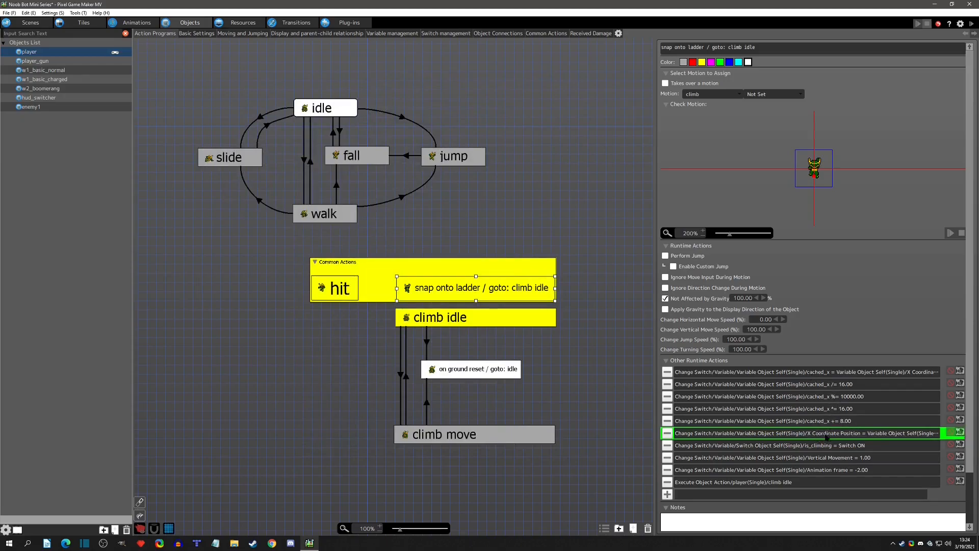
- Test-play the game, move the player to the ladder, and climb up and down to check the snapping
left_click(918, 24)
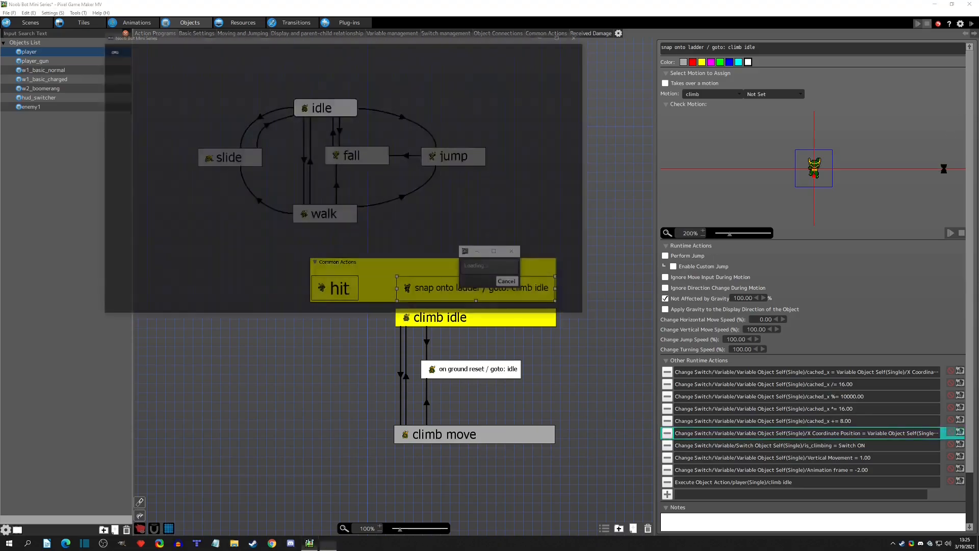
key("Left")
key("Right")
key("Left")
key("Up")
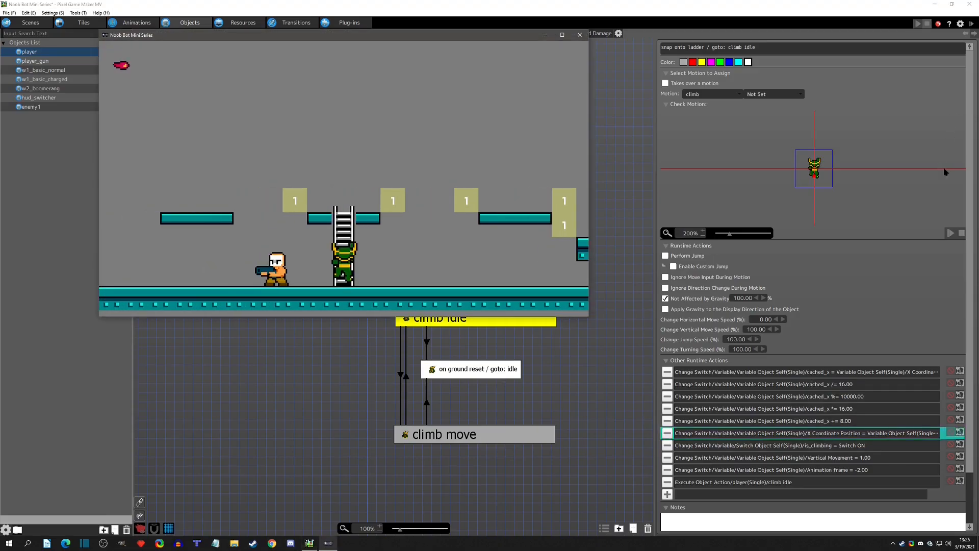
key("Up")
key("Down")
key("Up")
key("Down")
- Test grabbing the ladder again after stepping away to its side, and end the test play
key("Right")
key("Left")
key("Up")
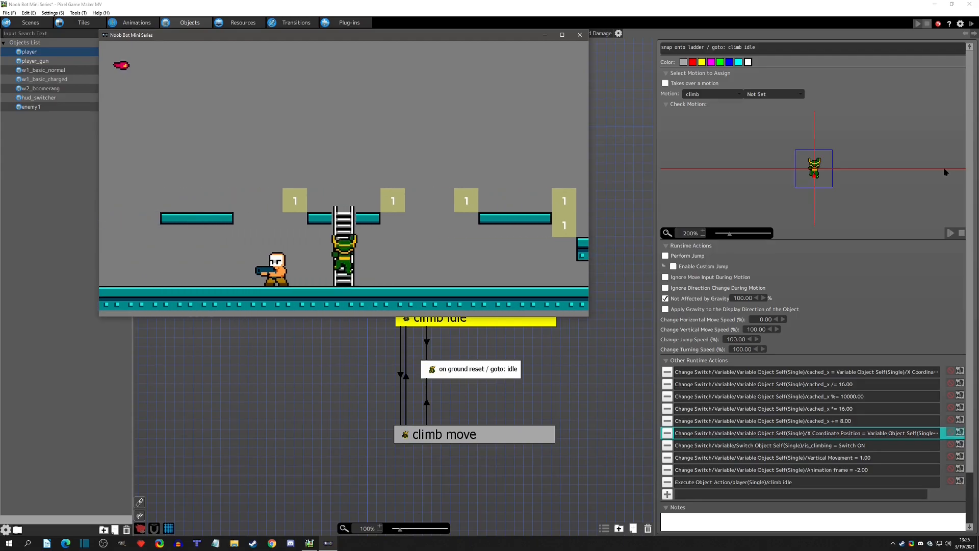
key("Down")
key("Right")
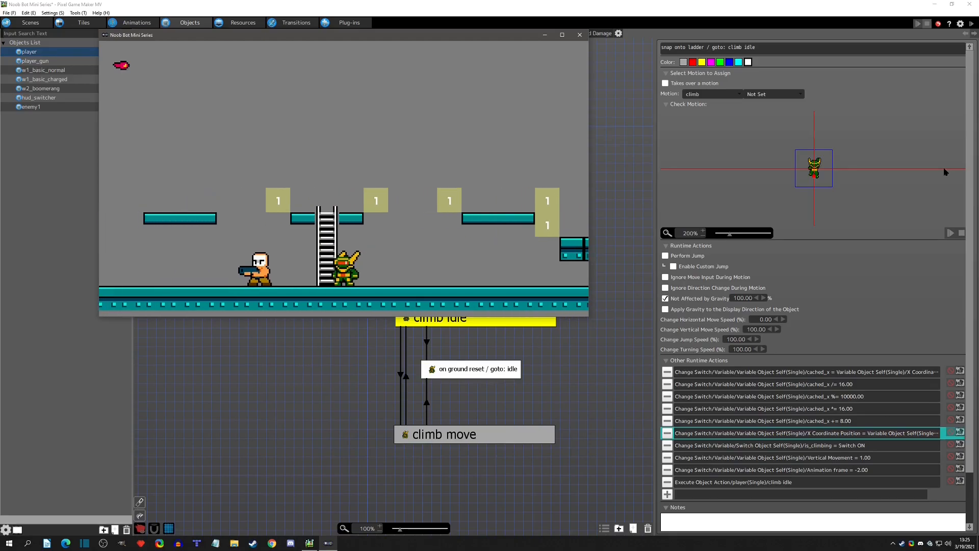
key("Up")
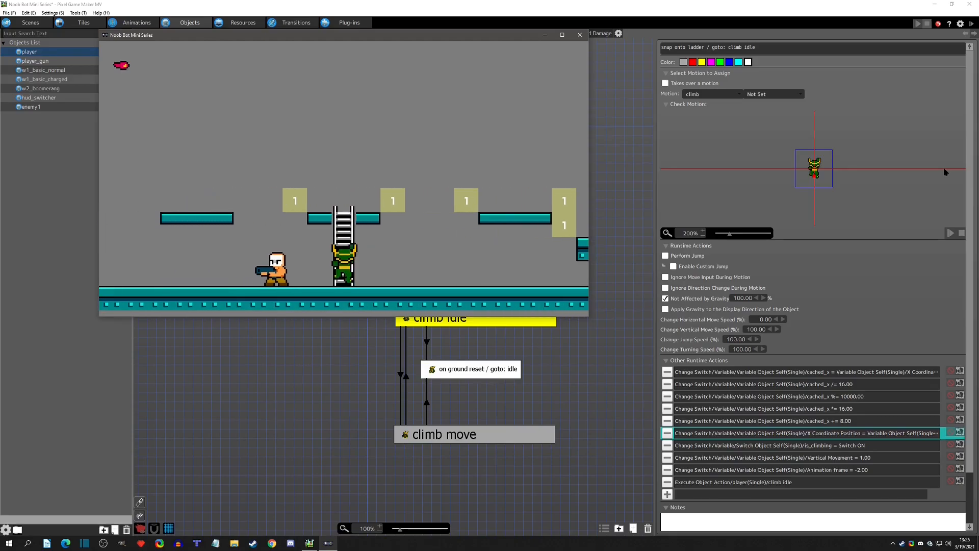
key("Right")
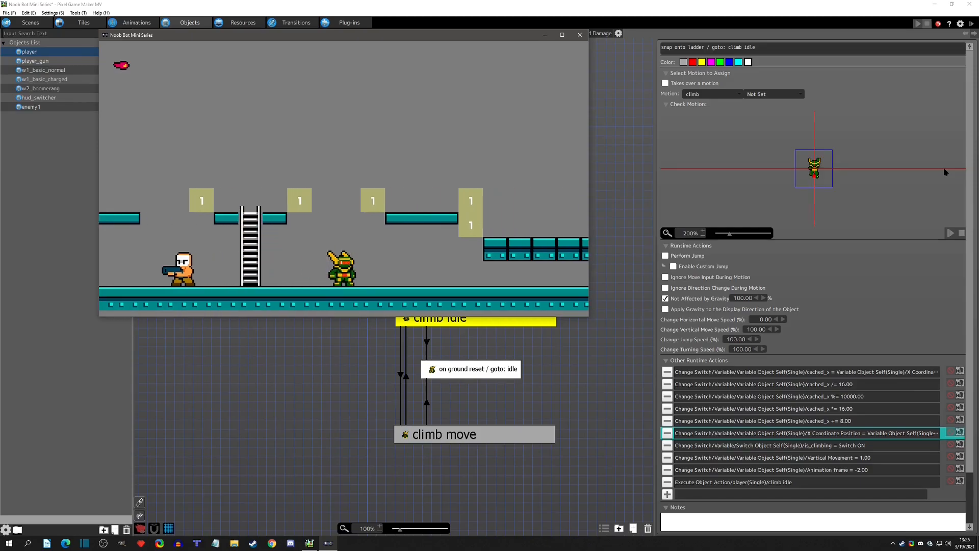
key("Left")
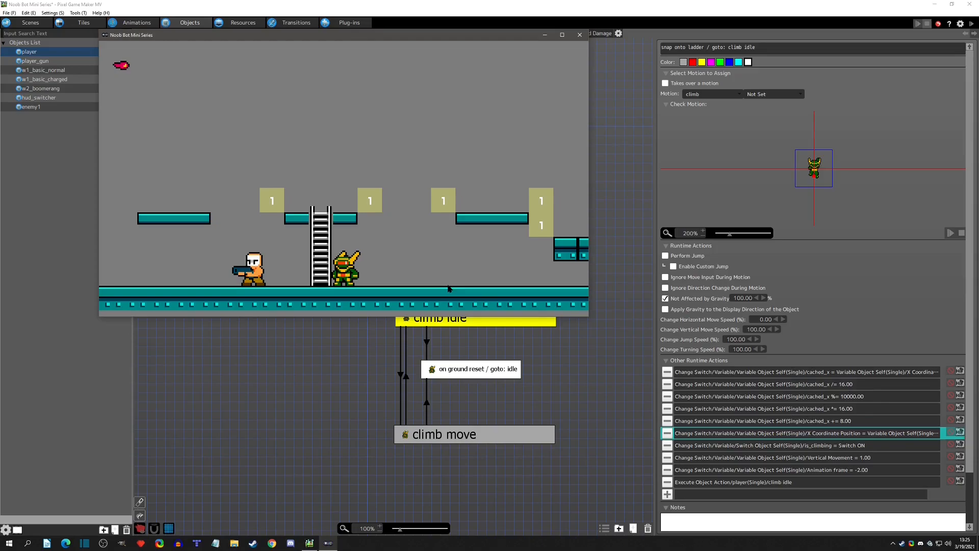
left_click(580, 35)
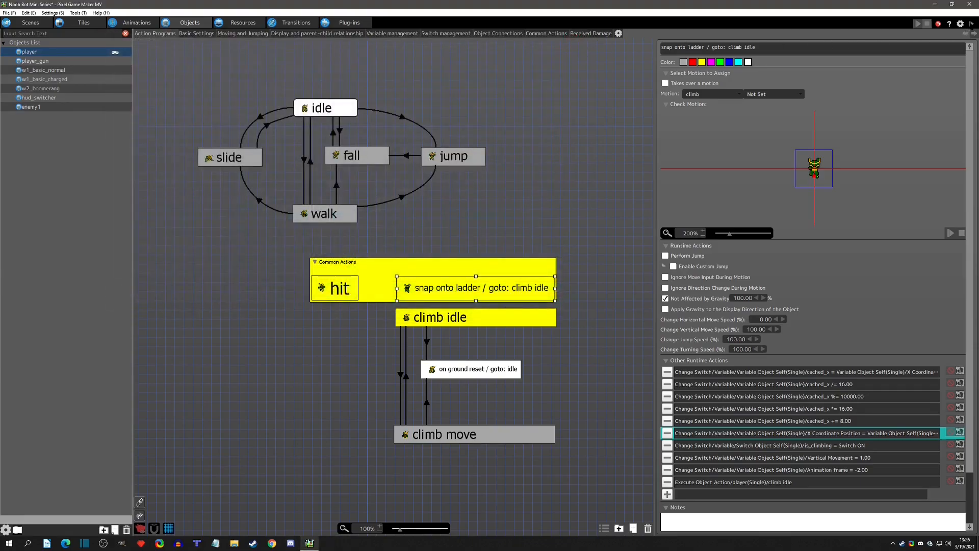
- Test-play the game again and climb the ladder past its top end to check the climbing limit
left_click(971, 25)
key("Left")
key("Up")
key("Down")
key("Up")
key("Down")
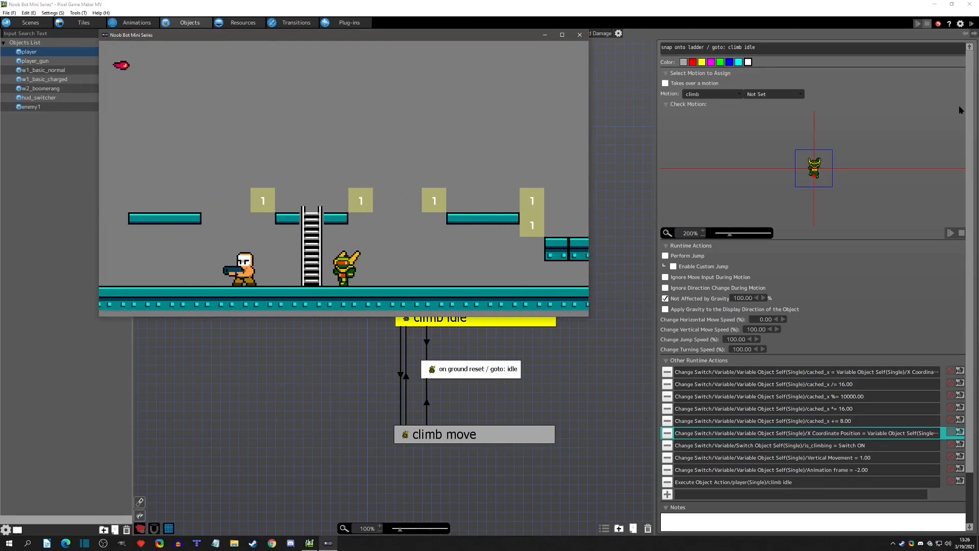
key("Up")
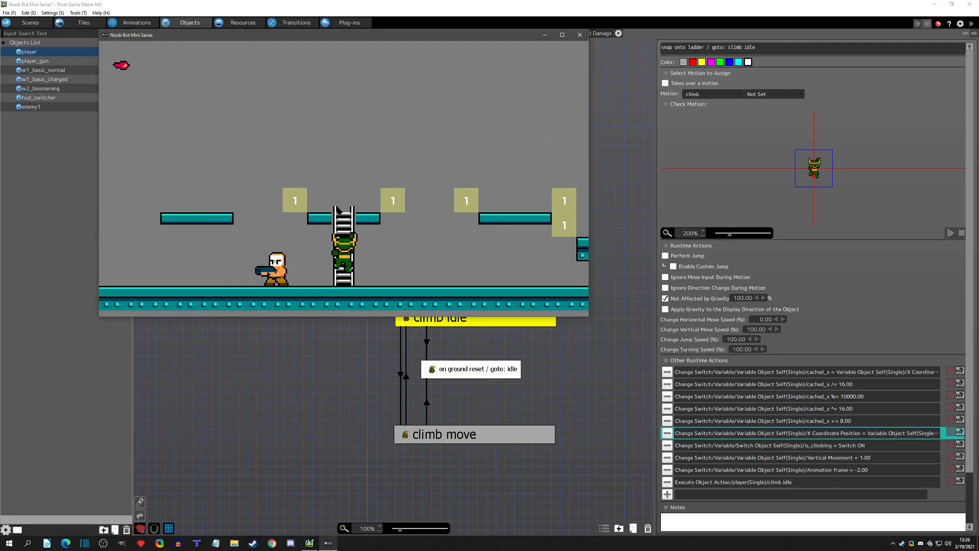
key("Up")
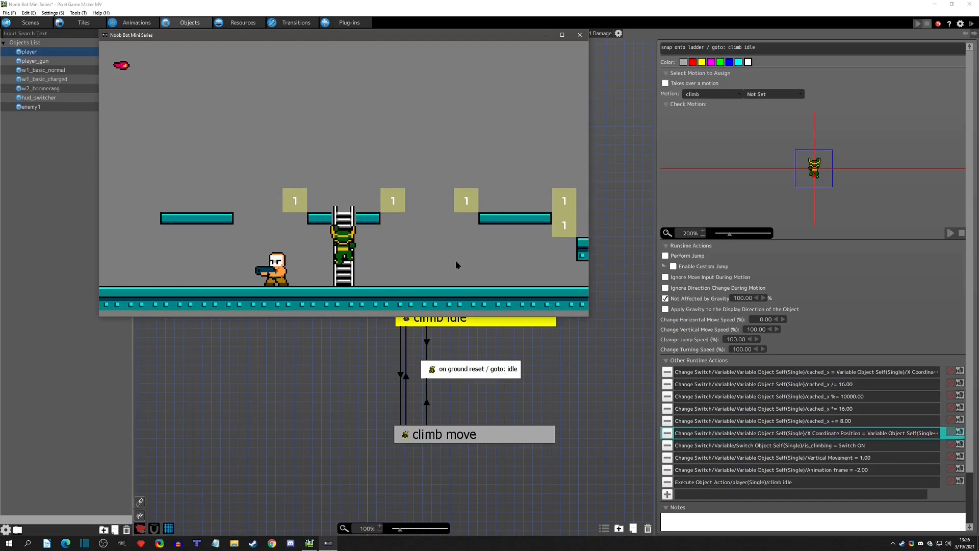
key("Up")
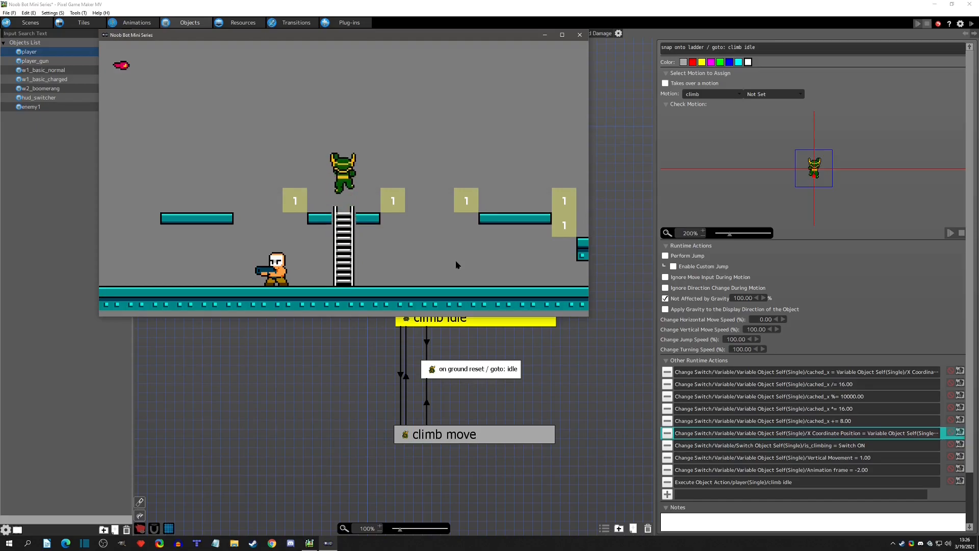
key("Up")
key("Down")
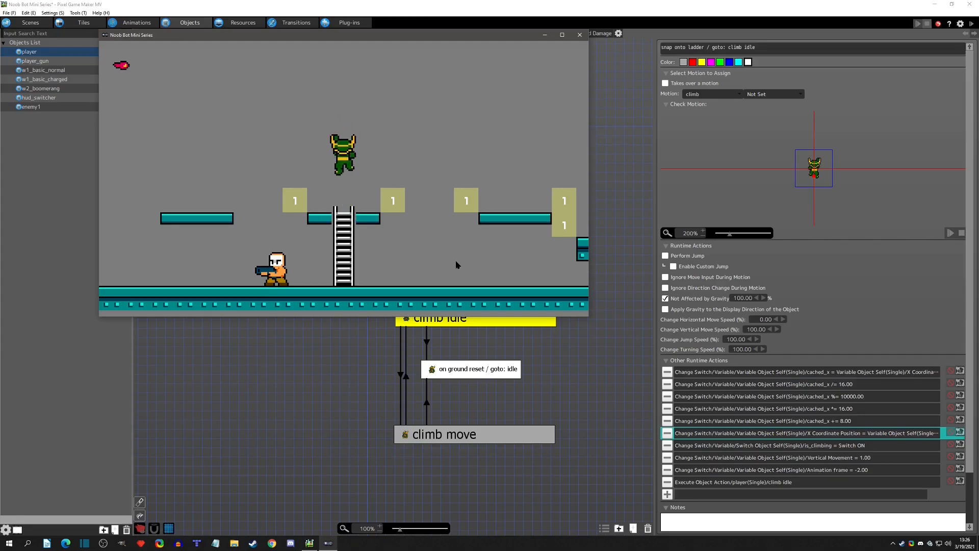
- Walk the player back and forth across the ladder top and its platform in the test play
key("Left")
key("Right")
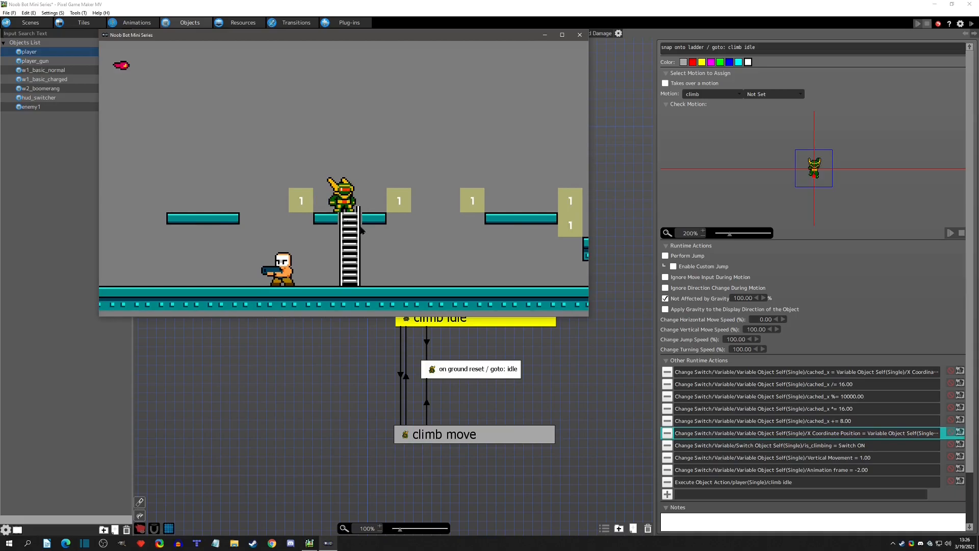
key("Right")
key("Left")
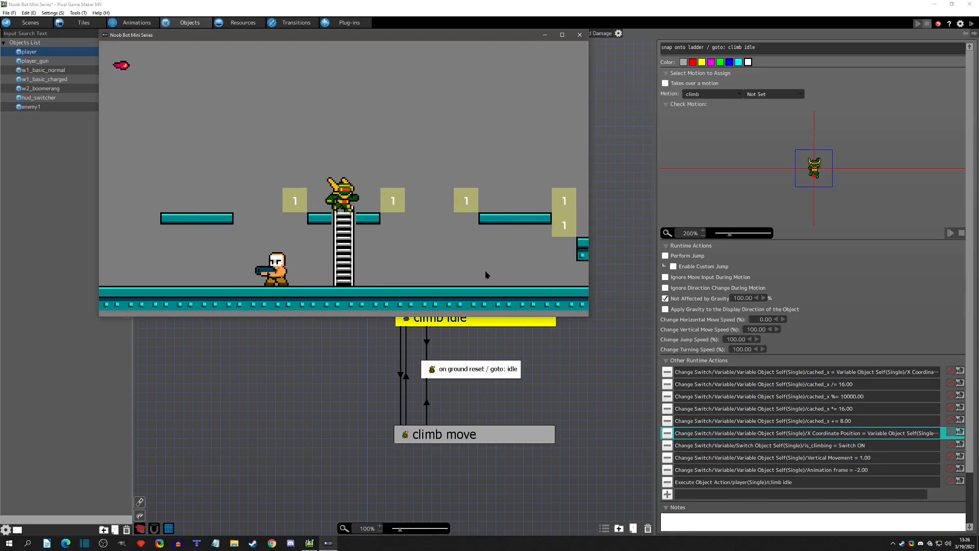
key("Right")
key("Left")
key("Right")
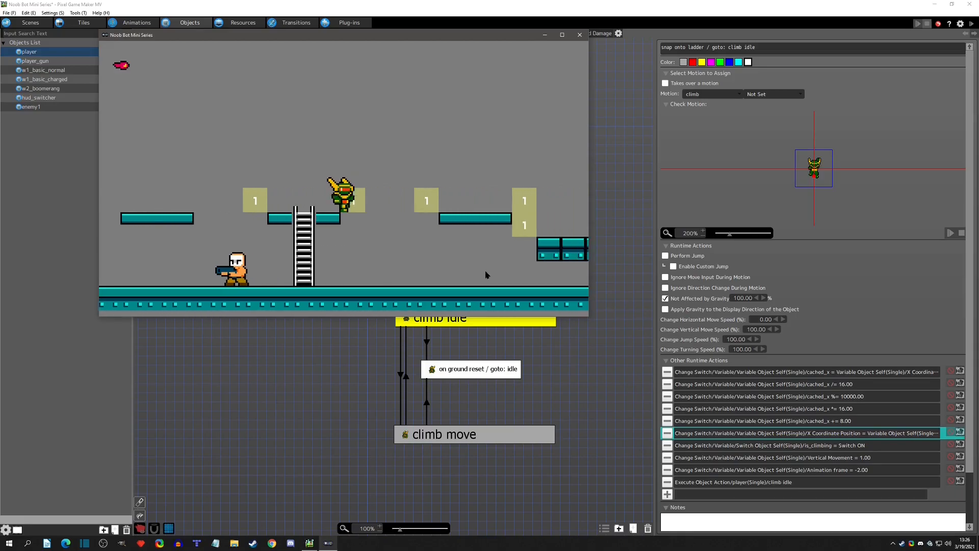
- Test grabbing the ladder from the platform, climbing above it and returning to its top, and end the test play
key("Left")
key("Up")
key("Up")
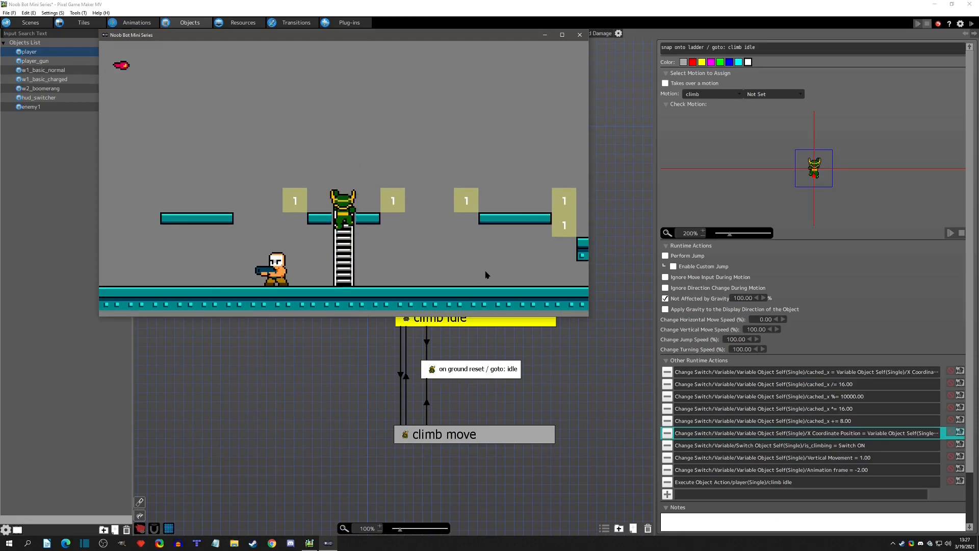
key("Up")
key("Down")
key("Left")
key("Right")
key("Right")
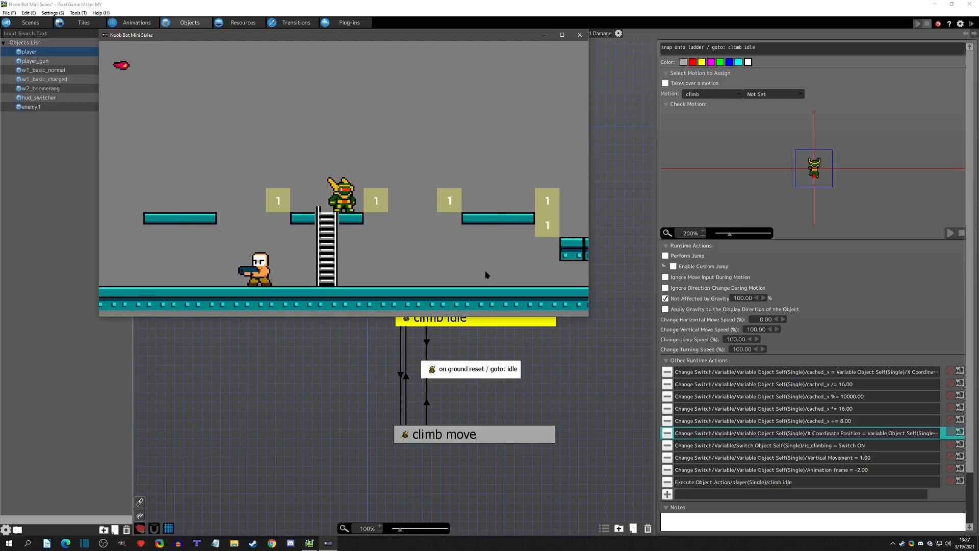
key("Left")
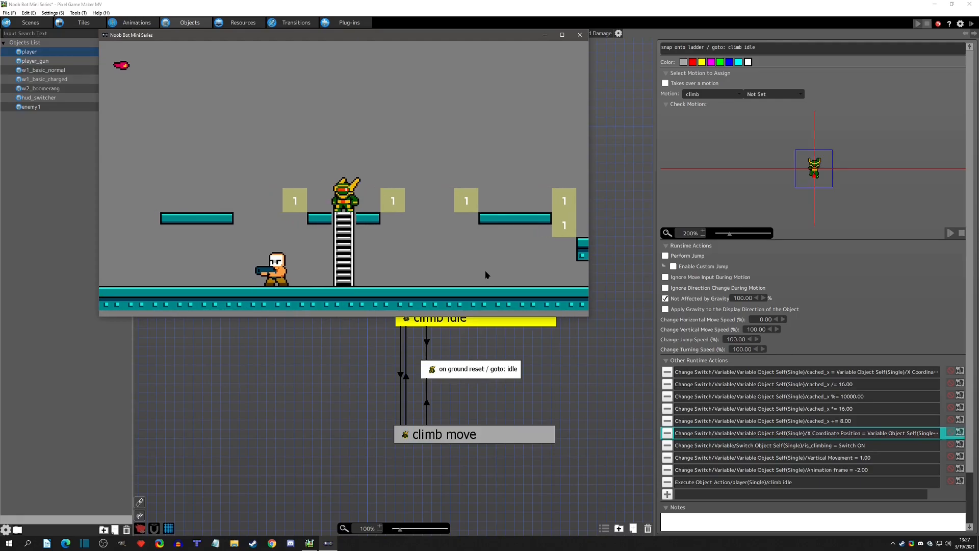
left_click(580, 35)
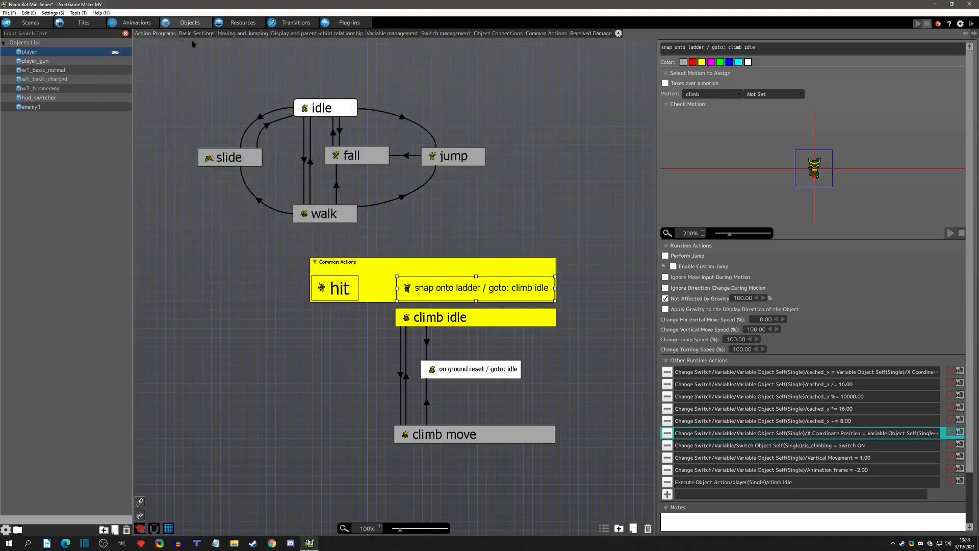
- Duplicate the jump motion in the player animation and move the copy below the climb motion
left_click(135, 23)
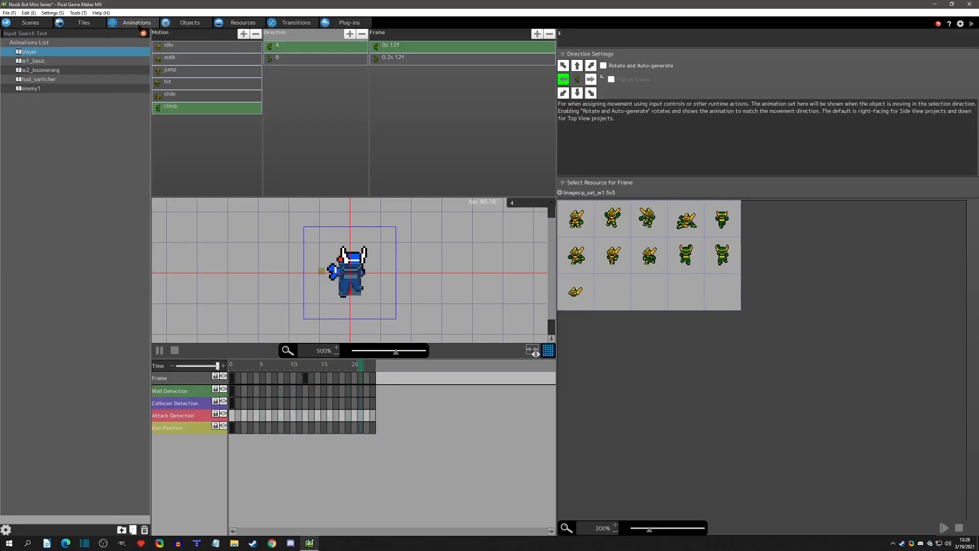
left_click(172, 83)
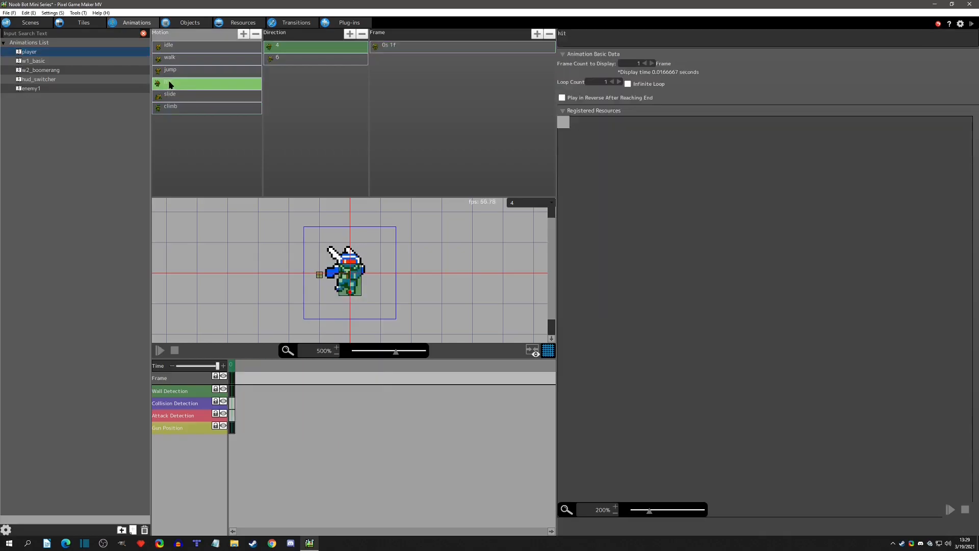
left_click(168, 62)
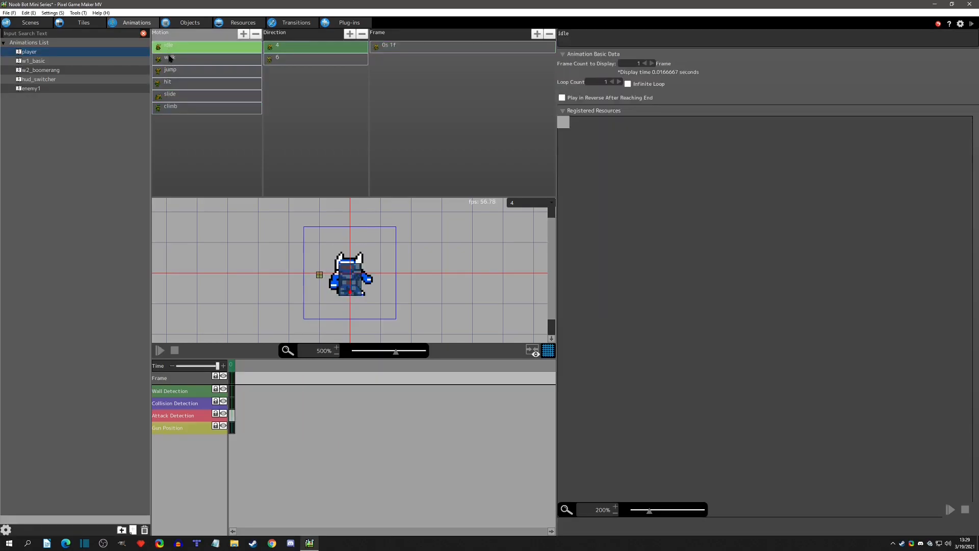
left_click(169, 73)
key("ctrl+c")
key("ctrl+v")
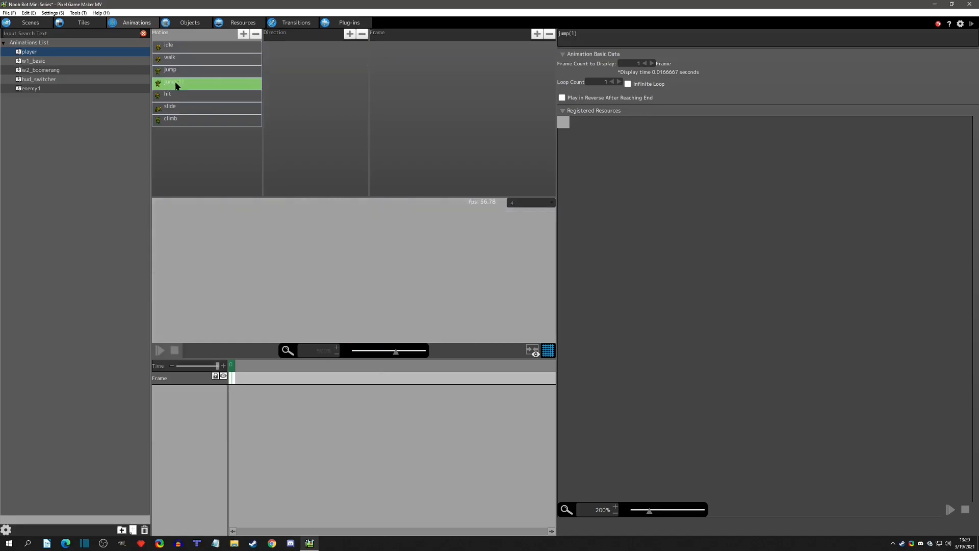
left_click_drag(176, 84, 175, 122)
- Rename the duplicated jump motion as climb_up_finish
double_click(175, 121)
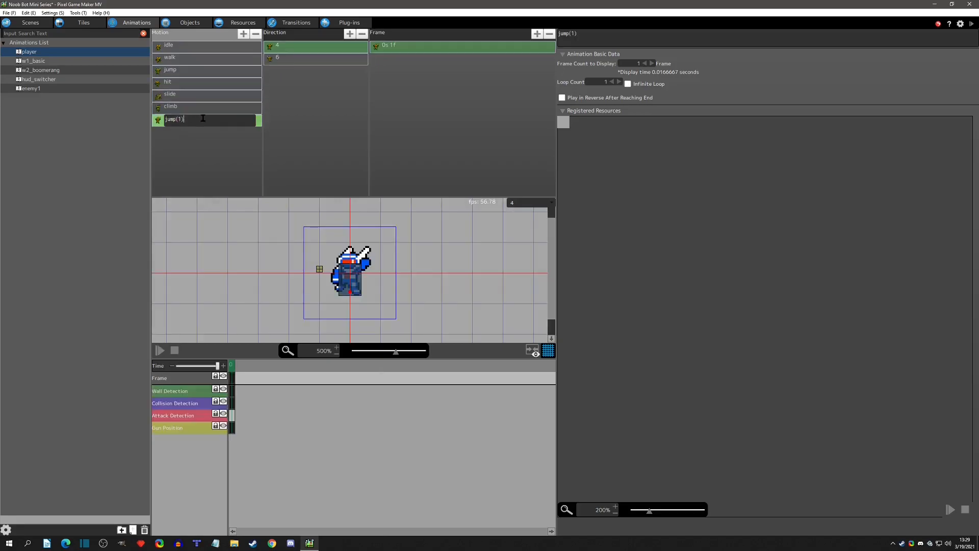
type("climb_up_finish")
key("Return")
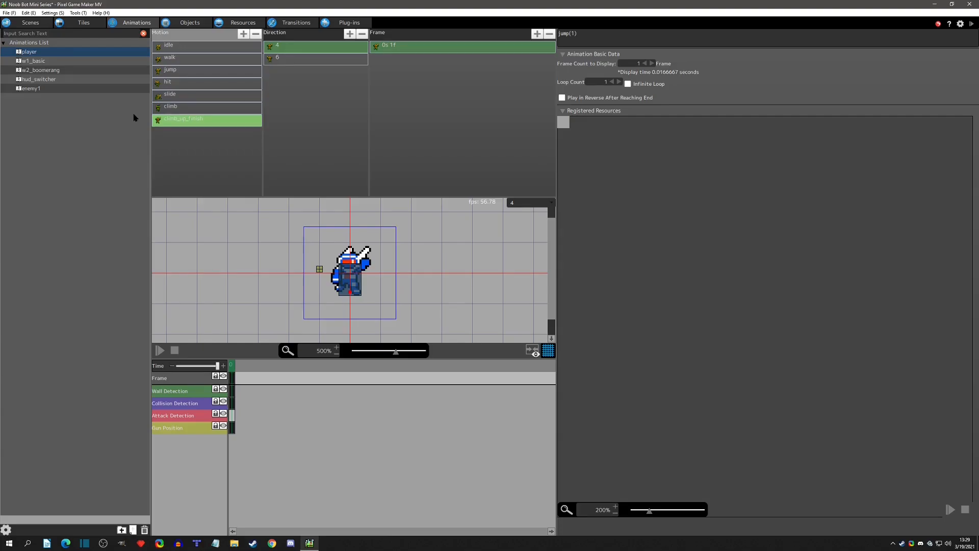
- Preview resource 1 and give climb_up_finish's direction 4 frame the first-row rear-view sprite with a display count of 8
left_click(282, 49)
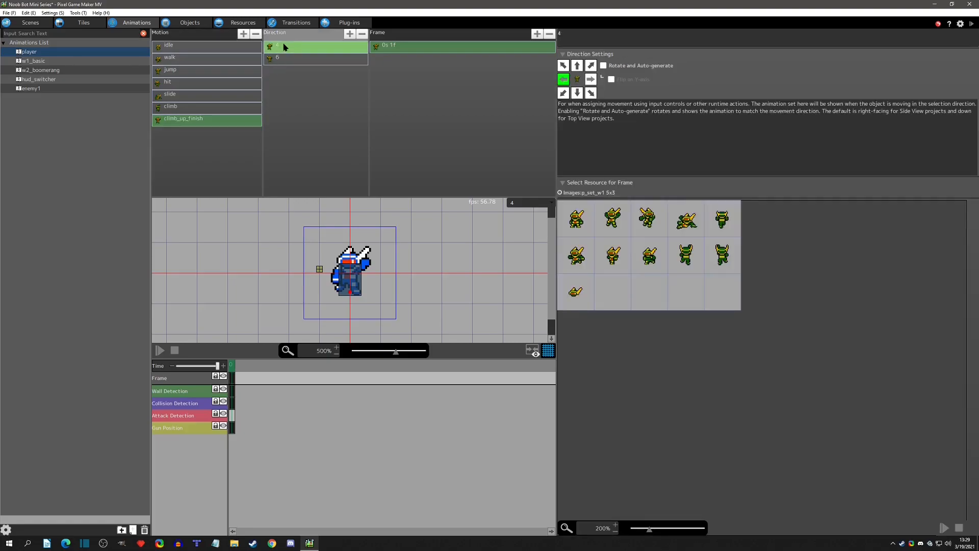
left_click(528, 203)
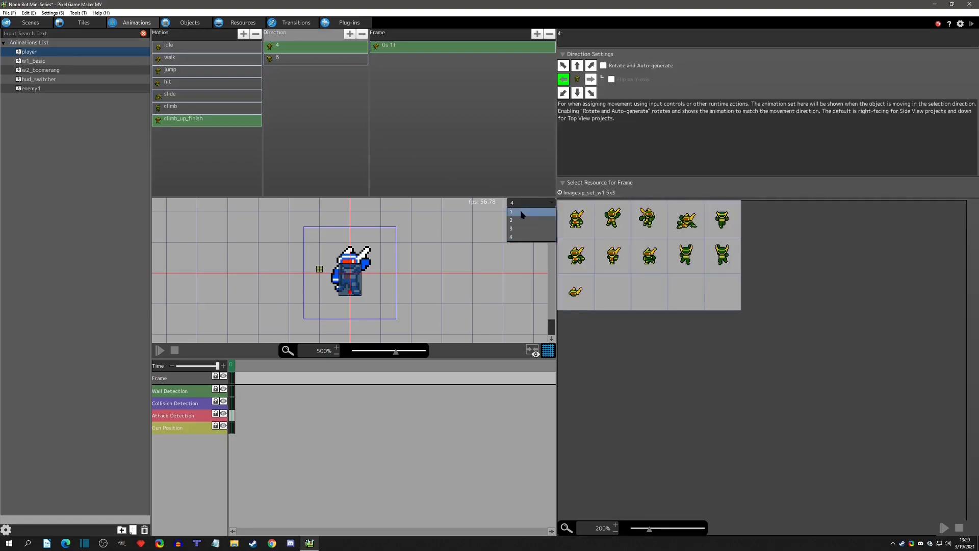
left_click(528, 209)
left_click(389, 51)
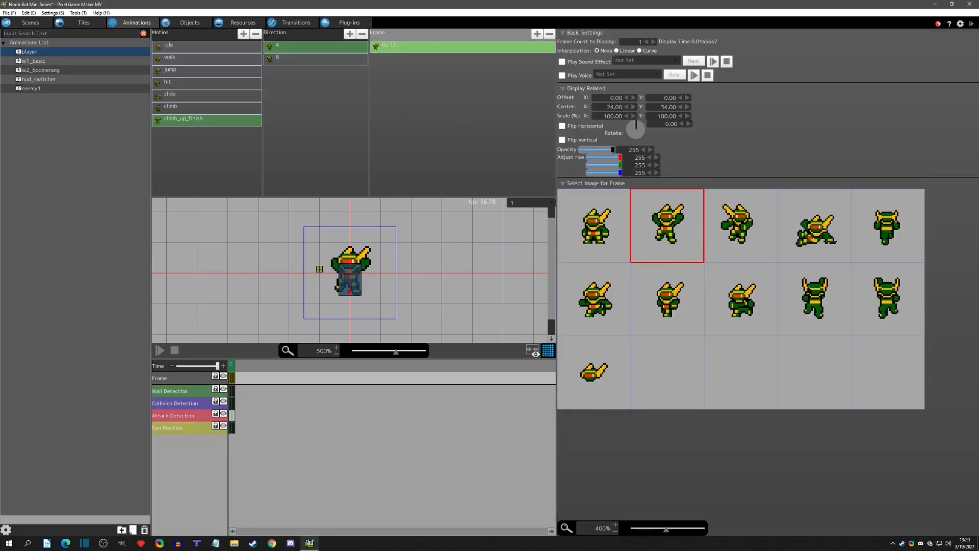
left_click(862, 248)
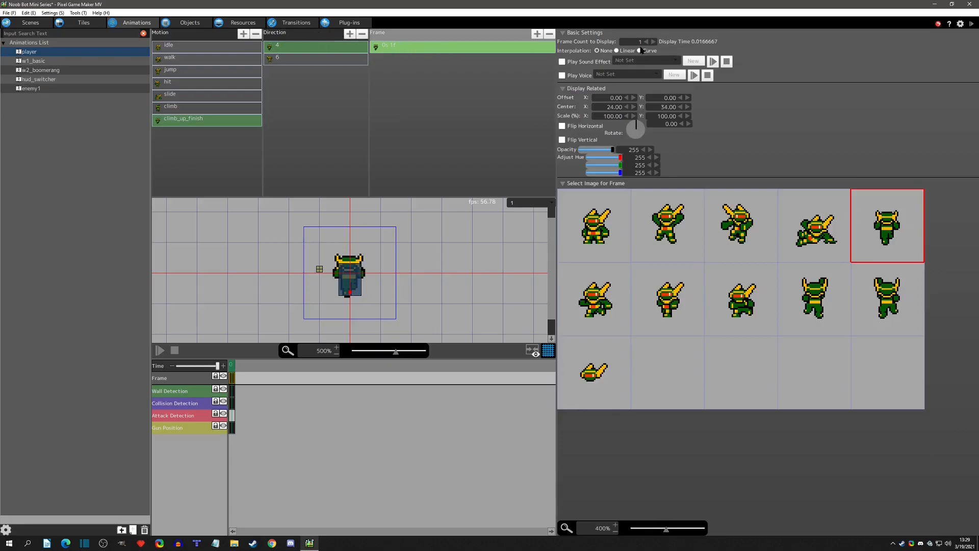
left_click(638, 42)
type("8")
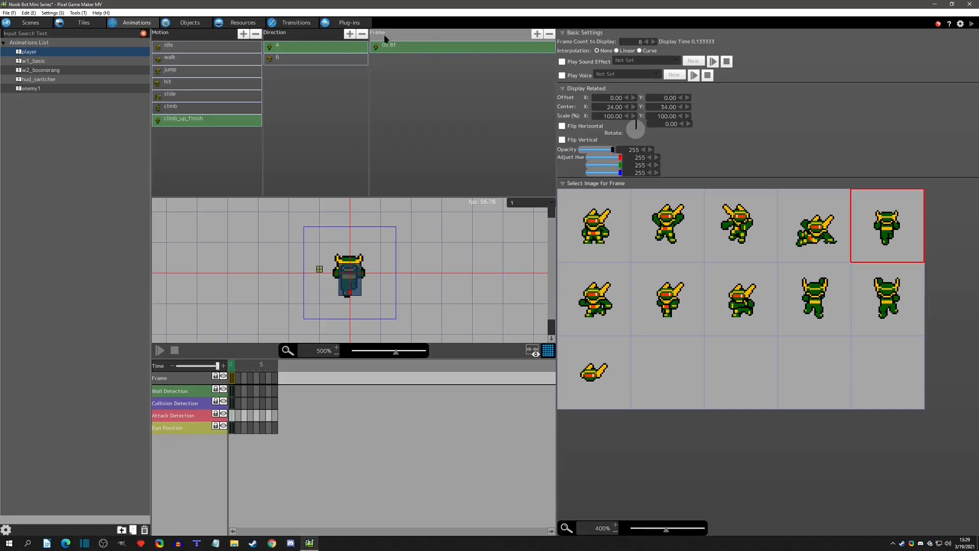
- Set the direction 6 frame of climb_up_finish to a display count of 8
left_click(332, 60)
left_click(424, 47)
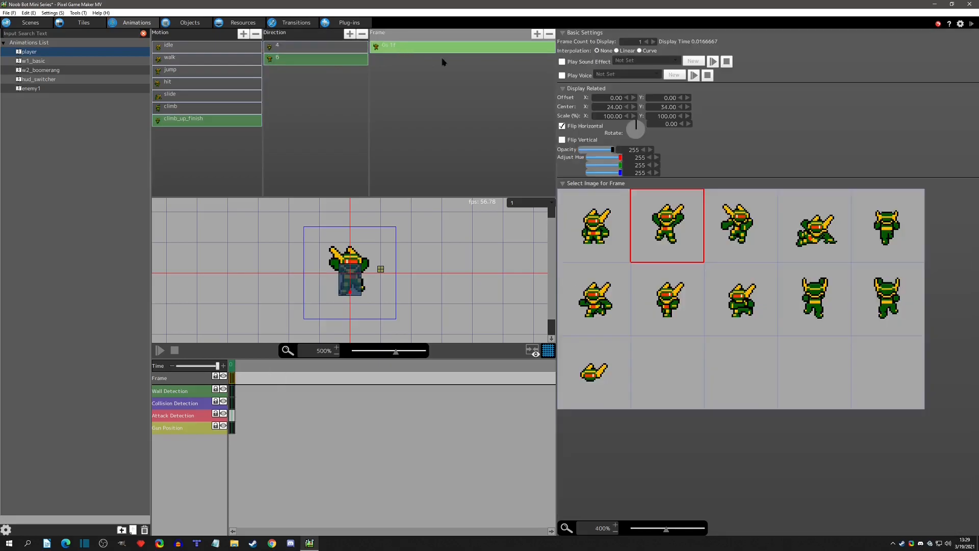
double_click(636, 41)
type("8")
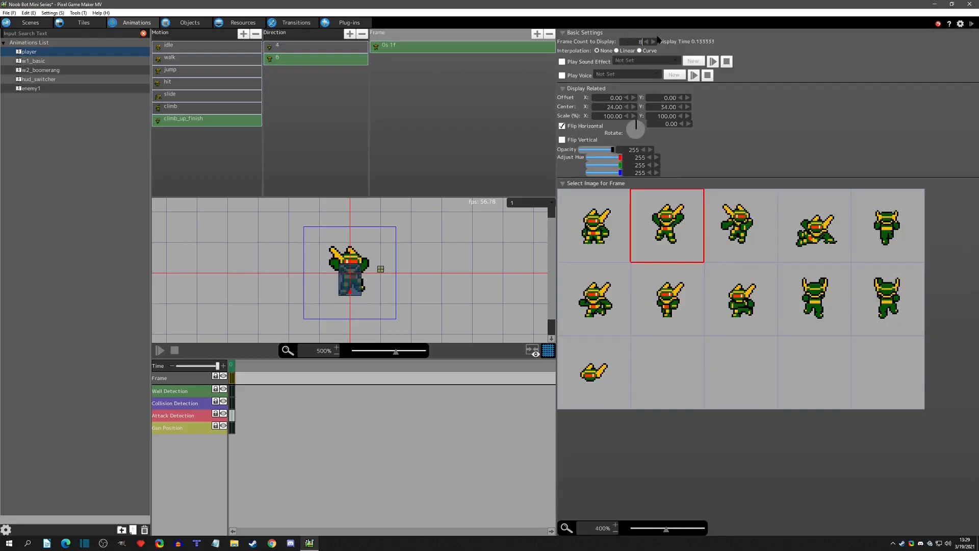
key("Return")
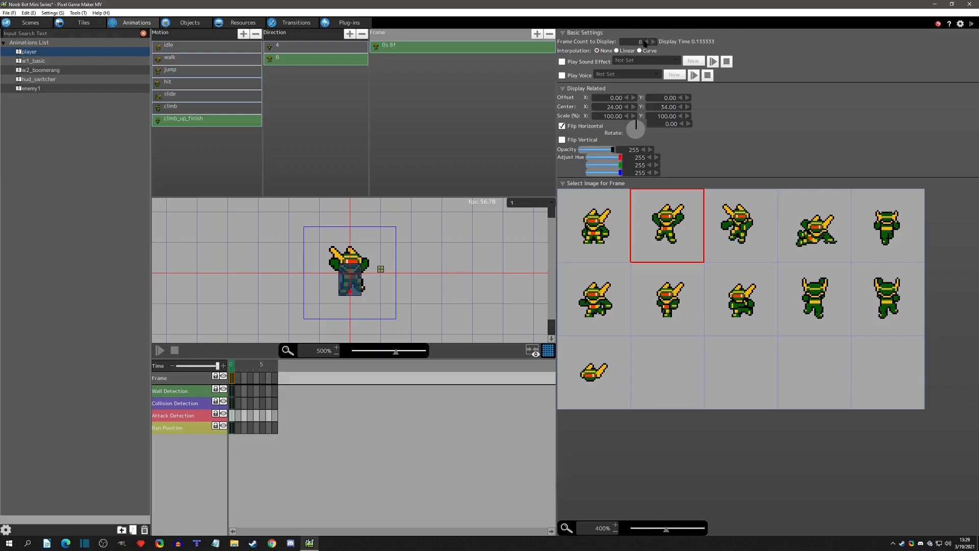
- Assign the first-row rear-view sprite to the direction 6 frame of climb_up_finish
left_click(308, 57)
left_click(307, 51)
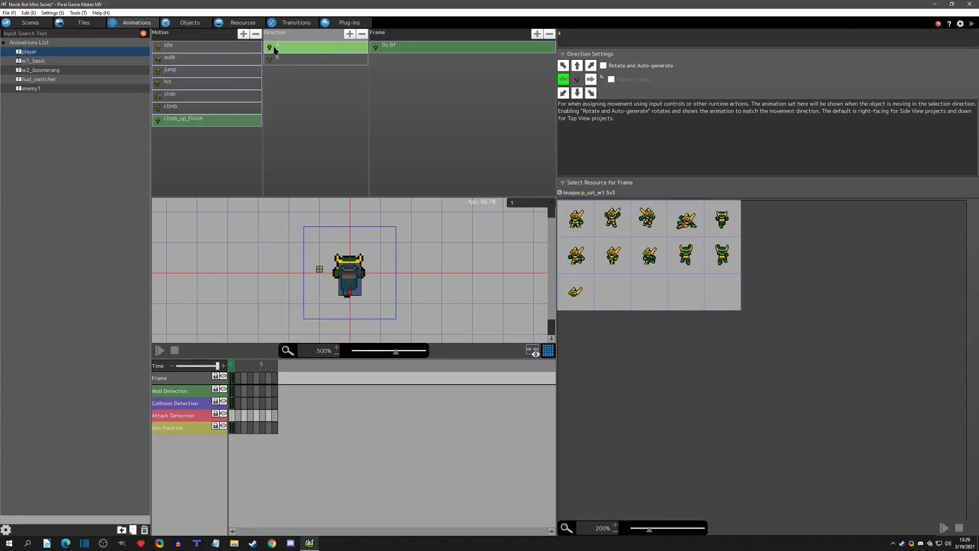
left_click(299, 57)
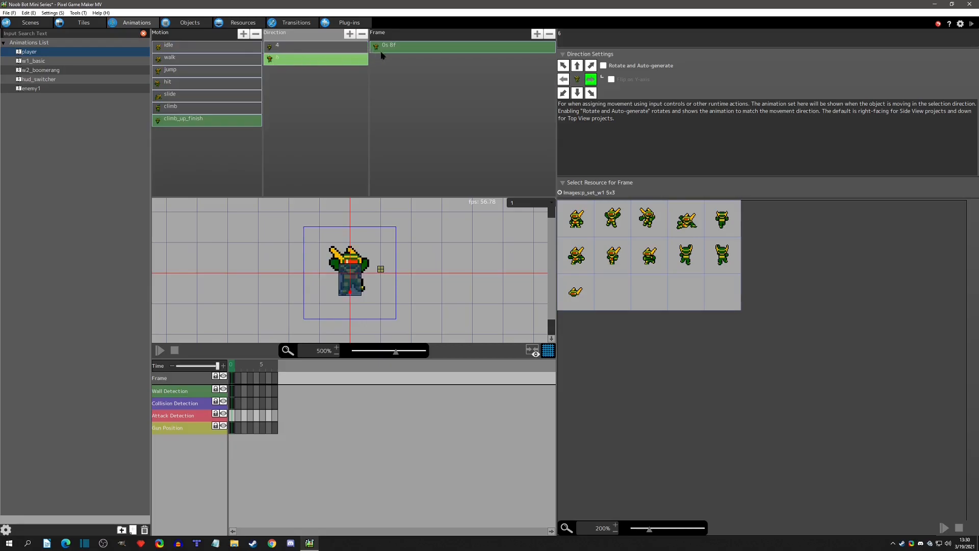
left_click(394, 48)
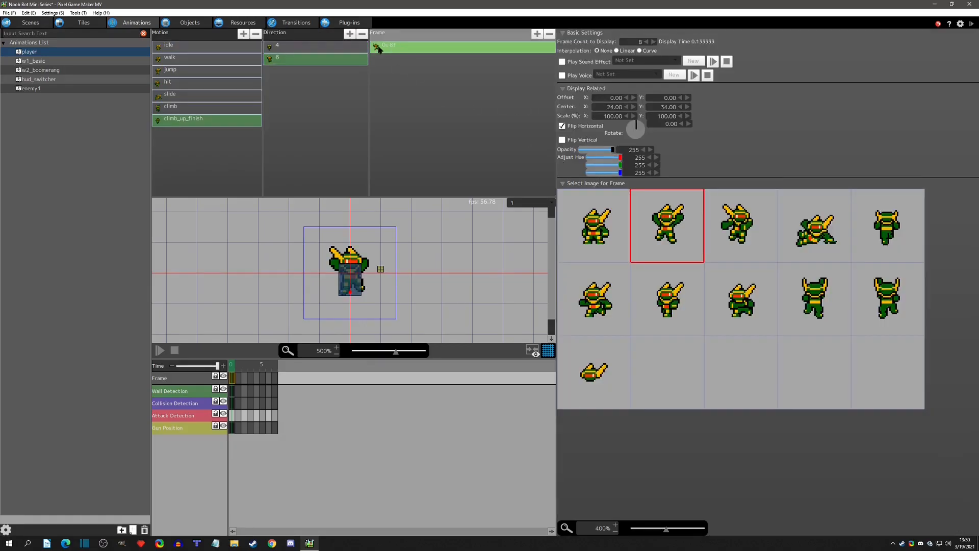
left_click(884, 258)
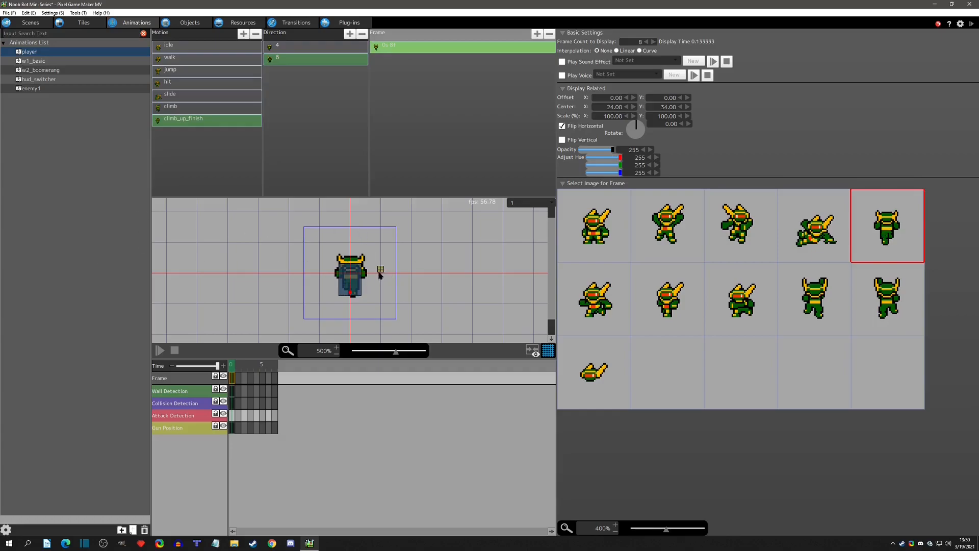
- Delete the Gun Position keyframe from directions 6 and 4 of the climb_up_finish motion
left_click(233, 428)
right_click(232, 428)
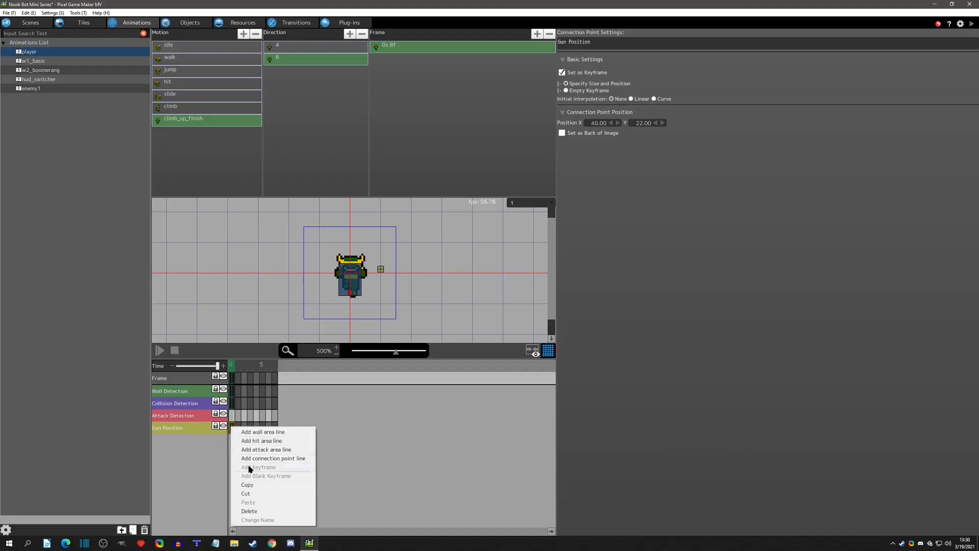
left_click(250, 509)
left_click(284, 50)
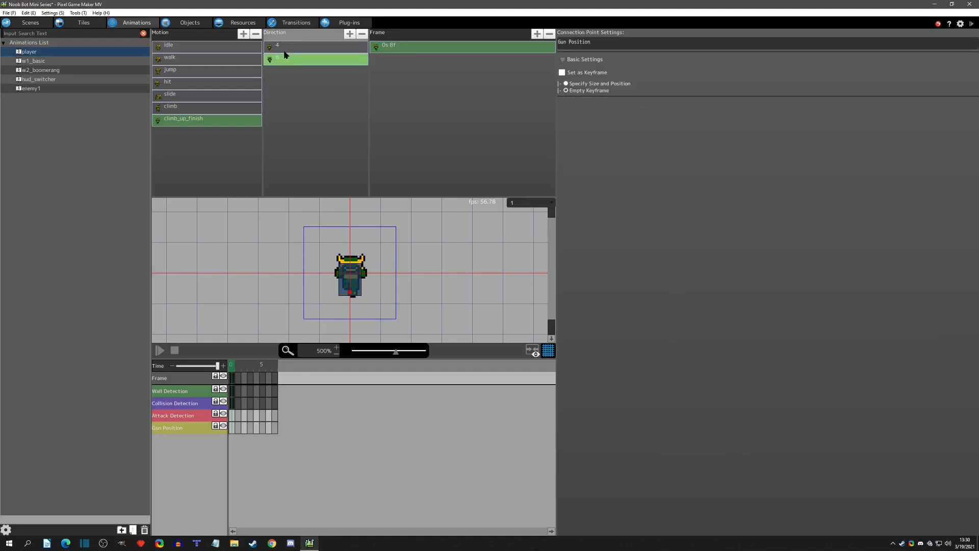
left_click(235, 433)
right_click(236, 433)
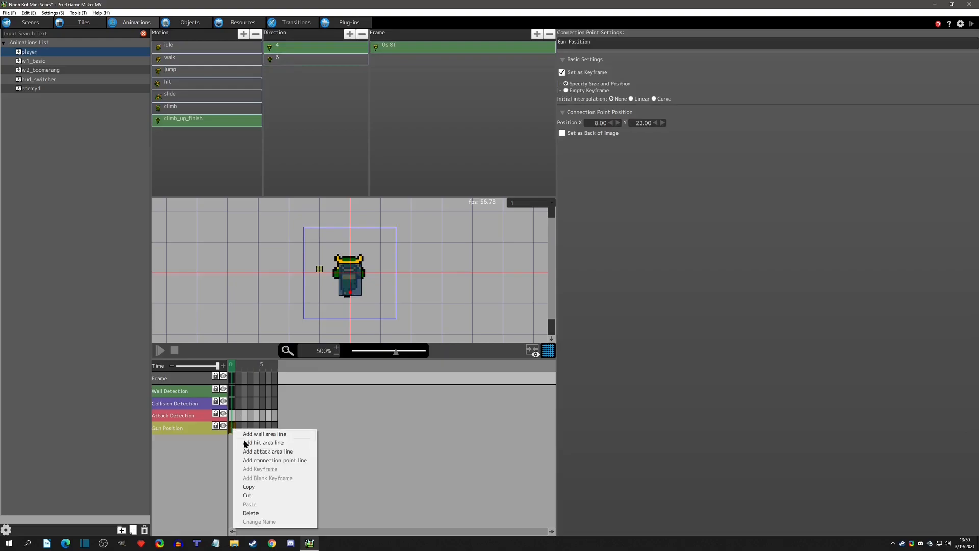
left_click(257, 505)
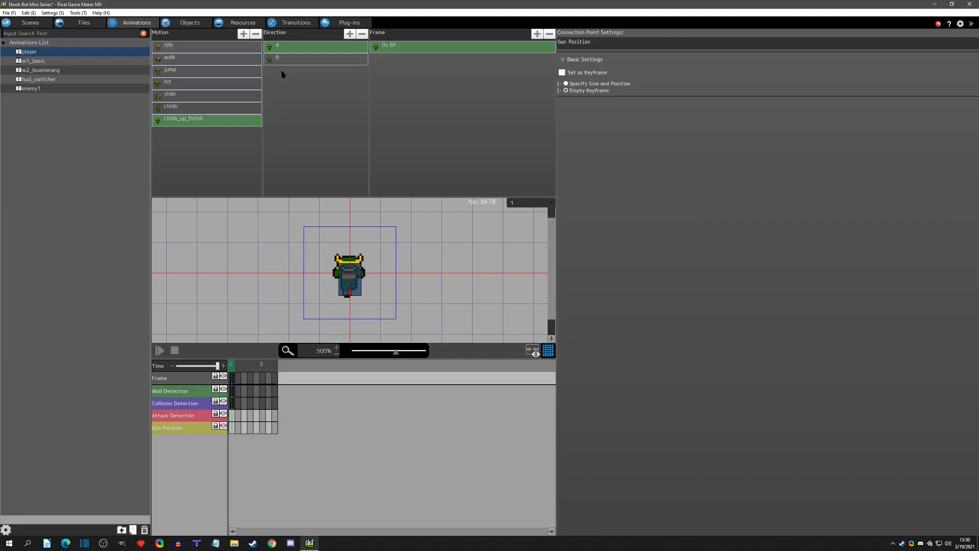
- Duplicate the player object's fall action, place the copy just above climb move, and assign it the climb_up_finish motion
left_click(189, 22)
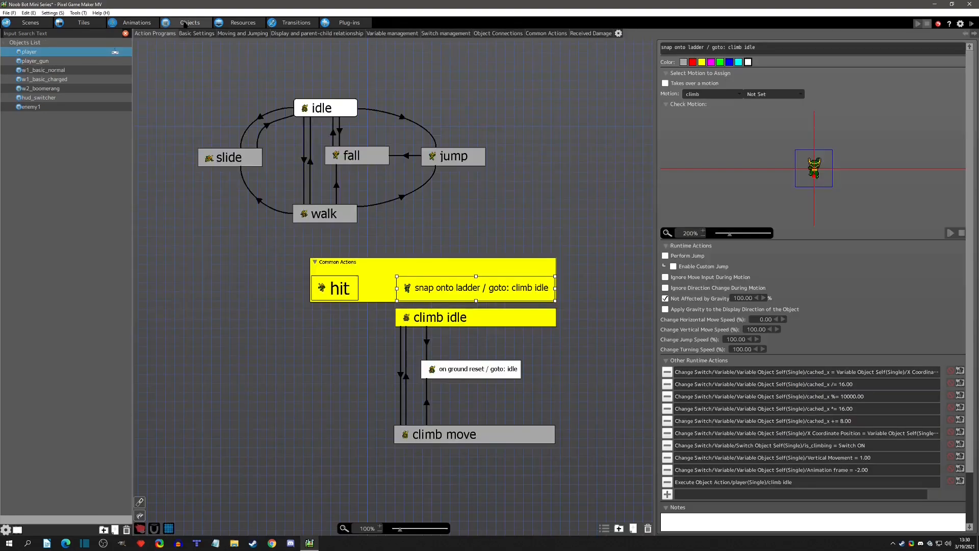
left_click(352, 156)
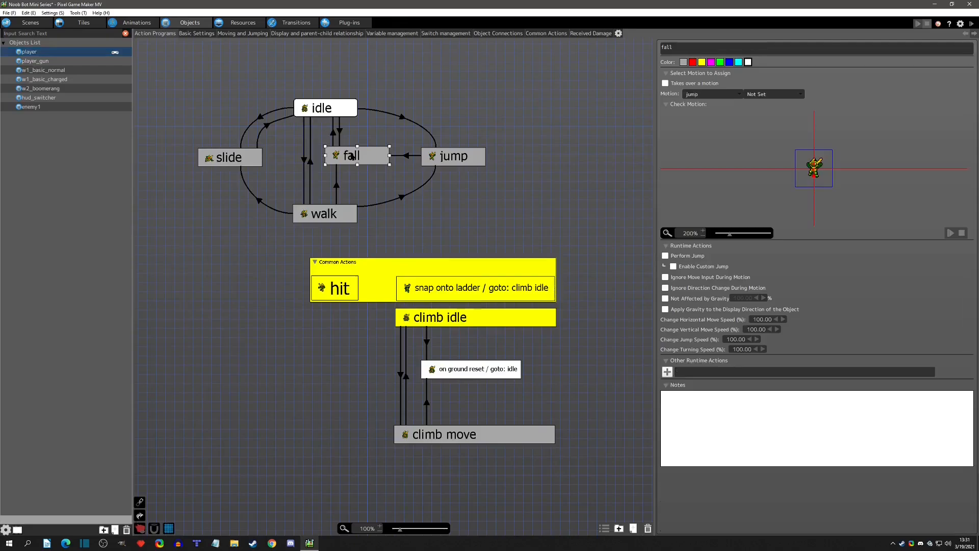
left_click(540, 380)
key("ctrl+v")
left_click_drag(546, 387, 509, 395)
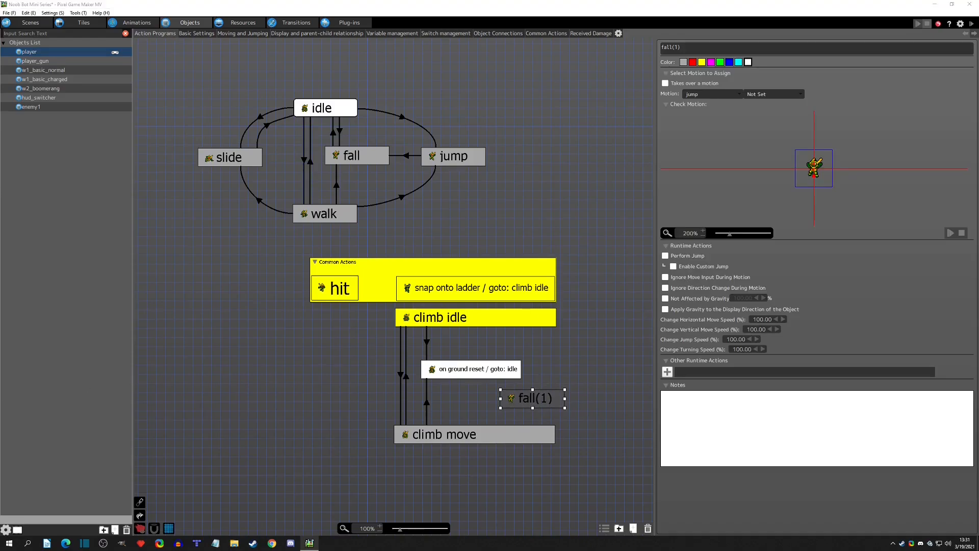
left_click(720, 96)
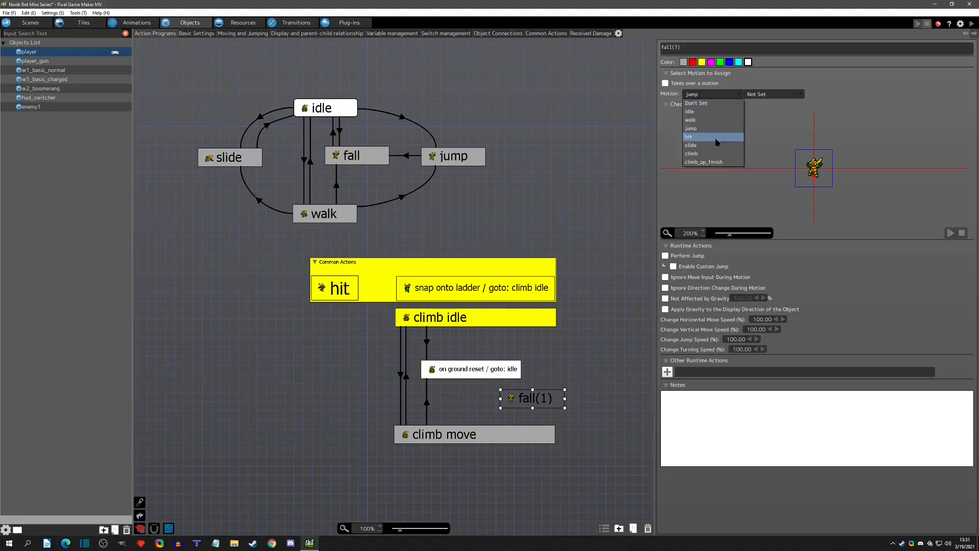
left_click(714, 162)
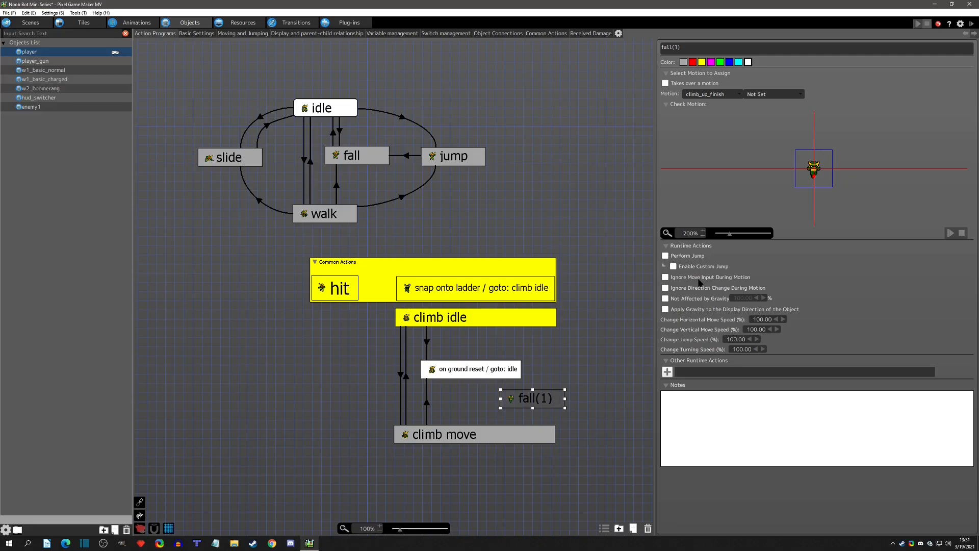
- Name the copied action "finish climb up" and make it ignore move input and direction changes during motion
left_click(666, 47)
type("finish climb up")
key("Return")
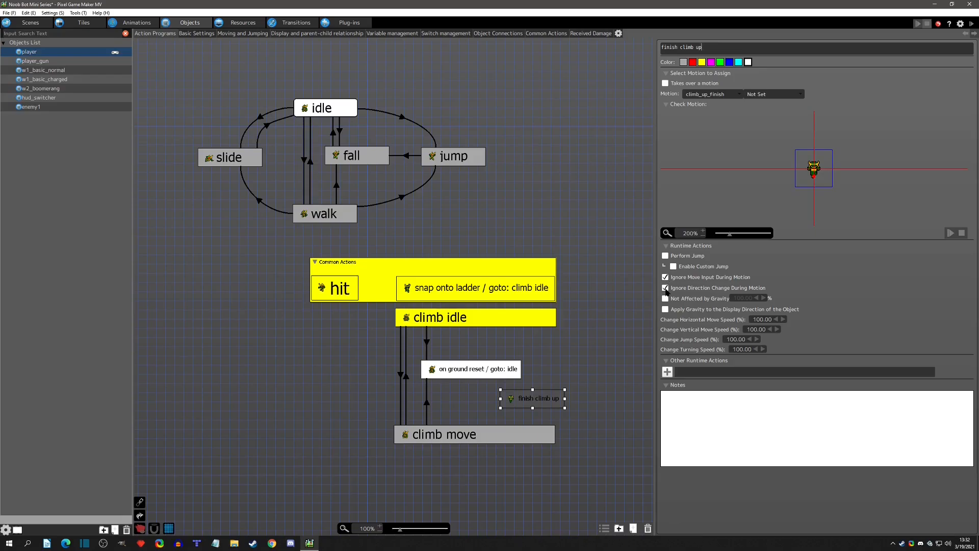
- Make finish climb up unaffected by gravity, with horizontal move speed 0% and vertical move speed 300%
left_click(665, 298)
double_click(763, 320)
type("0")
key("Return")
double_click(748, 329)
type("3")
key("Return")
- Add a Set Move Direction and Move runtime action to finish climb up, using direction 0 and a movement distance of 12 pixels
left_click(667, 372)
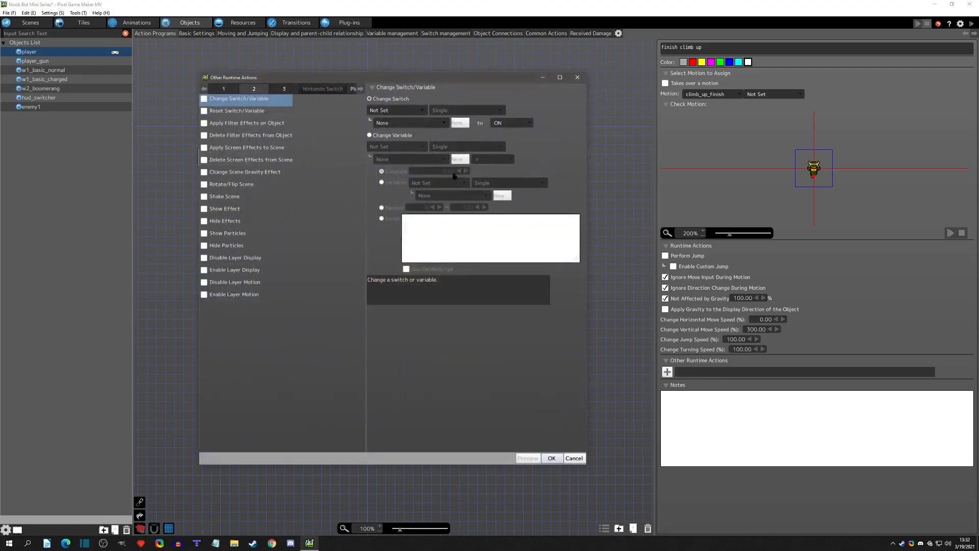
left_click(225, 92)
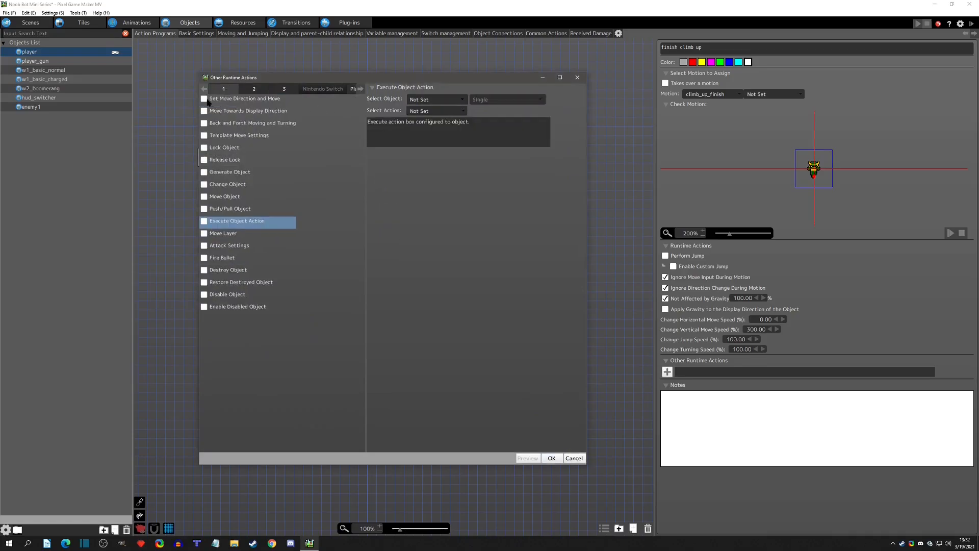
left_click(206, 99)
double_click(441, 120)
type("0")
left_click(371, 142)
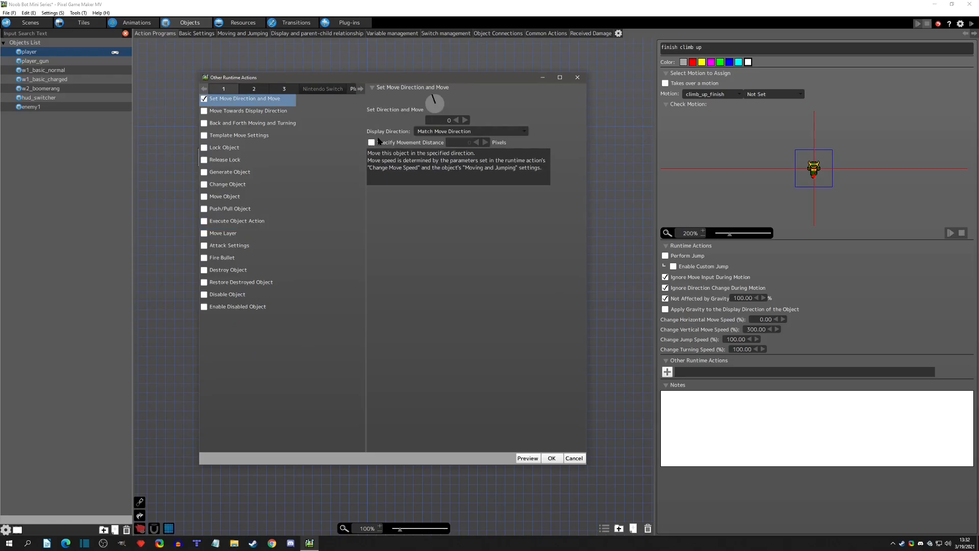
type("12")
left_click(555, 459)
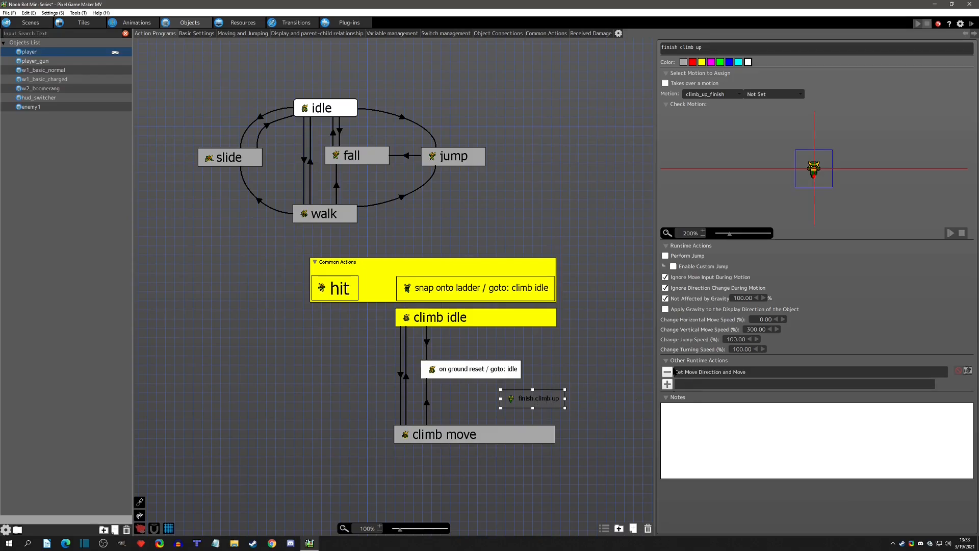
- Move the climb move action lower in the diagram and nudge the "on ground reset / goto: idle" action slightly
left_click_drag(499, 434, 497, 470)
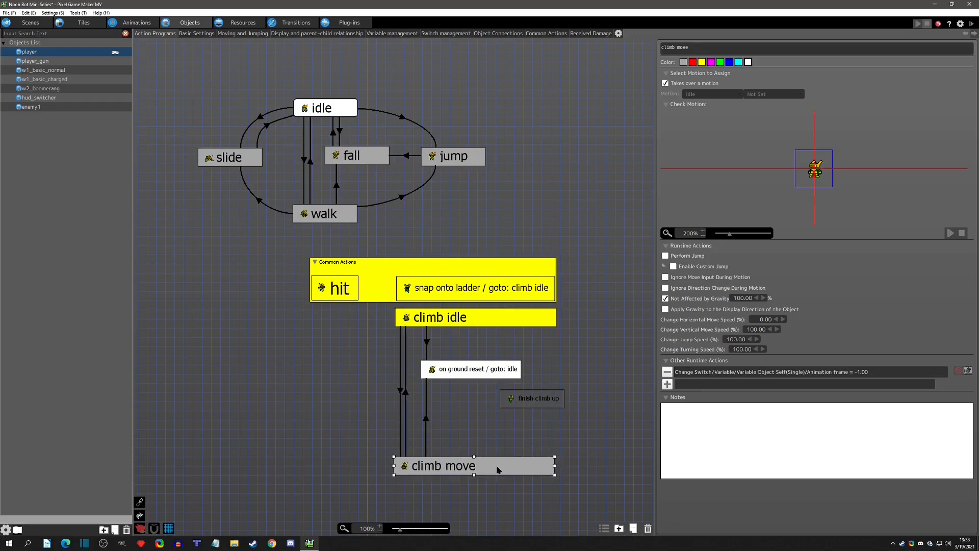
left_click(488, 373)
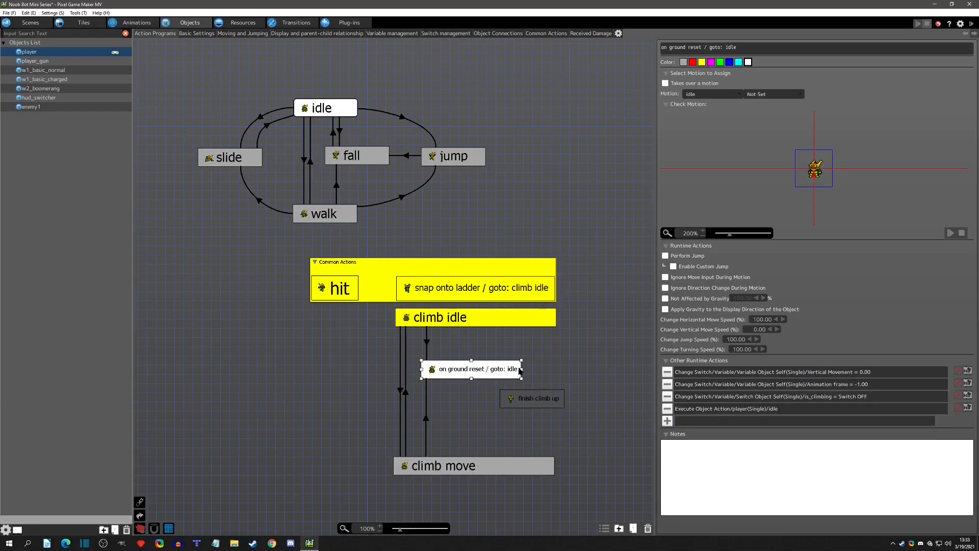
mouse_move(522, 374)
left_mouse_down()
mouse_move(511, 378)
mouse_move(521, 375)
left_mouse_up()
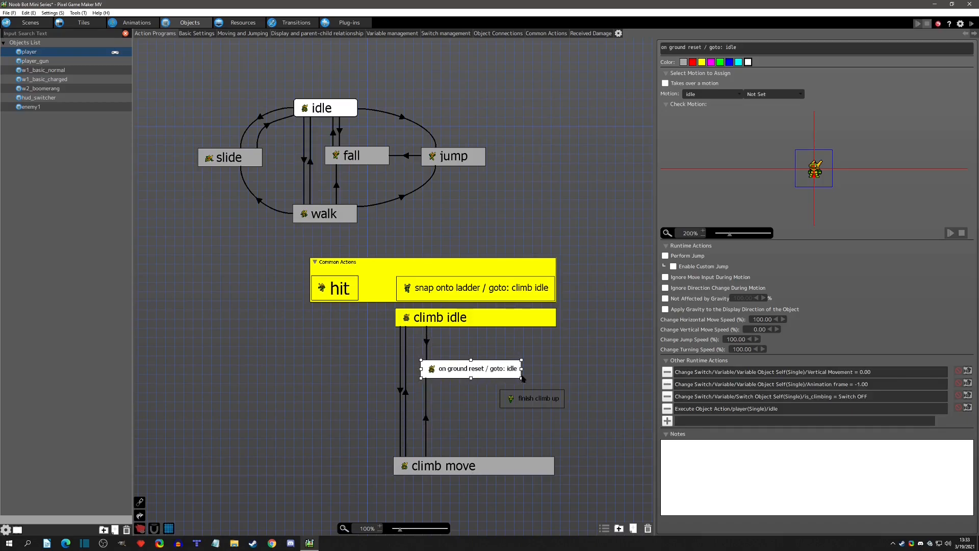
- Move the finish climb up action slightly lower in the diagram and link climb idle to it
left_click(537, 402)
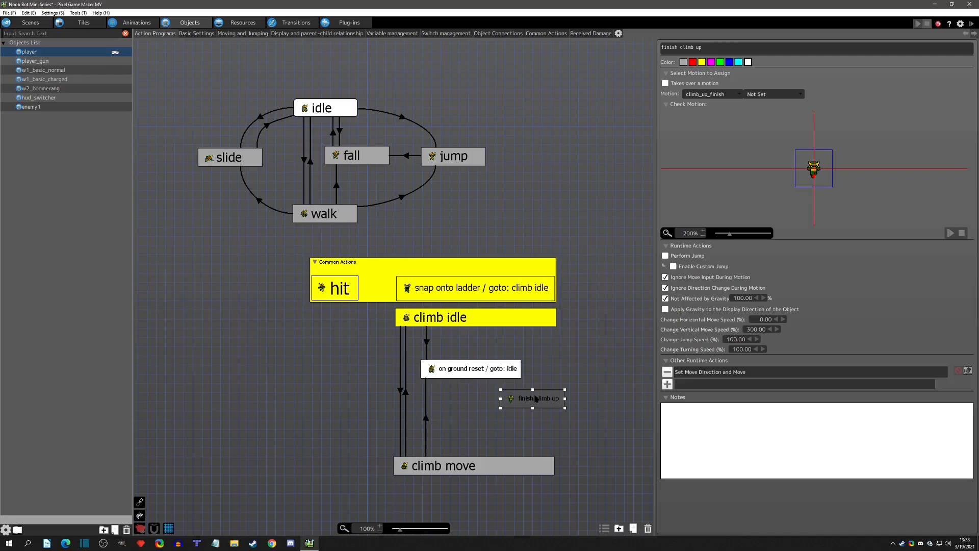
left_click_drag(542, 401, 528, 414)
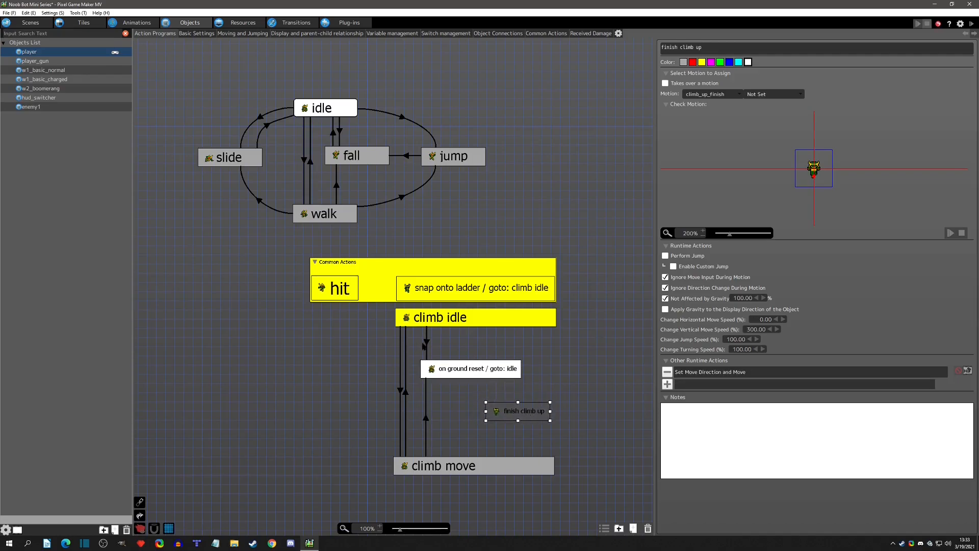
right_click(535, 324)
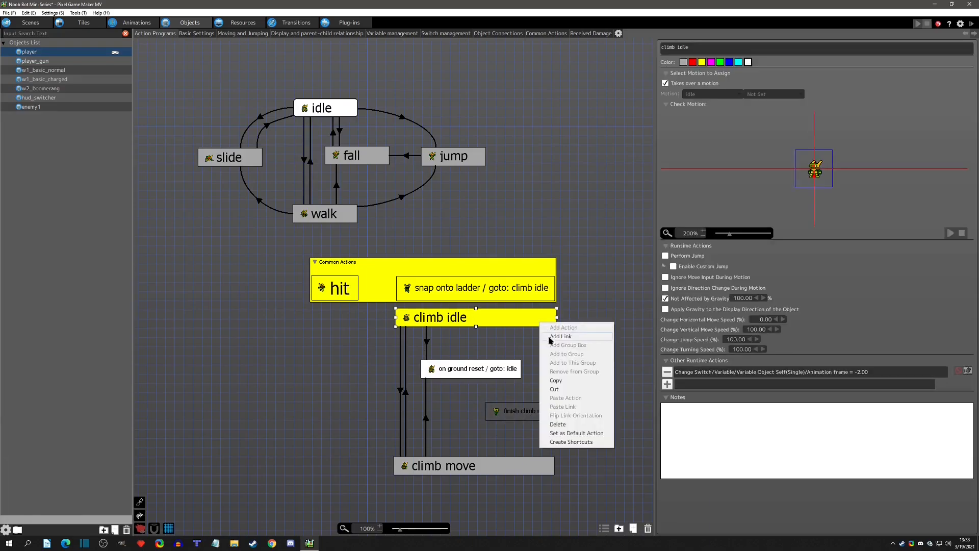
left_click(557, 336)
left_click(534, 414)
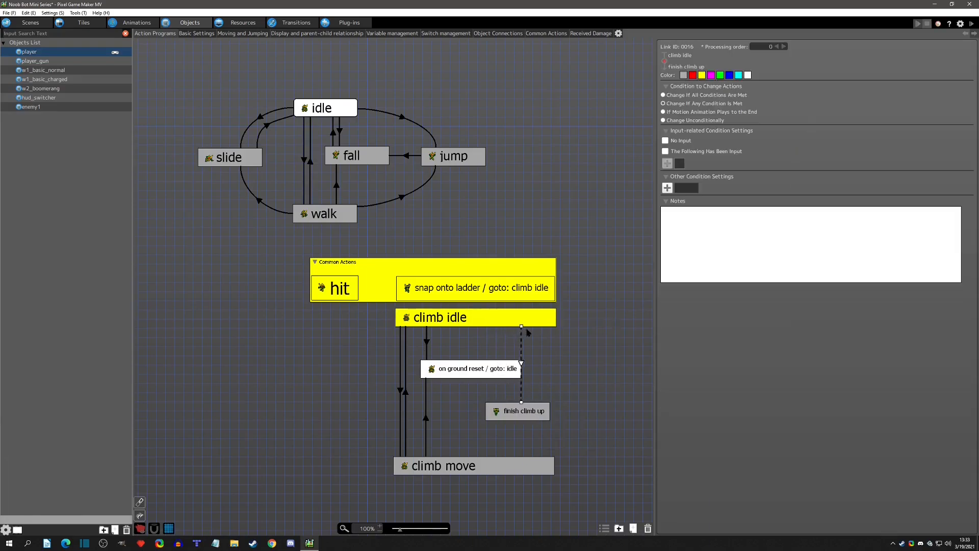
- Add a Switch/Variable Changes condition to the climb idle to finish climb up link, requiring Object Self's Area Detection != 2
left_click(667, 188)
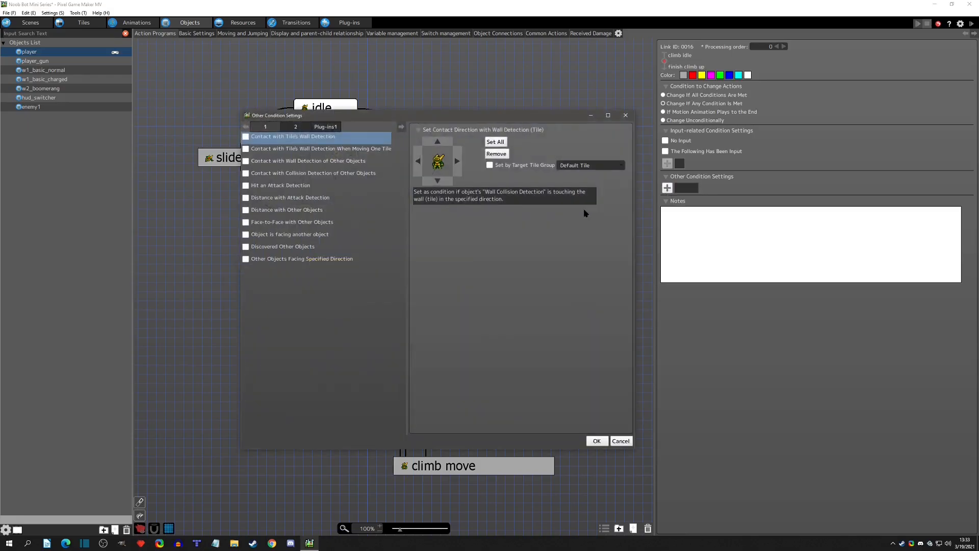
left_click(295, 126)
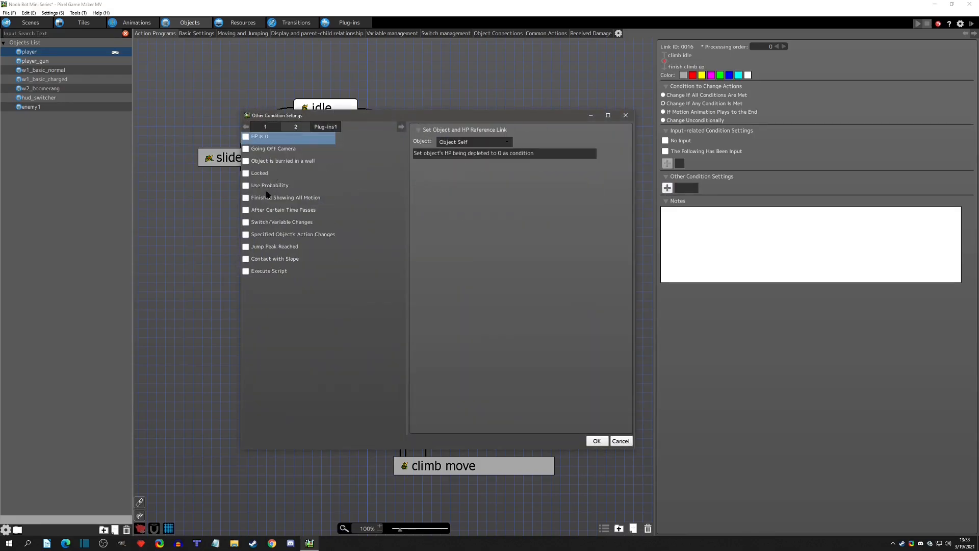
left_click(246, 222)
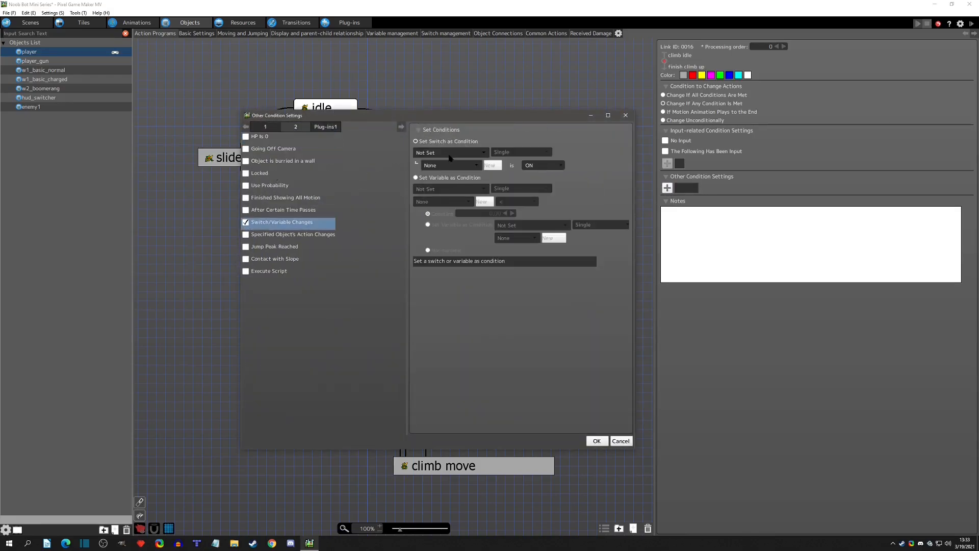
left_click(449, 178)
left_click(450, 190)
left_click(438, 208)
left_click(442, 202)
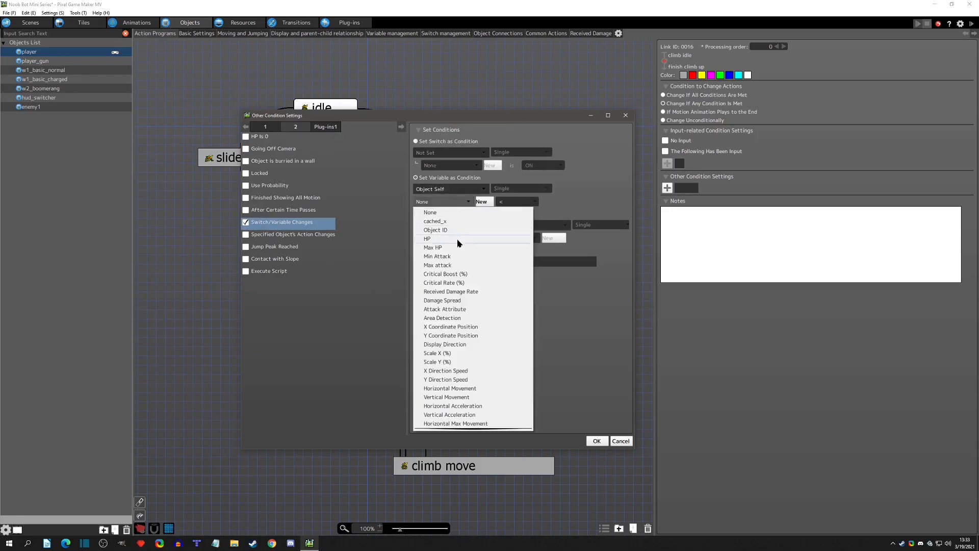
left_click(454, 309)
left_click(513, 202)
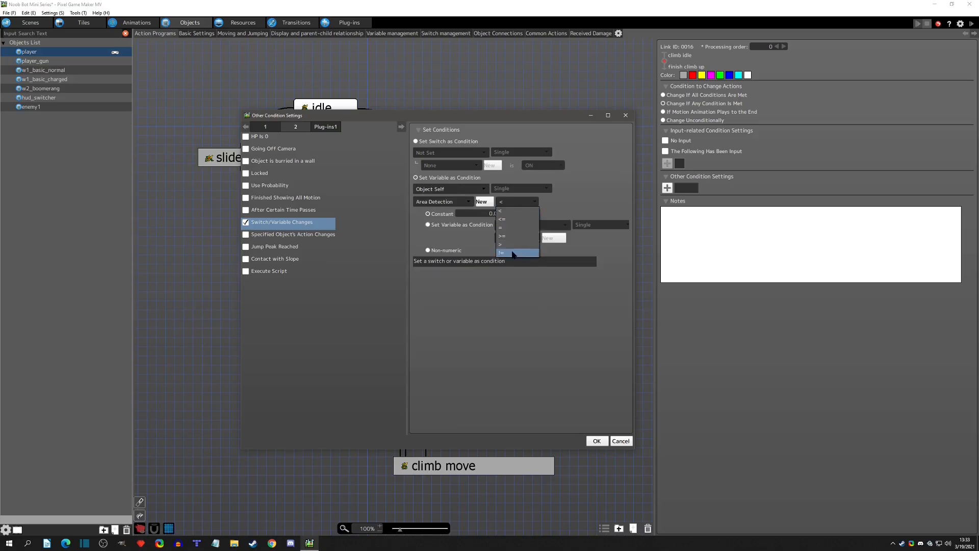
left_click(512, 254)
double_click(498, 214)
type("2")
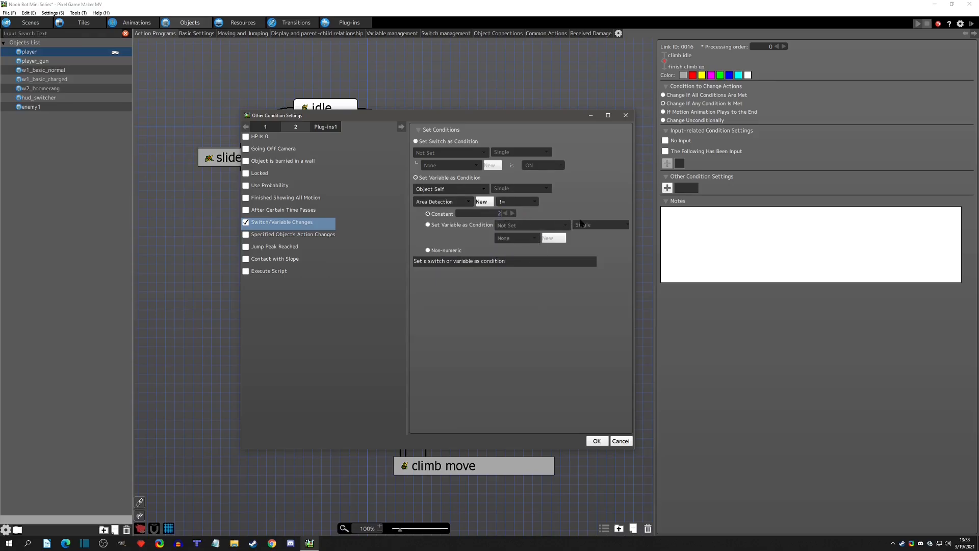
left_click(597, 440)
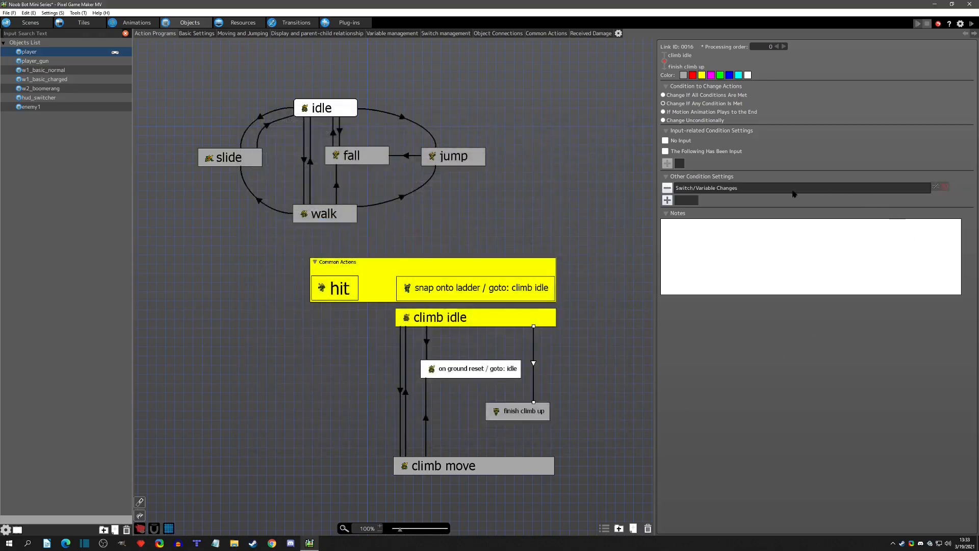
- Add a link from climb move to finish climb up, aligned vertically with the link from climb idle
left_click(559, 354)
left_click(534, 363)
right_click_drag(524, 469, 511, 426)
left_click_drag(511, 423, 536, 422)
- Link finish climb up straight up to "on ground reset / goto: idle", changing actions if the motion animation plays to the end
left_click(532, 413)
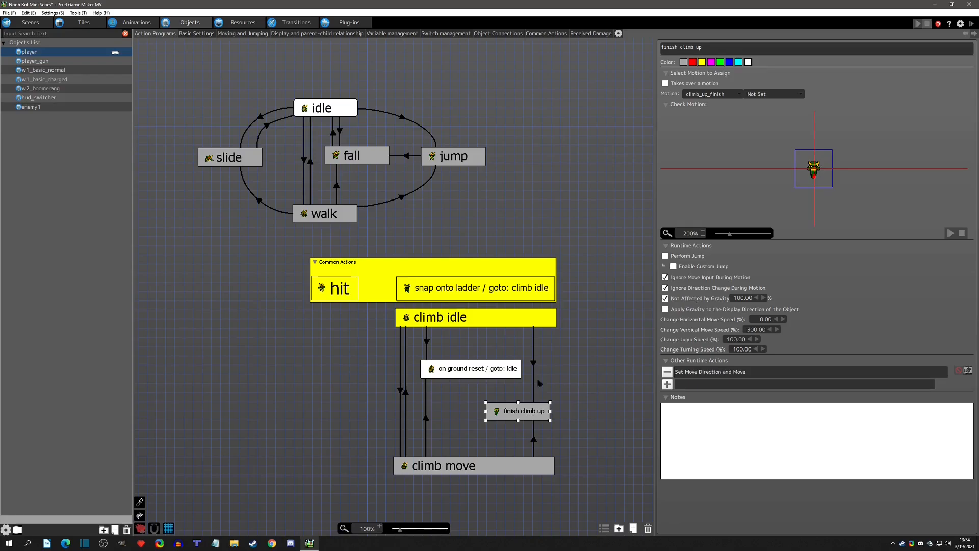
right_click(504, 408)
left_click(516, 425)
left_click(487, 375)
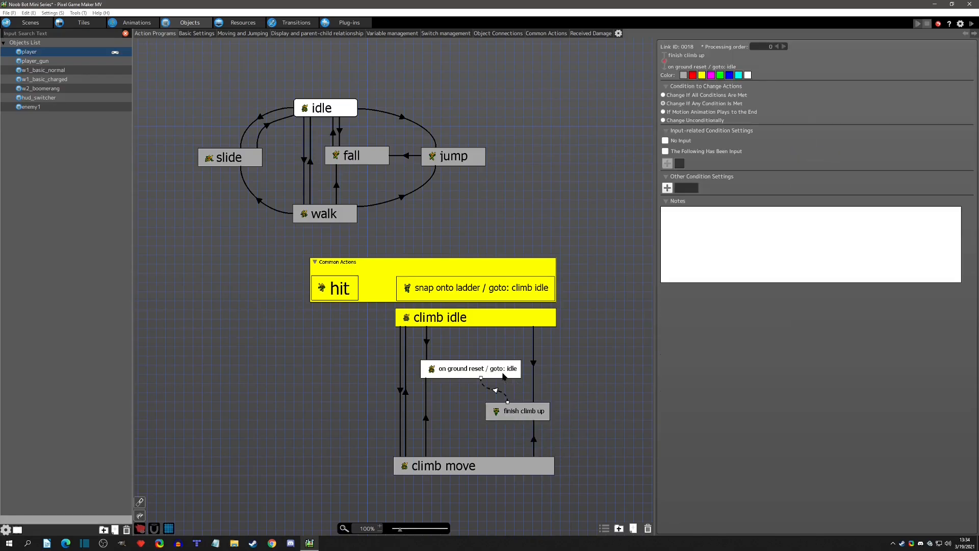
left_click_drag(481, 381, 503, 378)
left_click(679, 113)
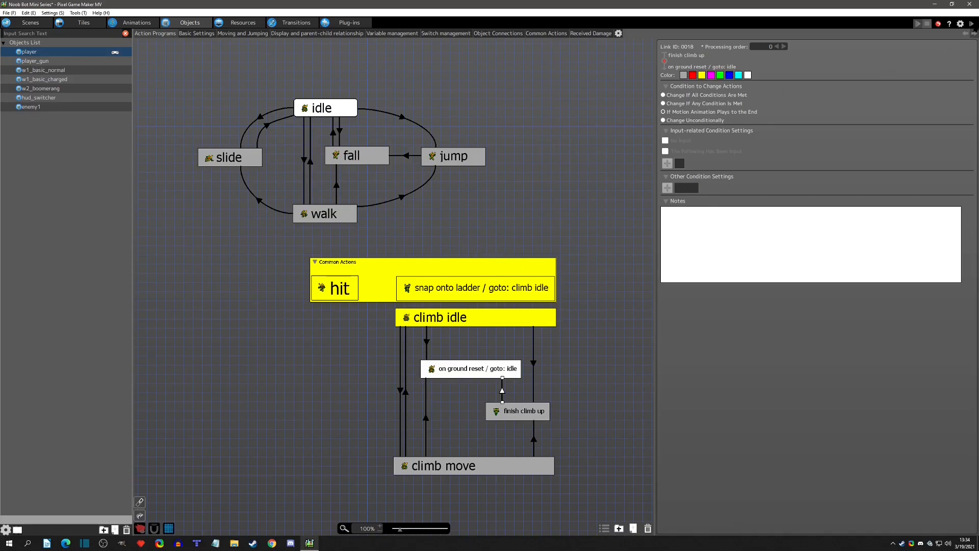
- Run a test play, climb the player to the top of the ladder, step off sideways, and close the game
left_click(974, 25)
key("Left")
key("Up")
key("Up")
key("Up")
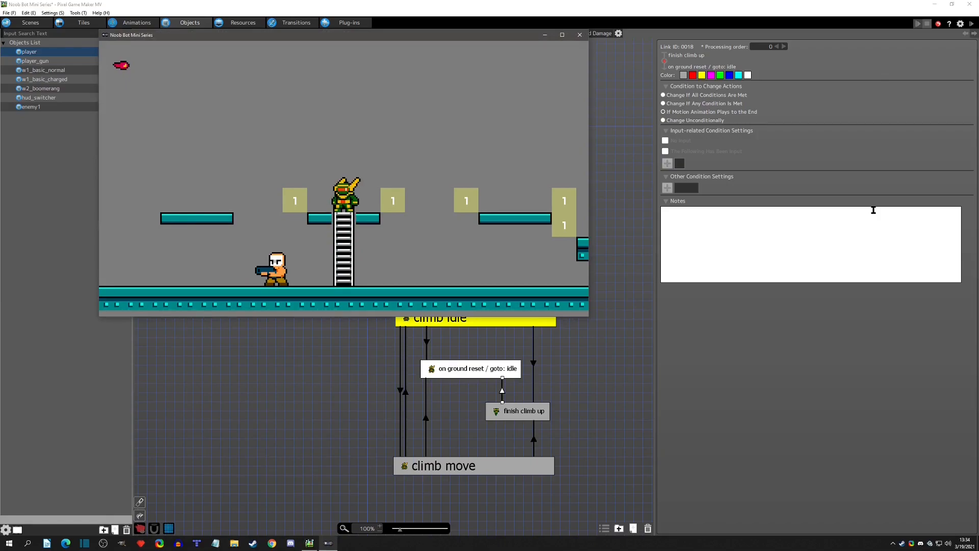
key("Right")
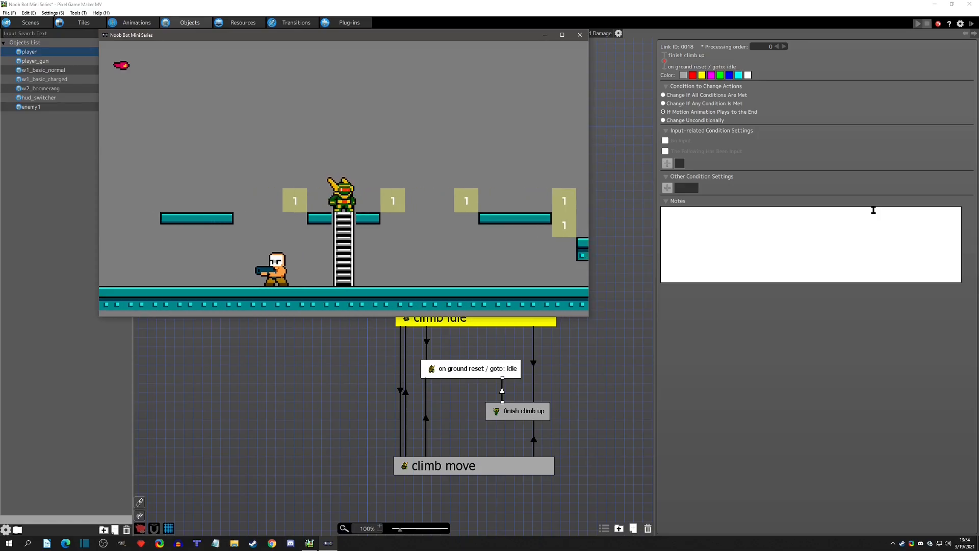
key("Left")
key("Up")
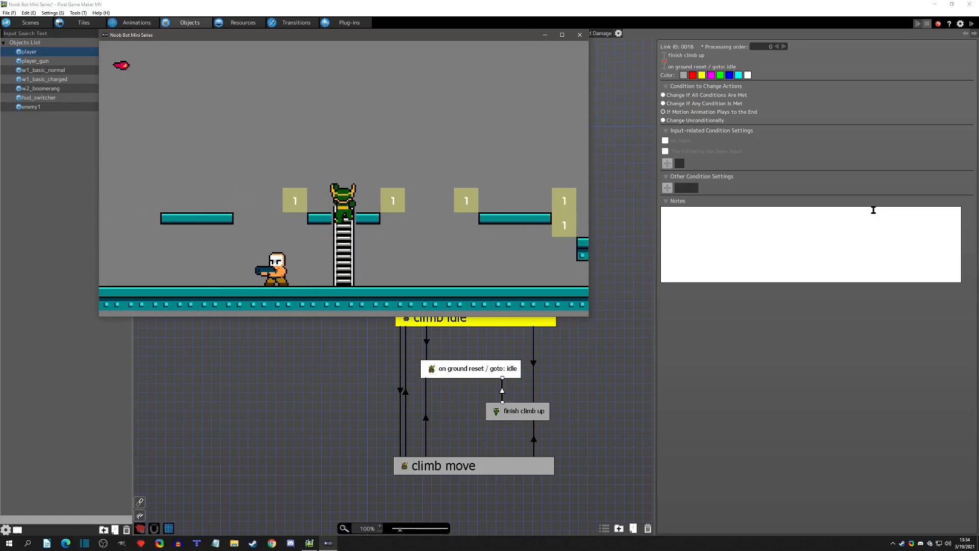
key("Right")
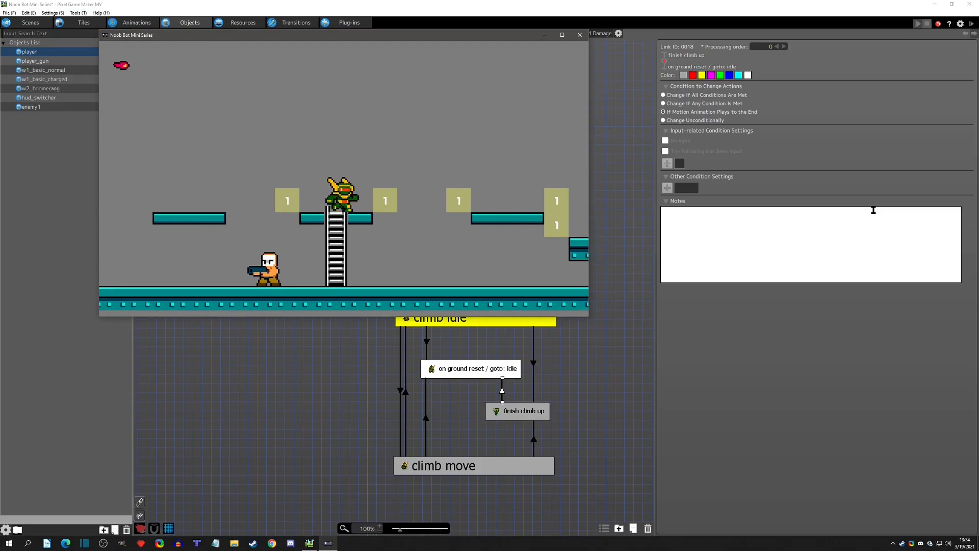
key("Left")
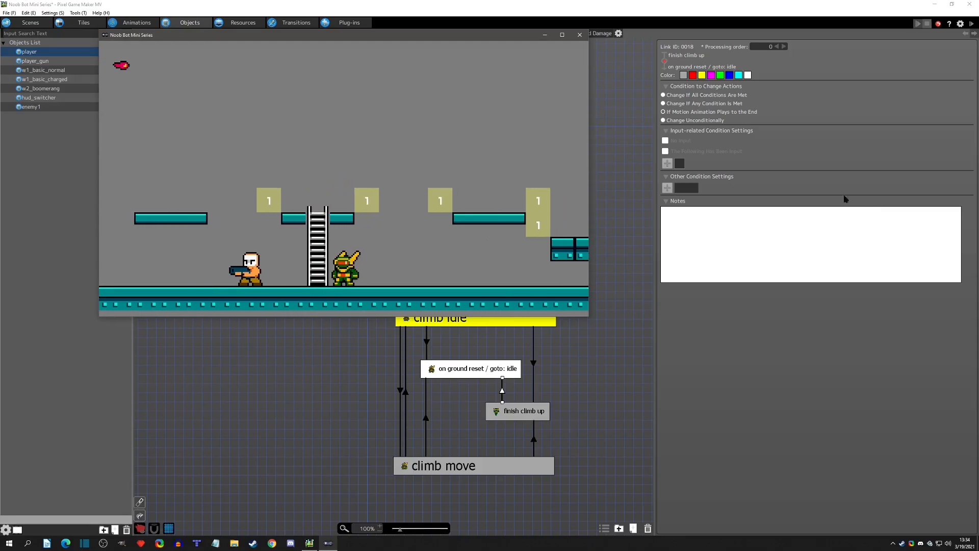
left_click(580, 36)
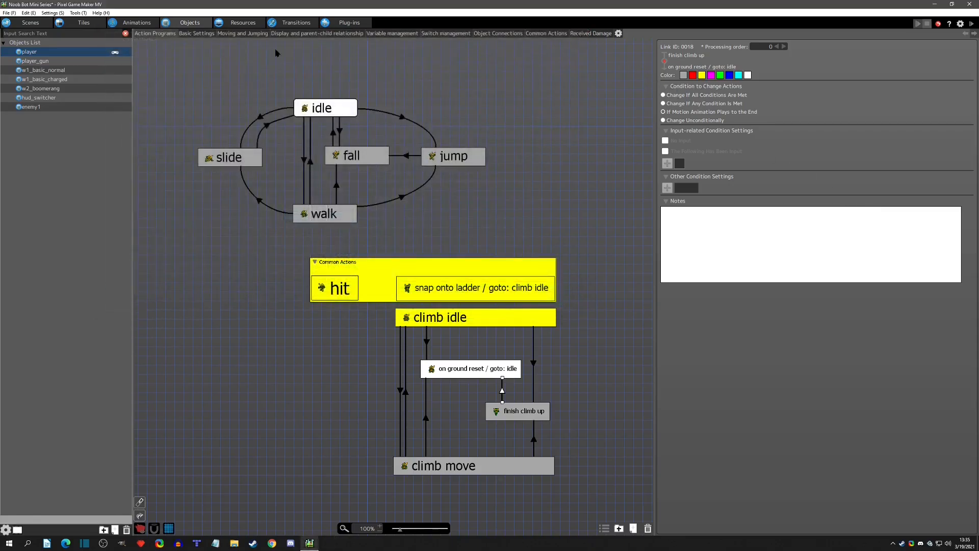
- Inspect the direction 4 frame of the player's climb_up_finish motion and compare it with the climb motion
left_click(134, 22)
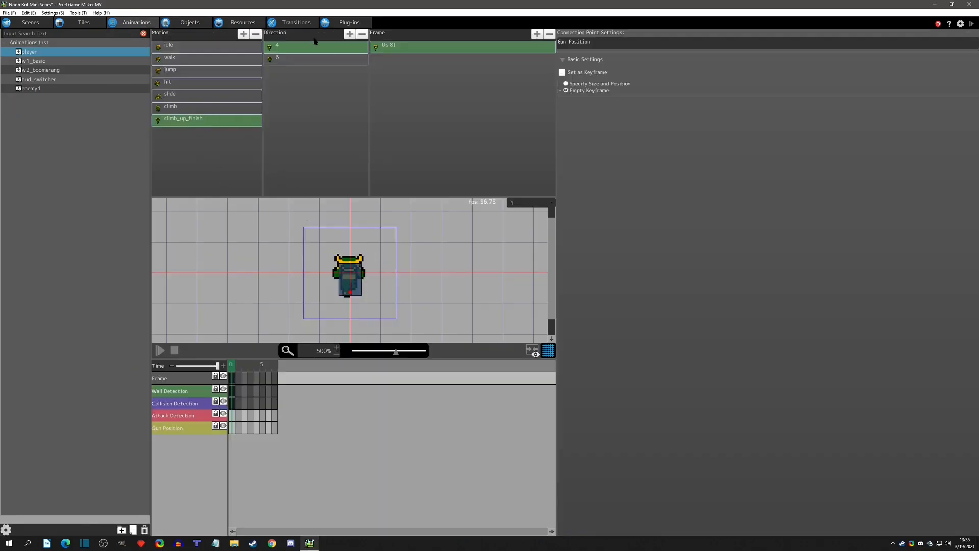
left_click(391, 42)
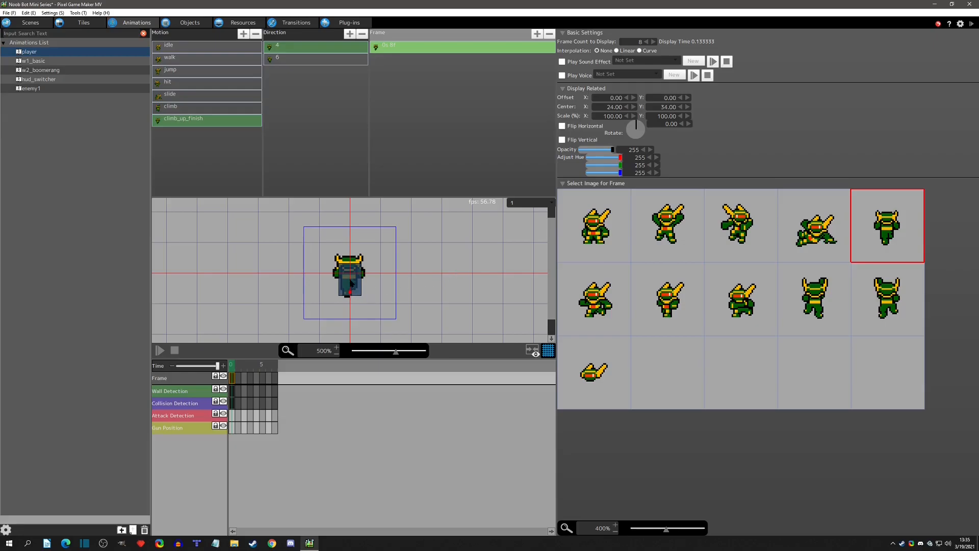
left_click(180, 108)
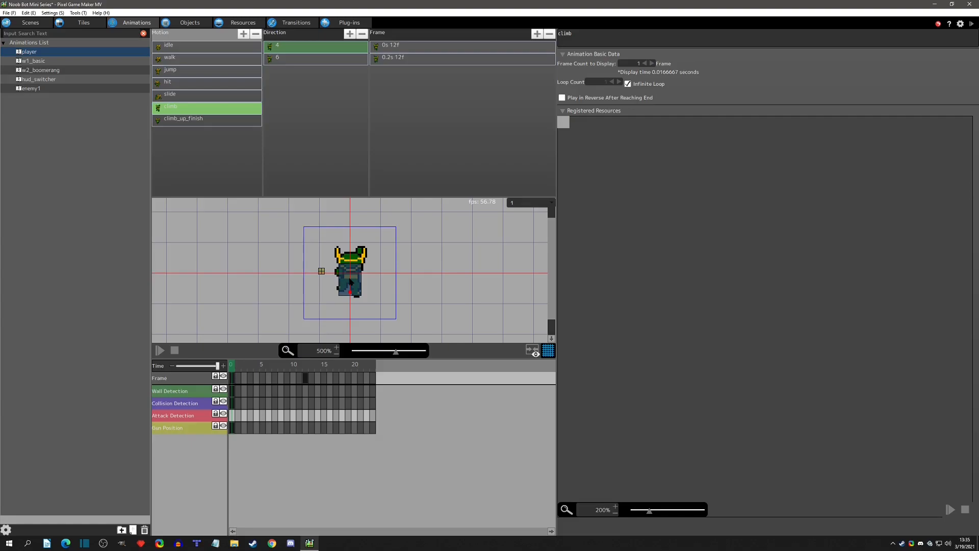
- Test play the game again, repeatedly climbing the ladder and walking around on the upper platform
left_click(972, 24)
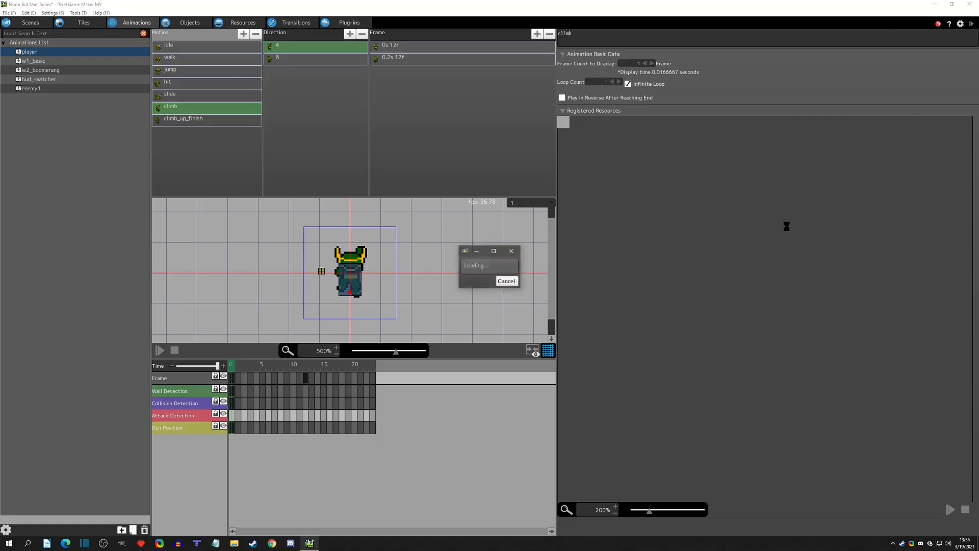
key("Left")
key("Up")
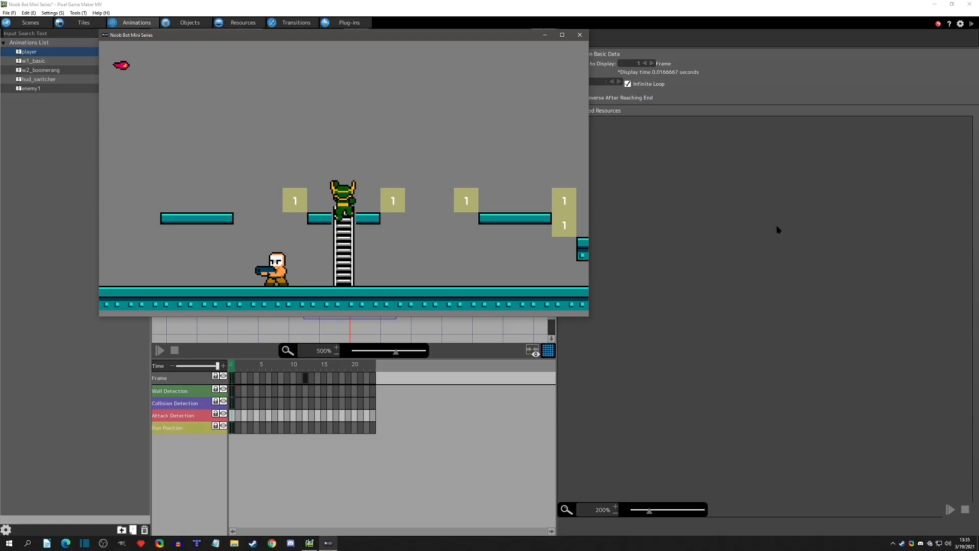
key("Right")
key("Left")
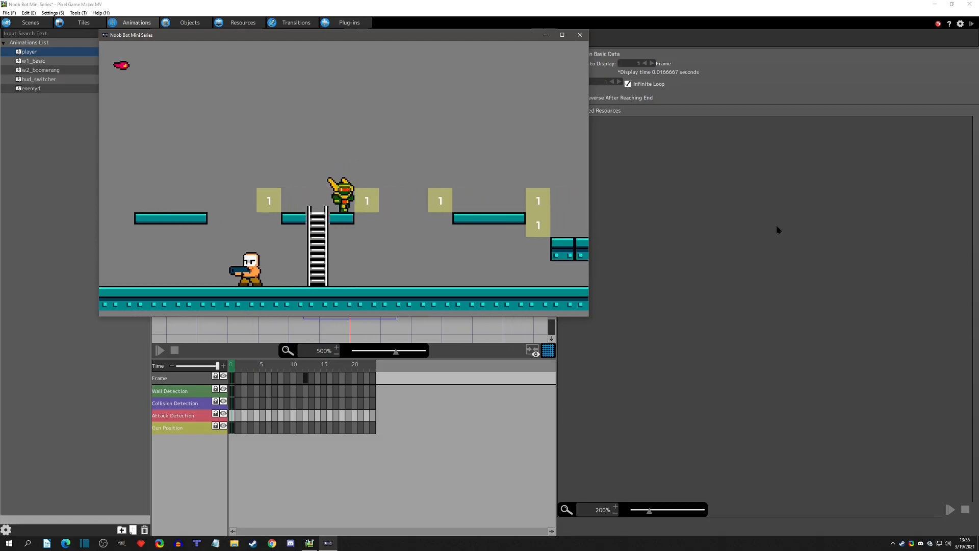
key("Right")
key("Left")
key("Up")
key("Right")
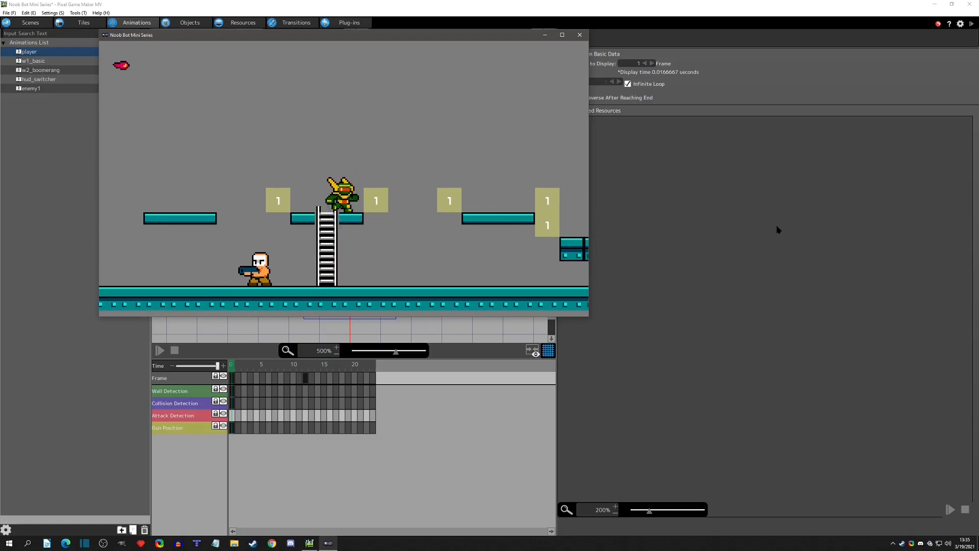
- Continue the test play, climbing the ladder repeatedly and turning the player both ways on the upper platform while shooting
key("Left")
key("Up")
key("Right")
key("Left")
key("Up")
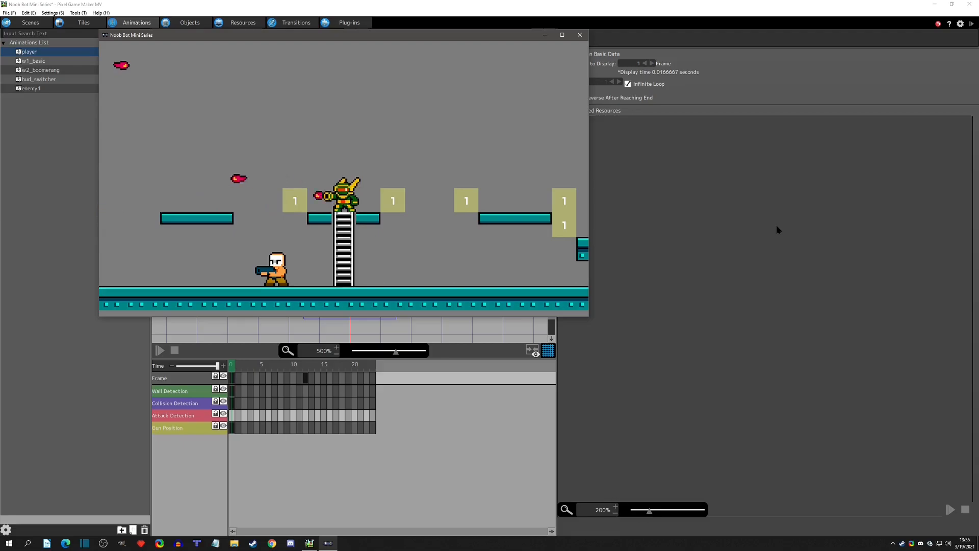
key("Right")
key("Left")
key("Right")
key("Left")
key("Right")
key("Up")
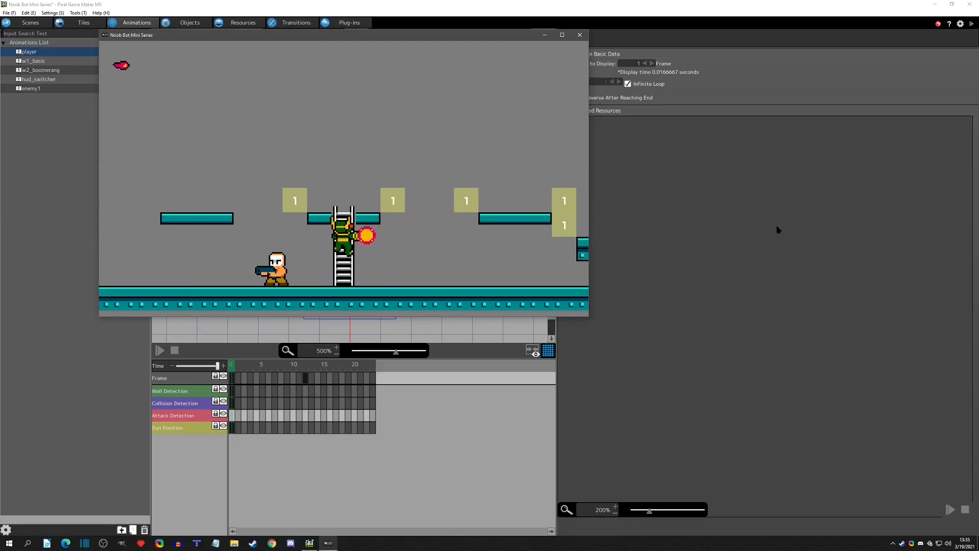
- Test the charged weapon while moving the player off the ladder, across the upper platform and back to the ladder's foot
key("Right")
key("Left")
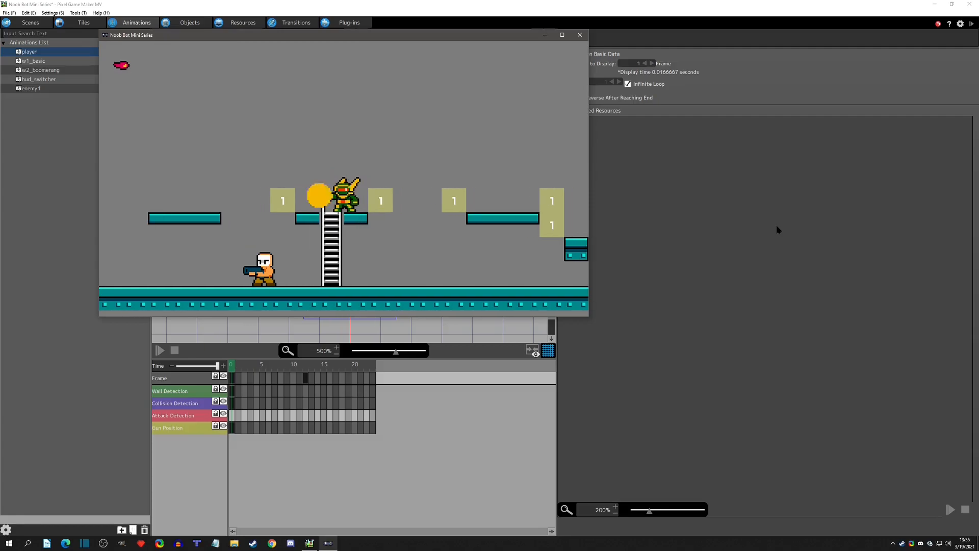
key("Left")
key("Right")
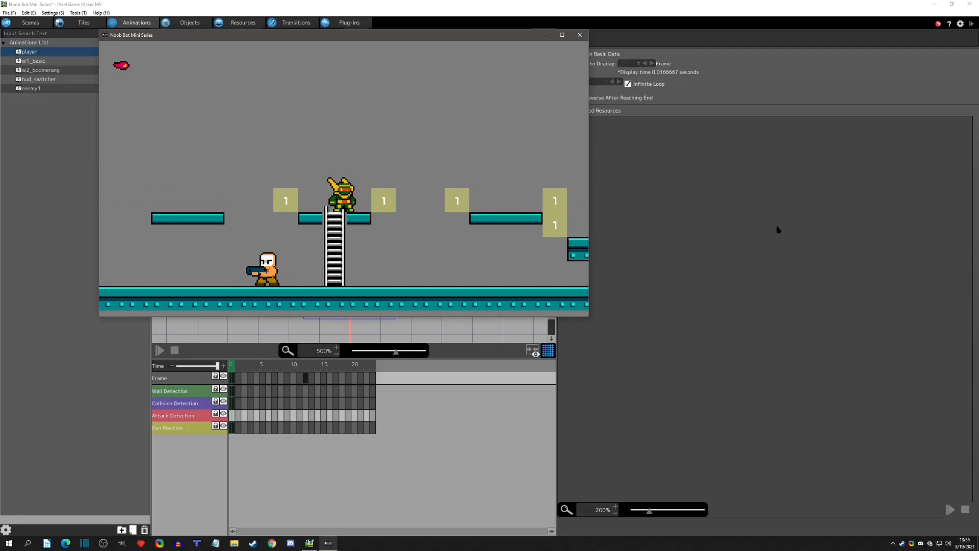
key("Right")
key("Left")
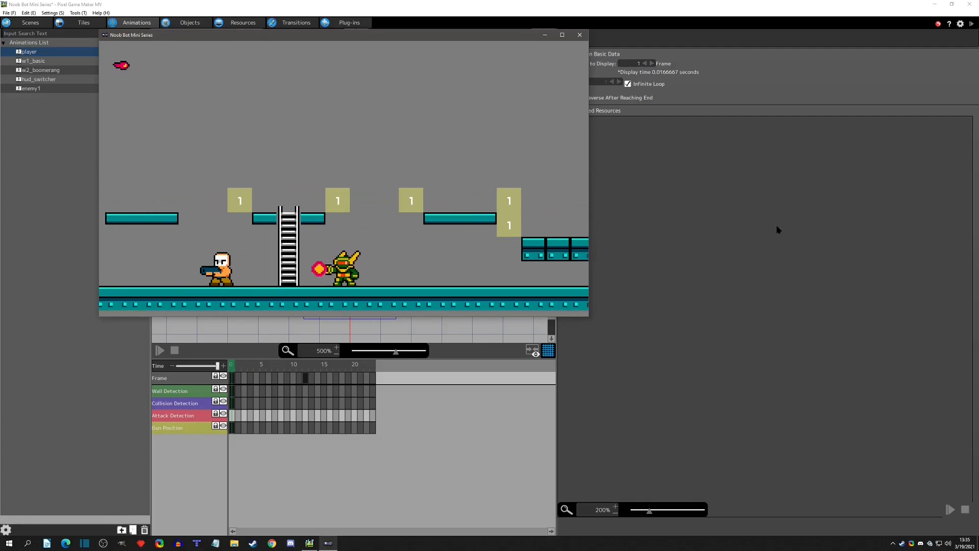
key("Left")
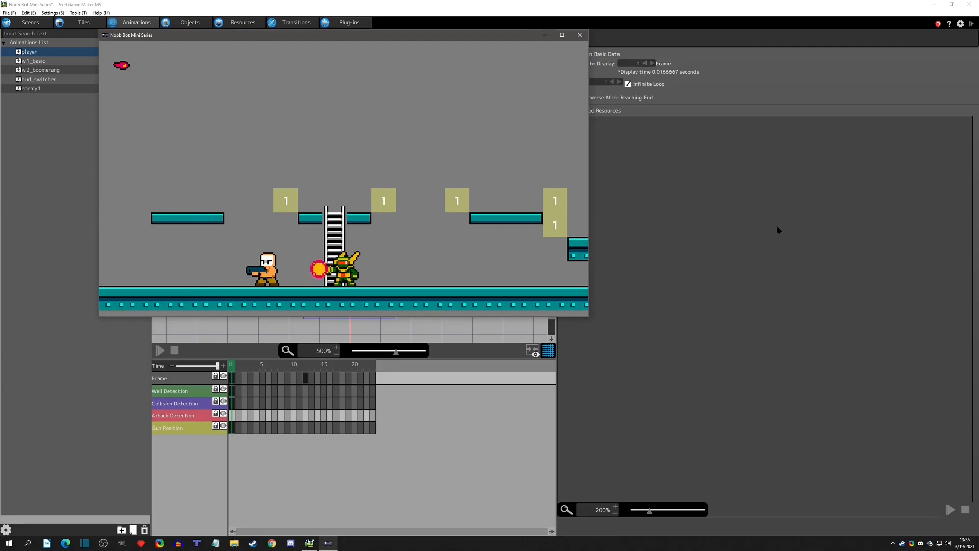
key("Right")
key("Left")
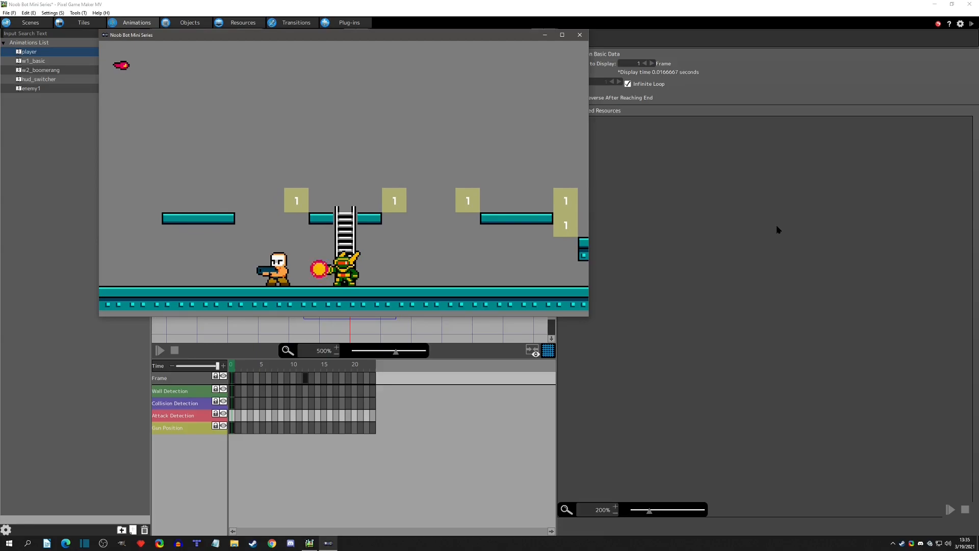
- Test climbing from the ground to the ladder top with the charge held, walking both ways on the upper platform
key("Up")
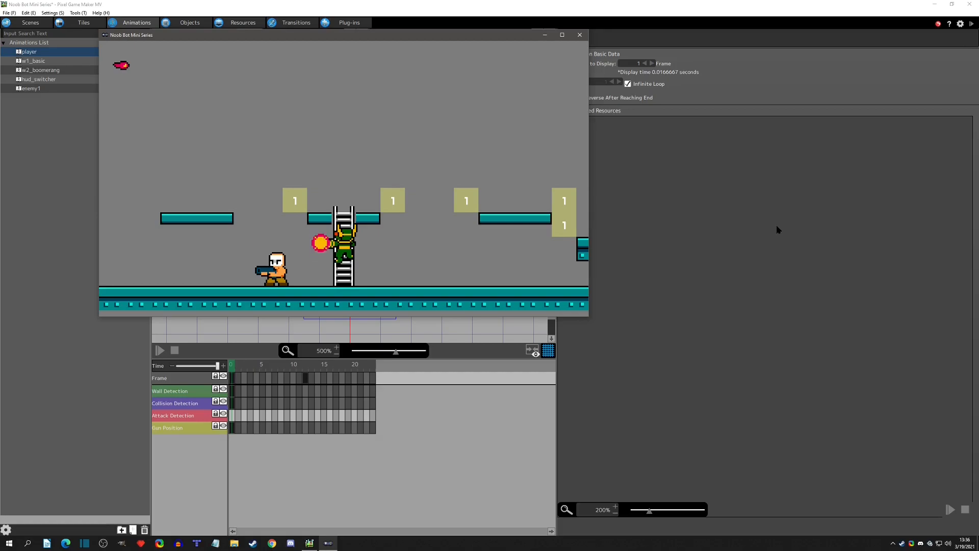
key("Up")
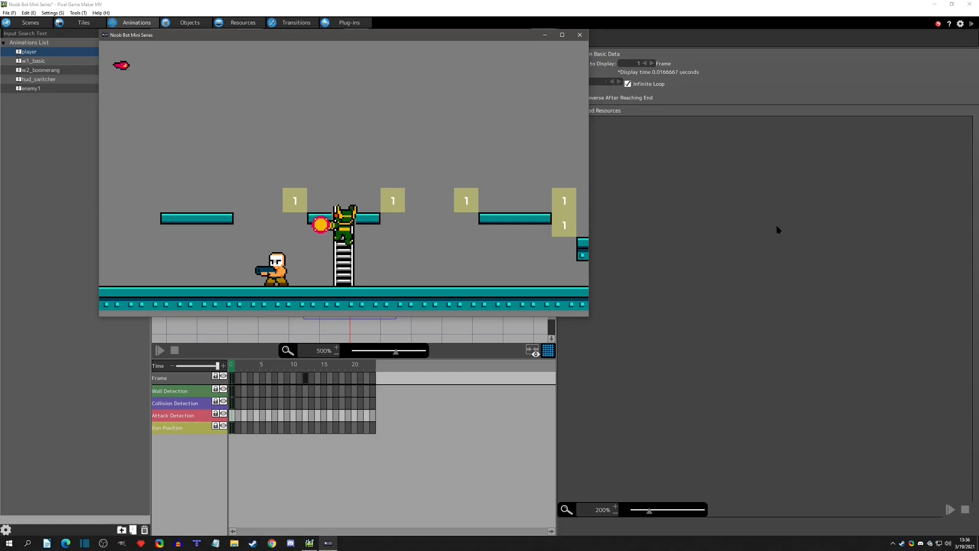
key("Up")
key("Right")
key("Left")
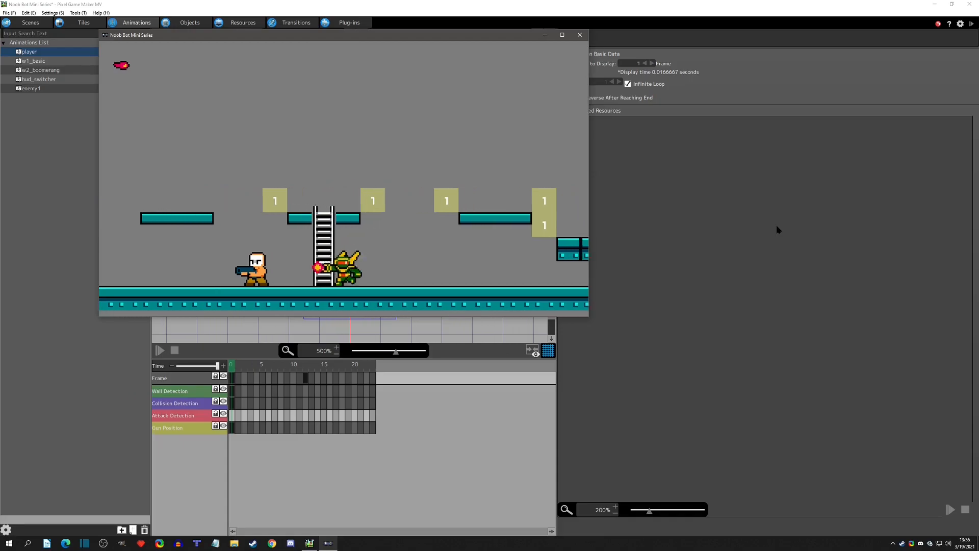
key("Up")
key("Up")
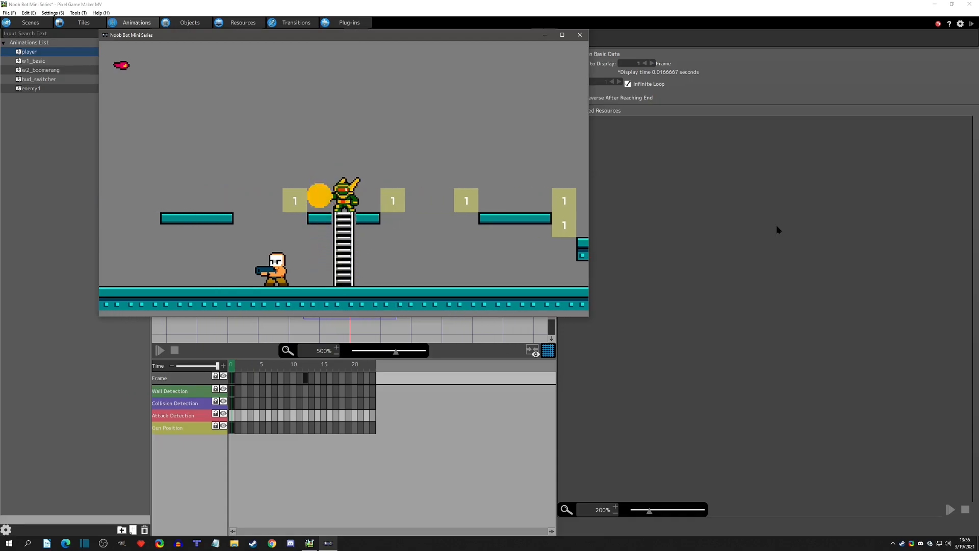
key("Right")
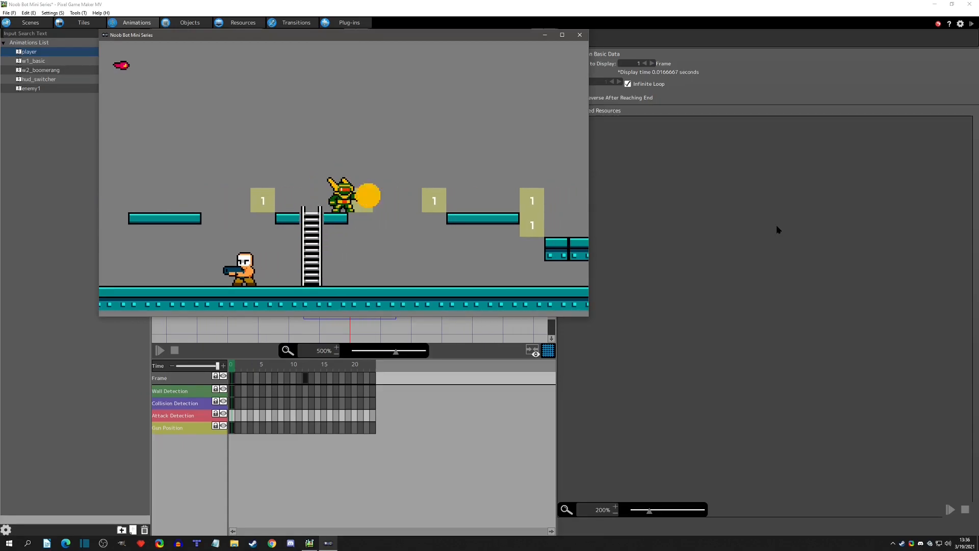
key("Left")
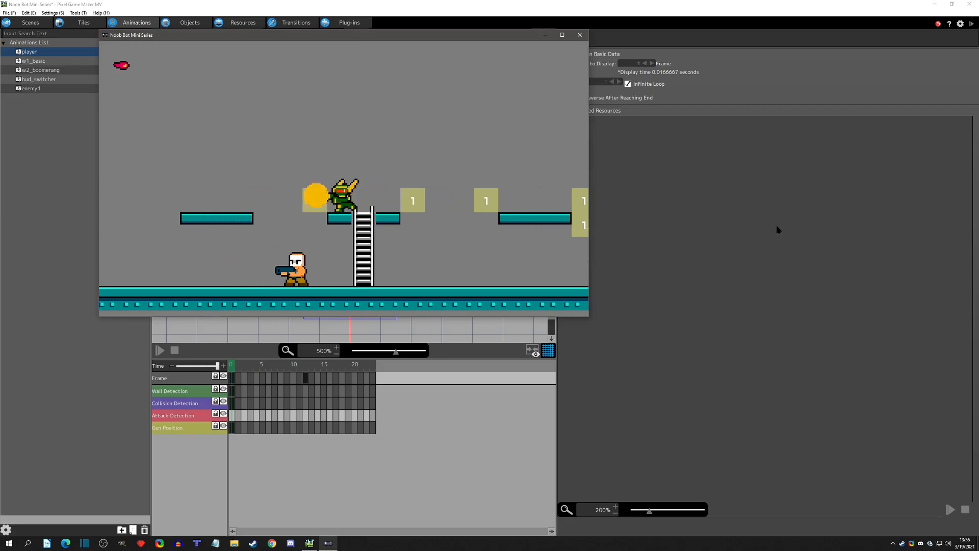
key("Right")
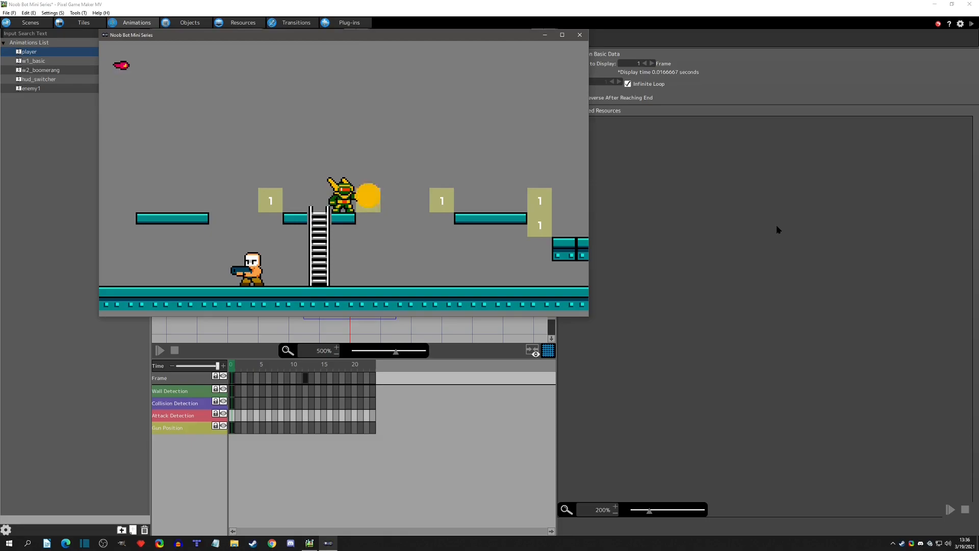
- Move the player back and forth off the platform, test the weapon on the ground, and close the game
key("Right")
key("Left")
key("Right")
key("Left")
key("Right")
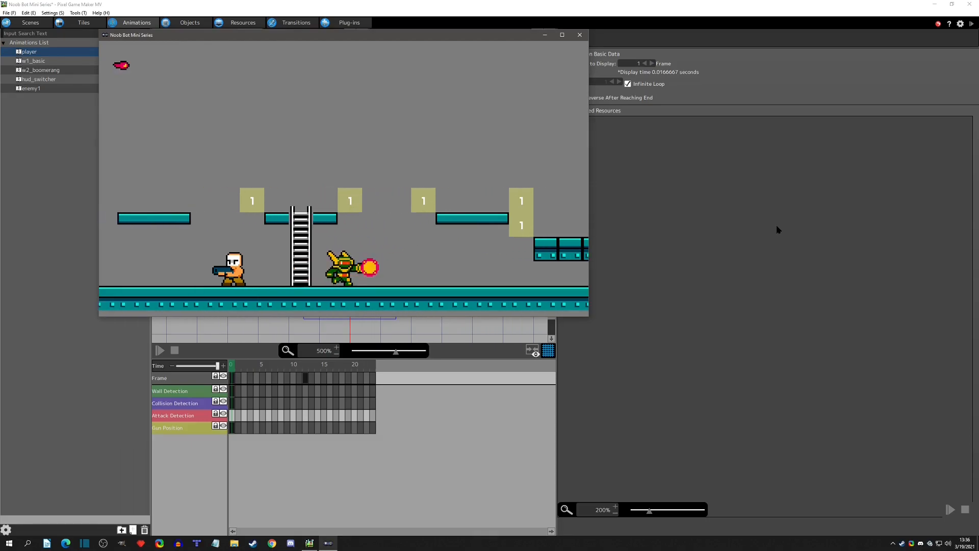
key("z")
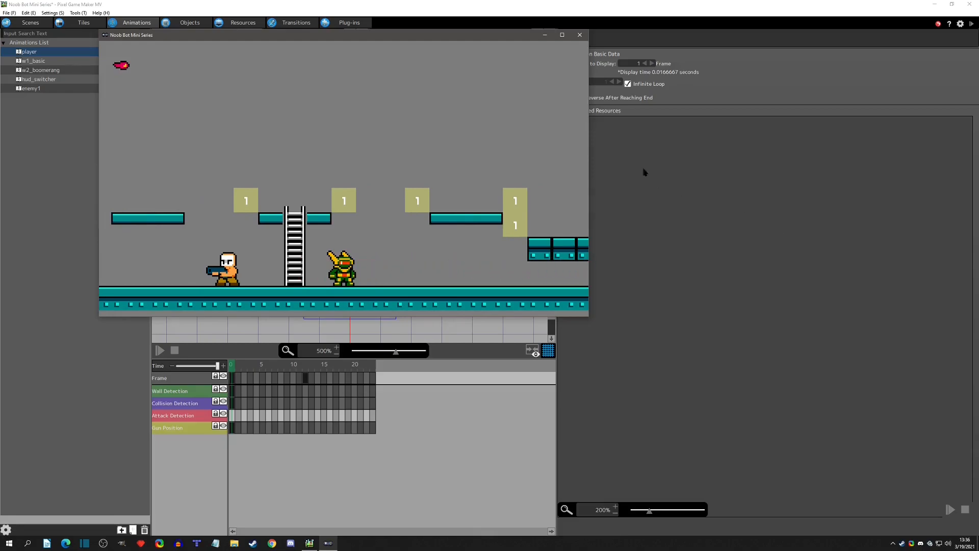
left_click(580, 36)
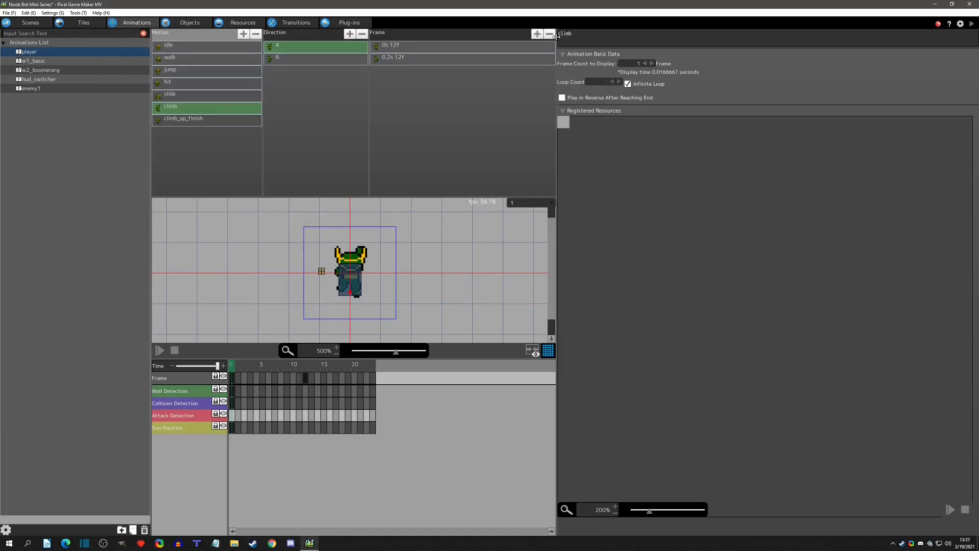
- Open the player_gun object's action program and examine the input conditions on the links for starting and firing the charged shot
left_click(186, 23)
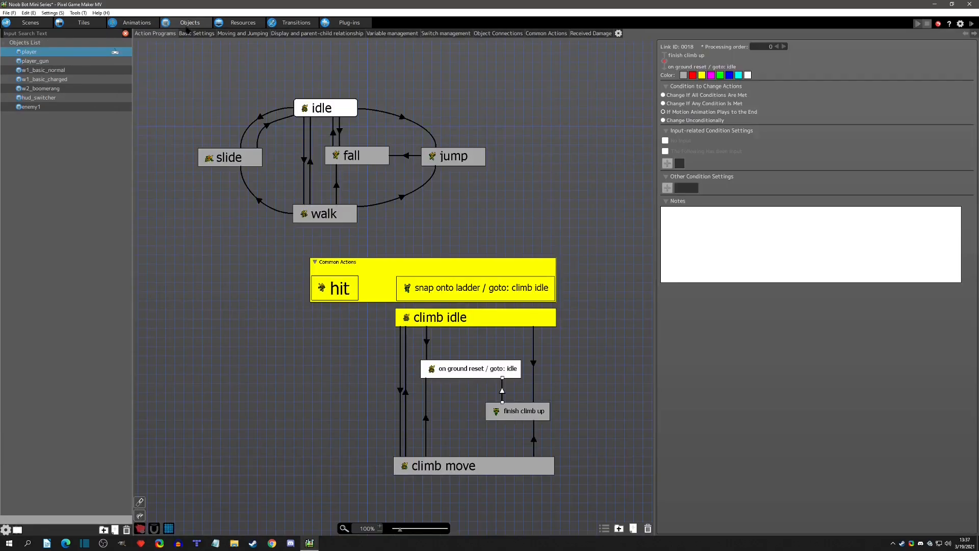
left_click(43, 62)
middle_click_drag(445, 93, 397, 159)
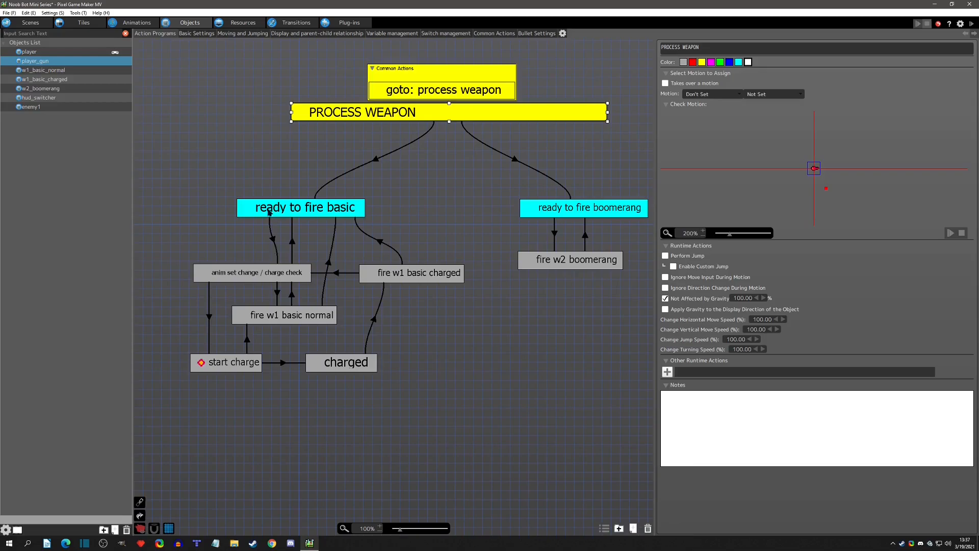
left_click(273, 239)
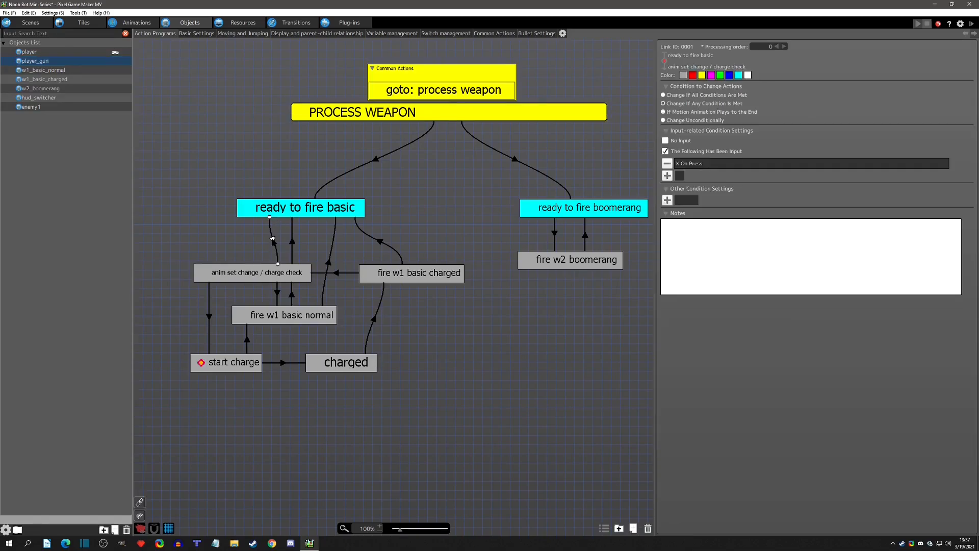
left_click(365, 359)
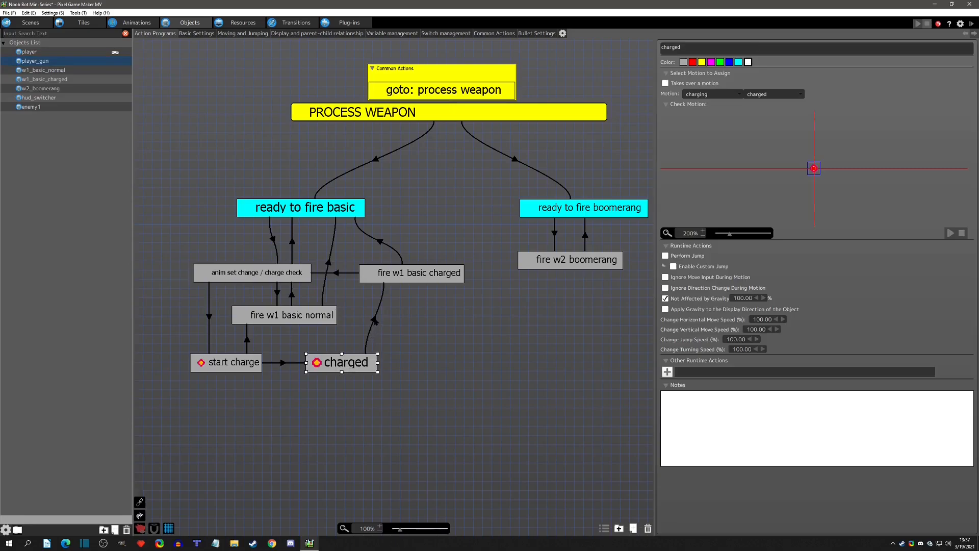
left_click(375, 321)
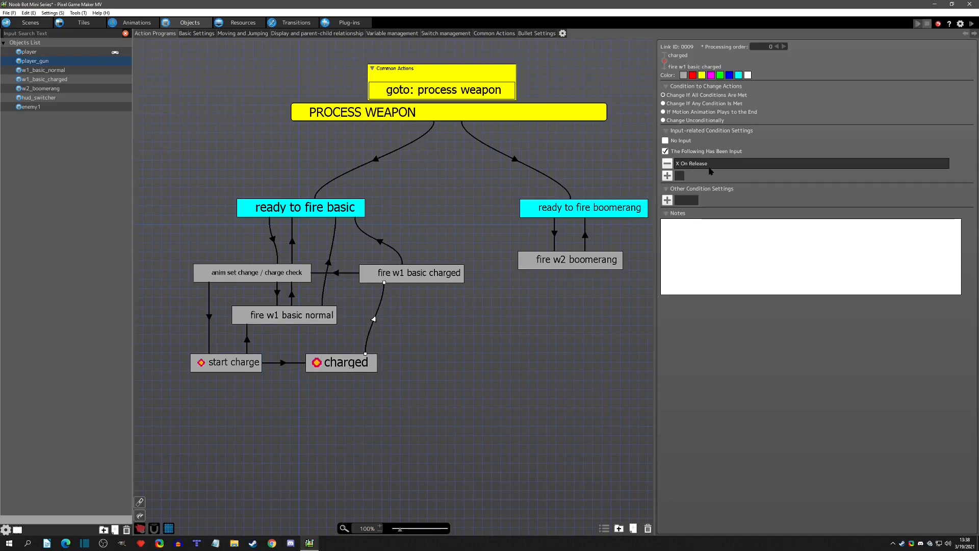
- Set the X input's trigger type to Releasing on the link from charged to fire w1 basic charged
left_click(366, 361)
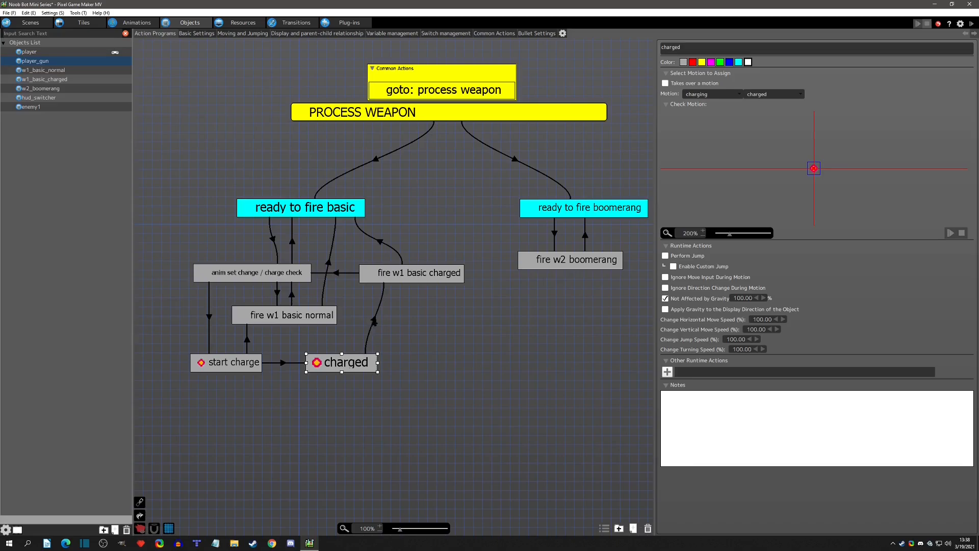
left_click(374, 321)
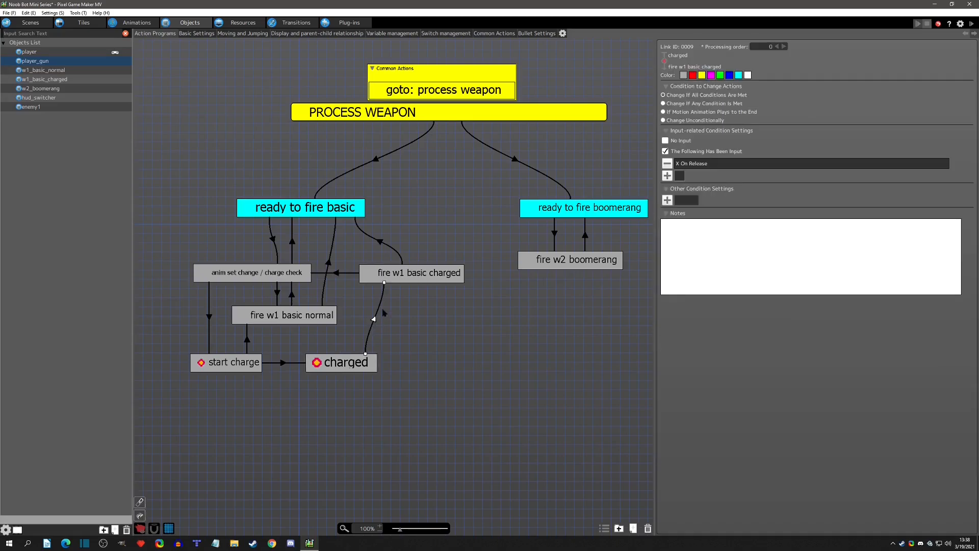
double_click(703, 164)
left_click(471, 250)
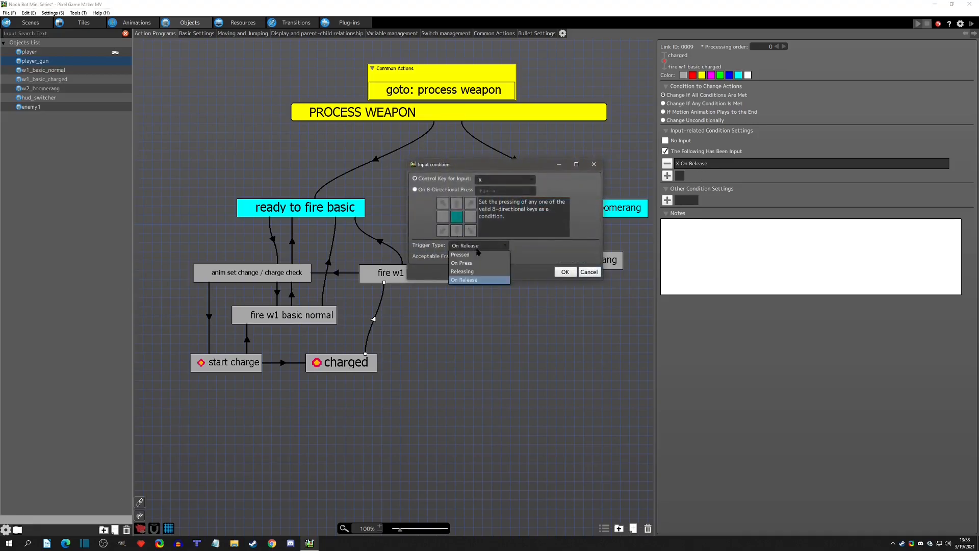
left_click(478, 271)
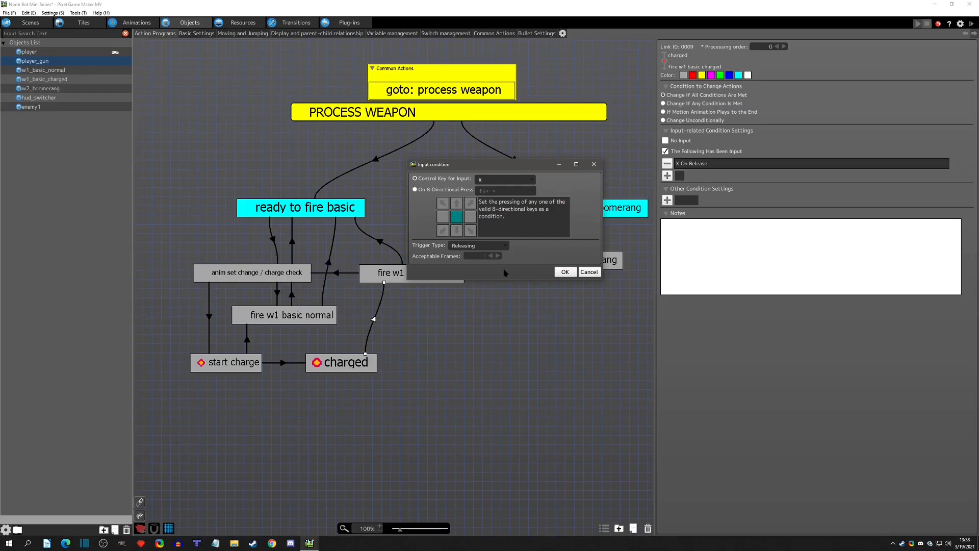
left_click(565, 271)
- Set the X input's trigger type to Pressed on the link from ready to fire basic to anim set change / charge check
left_click(276, 243)
double_click(695, 165)
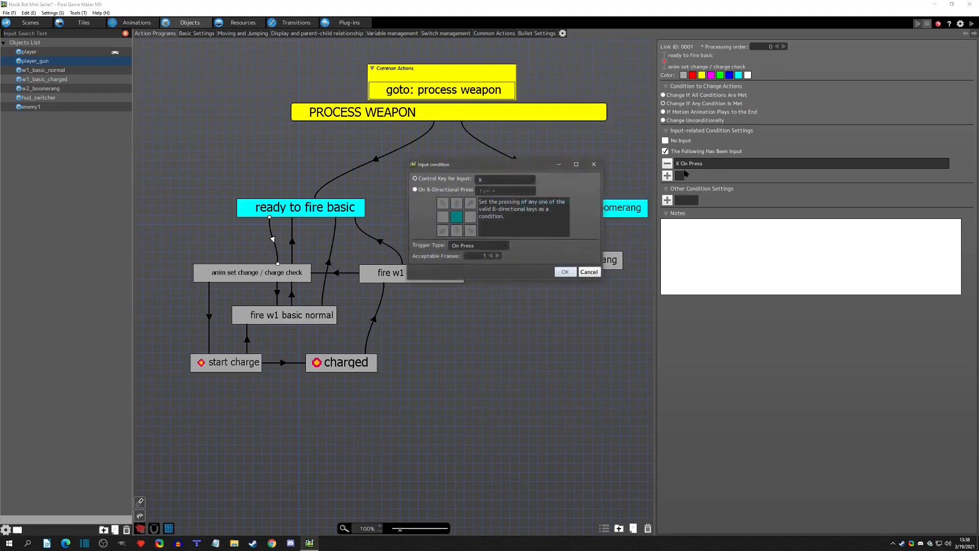
left_click(484, 245)
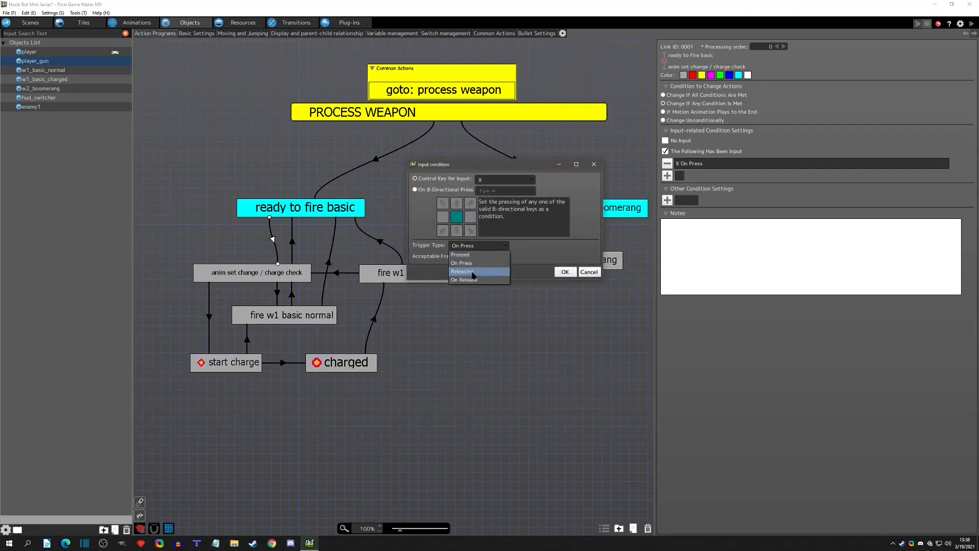
left_click(460, 255)
left_click(565, 272)
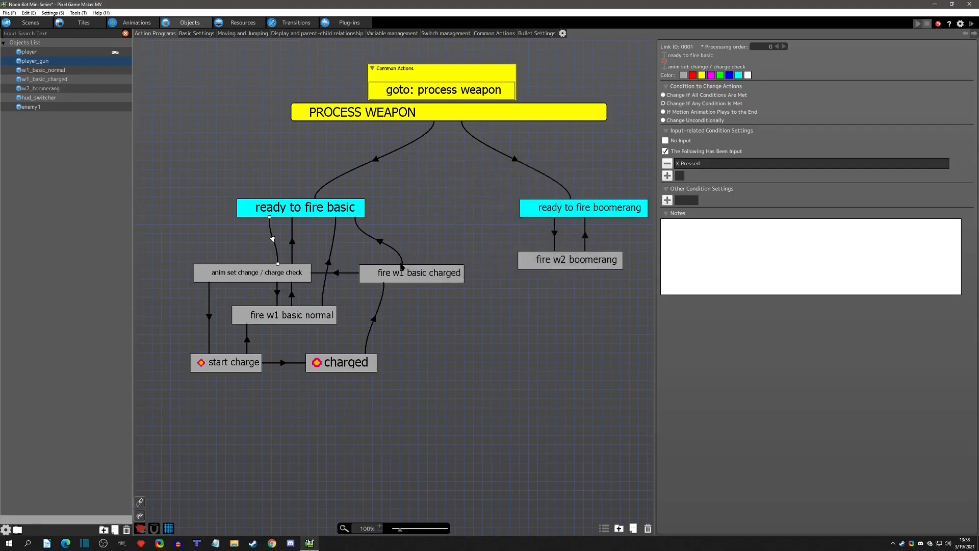
- Examine the fire w1 basic charged action and the conditions on its outgoing links
left_click(380, 243)
left_click(338, 274)
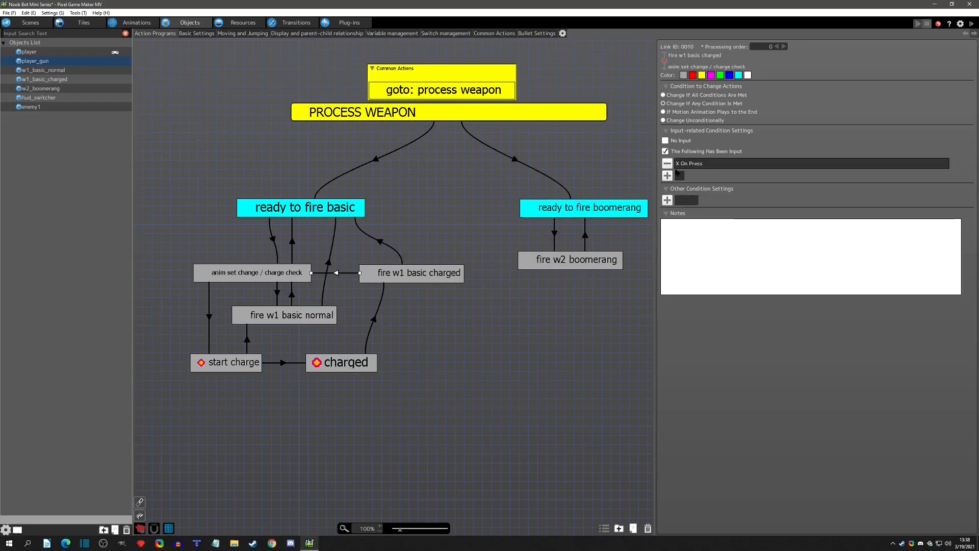
left_click(398, 276)
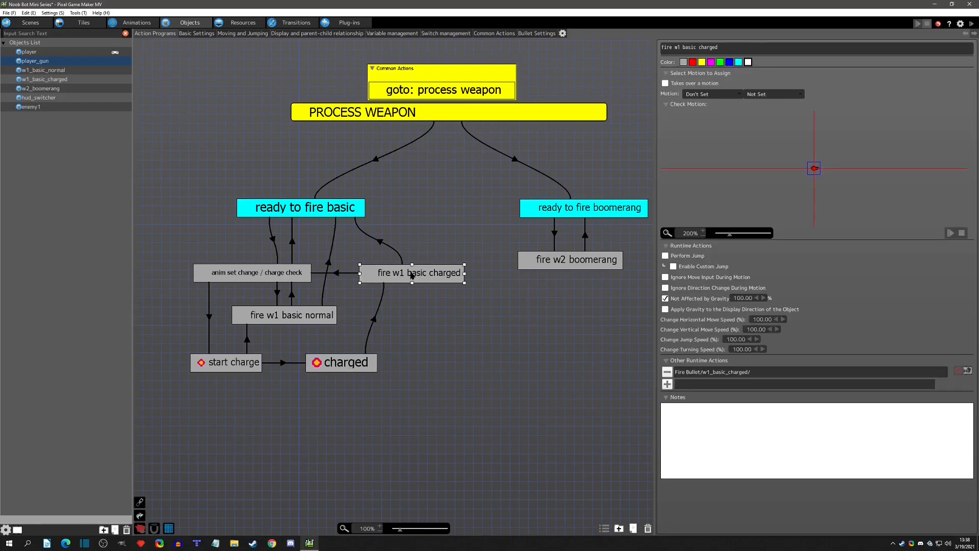
left_click(349, 203)
left_click(337, 274)
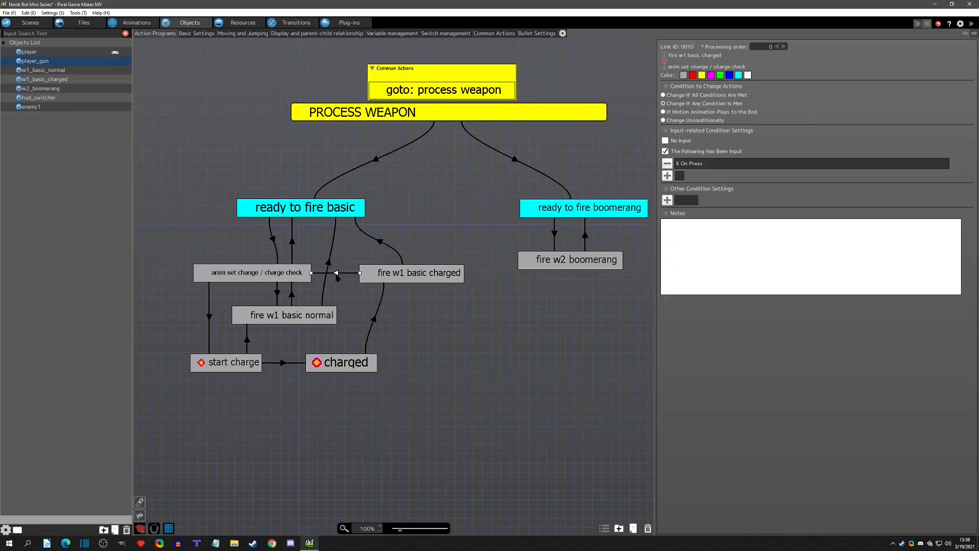
- Set the X input's trigger type to Releasing on the link from anim set change / charge check to fire w1 basic normal
left_click(278, 294)
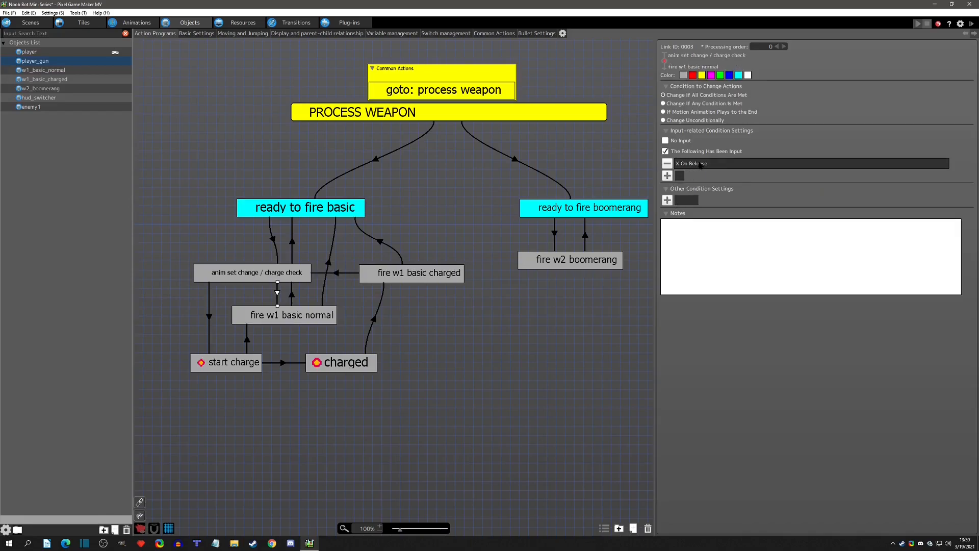
double_click(700, 164)
left_click(492, 246)
left_click(474, 272)
left_click(565, 272)
- Set the X input's trigger type to Releasing on the link from start charge to fire w1 basic normal
left_click(248, 342)
double_click(699, 163)
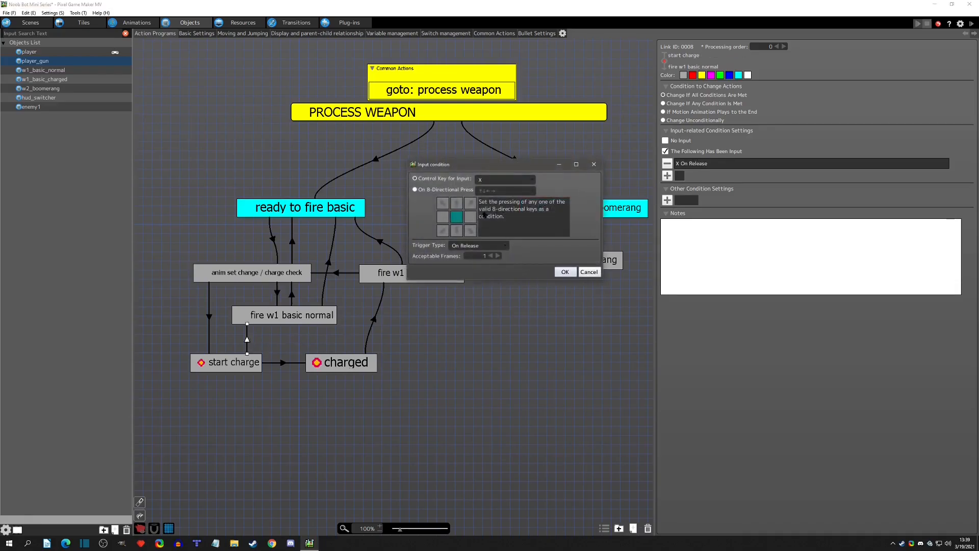
left_click(473, 246)
left_click(470, 272)
left_click(565, 272)
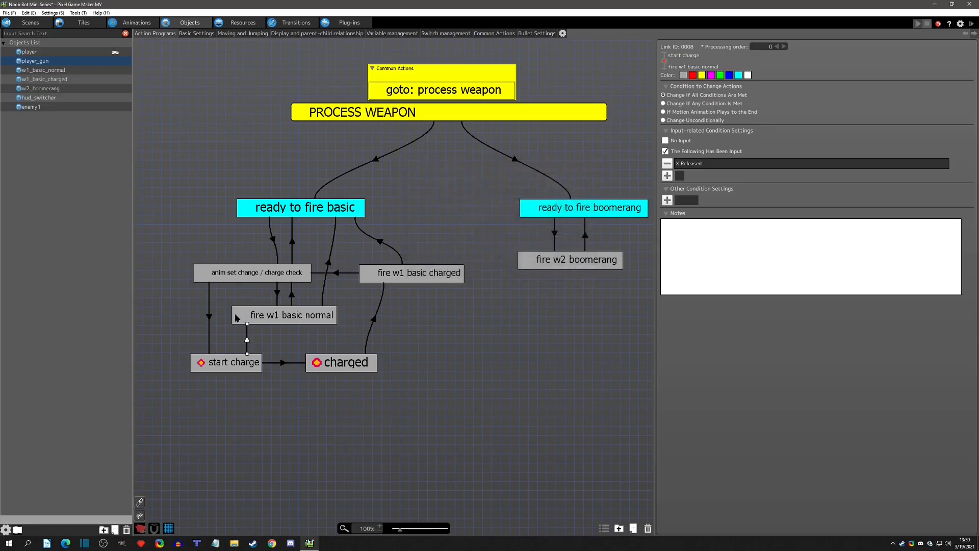
- Check the X input conditions on the links into start charge and fire w1 basic charged, and test-play the gun's shots
left_click(208, 320)
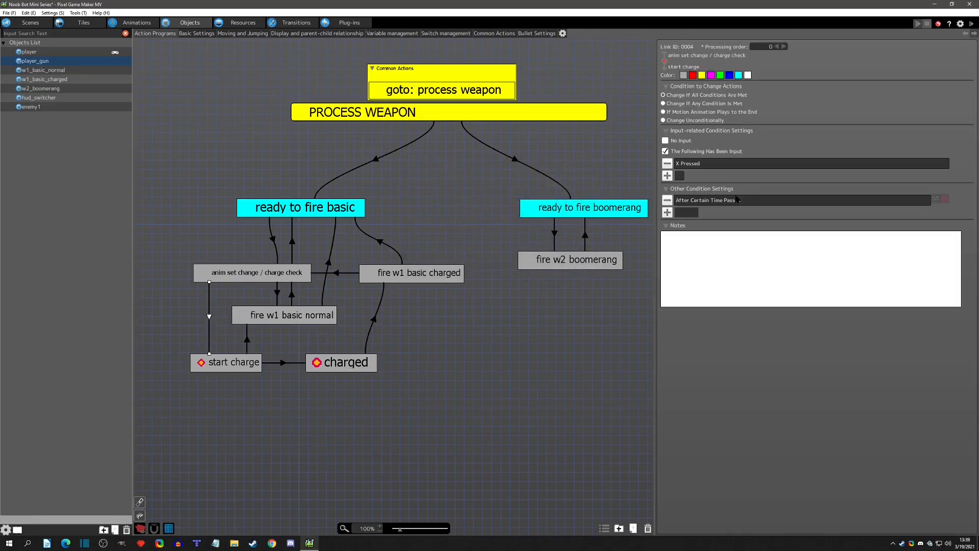
double_click(706, 166)
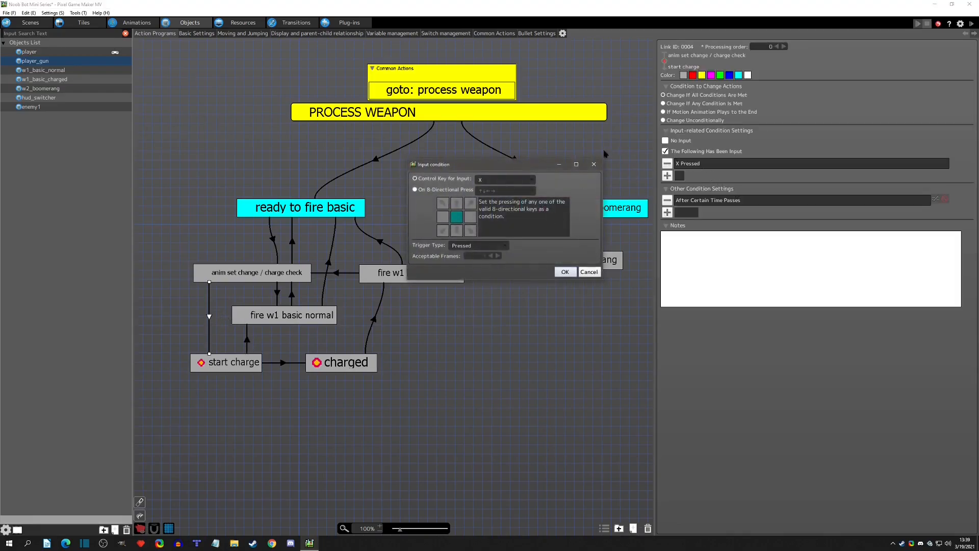
left_click(594, 164)
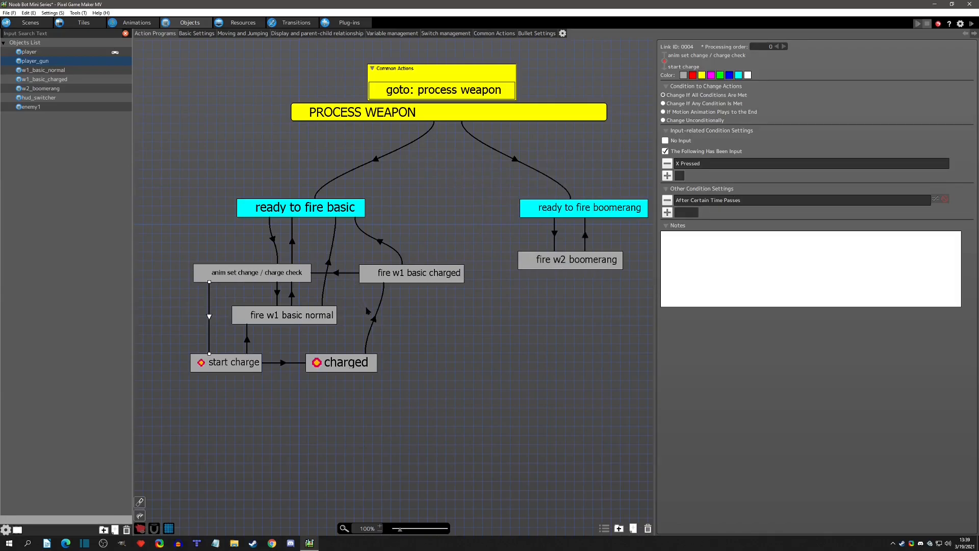
left_click(373, 319)
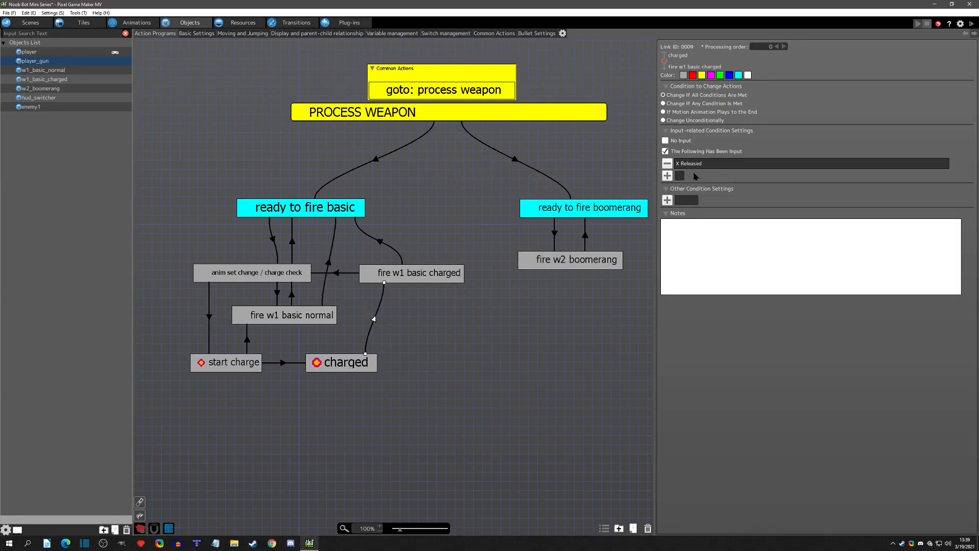
key("F5")
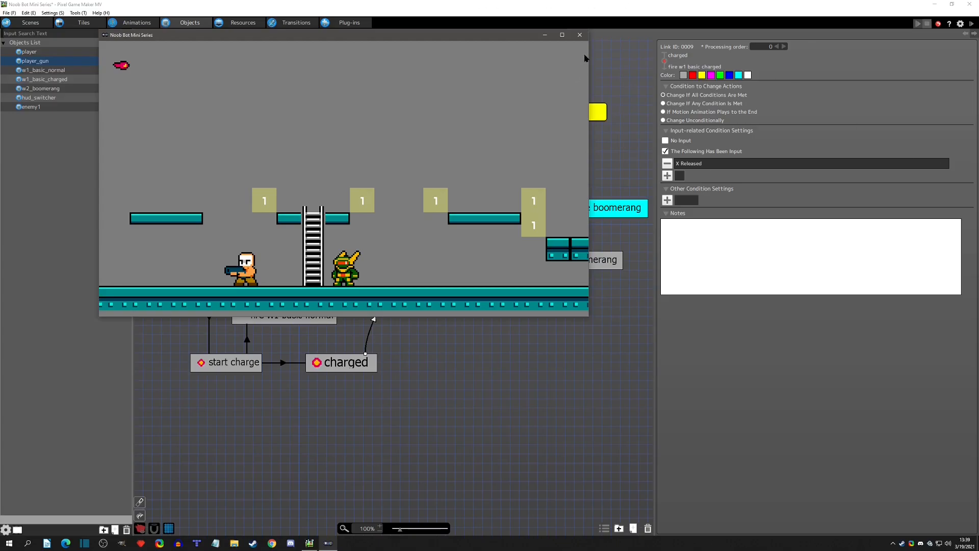
left_click(580, 35)
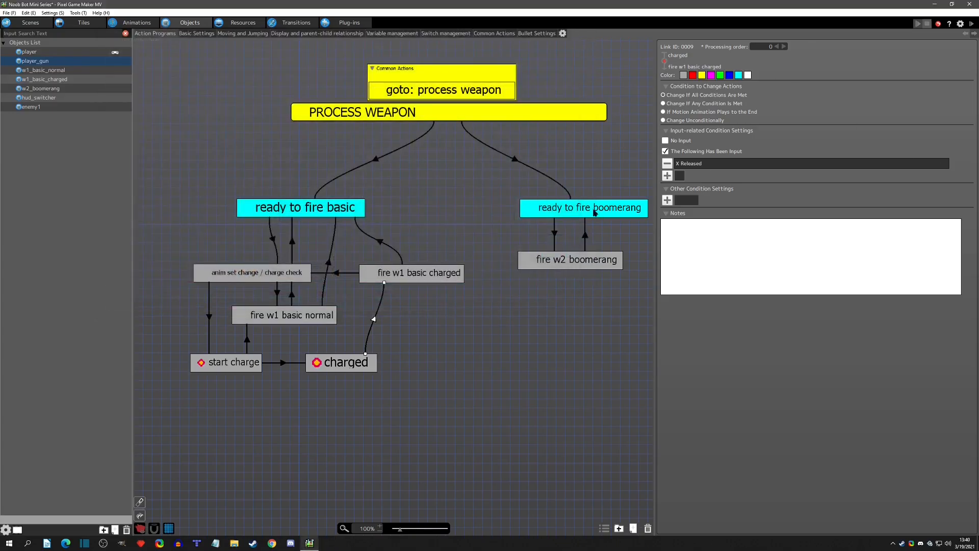
- Examine the ready to fire boomerang and fire w2 boomerang actions and the conditions on the link from the first to the second
left_click(556, 234)
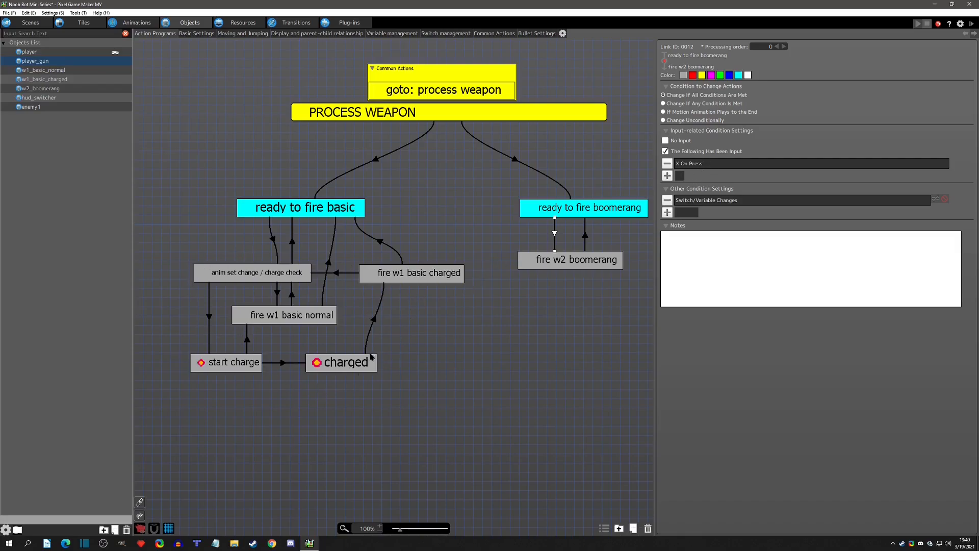
left_click(580, 266)
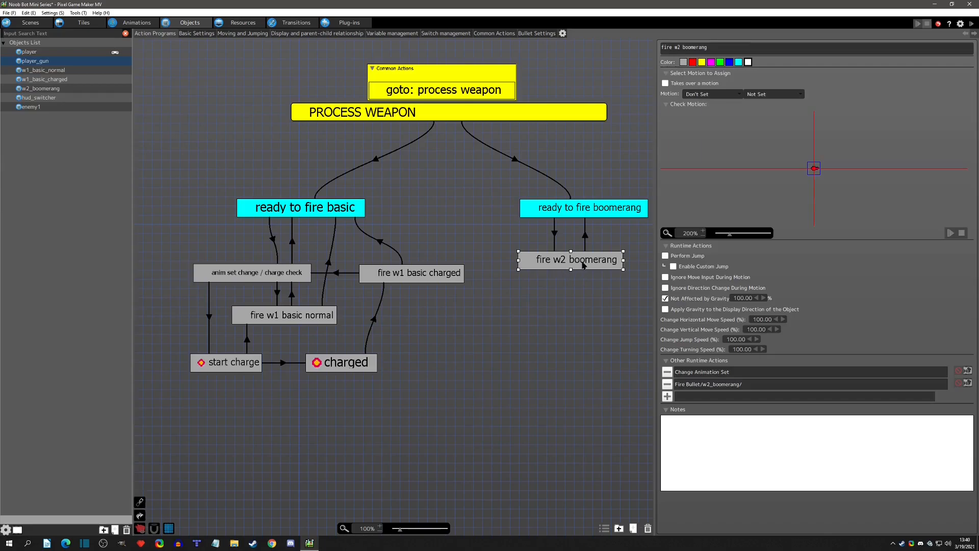
left_click(570, 208)
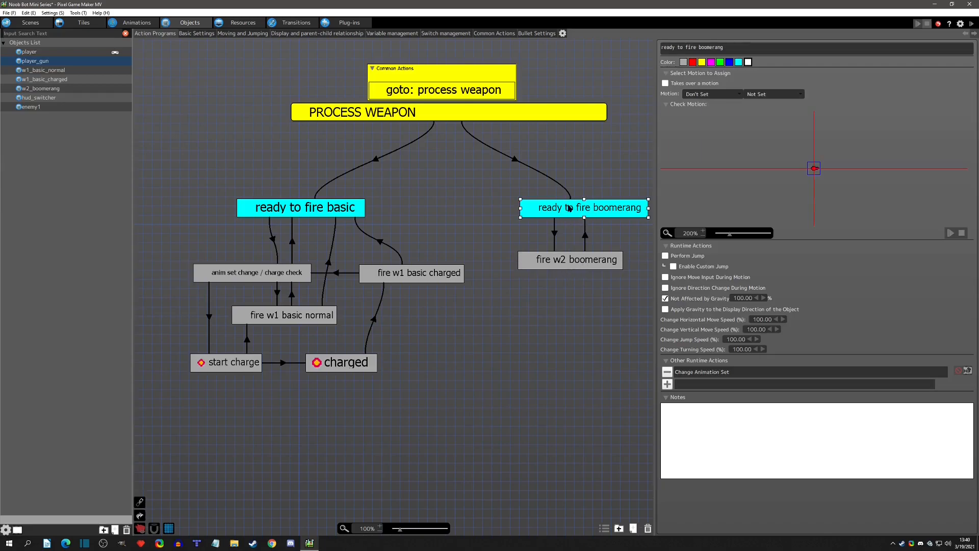
left_click(555, 235)
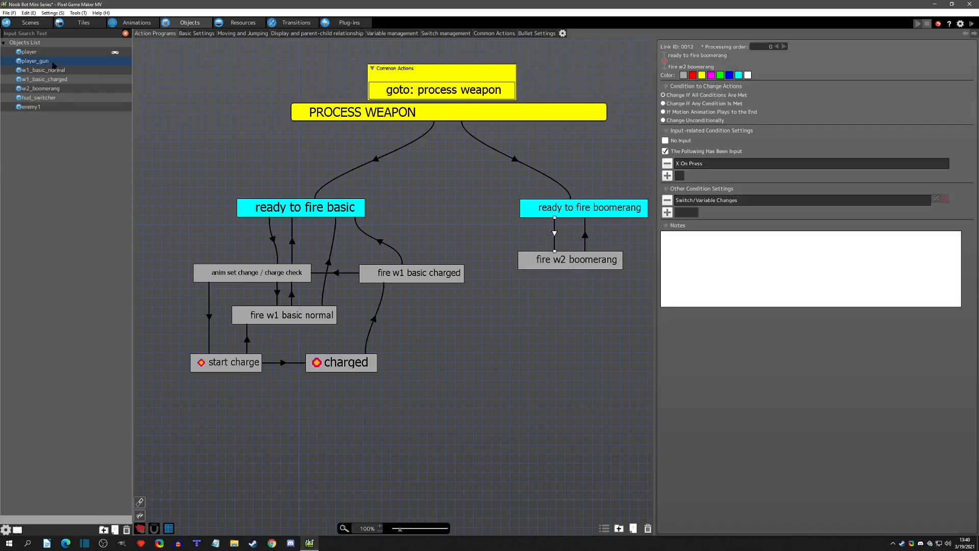
- Open the player object's action program and run a test play of the game
left_click(29, 52)
middle_click_drag(426, 328, 475, 212)
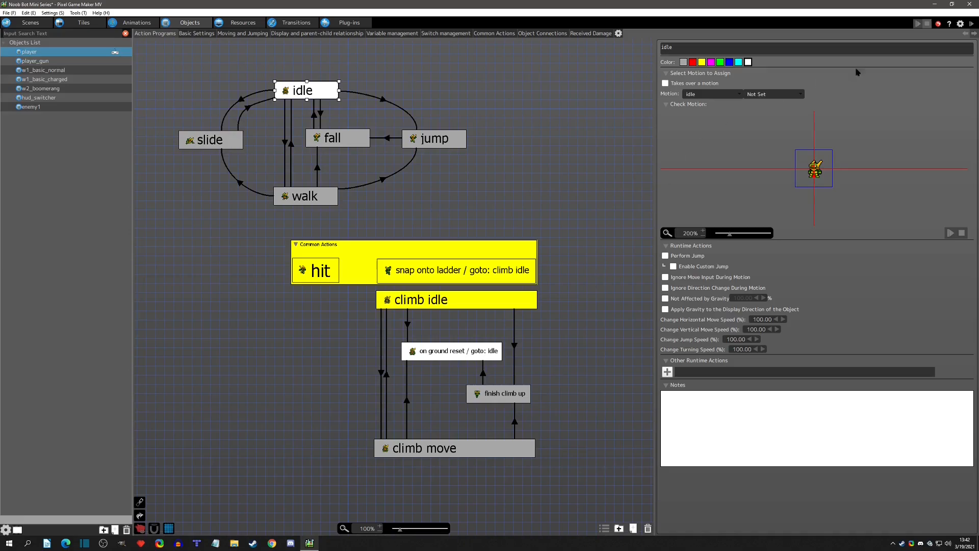
key("F5")
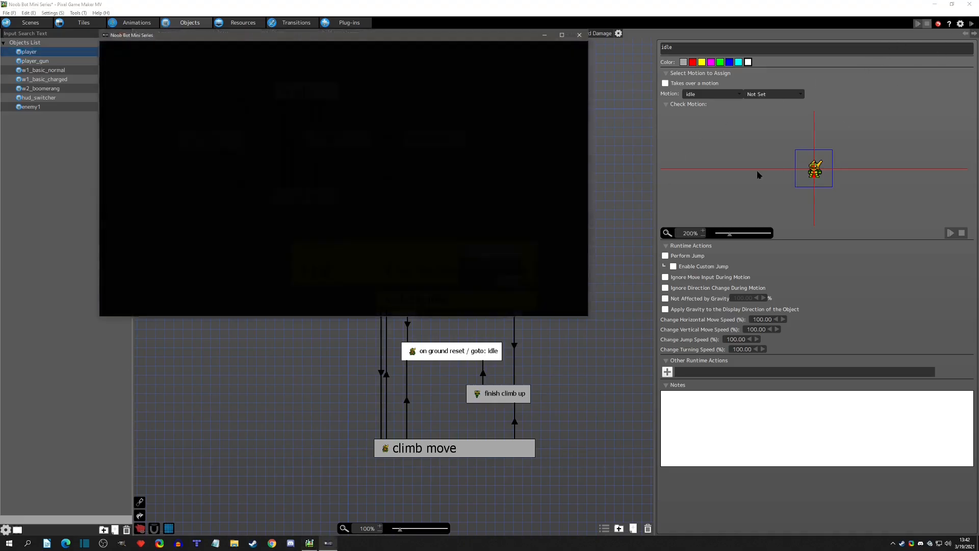
key("Left")
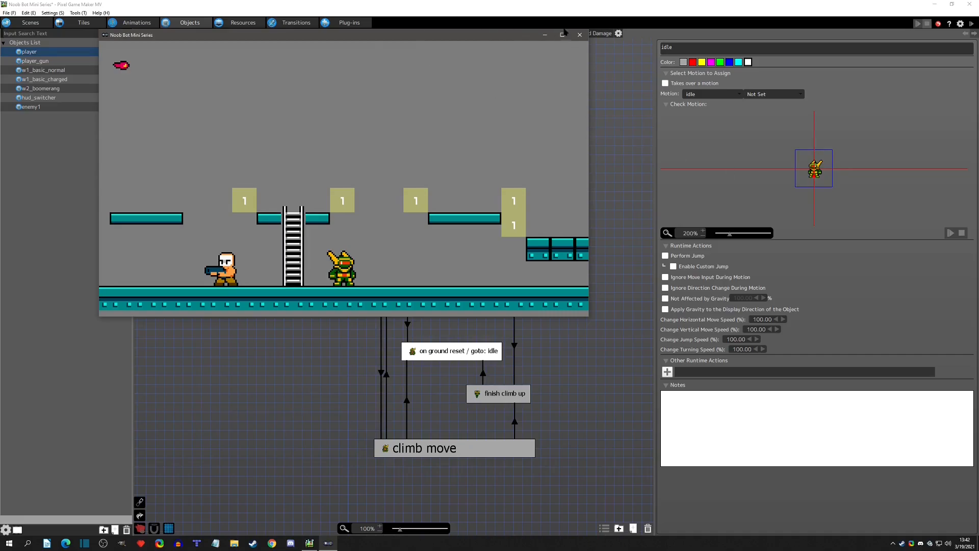
left_click(580, 36)
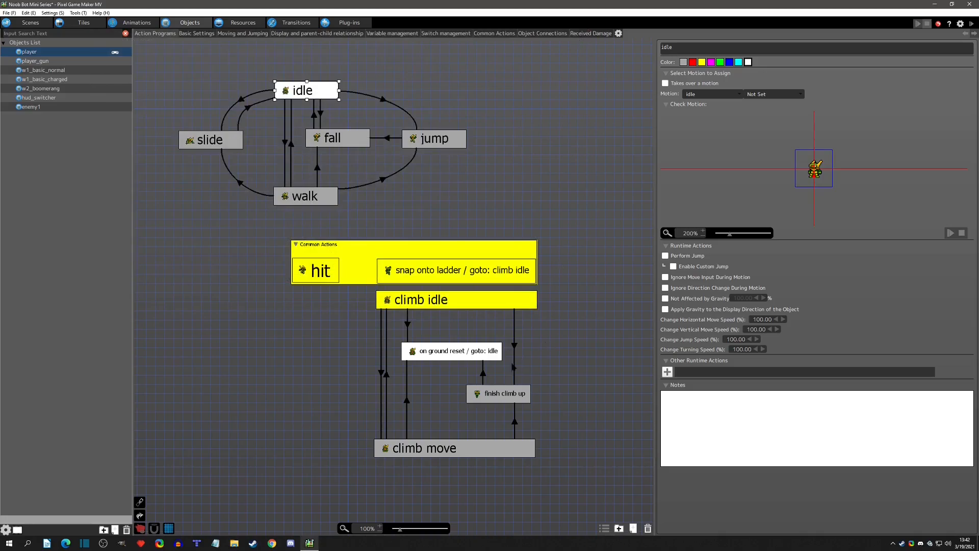
- Duplicate the player's jump action and place the copy beside the ladder climbing actions
left_click(436, 139)
left_click(557, 382)
key("ctrl+v")
left_click_drag(583, 395, 570, 426)
- Spread out climb move, finish climb up and on ground reset / goto: idle, and straighten the links into the ground reset
left_click_drag(479, 450, 480, 488)
left_click(478, 396)
left_click_drag(479, 396, 464, 403)
left_click(458, 354)
left_click_drag(458, 355, 451, 356)
left_click(403, 325)
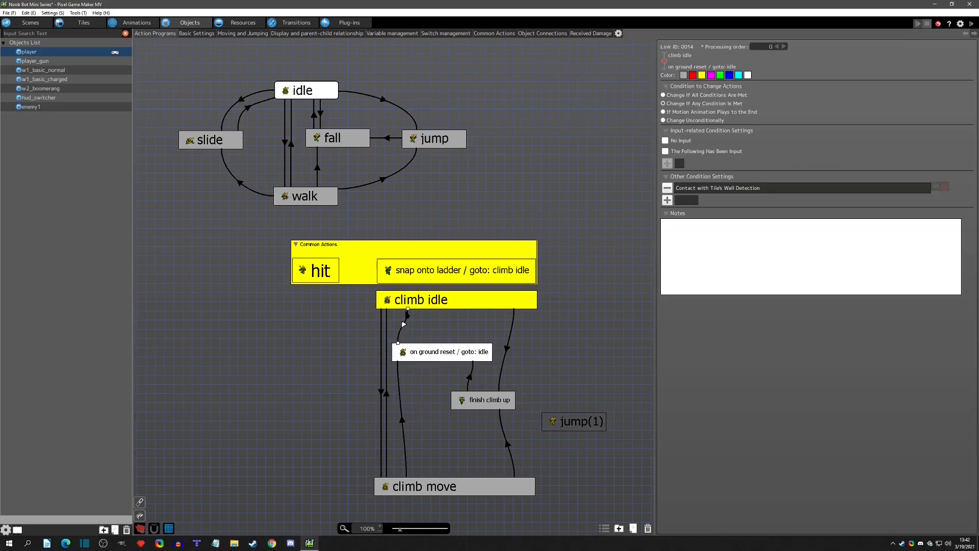
left_click(401, 367)
left_click_drag(481, 407, 467, 421)
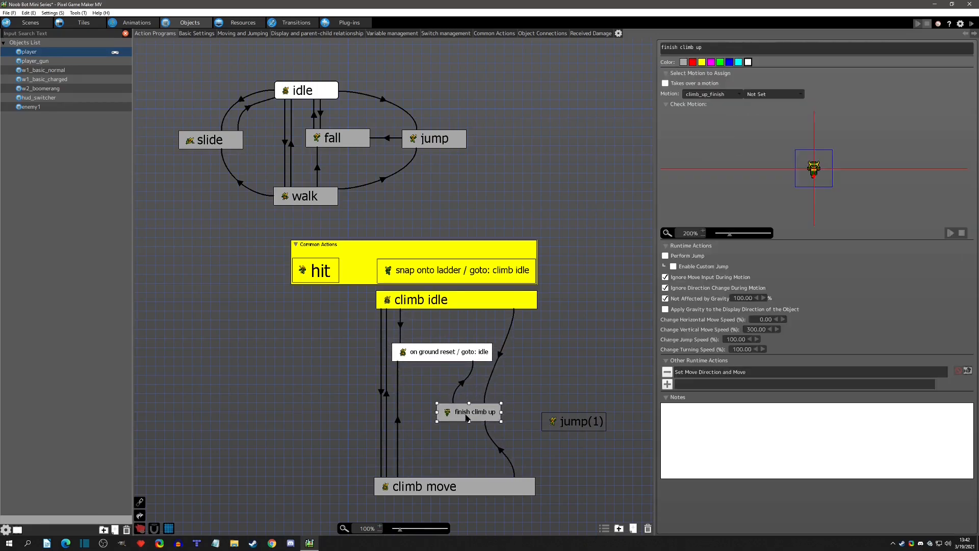
- Straighten the link from finish climb up to the ground reset and those from climb idle and climb move to finish climb up
left_click(473, 357)
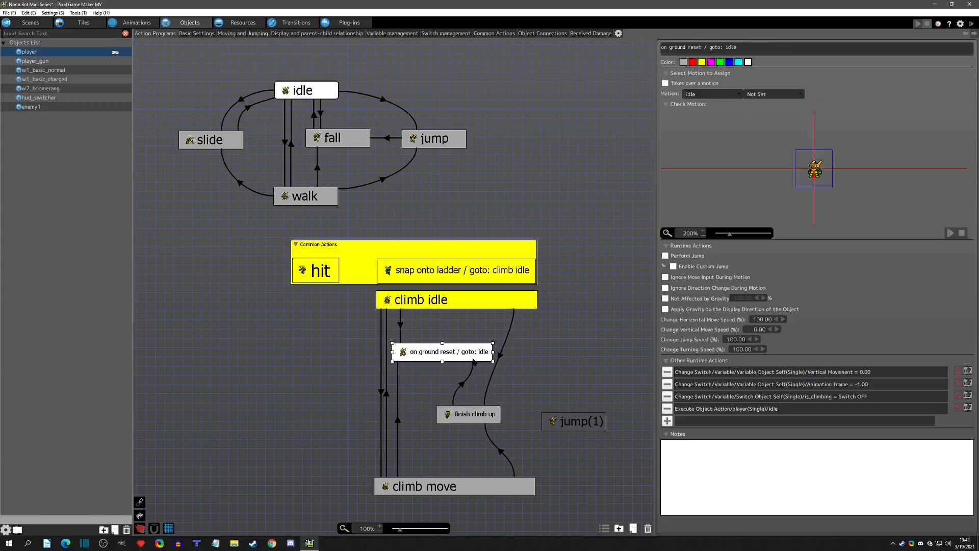
left_click(474, 366)
left_click_drag(474, 361, 455, 361)
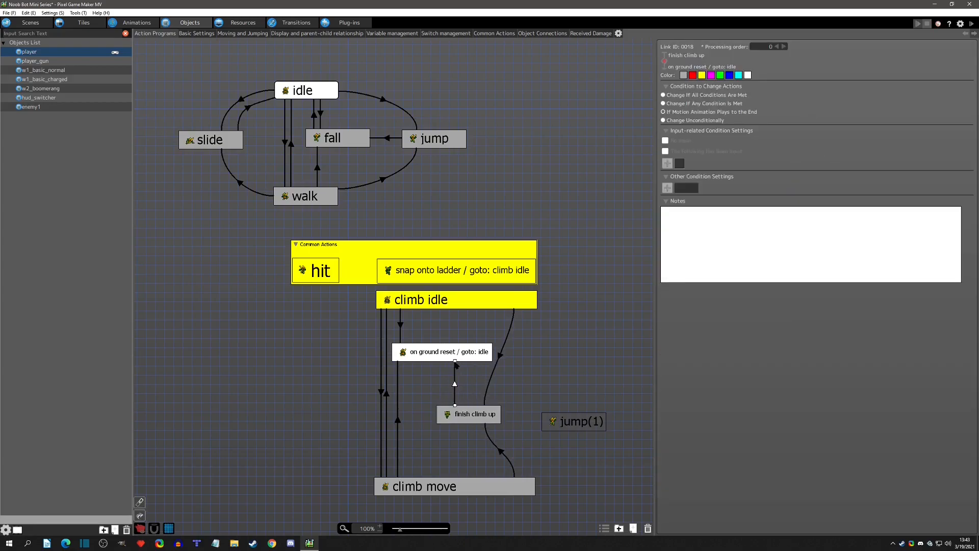
left_click(502, 363)
left_click_drag(514, 310, 498, 313)
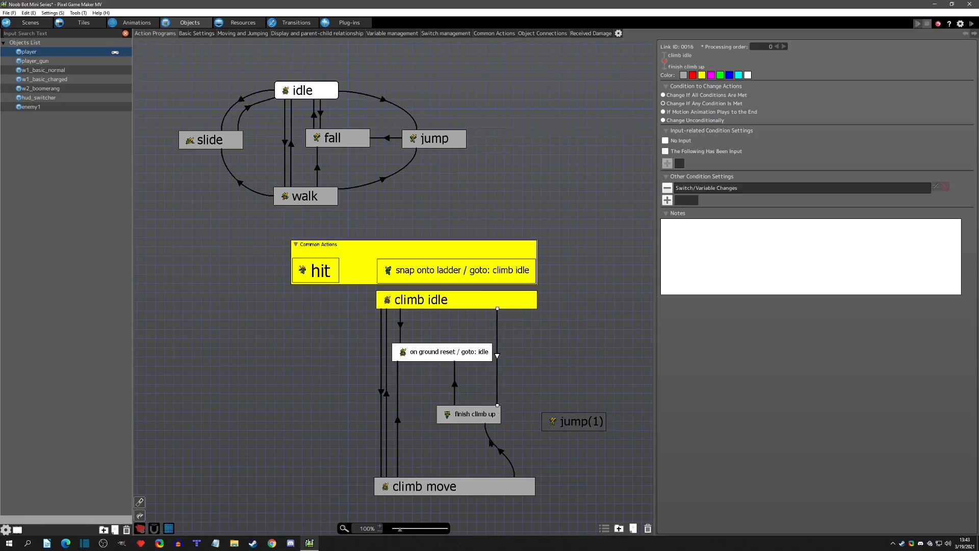
mouse_move(485, 425)
left_mouse_down()
mouse_move(498, 424)
mouse_move(471, 426)
left_mouse_up()
- Move the copied jump action near climb move, color it white and rename it "jump off reset / goto: fall"
left_click(557, 424)
left_click_drag(558, 424, 503, 448)
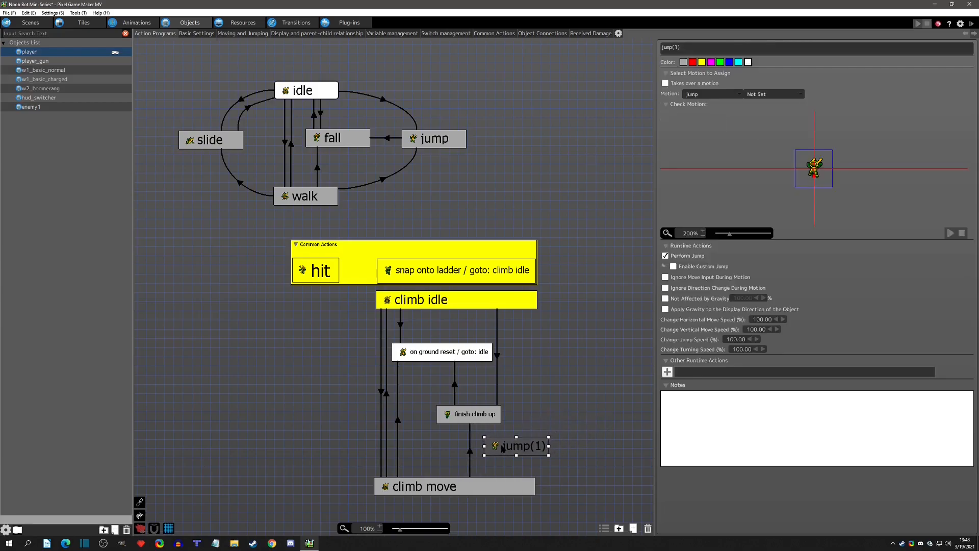
left_click(748, 63)
left_click_drag(704, 50, 497, 39)
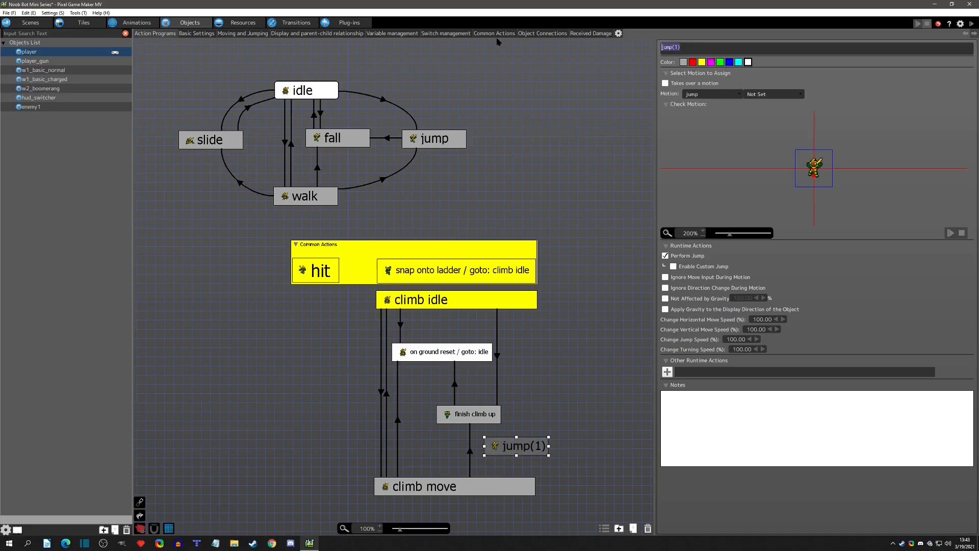
type("ju")
key("Return")
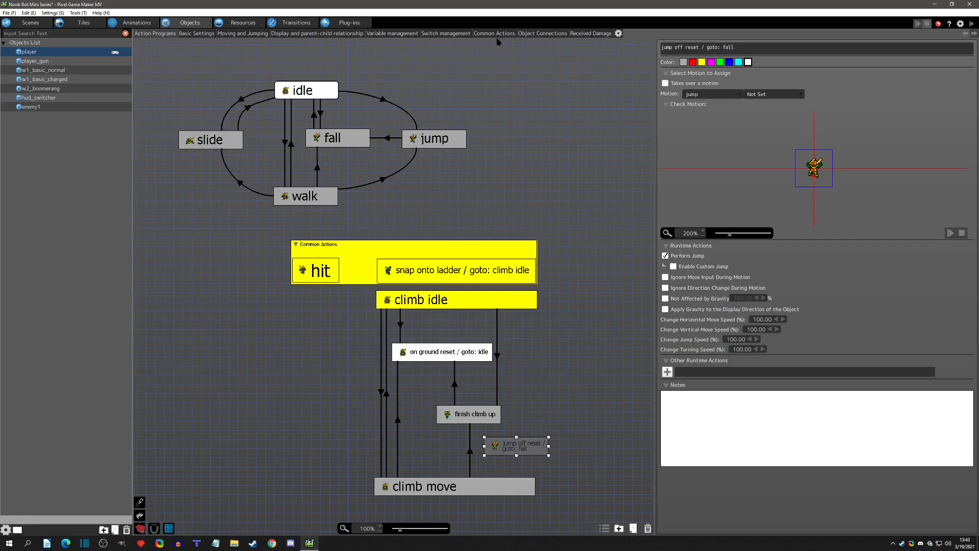
- Widen the jump off reset / goto: fall box and reposition it clear of the shifted climb move to finish climb up link
left_click_drag(549, 449, 590, 448)
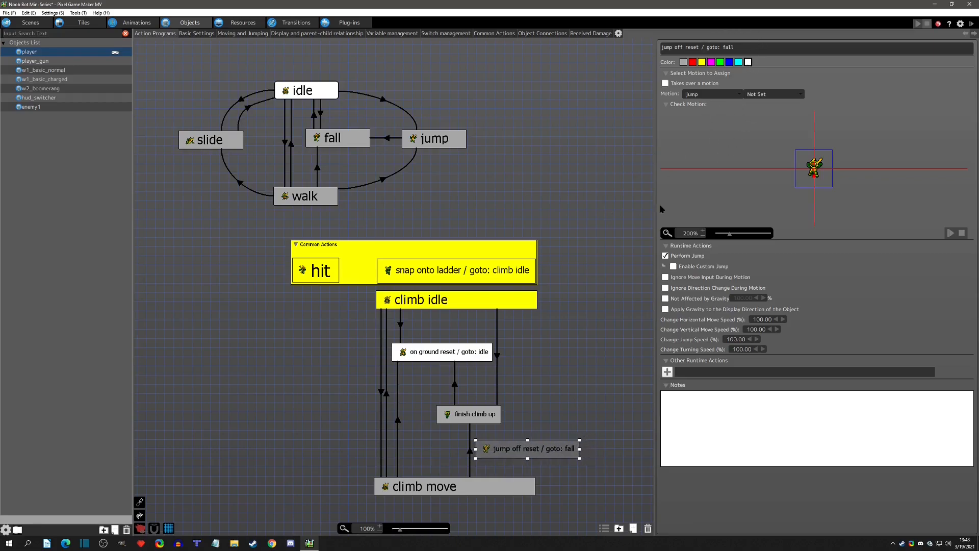
left_click(470, 453)
left_click_drag(472, 428, 442, 427)
left_click(475, 455)
left_click_drag(476, 455, 479, 455)
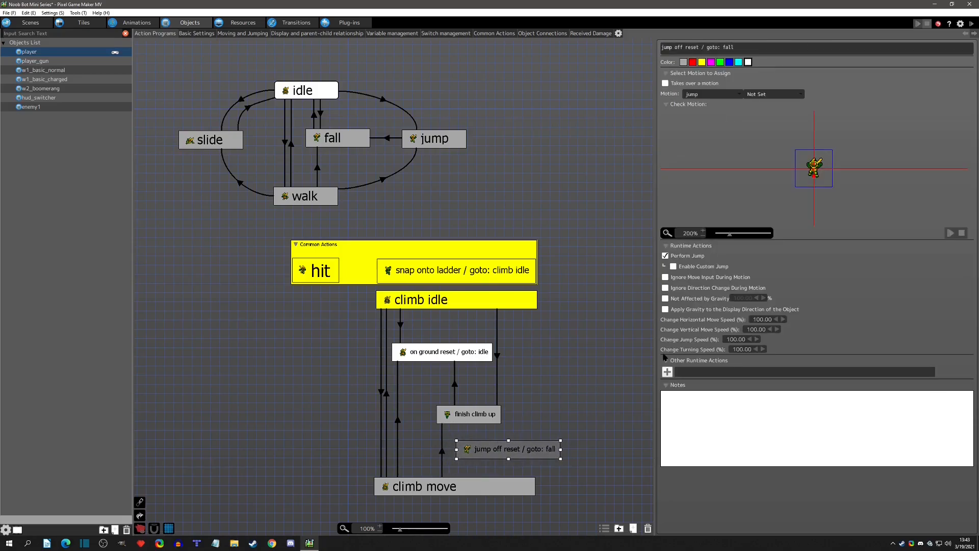
- Make jump off reset / goto: fall ignore move input and direction changes, with jump speed 60% and vertical move speed 0%
left_click(666, 278)
left_click(666, 288)
left_click(738, 340)
type("60")
key("Return")
left_click(756, 329)
type("0")
key("Return")
- Copy all four runtime actions from on ground reset / goto: idle into jump off reset / goto: fall
left_click(461, 351)
left_click(726, 373)
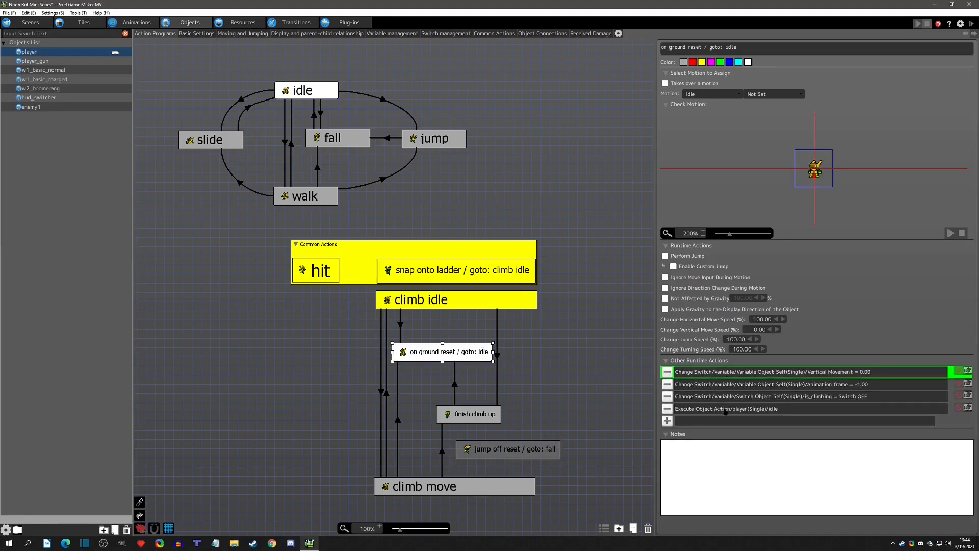
left_click(725, 409, "shift")
left_click(469, 449)
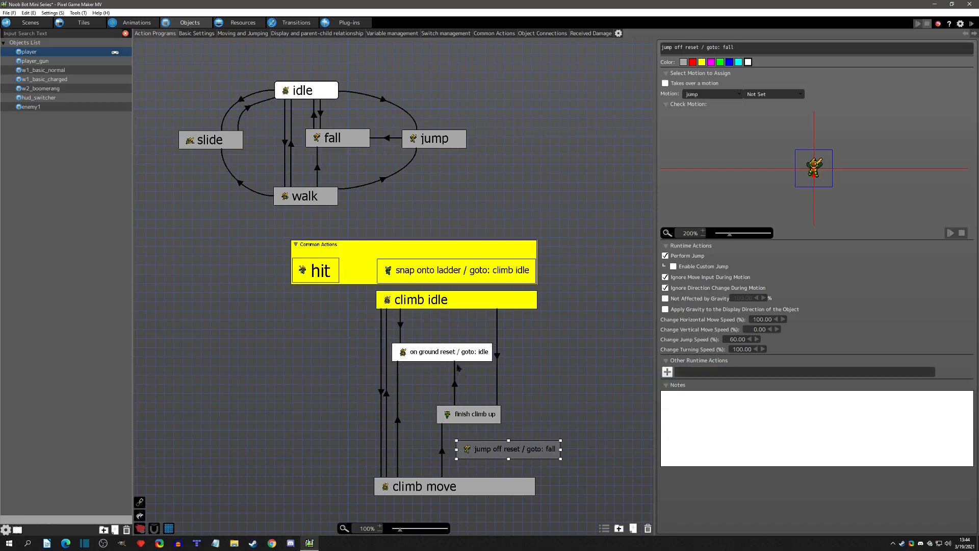
key("ctrl+v")
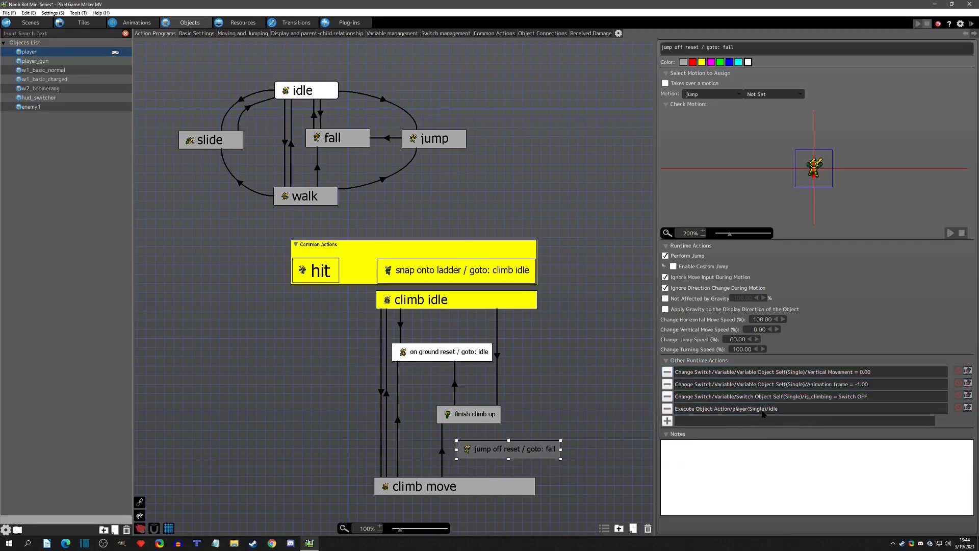
- Change the Execute Object Action in jump off reset / goto: fall to run the player's fall action
double_click(782, 410)
left_click(434, 112)
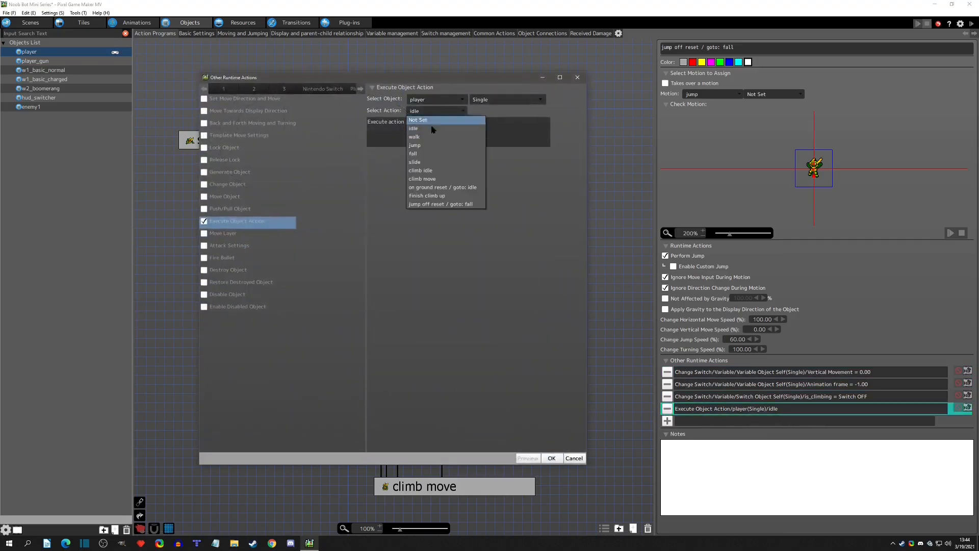
left_click(428, 153)
left_click(550, 459)
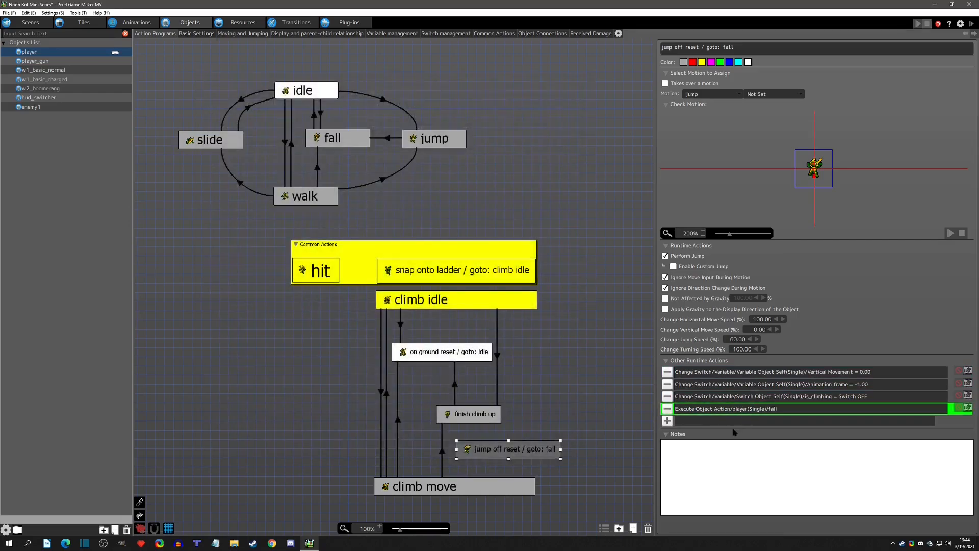
- Add a 0.2-second Wait targeting This Runtime Action and place it just before the is_climbing switch-off in jump off reset / goto: fall
left_click(669, 421)
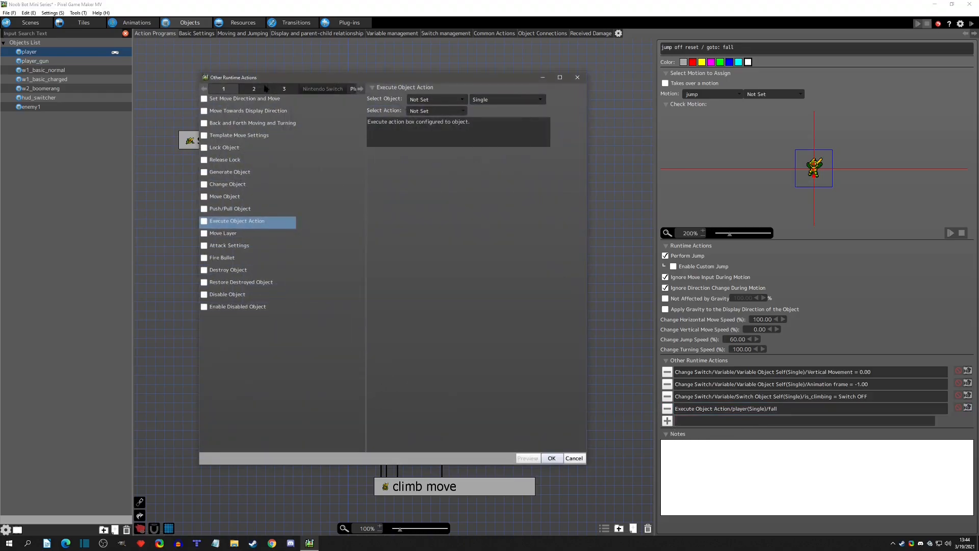
left_click(281, 89)
left_click(205, 209)
double_click(406, 99)
type("0.2")
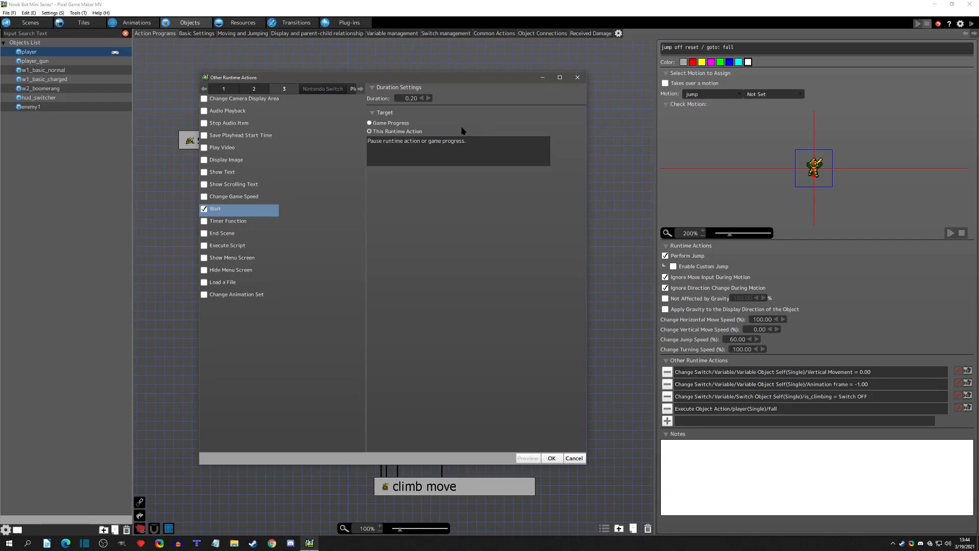
left_click(552, 458)
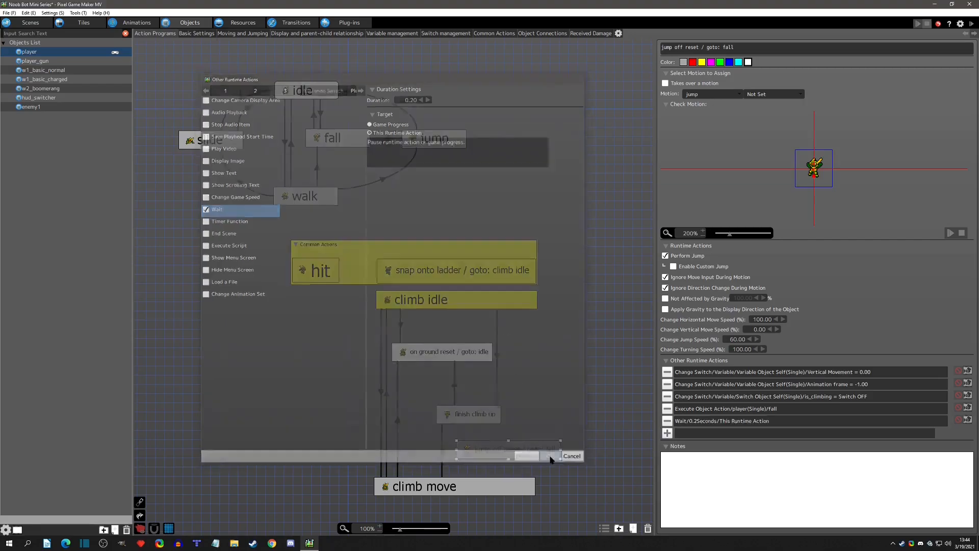
left_click_drag(715, 421, 735, 398)
left_click(821, 409)
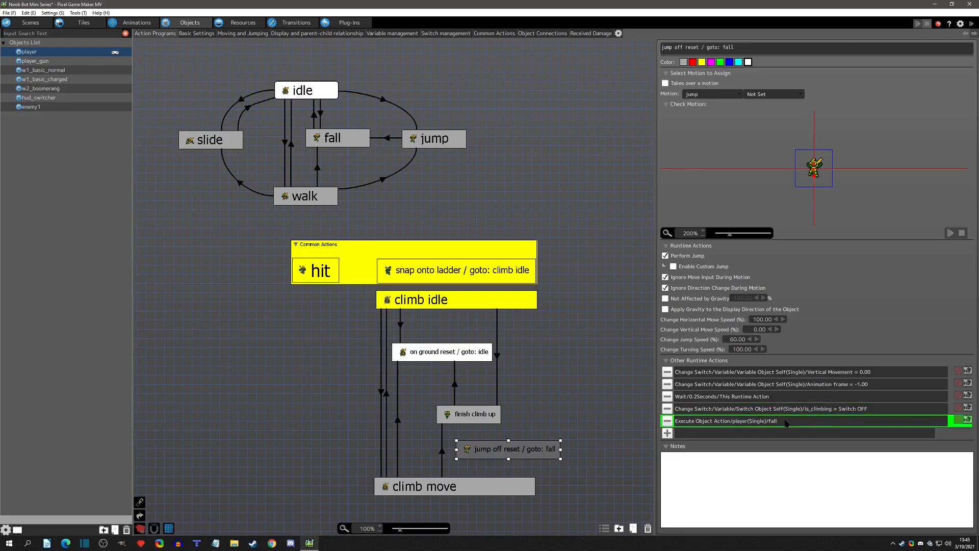
- Color the player's fall action white
left_click(345, 139)
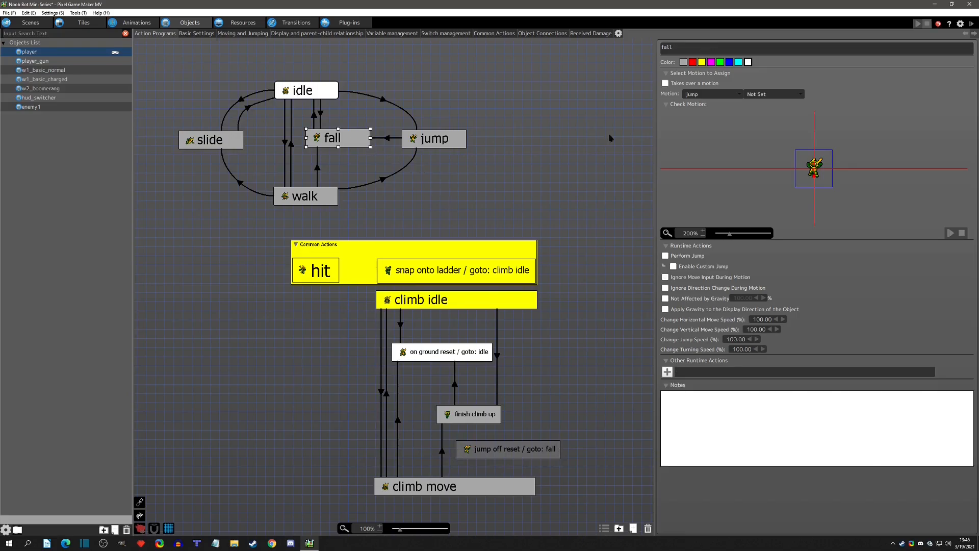
left_click(748, 62)
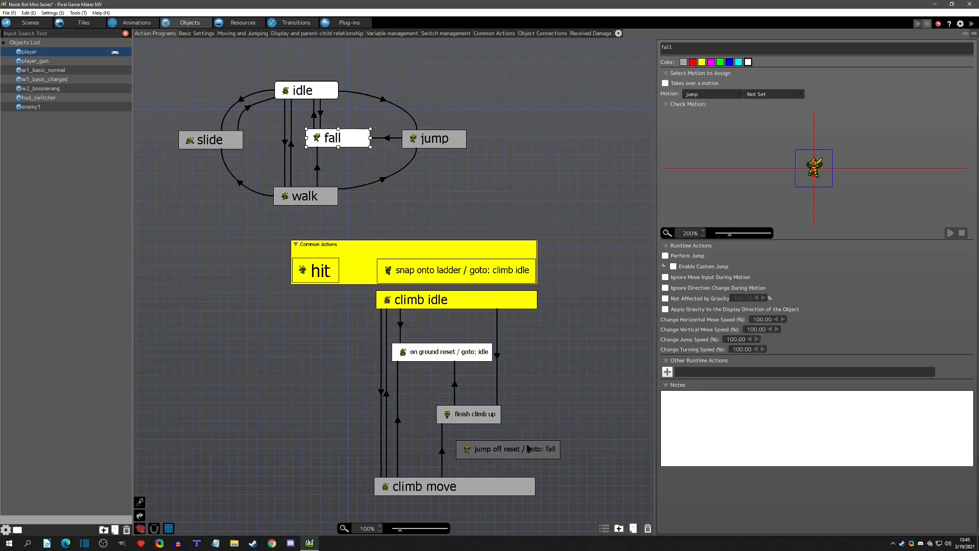
- Add a Move Towards Display Direction runtime action to jump off reset / goto: fall
left_click(529, 448)
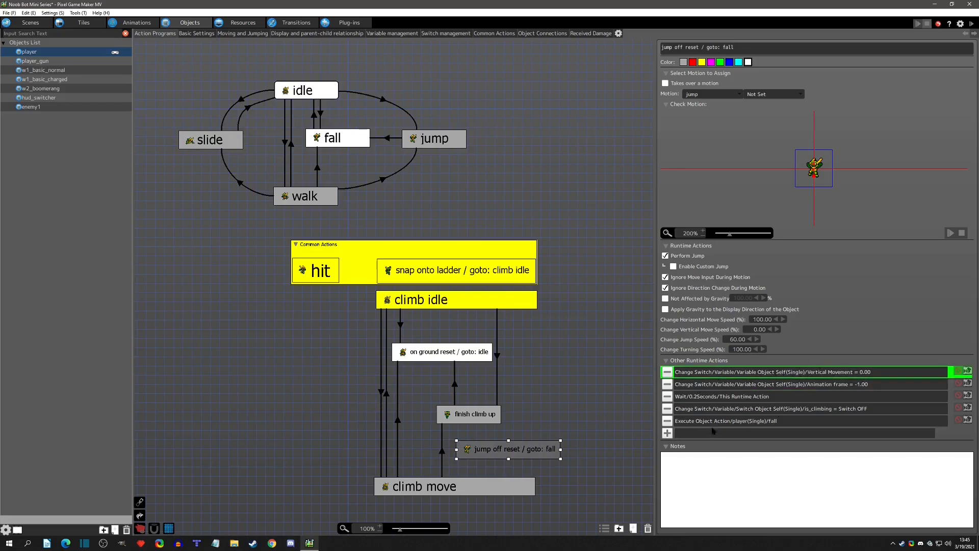
left_click(667, 433)
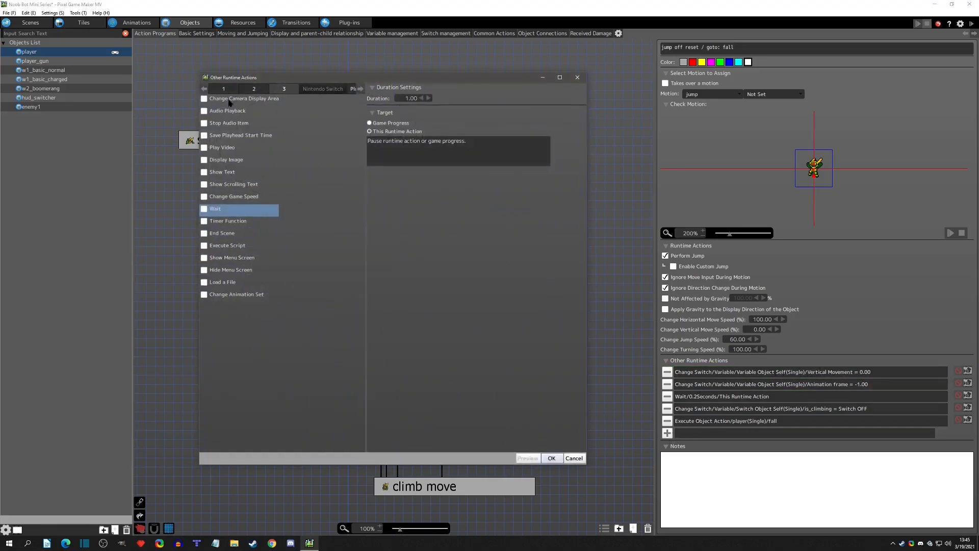
left_click(233, 88)
left_click(205, 111)
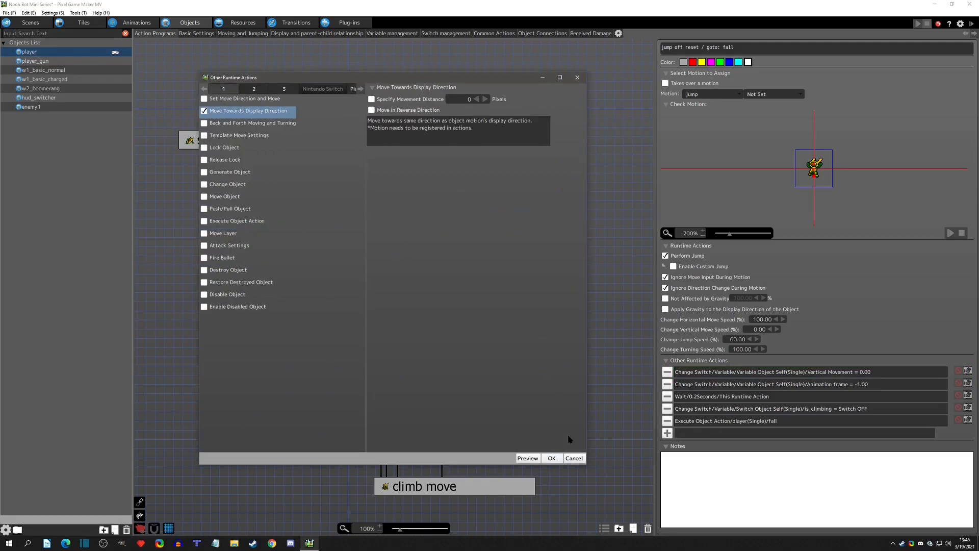
left_click(555, 459)
- Specify a 32-pixel movement distance for Move Towards Display Direction and make it the first runtime action in jump off reset / goto: fall
double_click(678, 433)
left_click(407, 100)
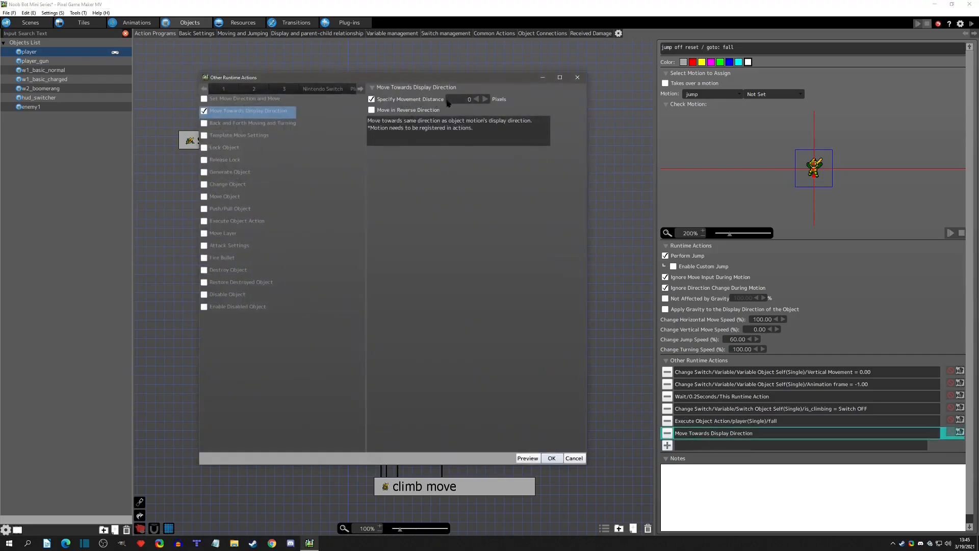
type("32")
left_click(552, 458)
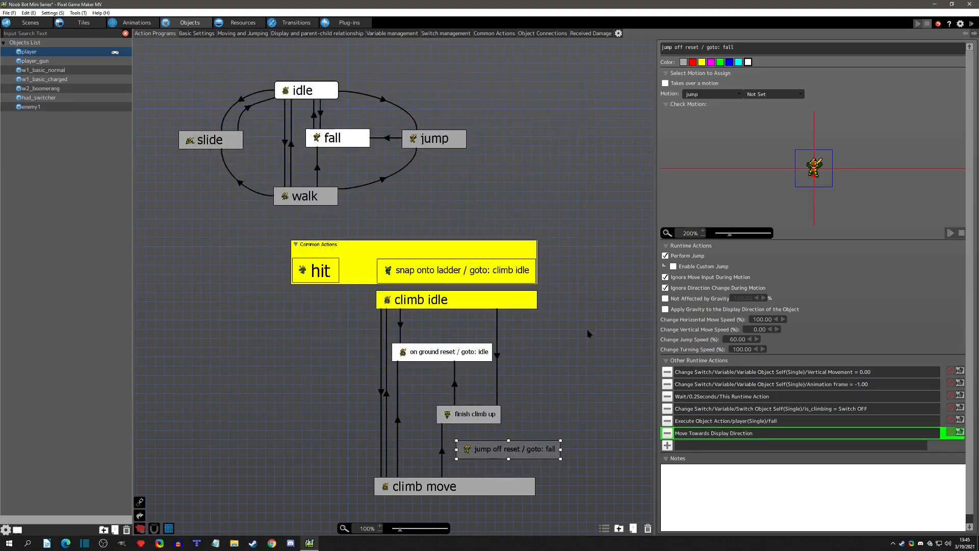
left_click_drag(727, 433, 735, 369)
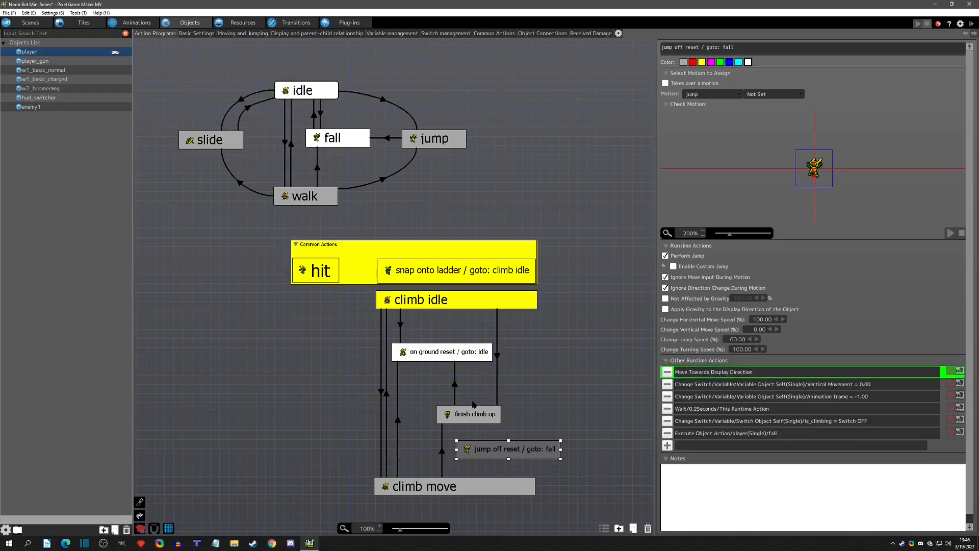
- Link climb idle to jump off reset / goto: fall and shift the link clear of the finish climb up link
right_click(530, 306)
left_click(549, 320)
left_click(510, 449)
left_click_drag(460, 310, 520, 309)
- Enable input conditions on the climb idle to jump off reset / goto: fall link and add A On Press
left_click(669, 152)
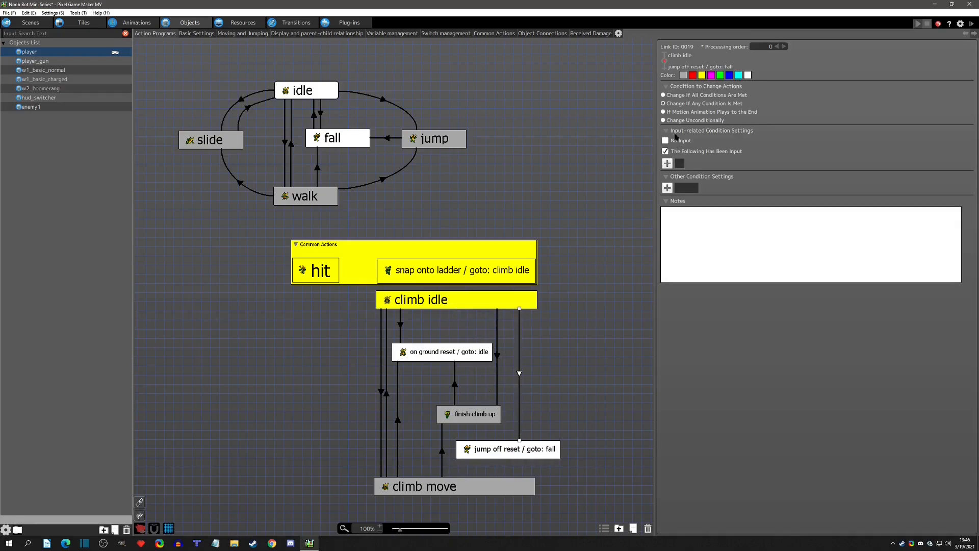
left_click(668, 163)
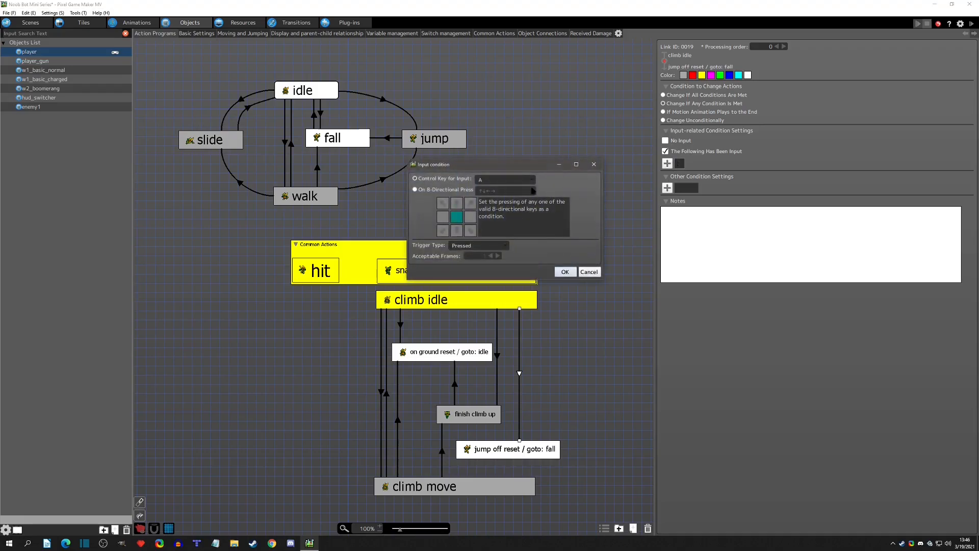
left_click(477, 245)
left_click(473, 265)
left_click(565, 272)
- Add a second input condition, → Pressed, to the jump-off link from climb idle
left_click(668, 176)
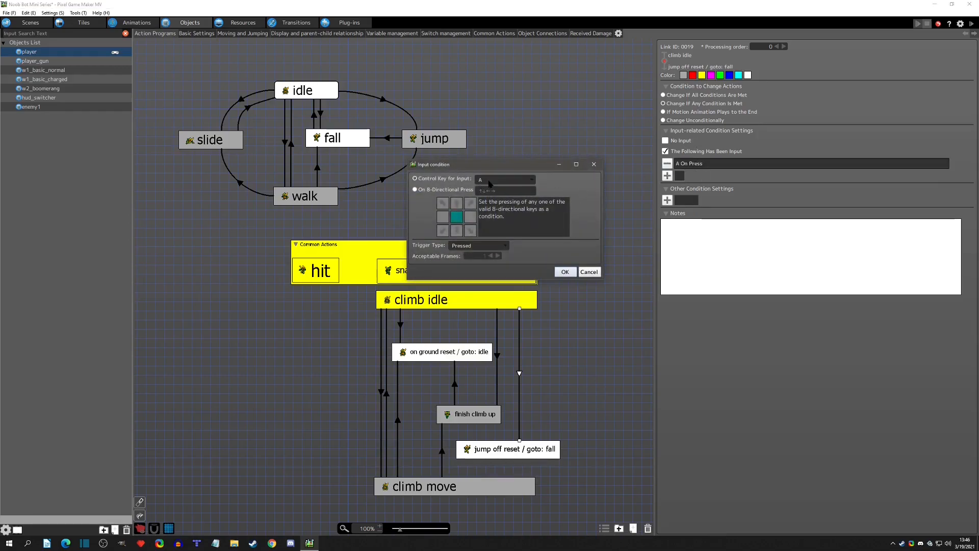
left_click(484, 180)
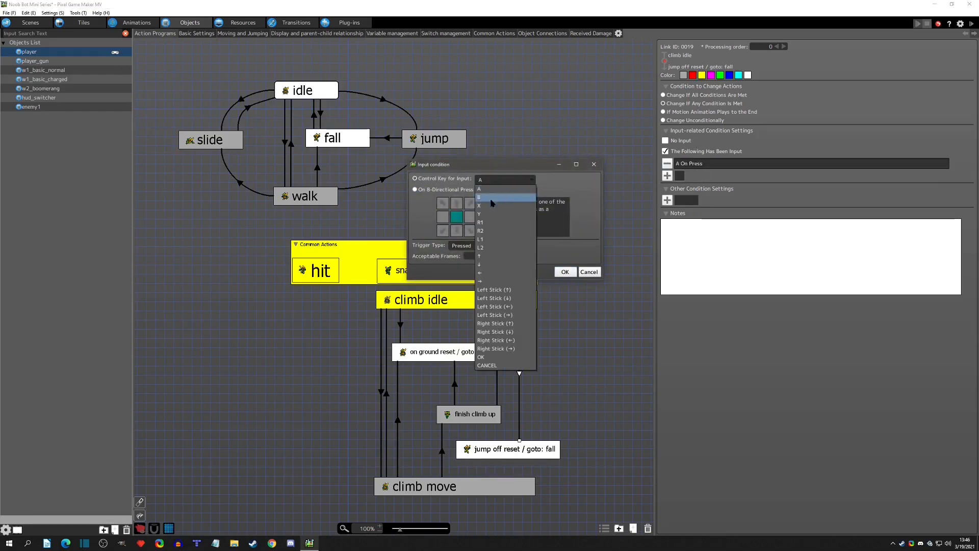
left_click(486, 281)
left_click(489, 246)
left_click(480, 260)
left_click(564, 272)
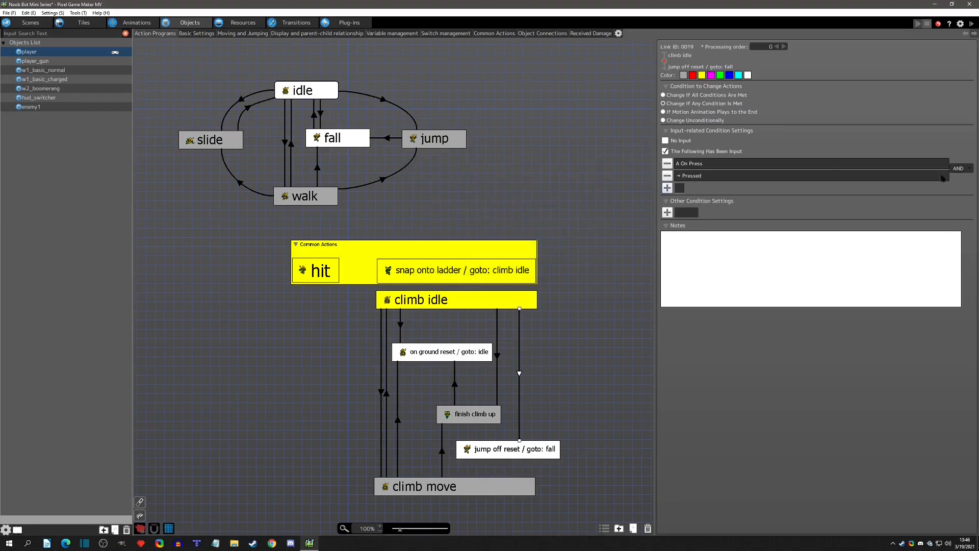
- Add another A On Press condition to the jump-off link and join it to → Pressed with OR
left_click(667, 188)
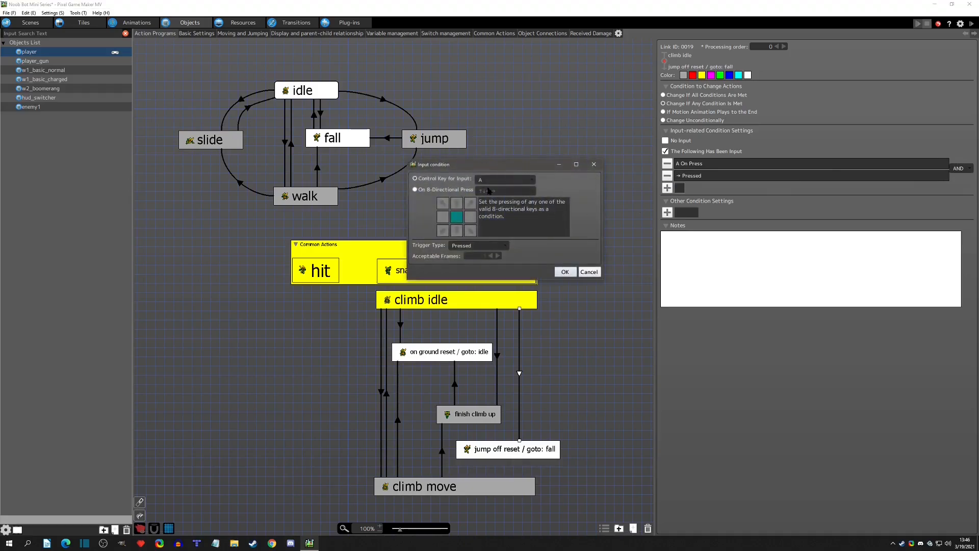
left_click(493, 247)
left_click(479, 259)
left_click(565, 272)
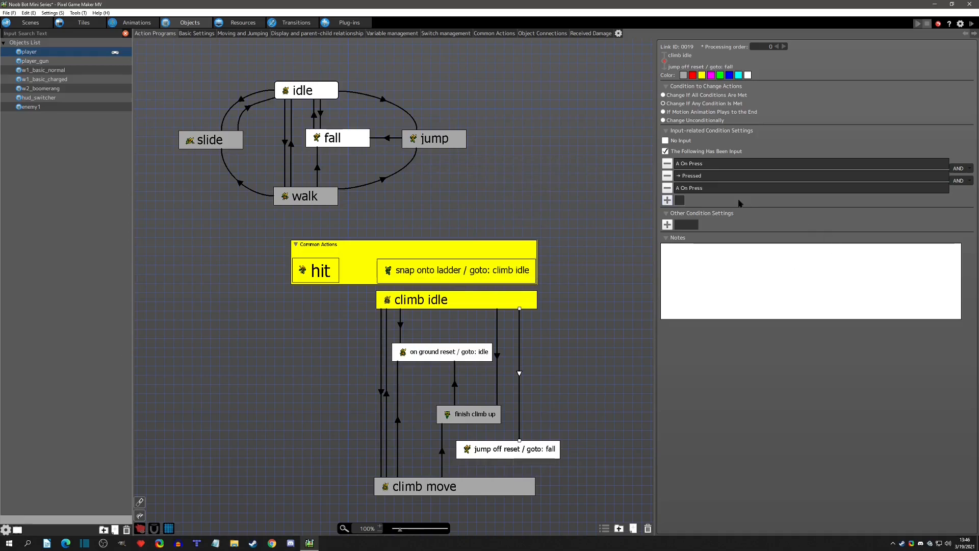
left_click(962, 181)
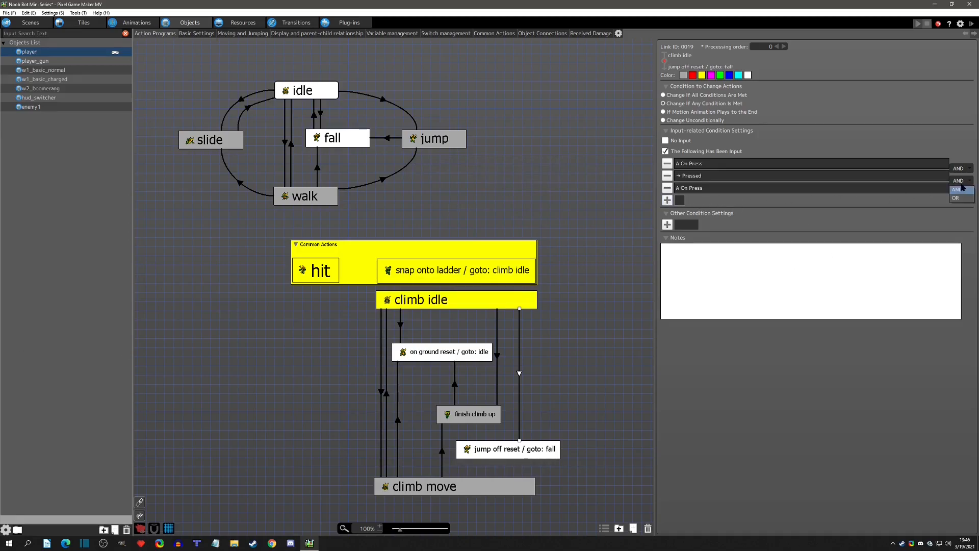
left_click(962, 199)
- Add a ← Pressed input condition below the second A On Press on the jump-off link
left_click(668, 201)
left_click(482, 181)
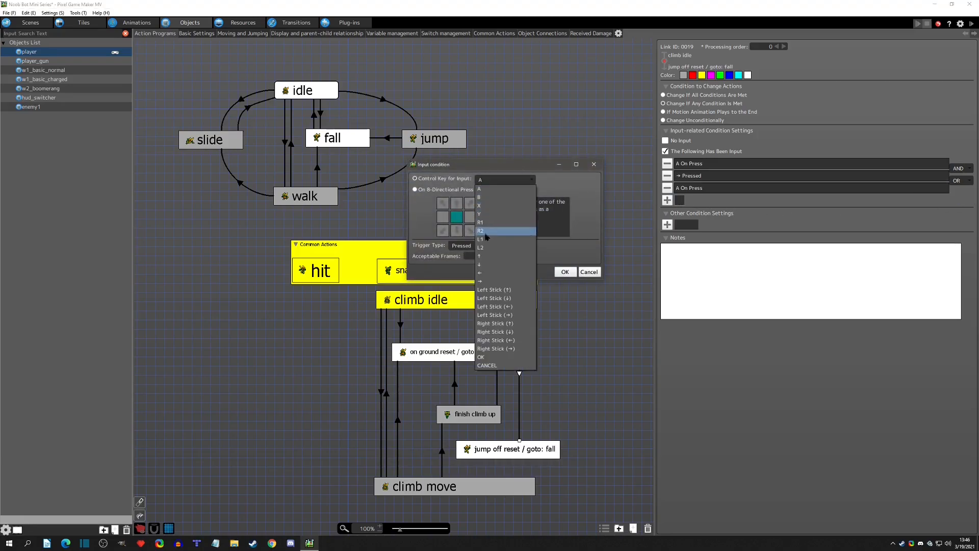
left_click(479, 264)
left_click(564, 272)
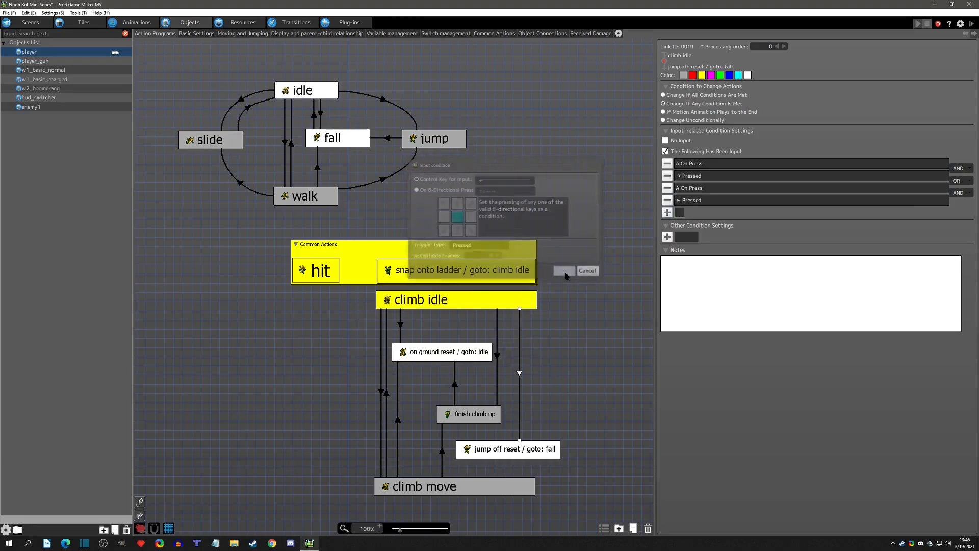
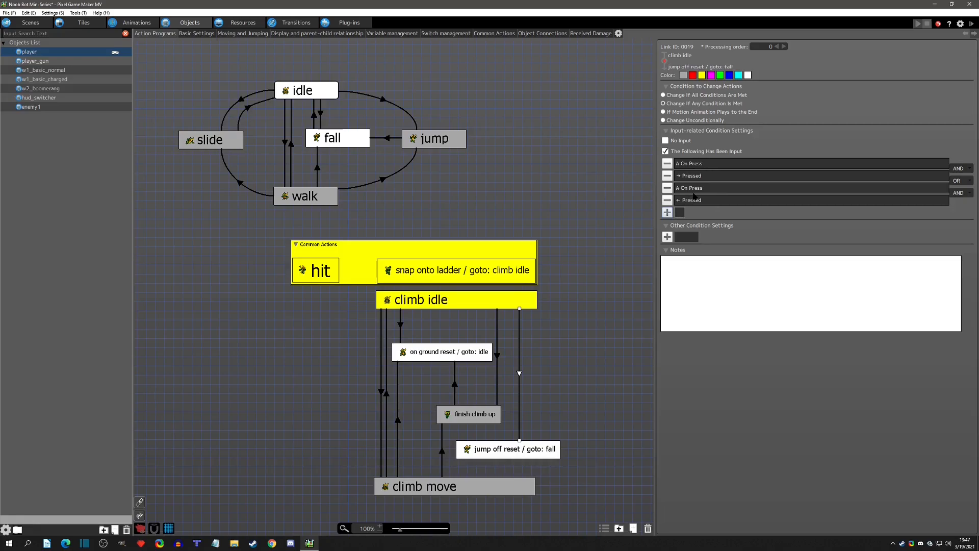
- Create a matching jump-off link from climb move to jump off reset / goto: fall
left_click(557, 394)
left_click(520, 372)
left_click_drag(489, 485, 520, 460)
left_click(495, 460)
left_click(494, 466)
left_click(555, 392)
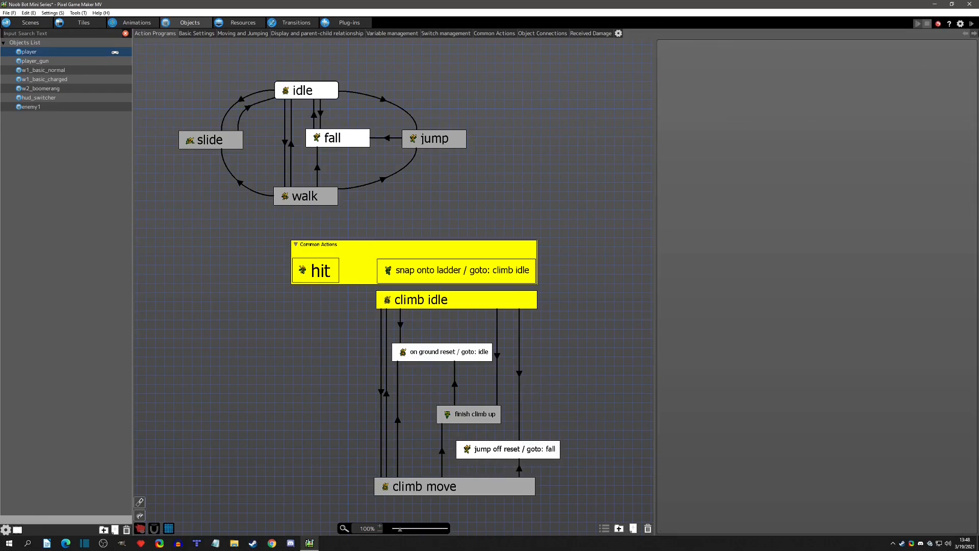
- Playtest the game by repeatedly climbing the short ladder and jumping off it in both directions
left_click(971, 24)
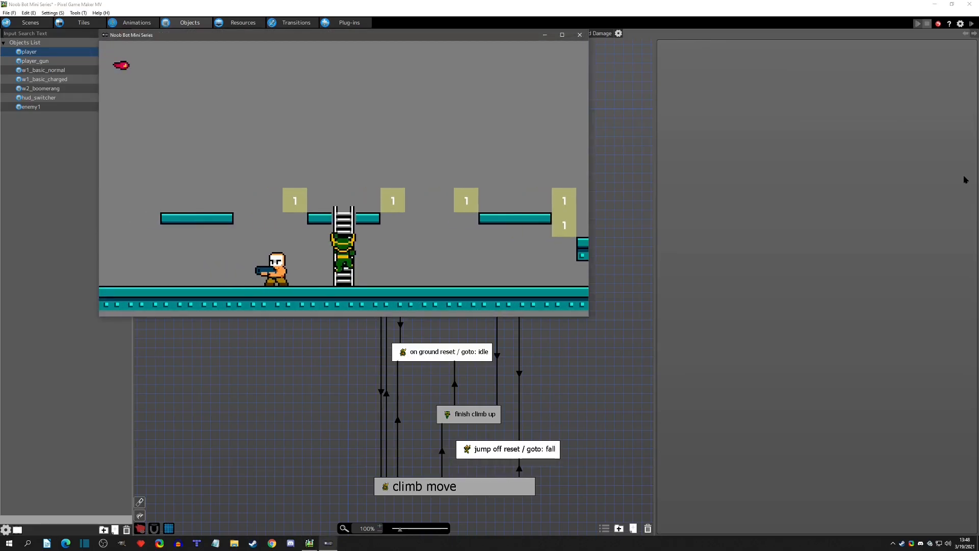
key("Right")
key("Left")
key("Up")
key("Right")
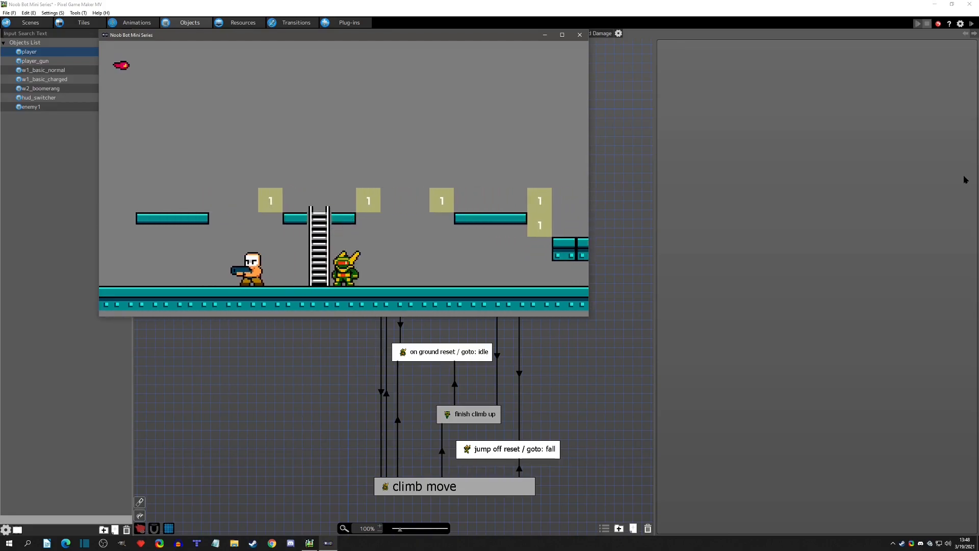
key("Left")
key("Up")
key("Right")
key("space")
key("Left")
key("Up")
key("Right")
key("space")
key("Left")
key("space")
key("Left")
key("Up")
key("Right")
key("space")
key("Left")
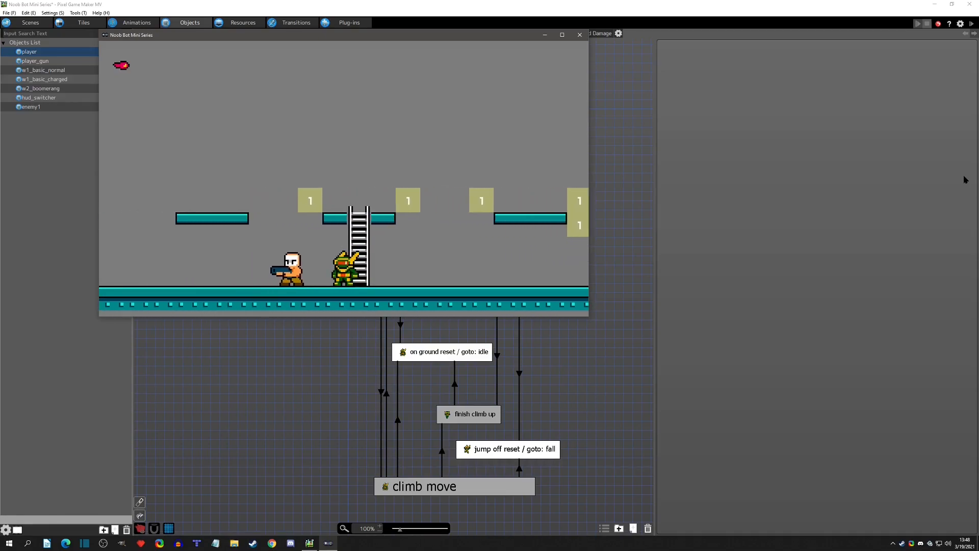
- Test climbing the short ladder up to its top and moving off to the right, and close the playtest
key("Up")
key("space")
key("Up")
key("space")
key("Up")
key("Up")
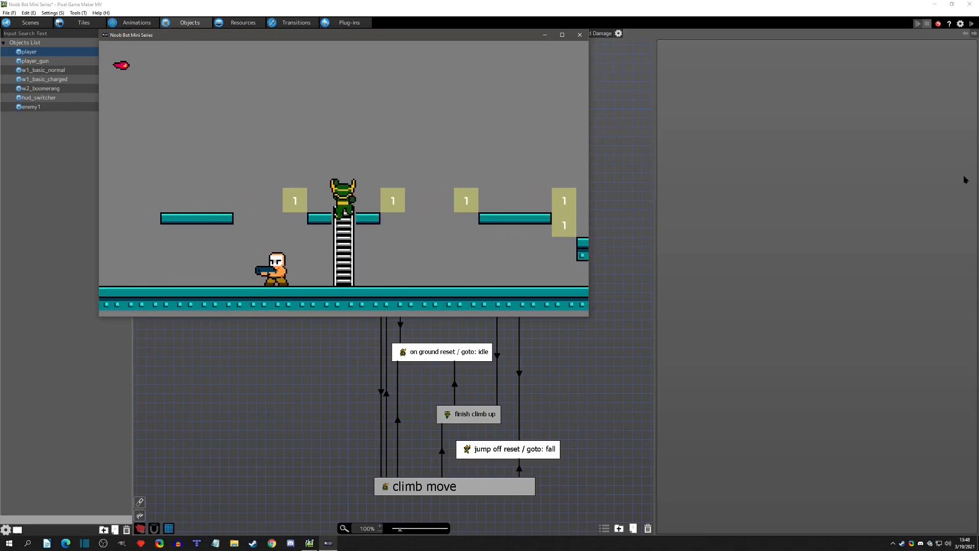
key("Right")
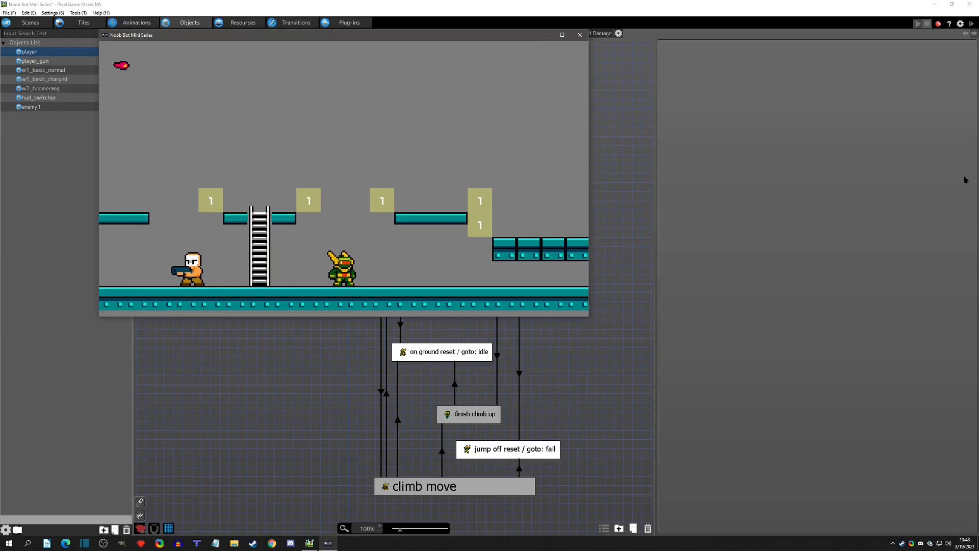
left_click(583, 37)
- Paint a tall ladder in the scene from the floor right of the player up to the scene's upper boundary
left_click(30, 23)
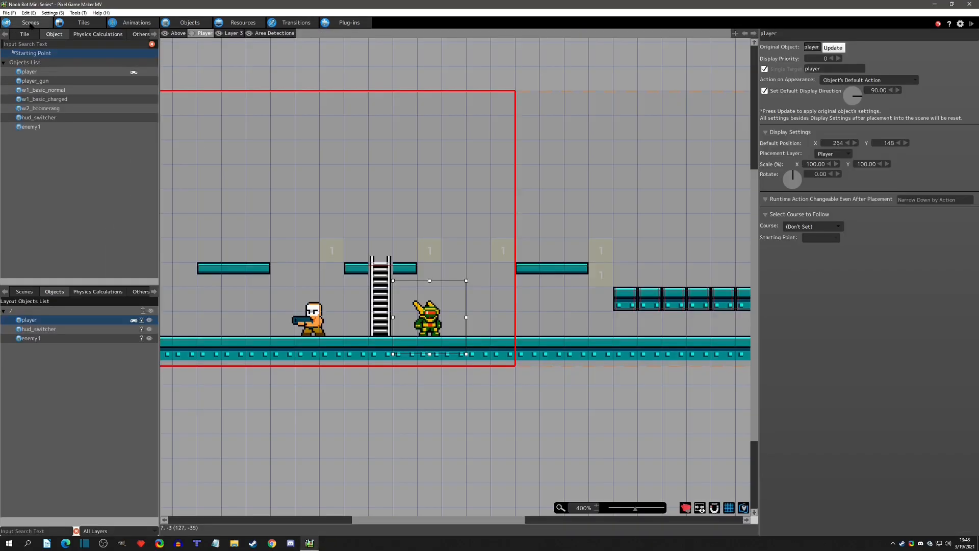
left_click(24, 35)
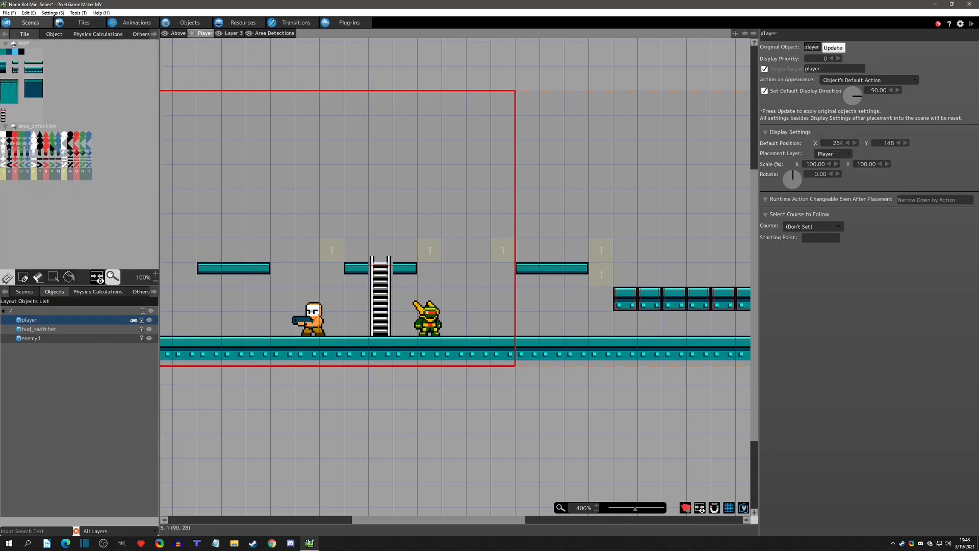
left_click(4, 117)
mouse_move(478, 299)
left_mouse_down()
mouse_move(478, 327)
mouse_move(482, 94)
left_mouse_up()
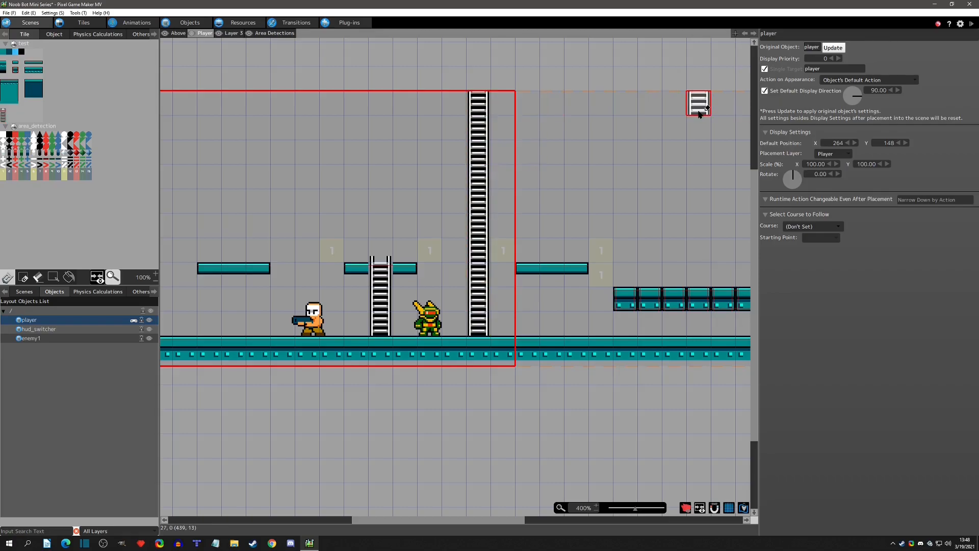
- Playtest the tall ladder by climbing it and jumping off to the right toward the nearby platform
left_click(971, 23)
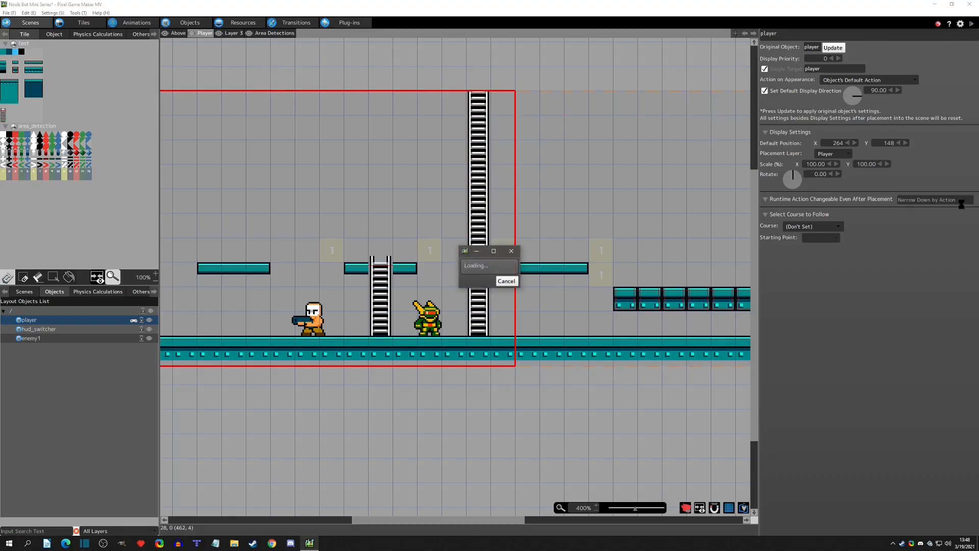
key("Up")
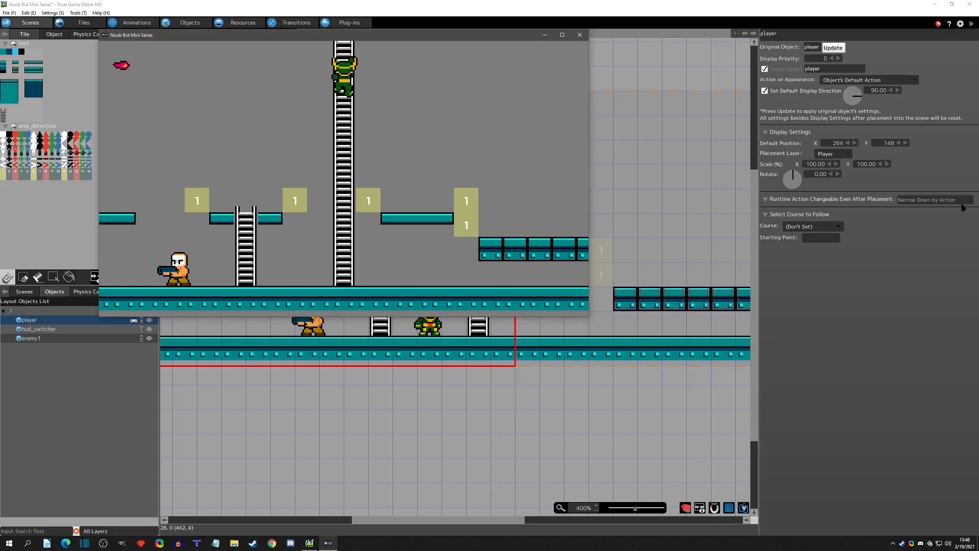
key("Right")
key("Left")
key("Up")
key("Right")
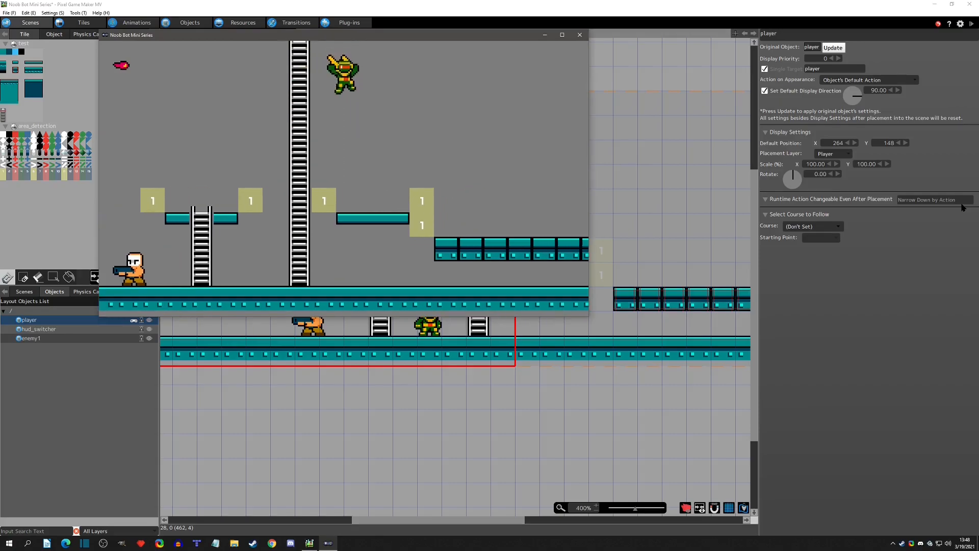
key("Left")
key("Up")
key("Down")
key("Up")
key("Right")
key("Left")
key("Up")
key("Right")
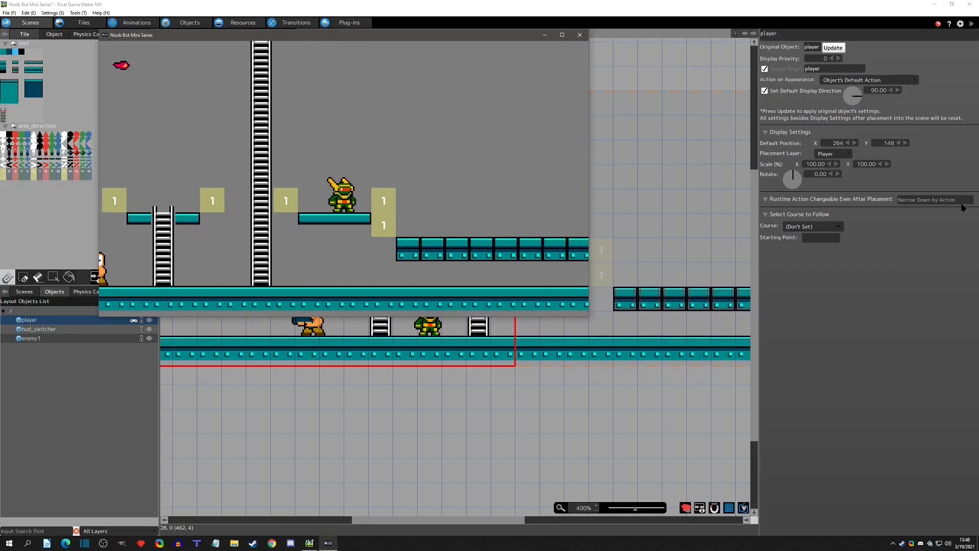
- Test more jump-offs from the tall ladder, climbing up and down it between jumps and grabbing it again
key("Left")
key("Up")
key("Down")
key("Up")
key("Right")
key("Left")
key("Up")
key("Down")
key("Right")
key("Left")
key("Up")
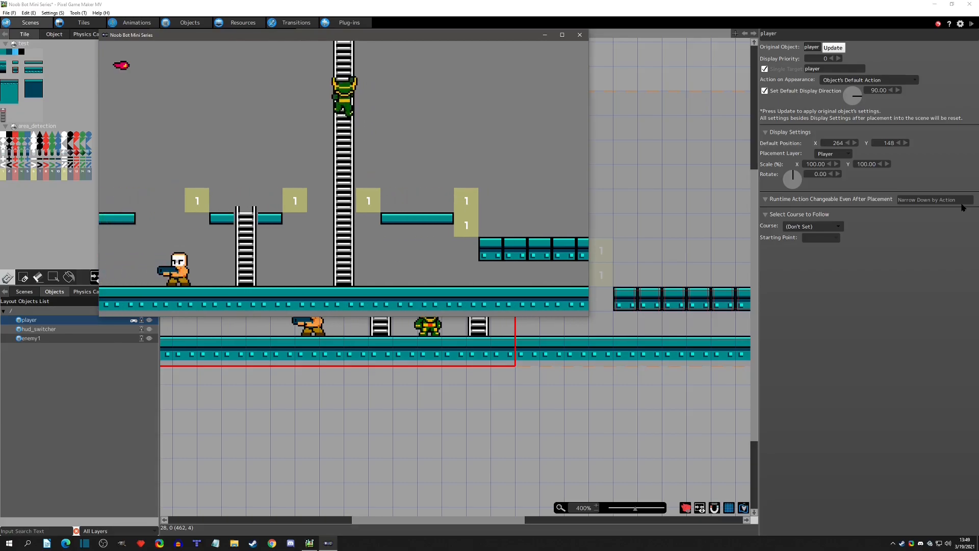
key("Down")
key("Right")
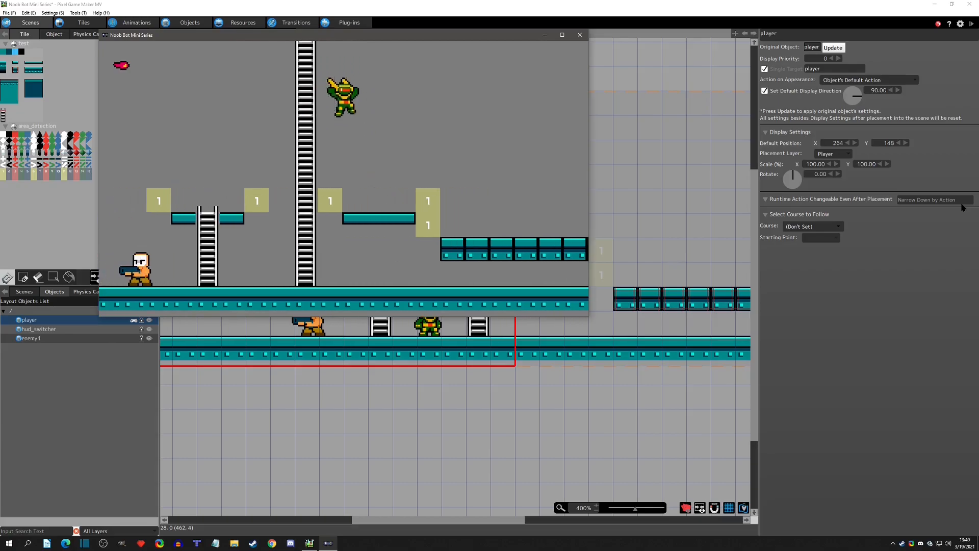
key("Left")
key("Right")
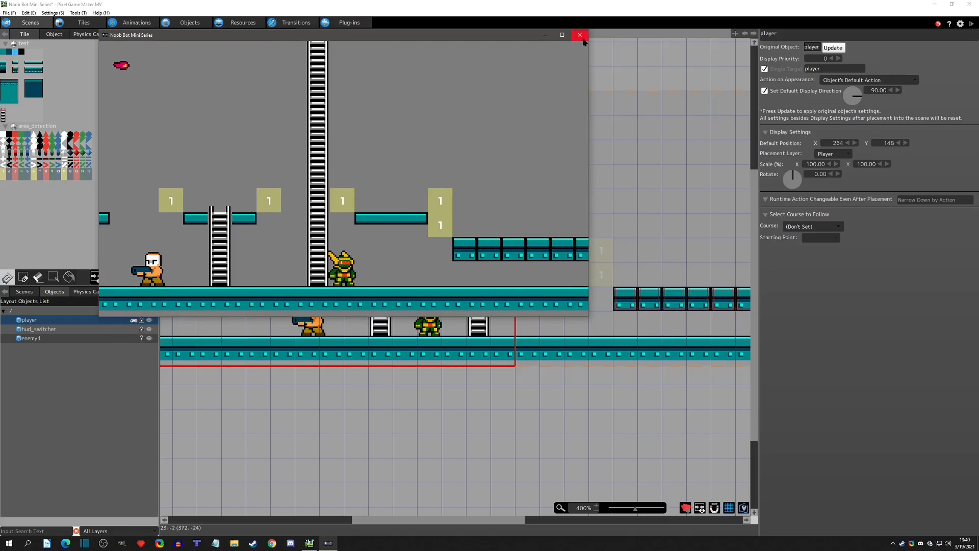
- Close the playtest and return to the player's action program
left_click(579, 35)
left_click(204, 33)
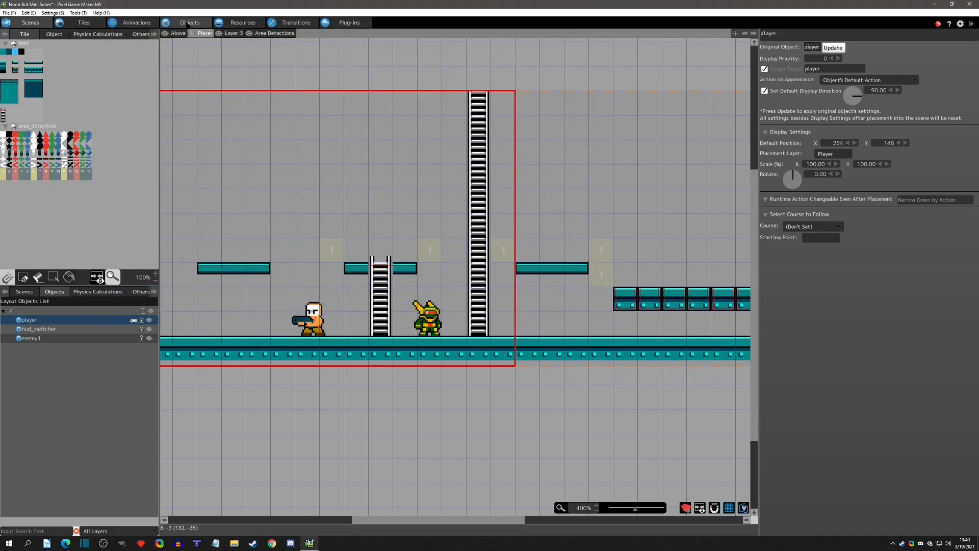
left_click(187, 22)
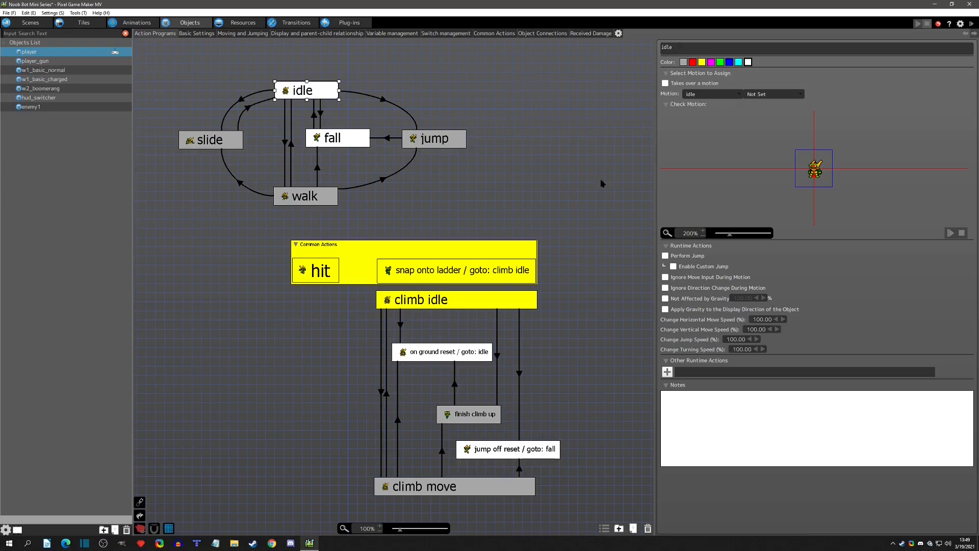
- Playtest the short ladder by climbing to its top and moving side to side over it, and close the playtest
left_click(971, 23)
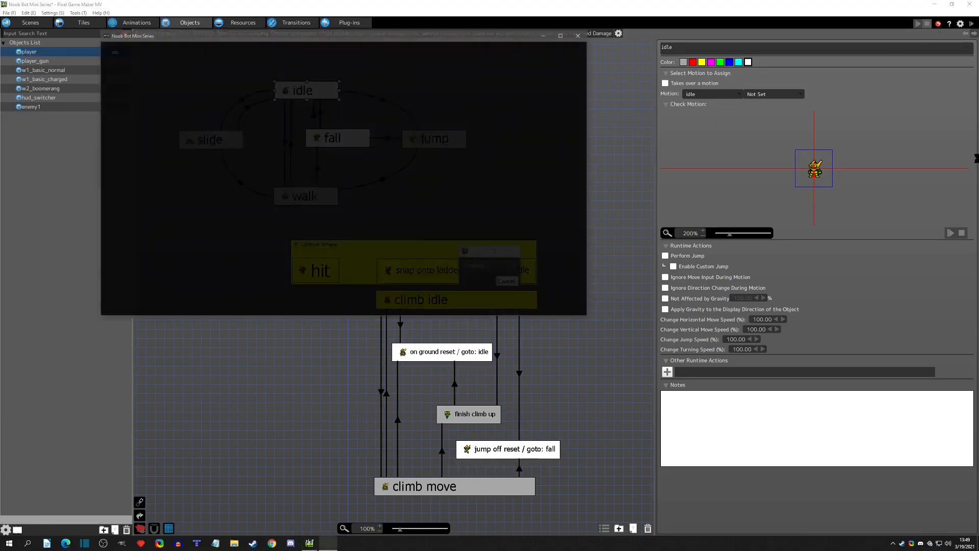
key("Left")
key("Up")
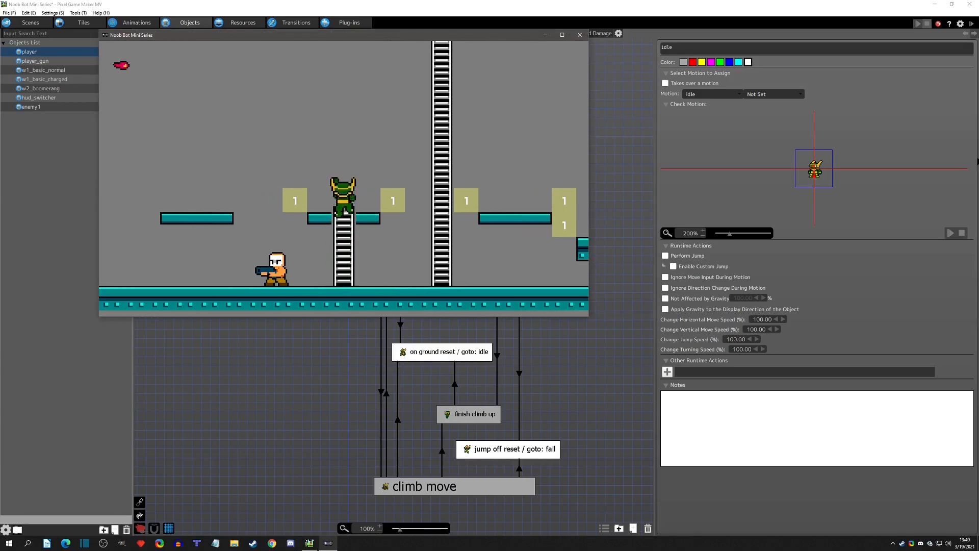
key("Right")
key("Left")
key("Up")
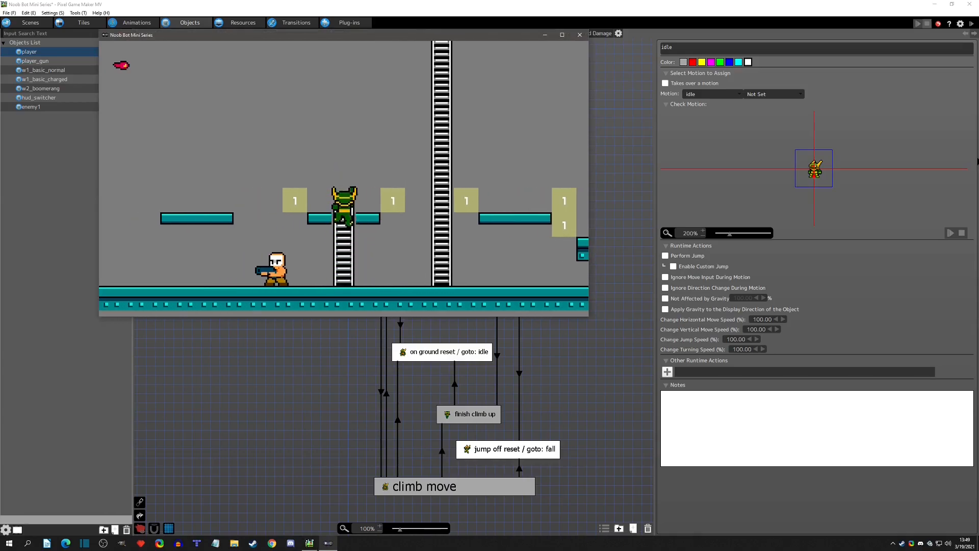
key("Right")
key("Left")
key("Right")
key("Left")
key("Right")
key("Left")
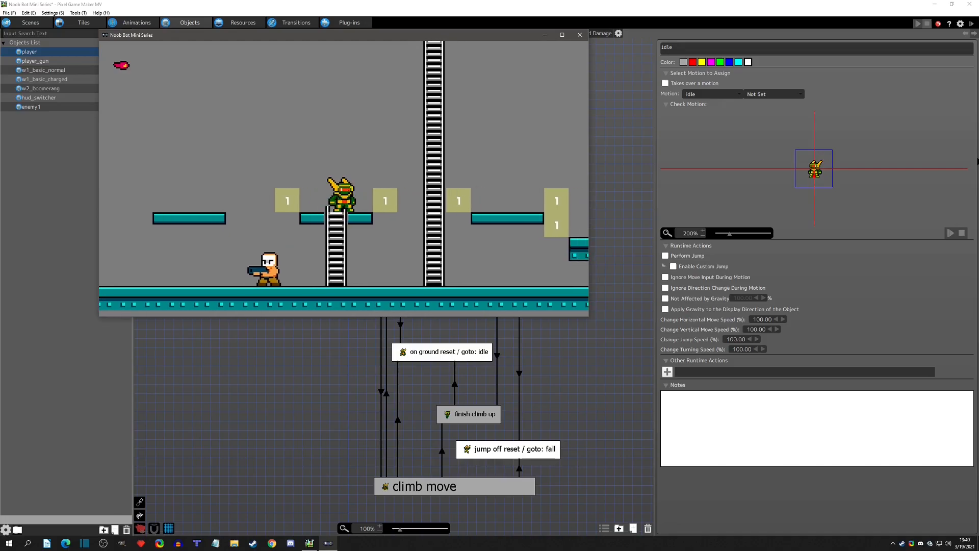
left_click(580, 35)
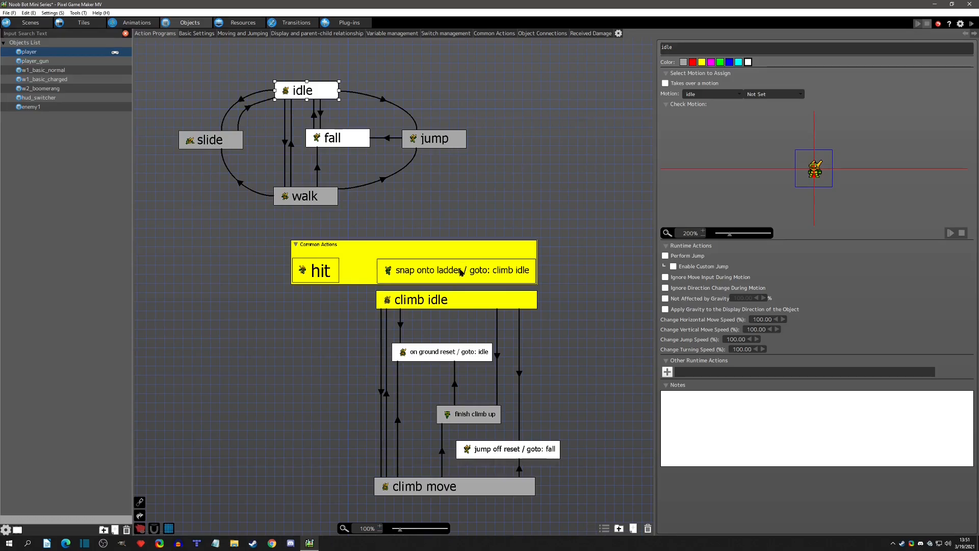
- Check the Area Detection number assigned to the topmost ladder tile and return to the player's action program
left_click(87, 23)
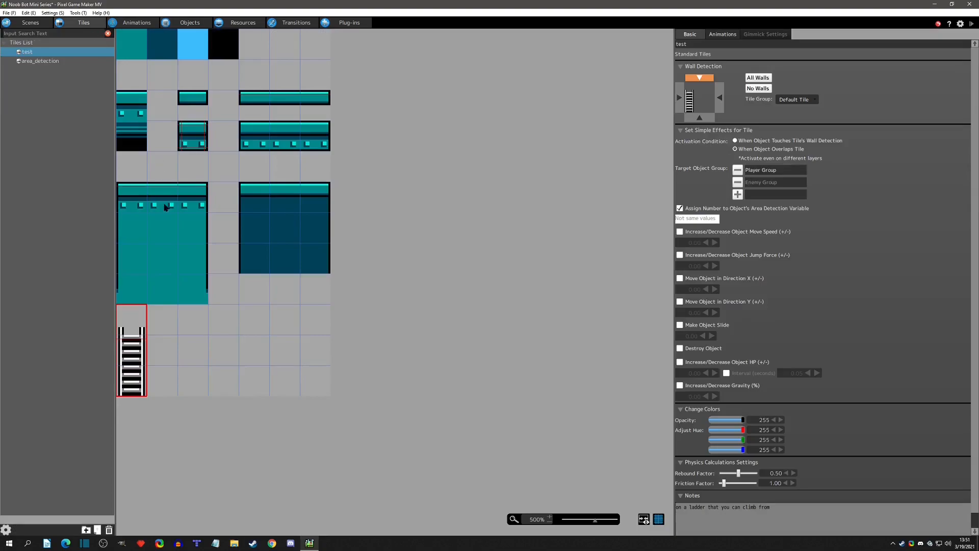
left_click(136, 332)
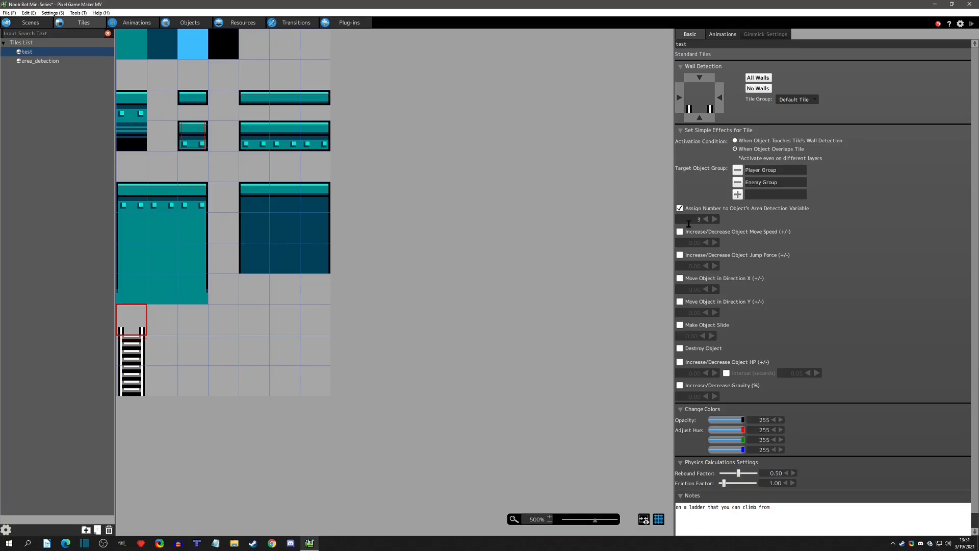
left_click(191, 24)
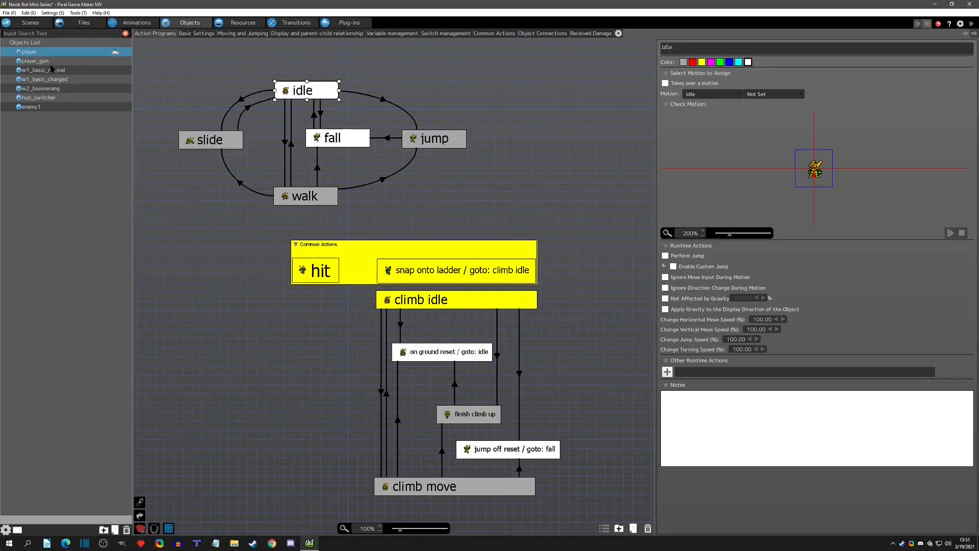
left_click(80, 27)
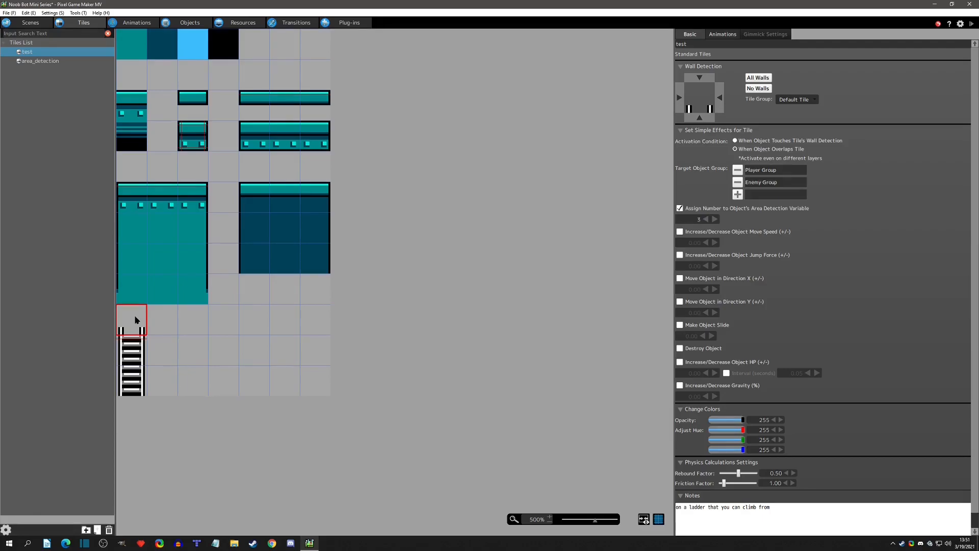
left_click(184, 23)
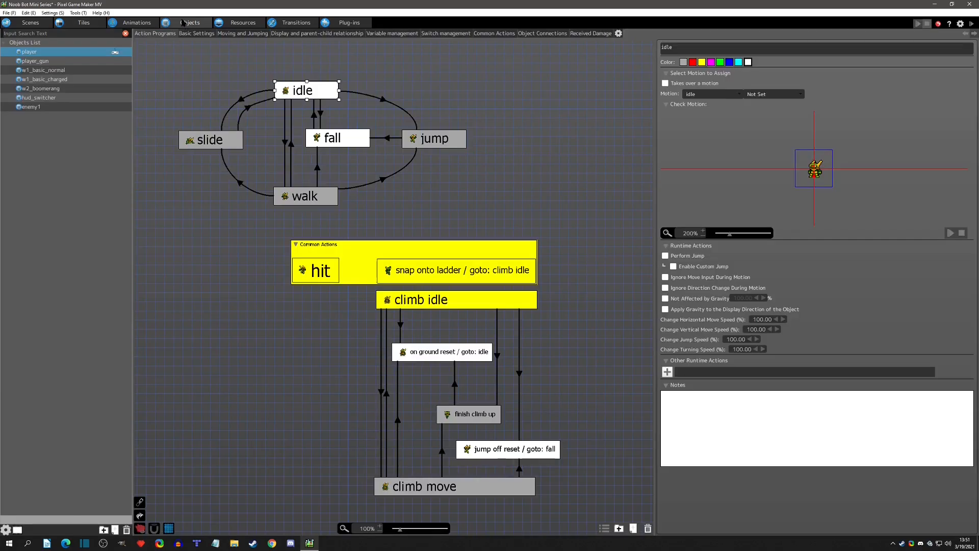
middle_click_drag(595, 233, 455, 202)
- Duplicate the player's "snap onto ladder / goto: climb idle" common action
left_click(494, 35)
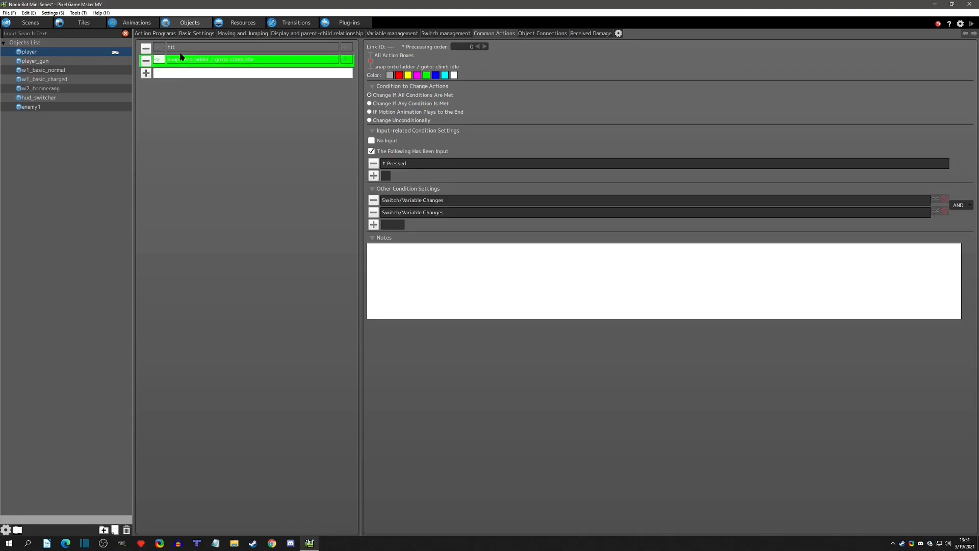
left_click(179, 50)
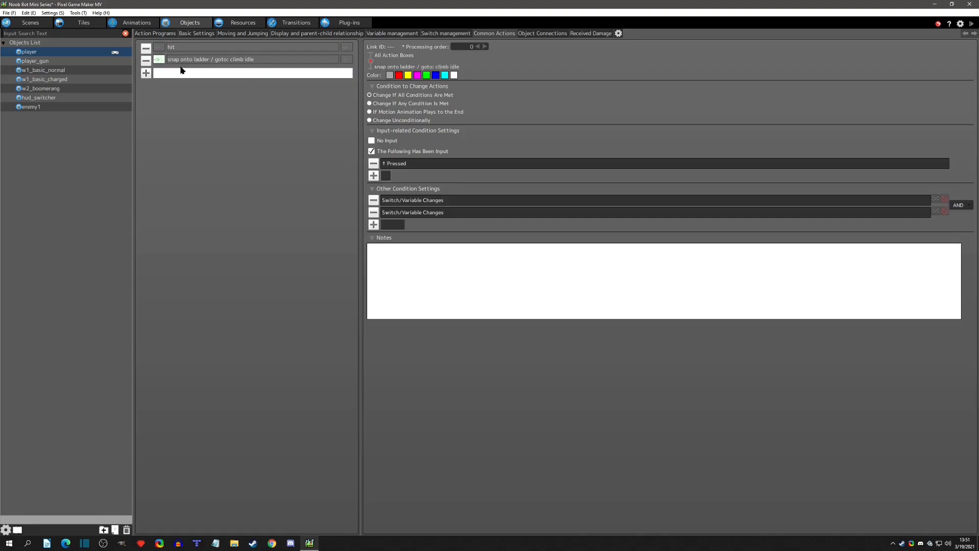
left_click(178, 47)
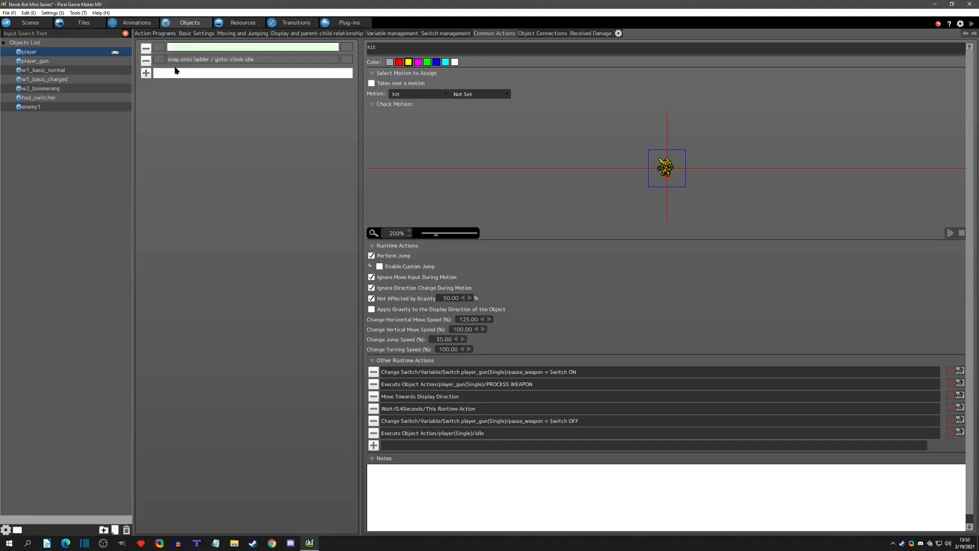
left_click(175, 65)
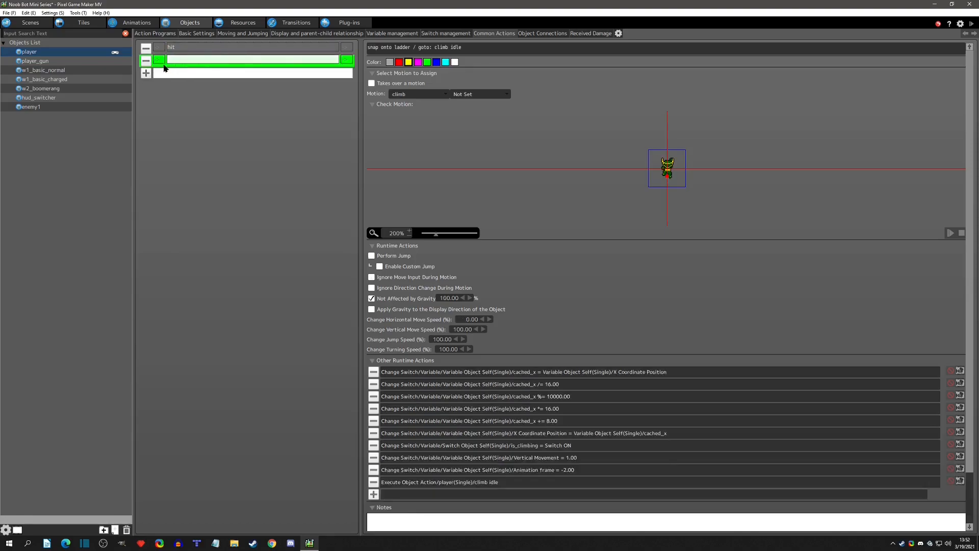
key("ctrl+v")
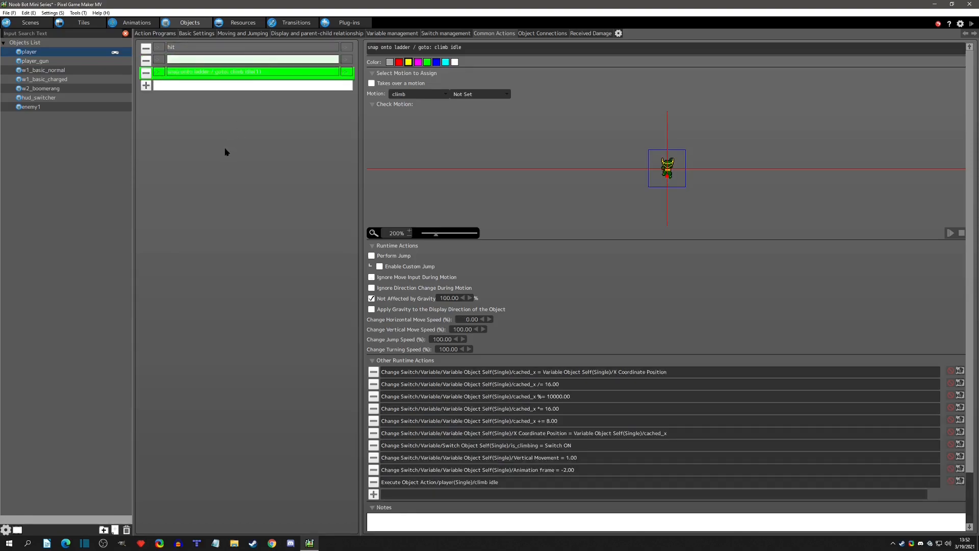
- Rename the duplicated common action as "snap onto ladder / goto: climb down start"
left_click(210, 73)
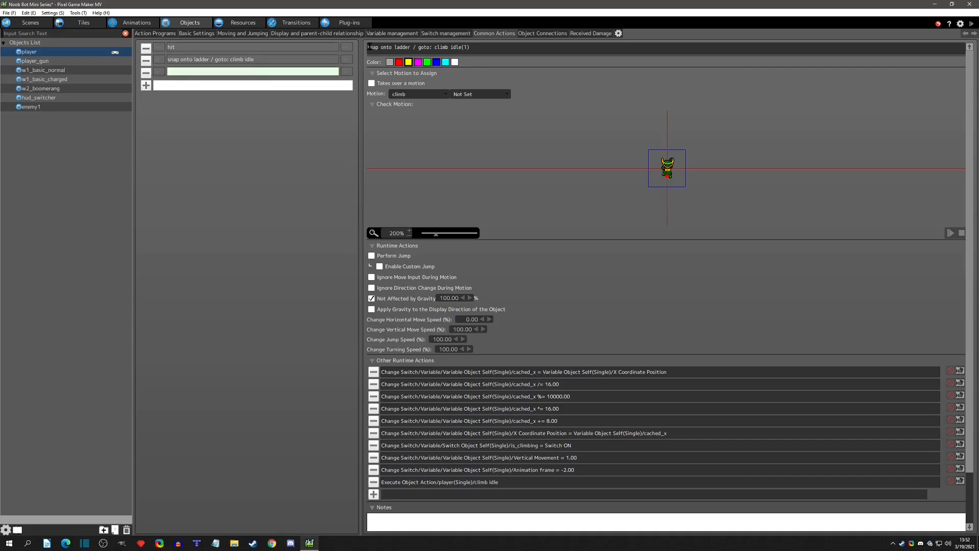
key("shift+Left")
key("shift+Left")
key("shift+Left")
key("shift+Left")
key("shift+Left")
key("shift+Left")
key("shift+Left")
key("shift+Left")
key("shift+Left")
key("shift+Left")
key("shift+Left")
key("shift+Left")
key("shift+Left")
key("shift+Left")
key("shift+Left")
- Make the climb down start action ignore move input and direction changes during motion, and review its final runtime actions
left_click(371, 278)
left_click(528, 472)
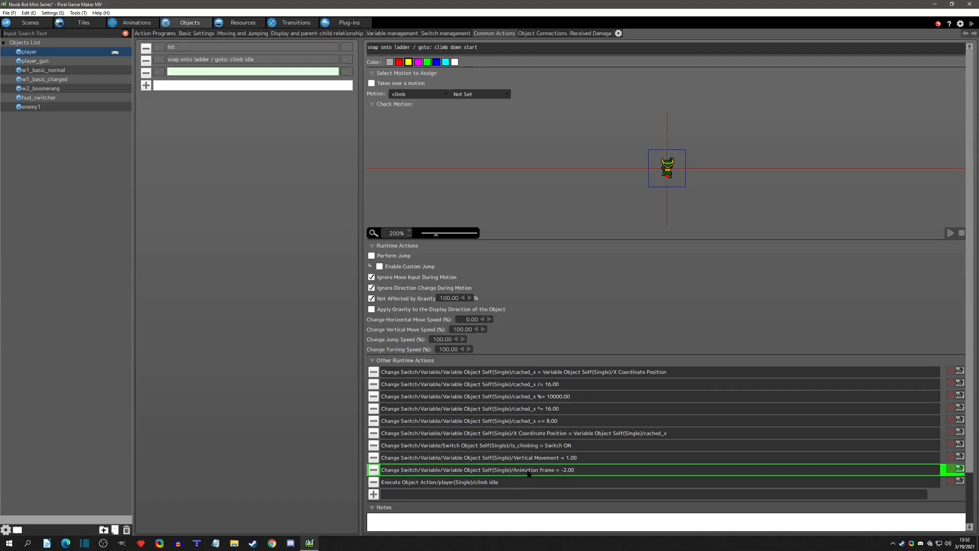
left_click(541, 461)
left_click(541, 447)
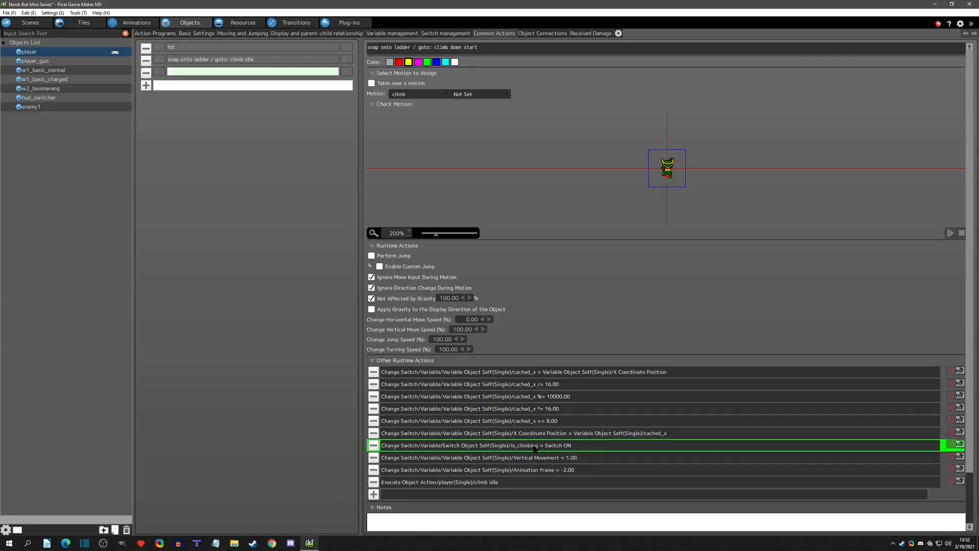
left_click(457, 482)
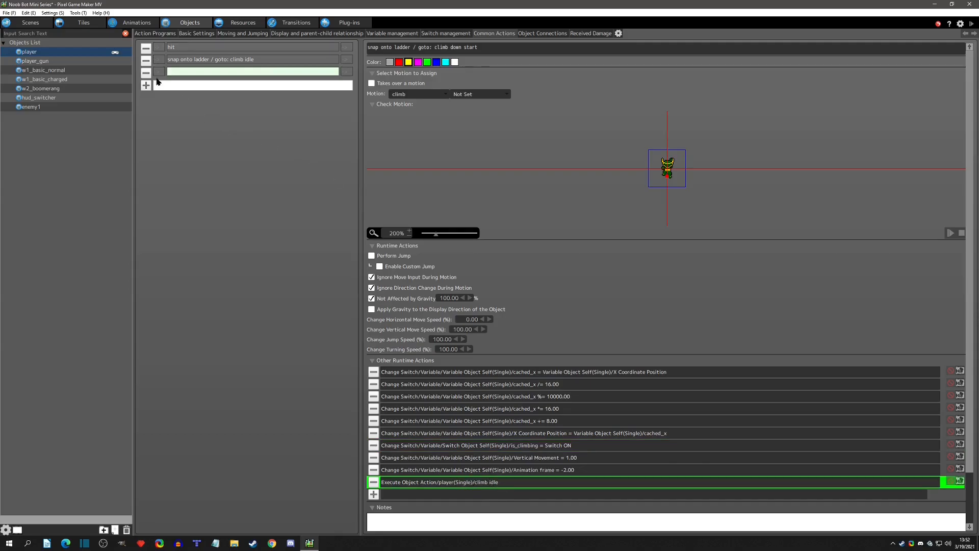
- In the incoming link of the climb down start action, set the Area Detection variable condition to 3
left_click(346, 72)
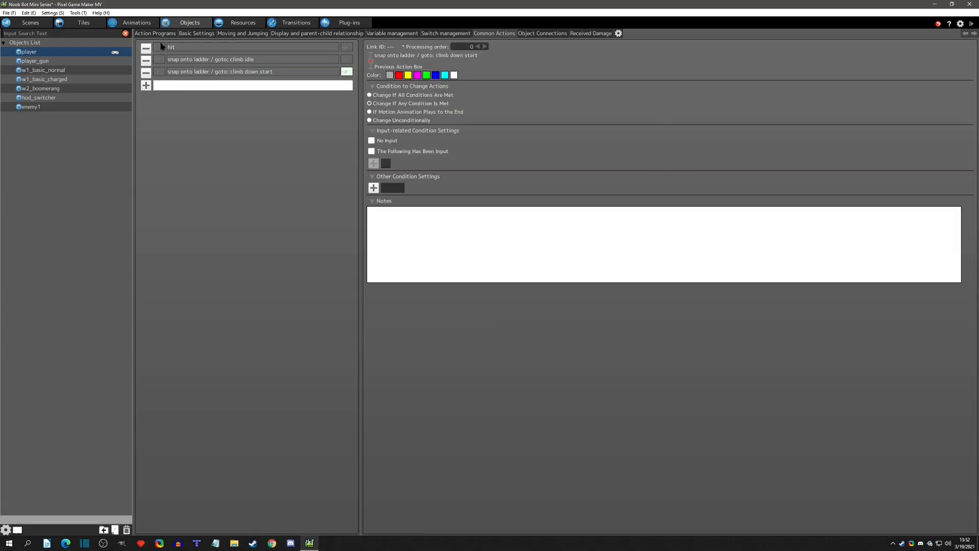
left_click(160, 72)
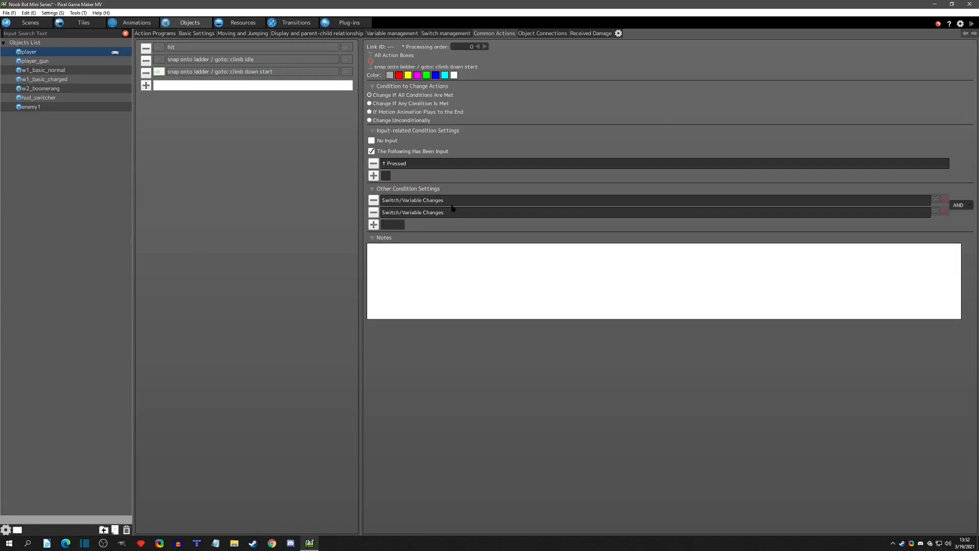
double_click(397, 200)
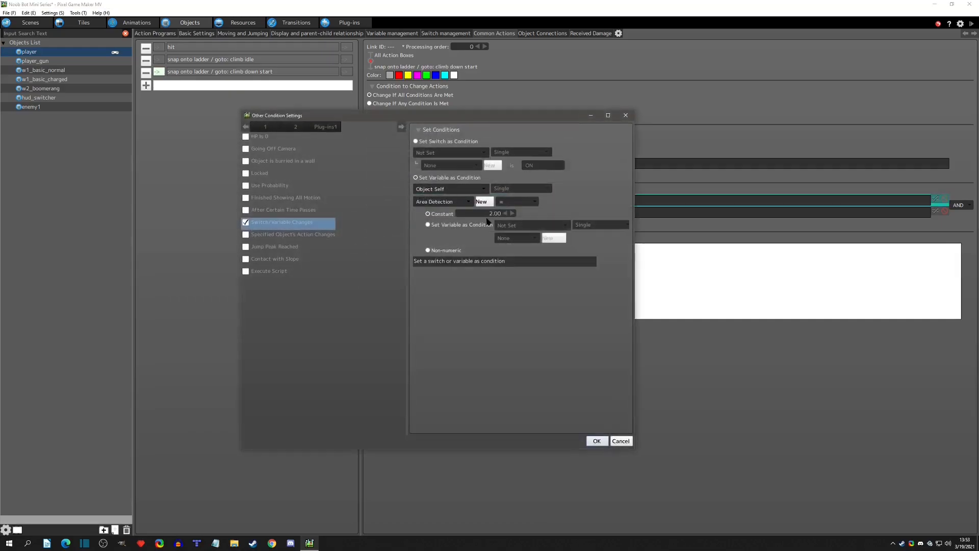
type("3")
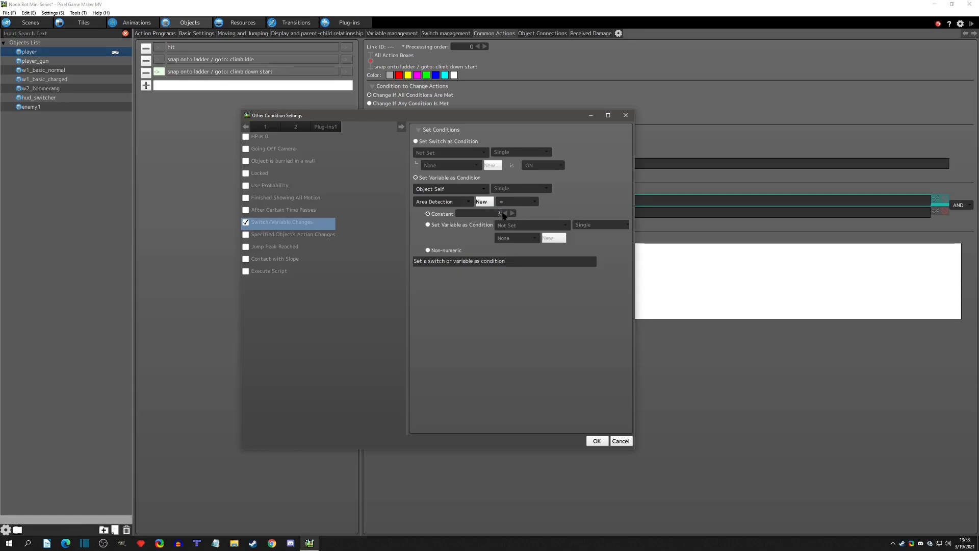
left_click(596, 440)
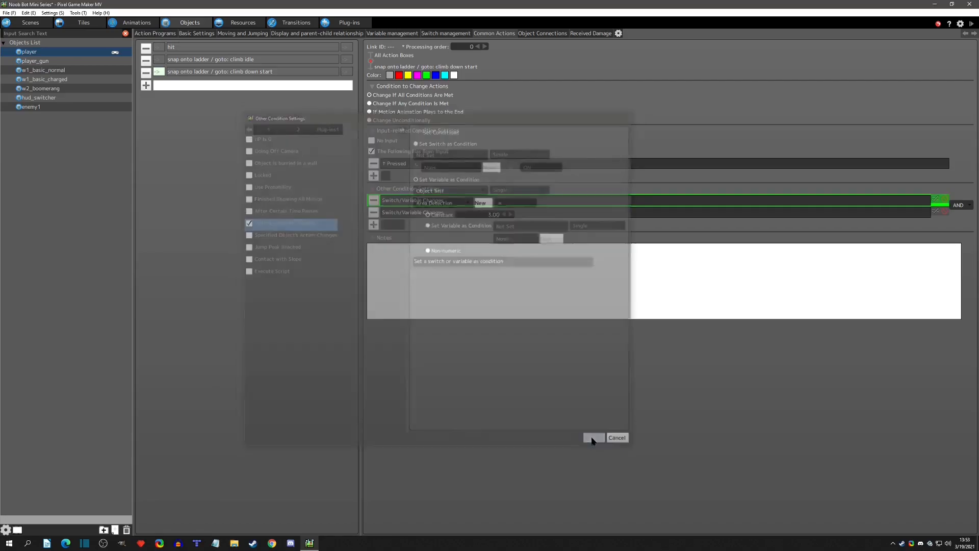
- Check the link's is_climbing condition and add a Contact with Tile's Wall Detection condition for the downward direction
double_click(435, 214)
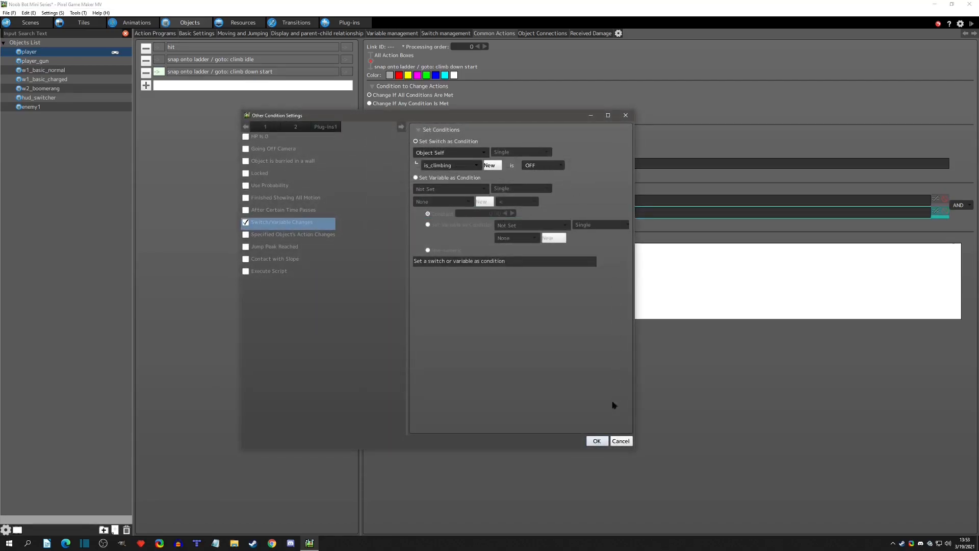
left_click(596, 440)
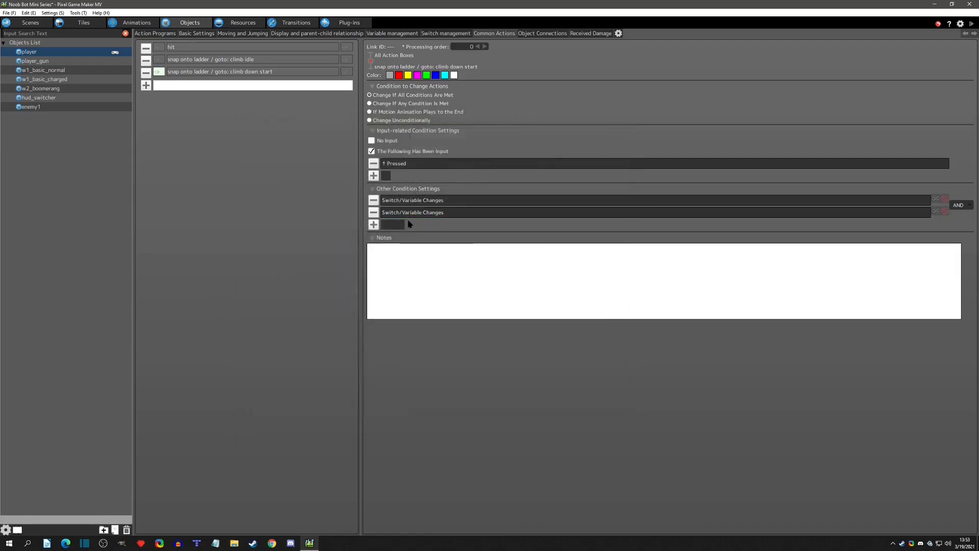
left_click(373, 224)
left_click(266, 128)
left_click(245, 137)
left_click(436, 182)
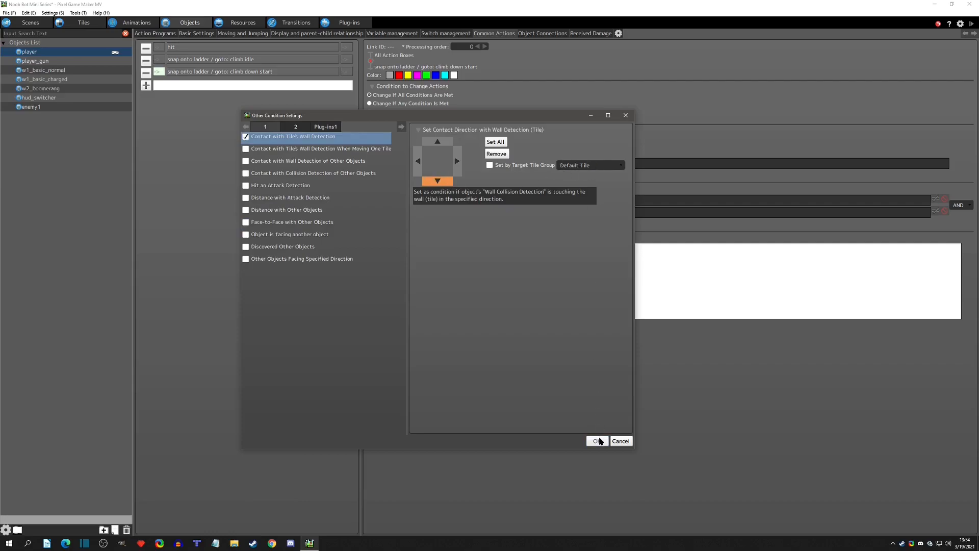
left_click(596, 441)
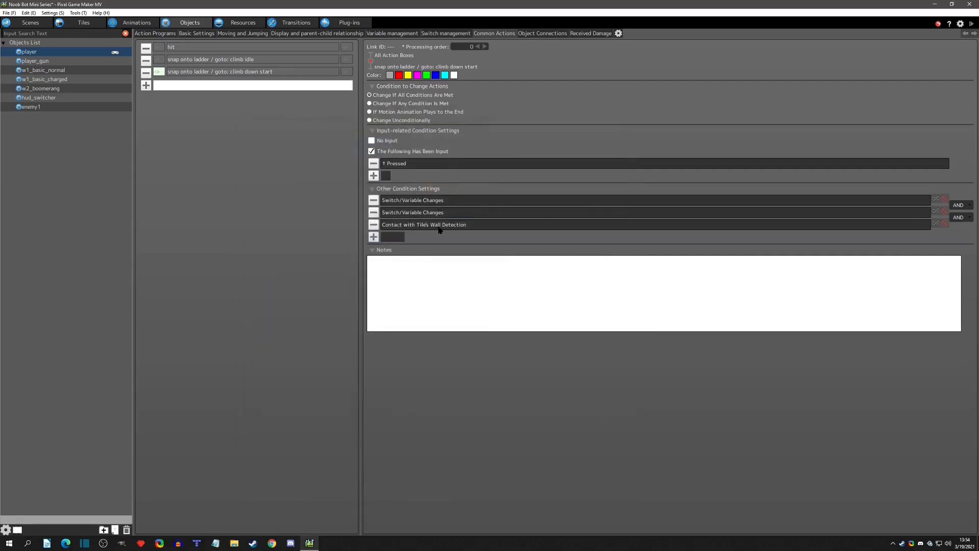
double_click(439, 230)
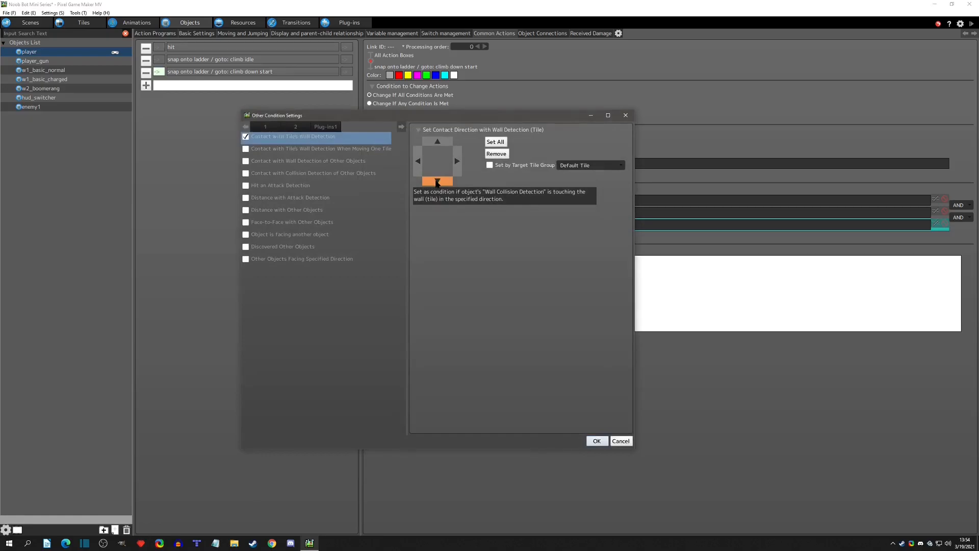
left_click(626, 115)
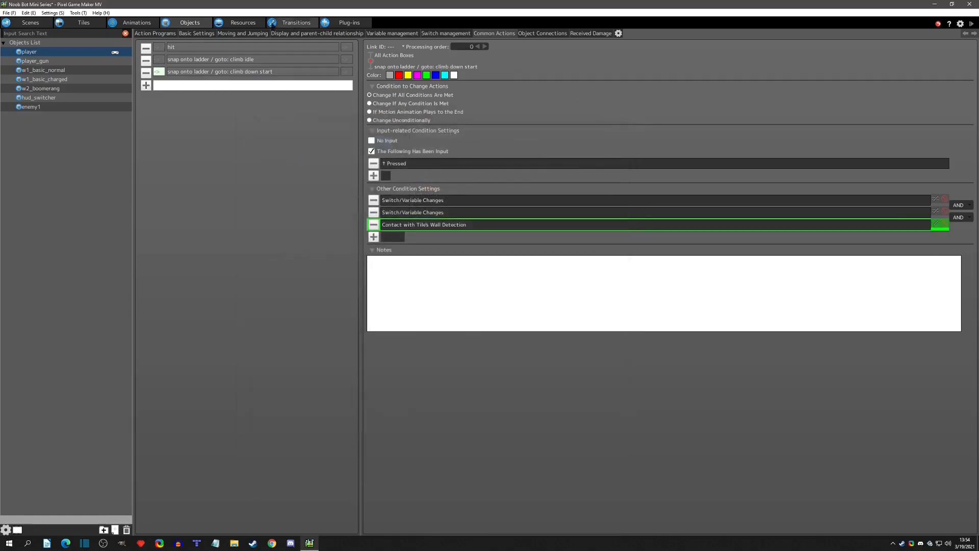
- Examine the short ladder in the scene from its base up to its top tile
left_click(45, 24)
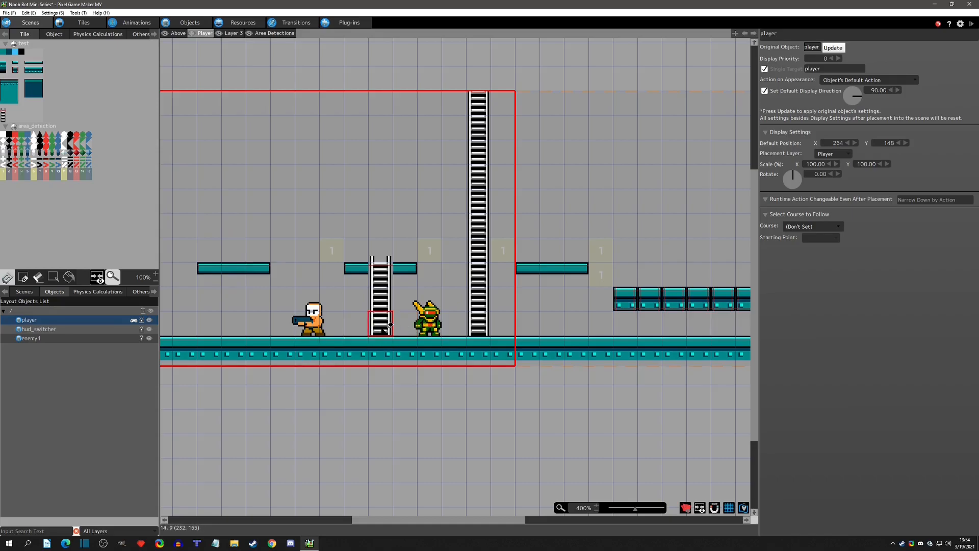
left_click_drag(383, 327, 381, 250)
mouse_move(384, 251)
left_mouse_down()
mouse_move(384, 324)
mouse_move(380, 247)
left_mouse_up()
mouse_move(389, 257)
left_mouse_down()
mouse_move(384, 263)
mouse_move(384, 253)
left_mouse_up()
- Duplicate the climb_up_finish motion in the player's animation
left_click(188, 23)
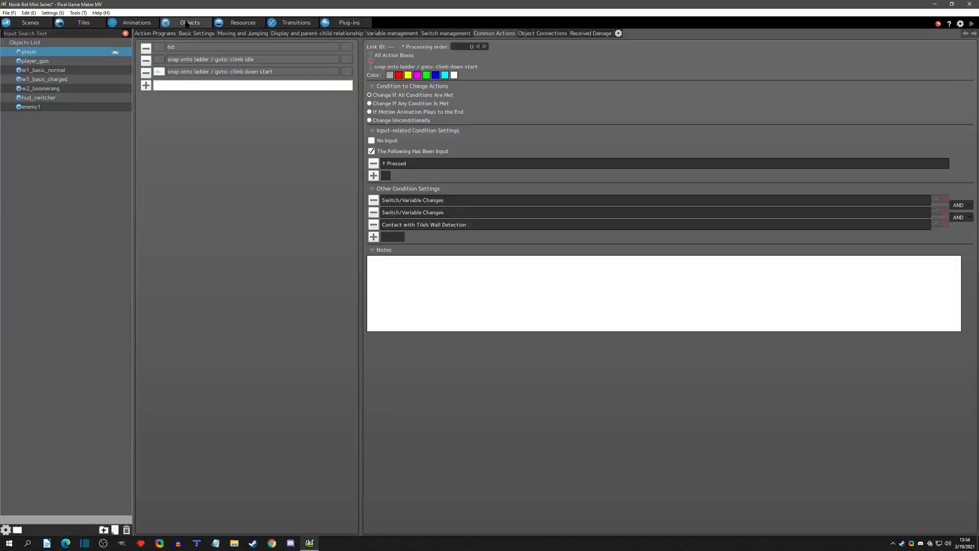
left_click(136, 24)
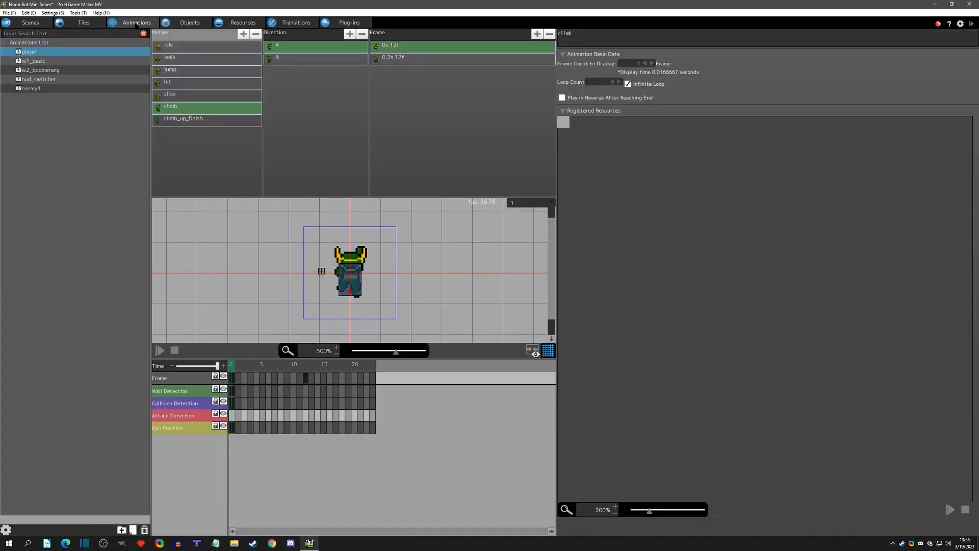
left_click(186, 123)
left_click(187, 110)
left_click(185, 121)
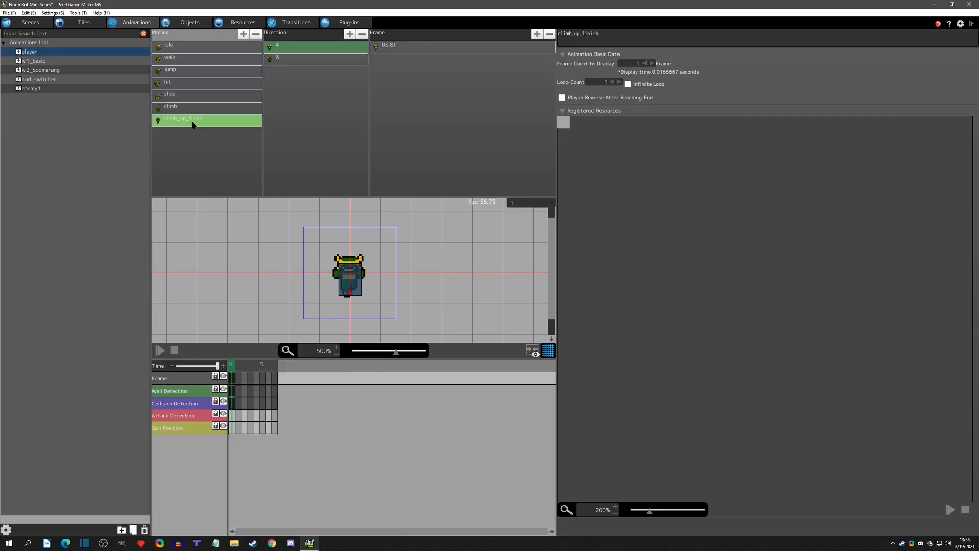
key("ctrl+v")
- Rename the duplicated motion in the player's animation as climb_down_start
left_click(190, 131)
left_click_drag(217, 133, 181, 135)
type("d")
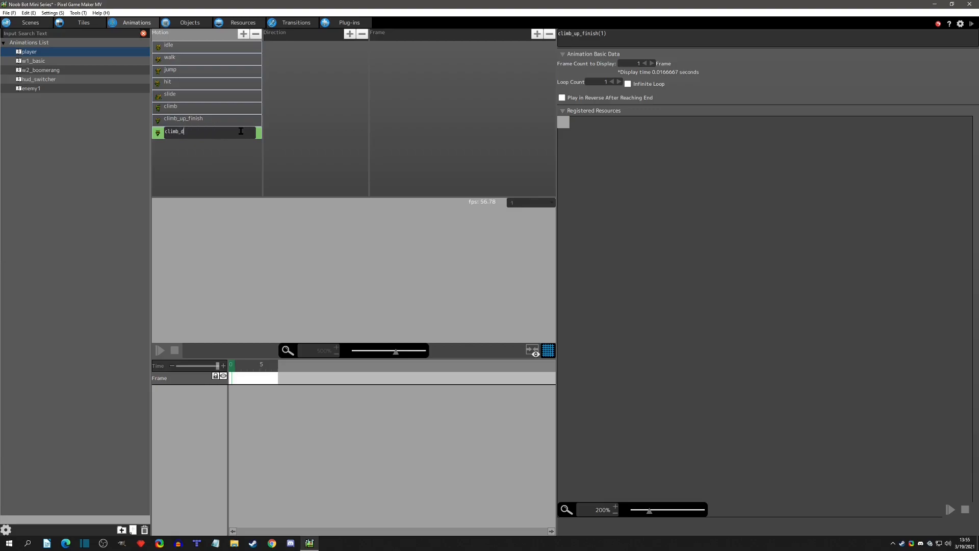
key("Return")
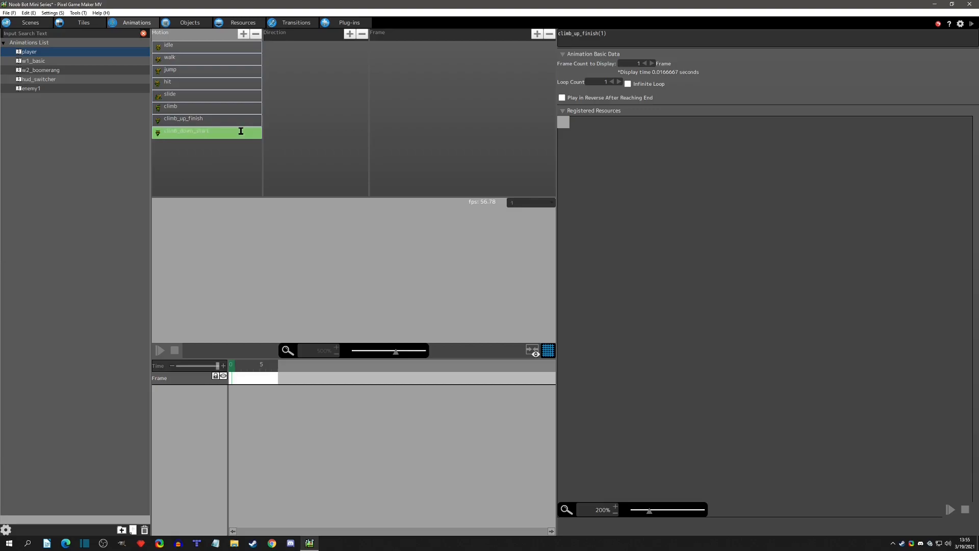
left_click(212, 125)
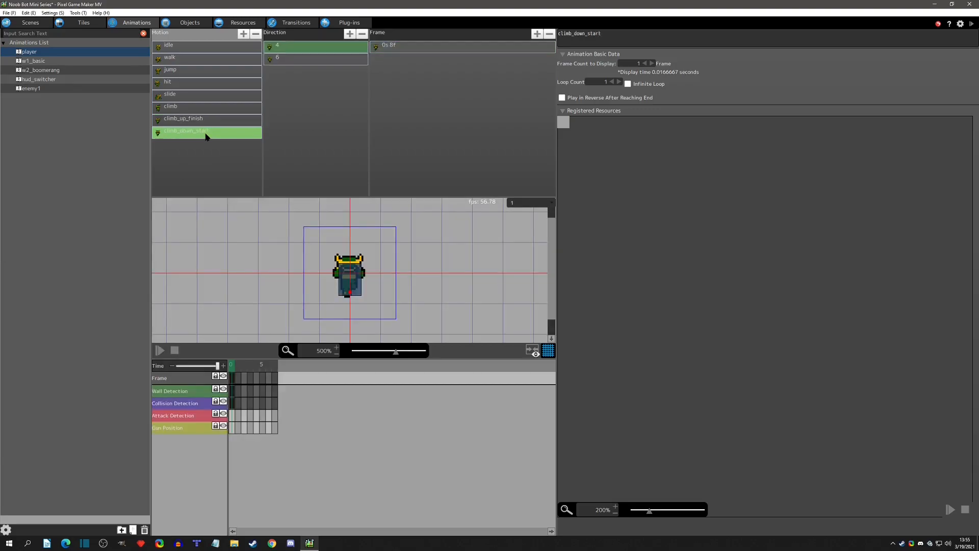
- Check the frame and both directions of climb_down_start, and delete the Wall Detection keyframe from direction 6
left_click(286, 52)
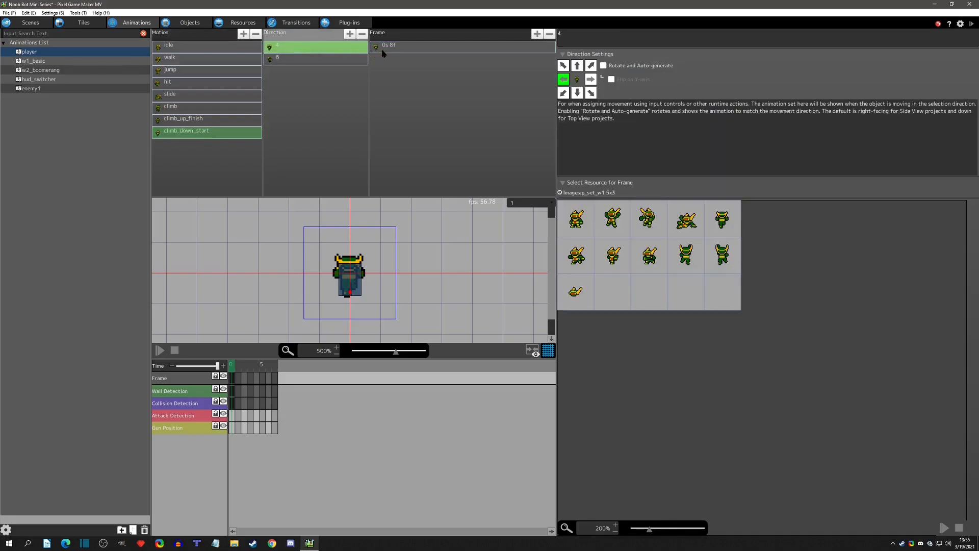
left_click(381, 52)
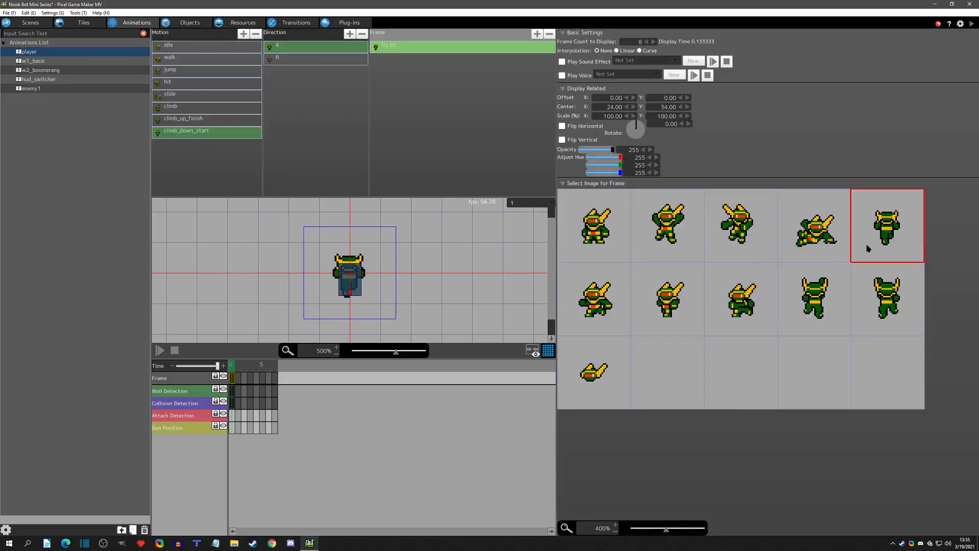
left_click(313, 59)
left_click(283, 47)
left_click(282, 60)
left_click(285, 47)
left_click(284, 60)
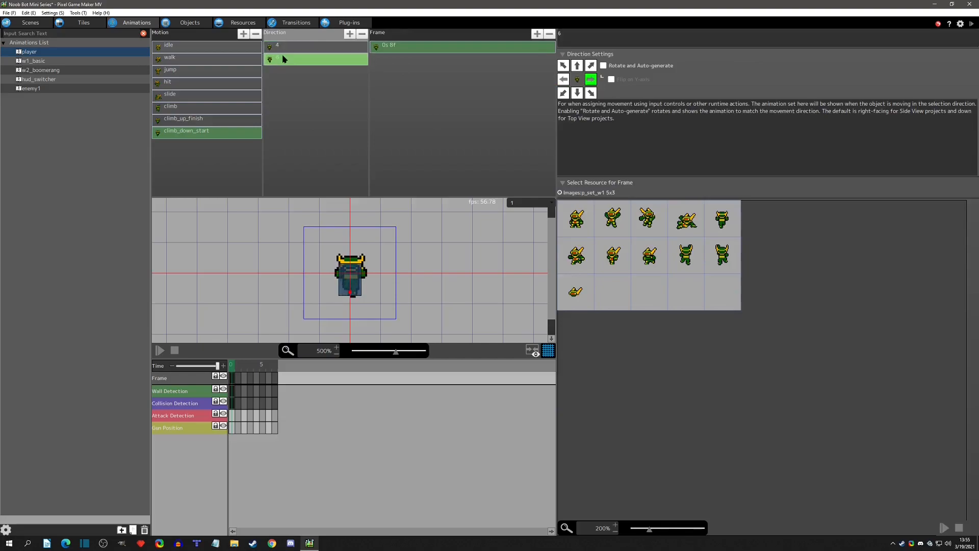
right_click(232, 392)
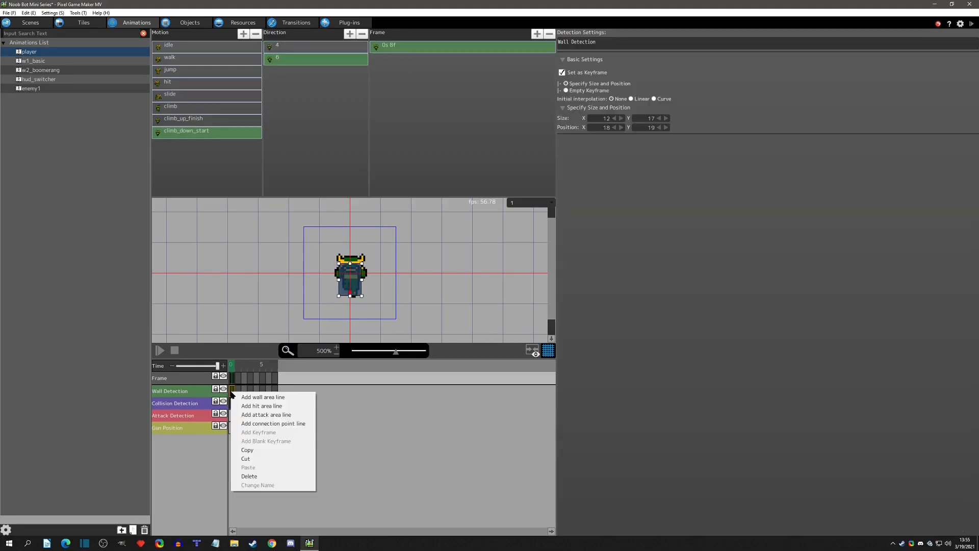
left_click(250, 475)
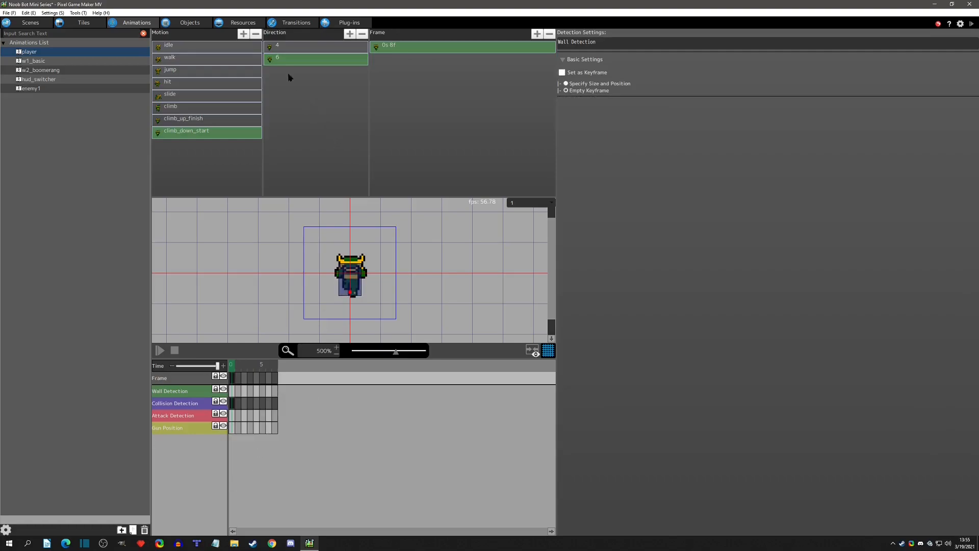
- Delete the Wall Detection keyframe from direction 4 of the climb_down_start motion
left_click(284, 48)
left_click(232, 391)
right_click(232, 392)
left_click(261, 480)
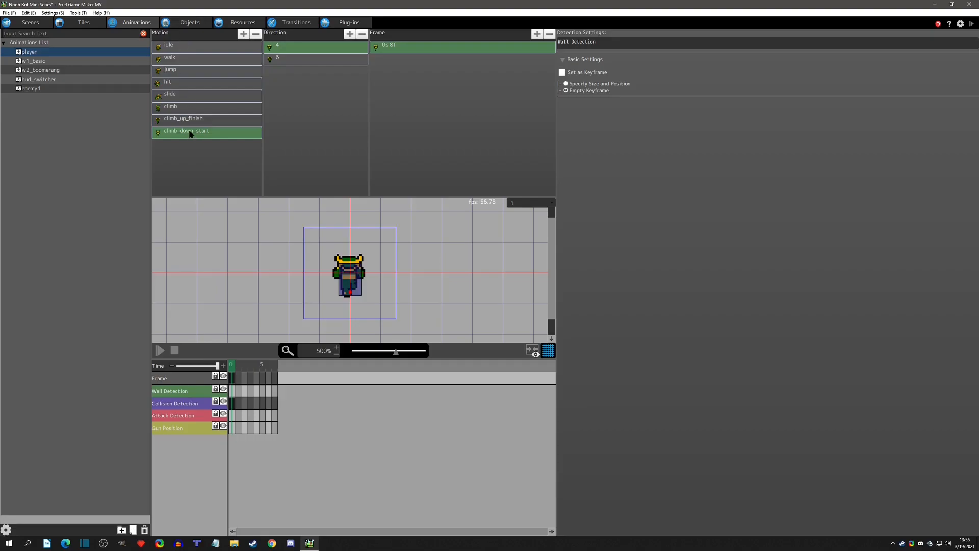
- Assign the climb_down_start motion to the player's "snap onto ladder / goto: climb down start" common action and move its box clear of the climb idle one
left_click(189, 23)
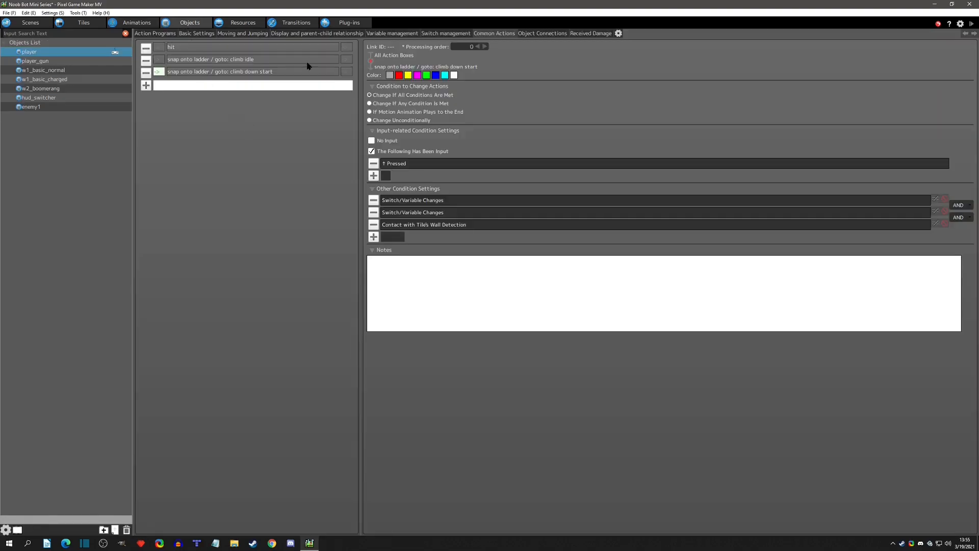
left_click(218, 73)
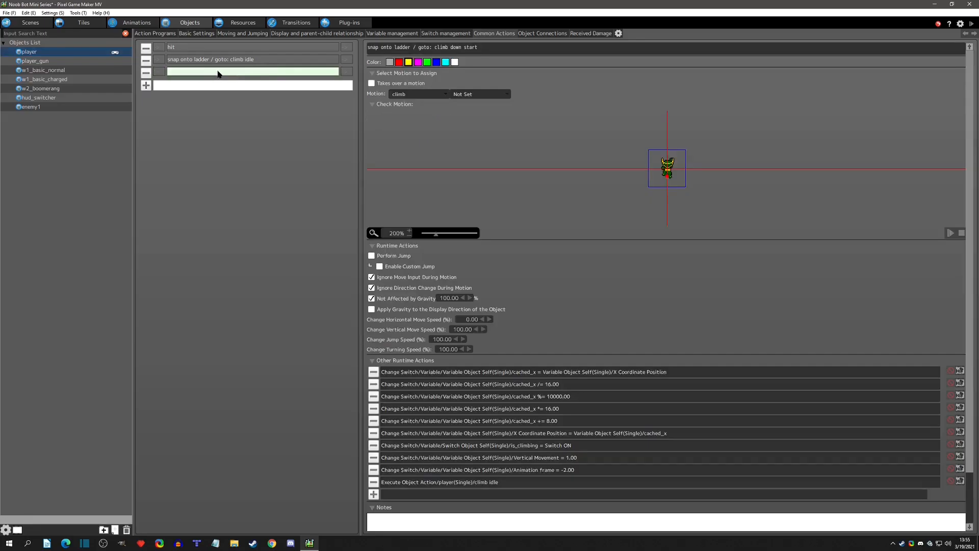
left_click(428, 95)
left_click(411, 171)
left_click(154, 35)
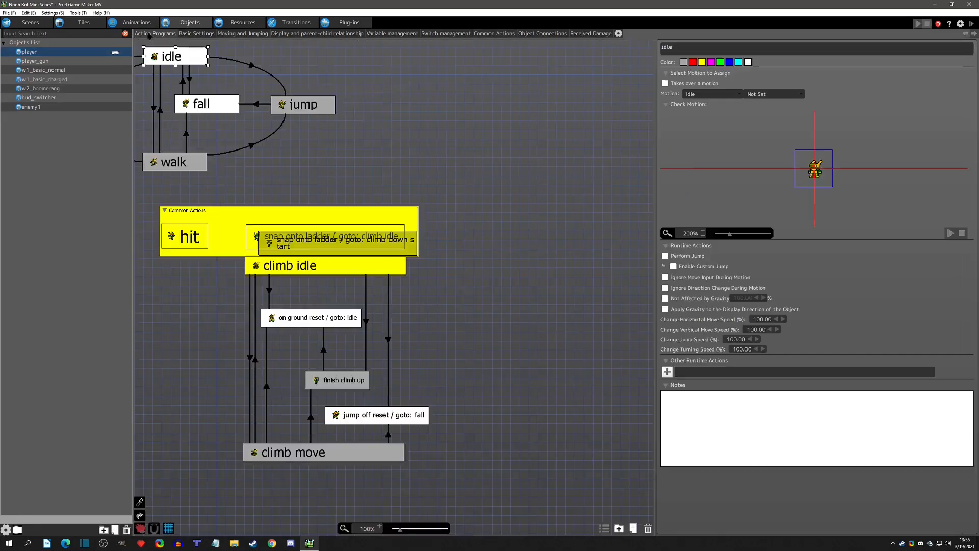
left_click_drag(411, 249, 623, 239)
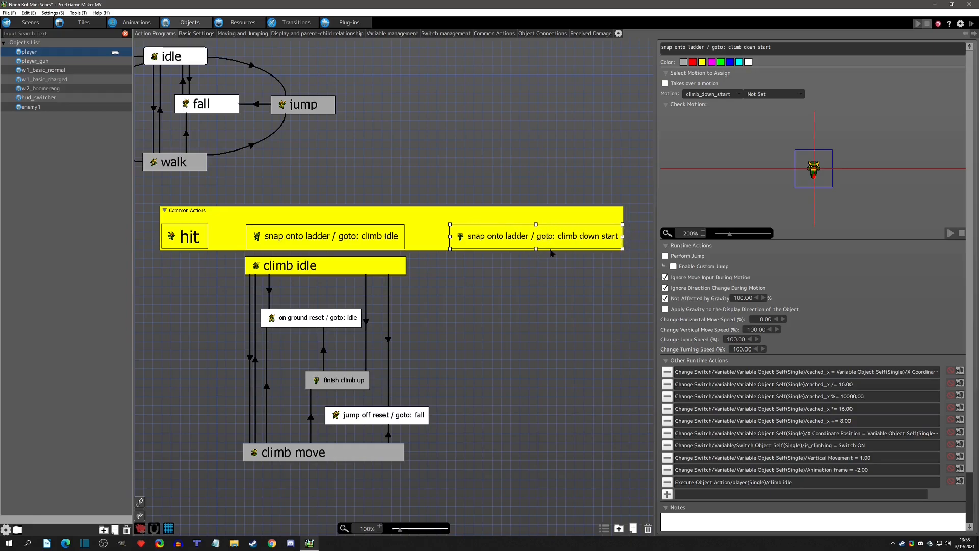
- Duplicate the finish climb up action as "climb down start", colour it yellow, and place it widened below the climb down start common action
left_click(338, 386)
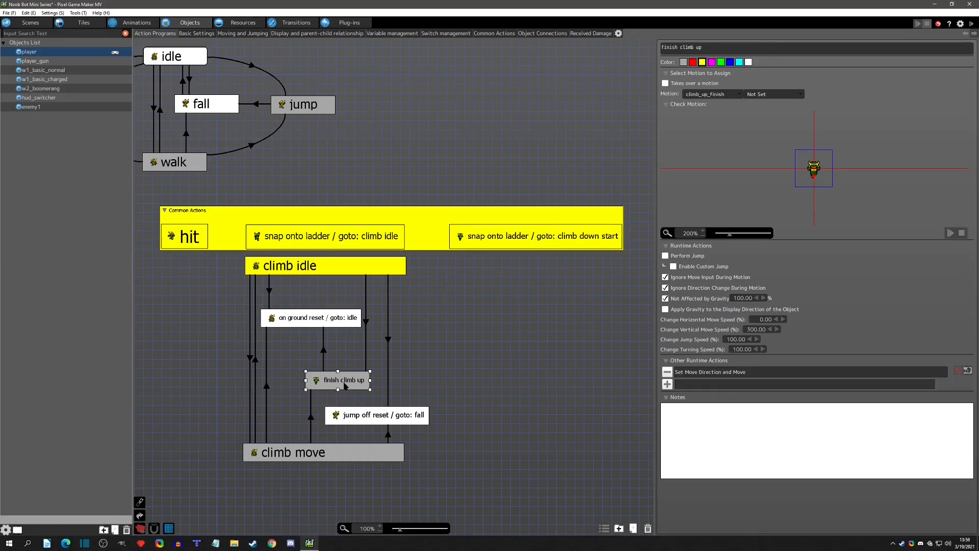
left_click(536, 330)
key("ctrl+v")
left_click_drag(563, 333, 543, 259)
key("ctrl+a")
type("c;li")
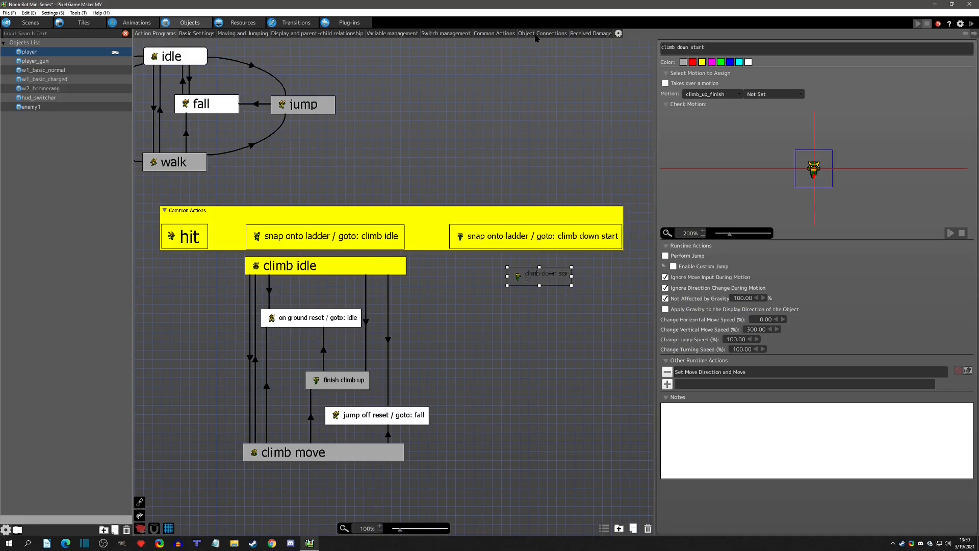
left_click(702, 62)
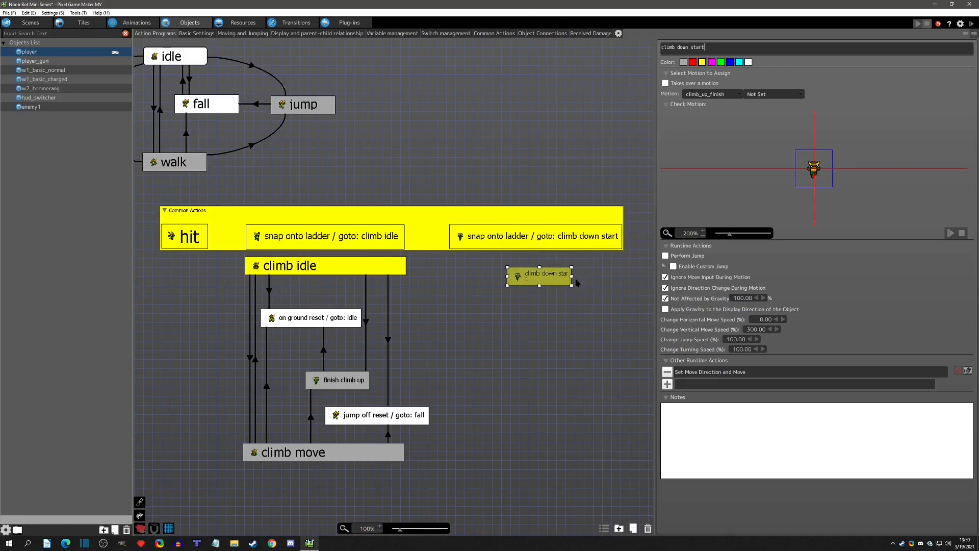
mouse_move(572, 276)
left_mouse_down()
mouse_move(603, 276)
mouse_move(578, 266)
left_mouse_up()
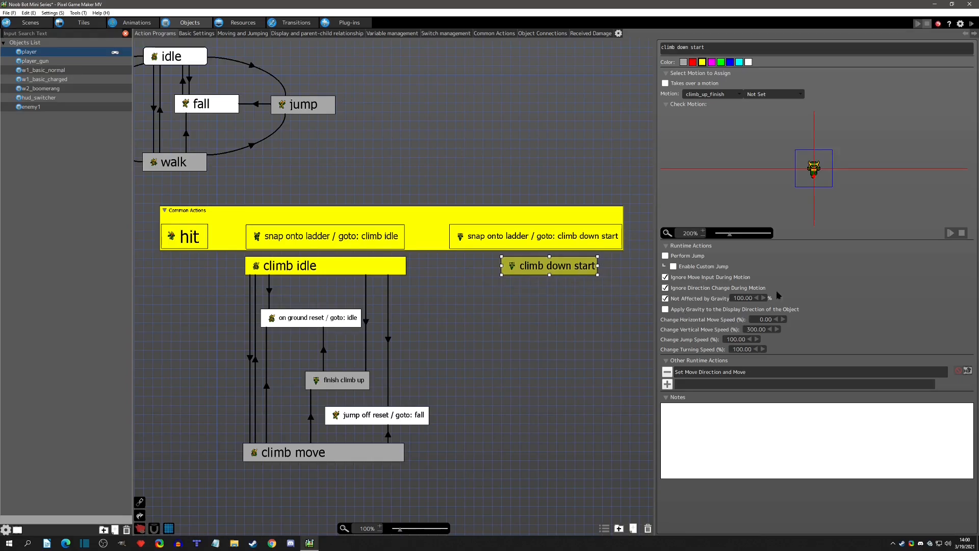
- Set the climb down start action's Set Move Direction and Move angle to 180
double_click(739, 377)
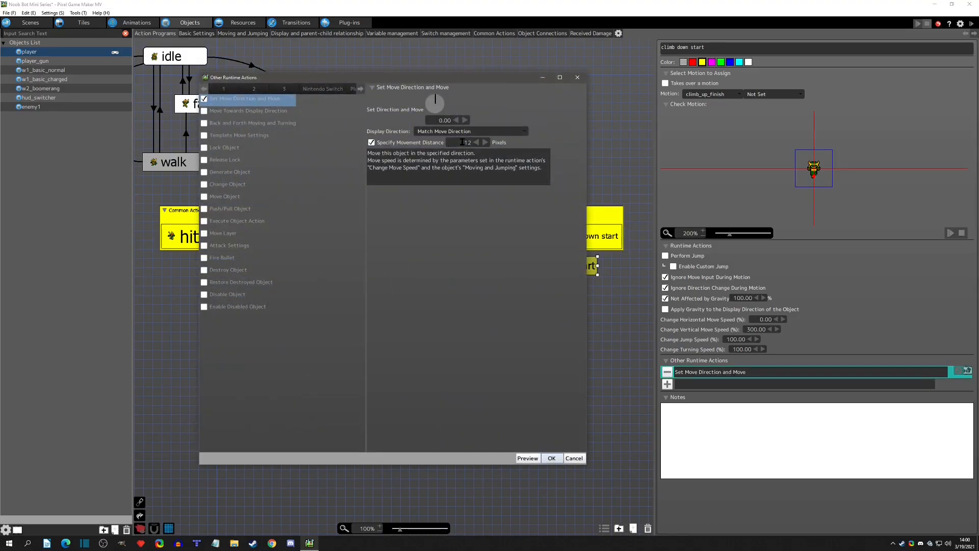
left_click(433, 116)
type("180")
key("Return")
left_click(552, 458)
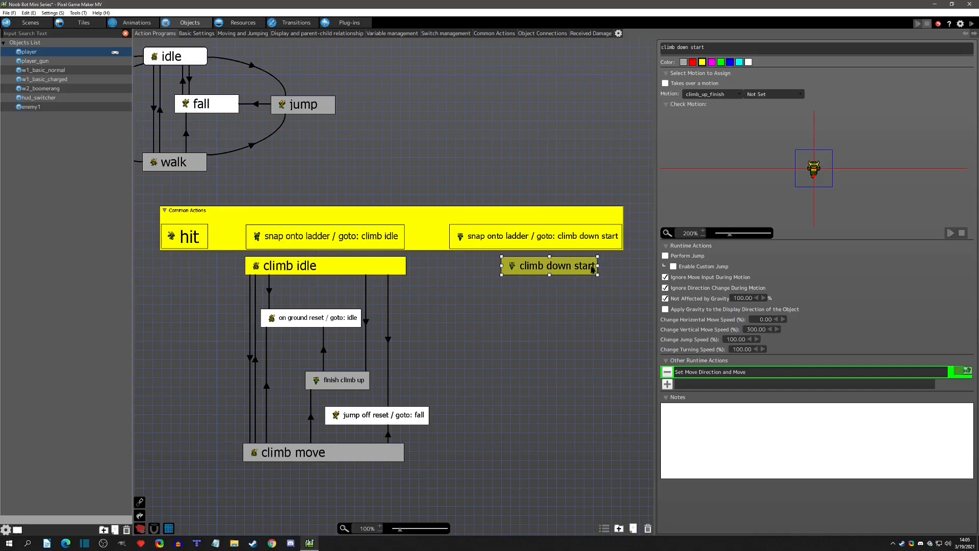
- In the "snap onto ladder / goto: climb down start" common action, make Execute Object Action run the player's climb down start action
left_click(563, 241)
double_click(730, 485)
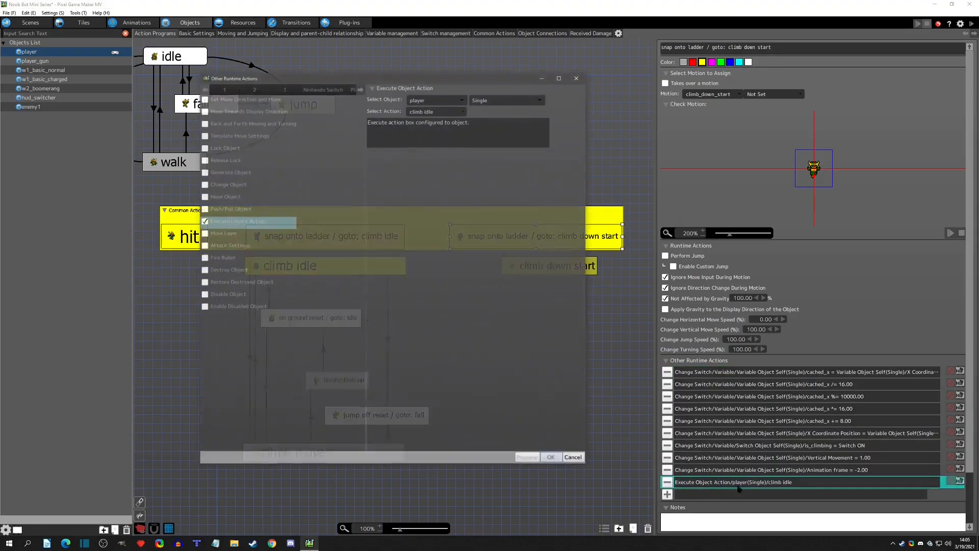
left_click(436, 113)
left_click(435, 216)
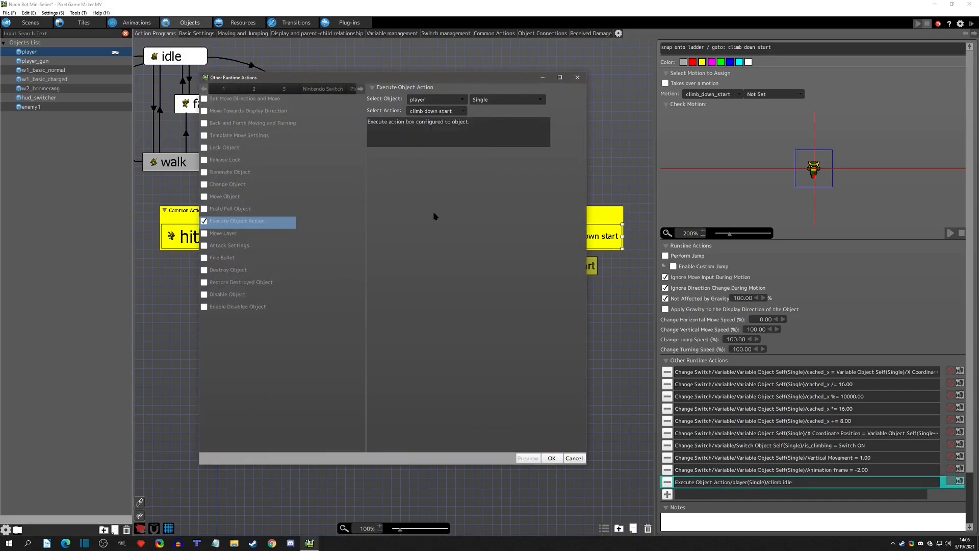
left_click(552, 458)
- Assign the climb_down_start motion to the climb down start action
left_click(543, 271)
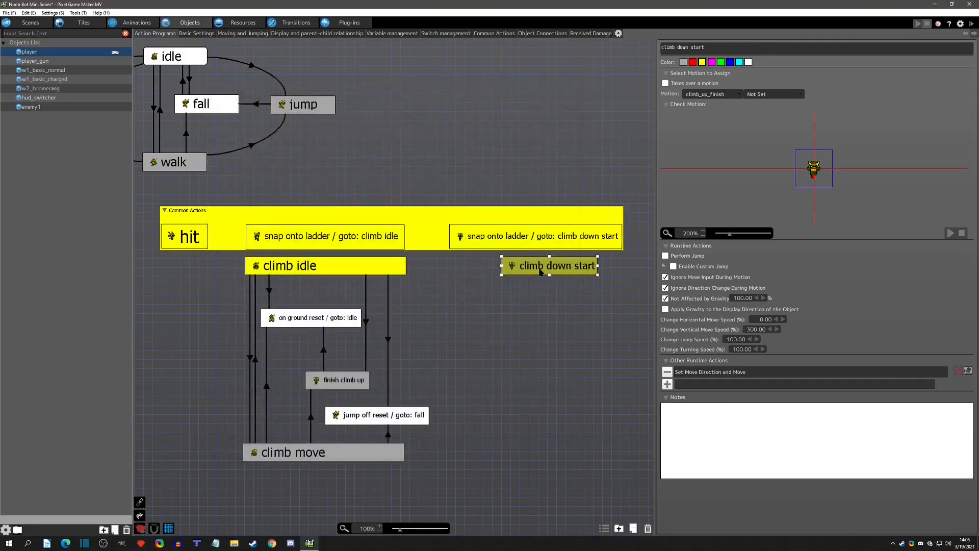
left_click(694, 95)
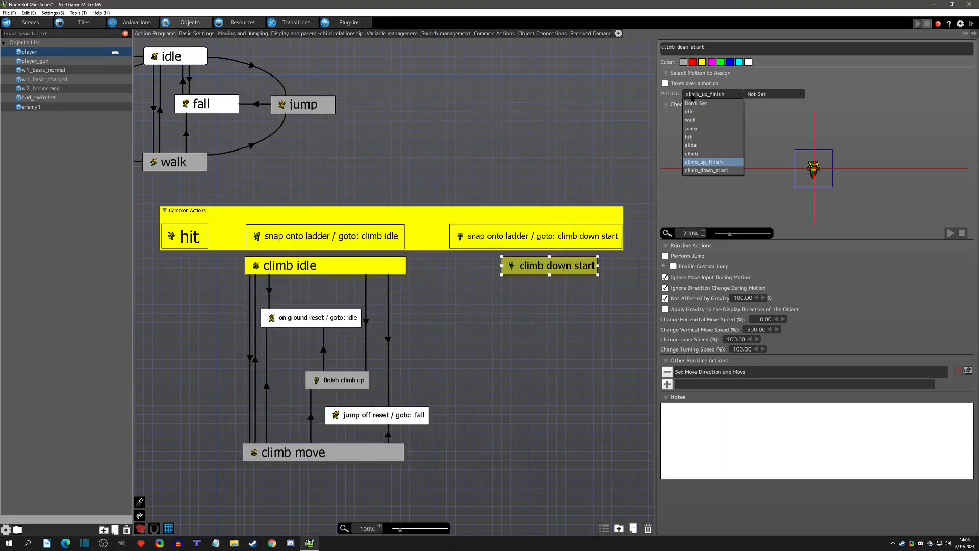
left_click(709, 170)
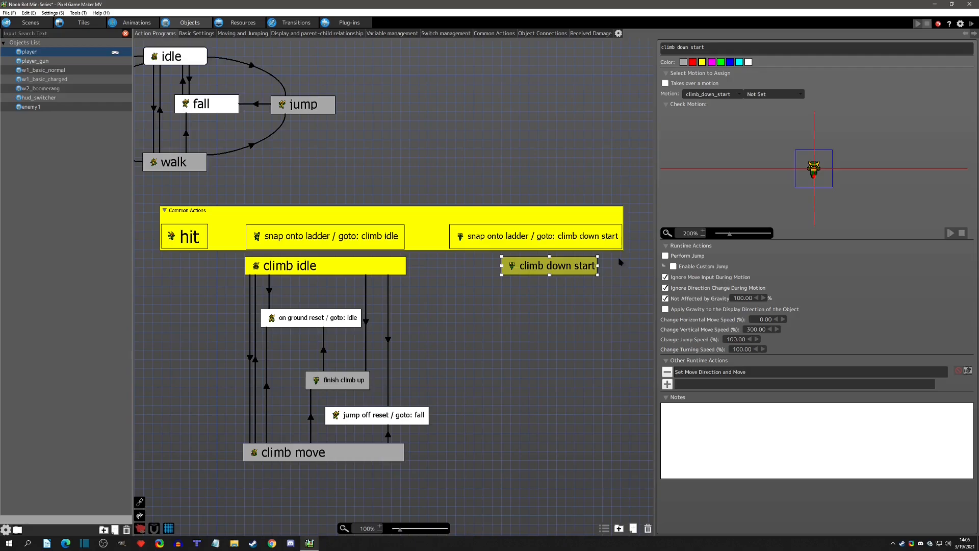
- Test play the game, climb to the top of the short ladder and try descending from it, and end the test
left_click(973, 26)
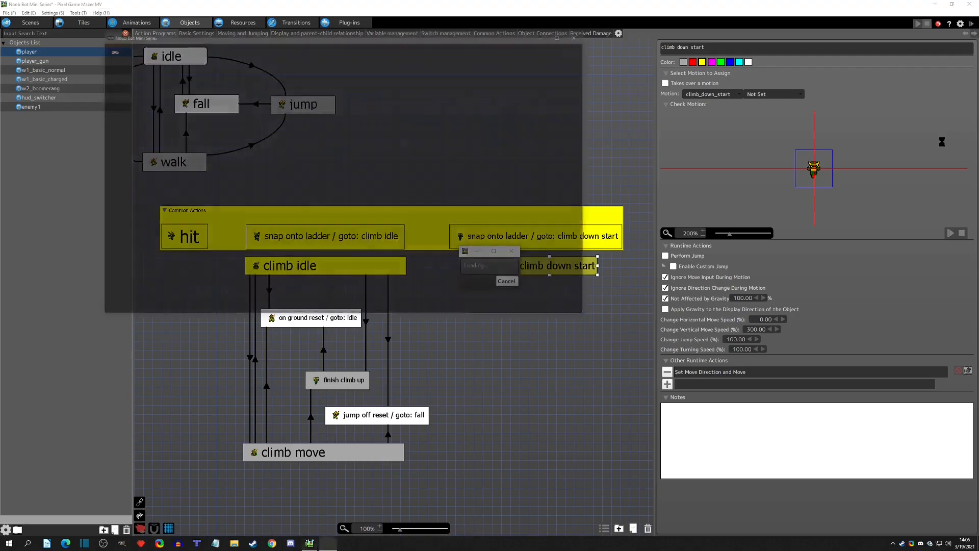
key("Left")
key("Up")
key("Up")
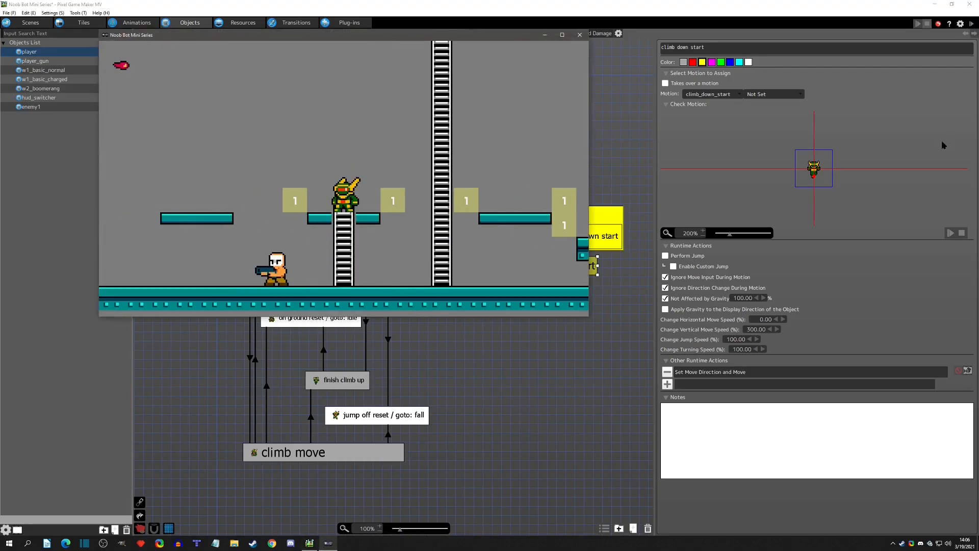
key("Down")
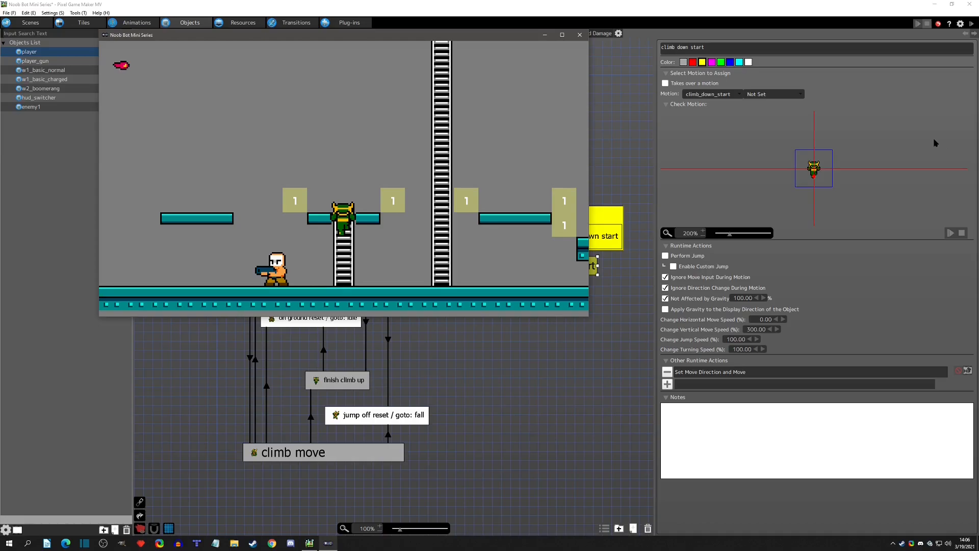
left_click(580, 35)
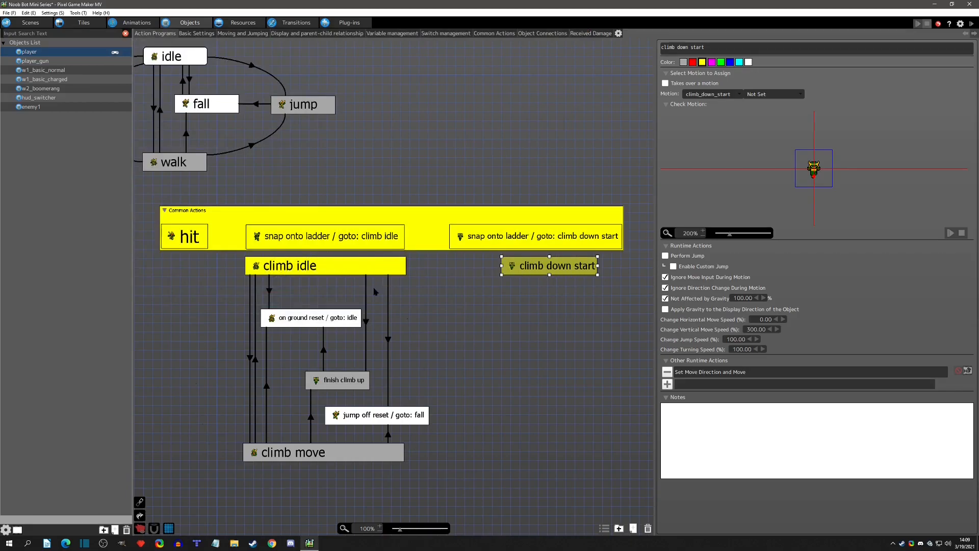
- Duplicate the climb idle action as "start climb anim" and place it, narrowed, below and beside the climb down start action
left_click(313, 266)
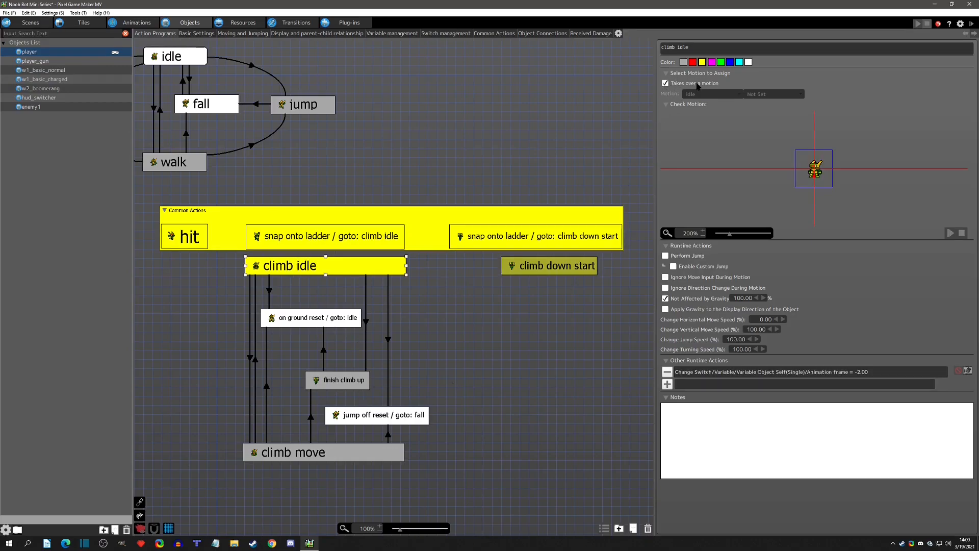
left_click(532, 269)
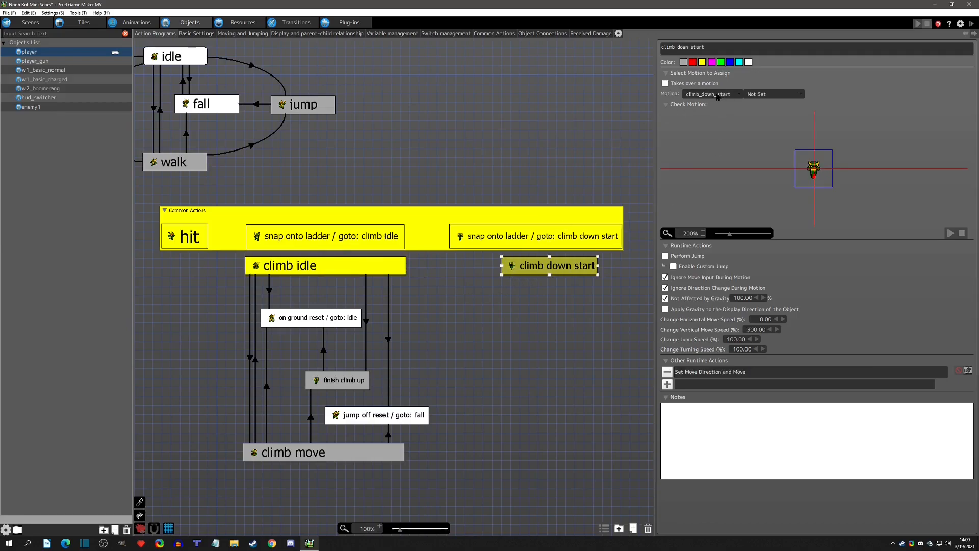
left_click(364, 271)
key("ctrl+v")
left_click_drag(472, 319, 432, 304)
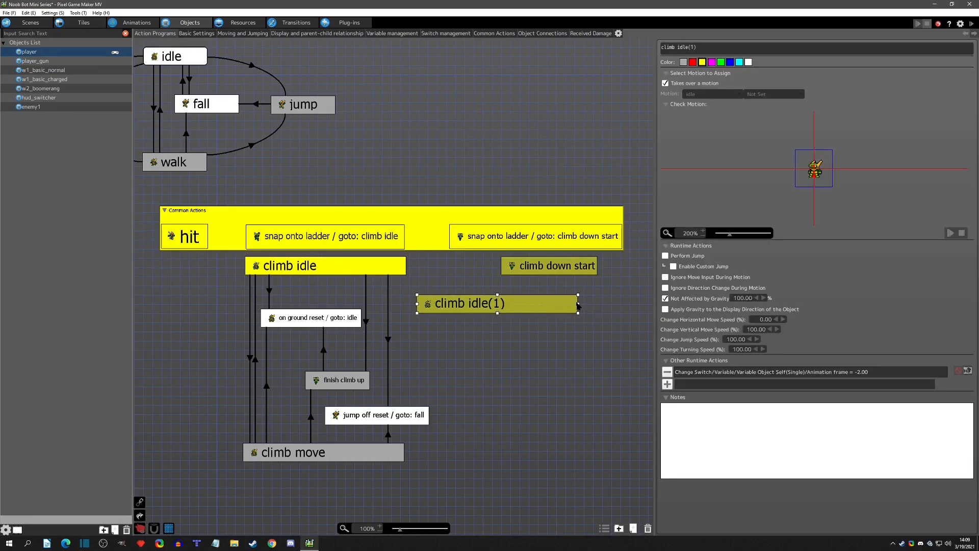
left_click_drag(578, 304, 524, 304)
left_click_drag(505, 302, 489, 306)
left_click_drag(726, 48, 463, 56)
type("s")
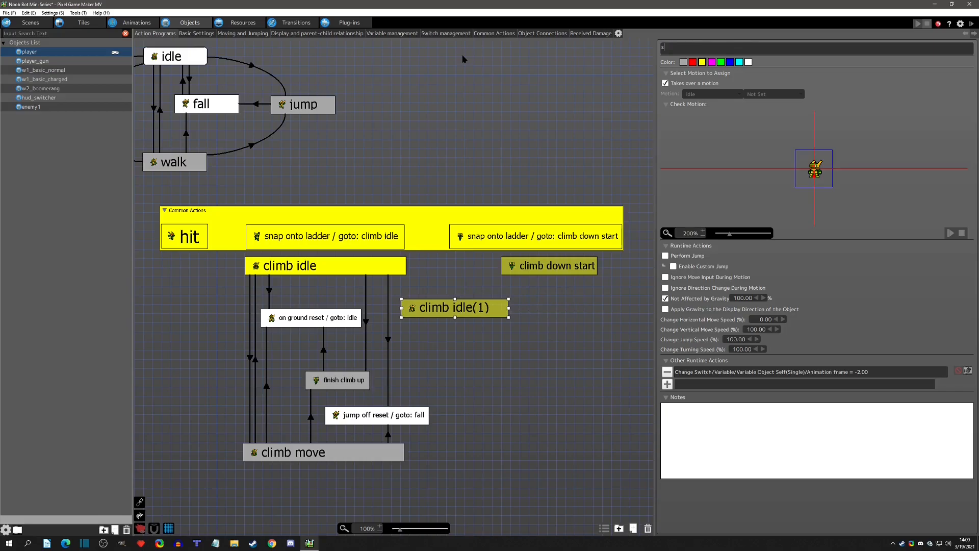
type("tart climb anim")
key("Return")
- Disable taking over a motion for the start climb anim action and assign it the climb motion
left_click(666, 84)
left_click(712, 95)
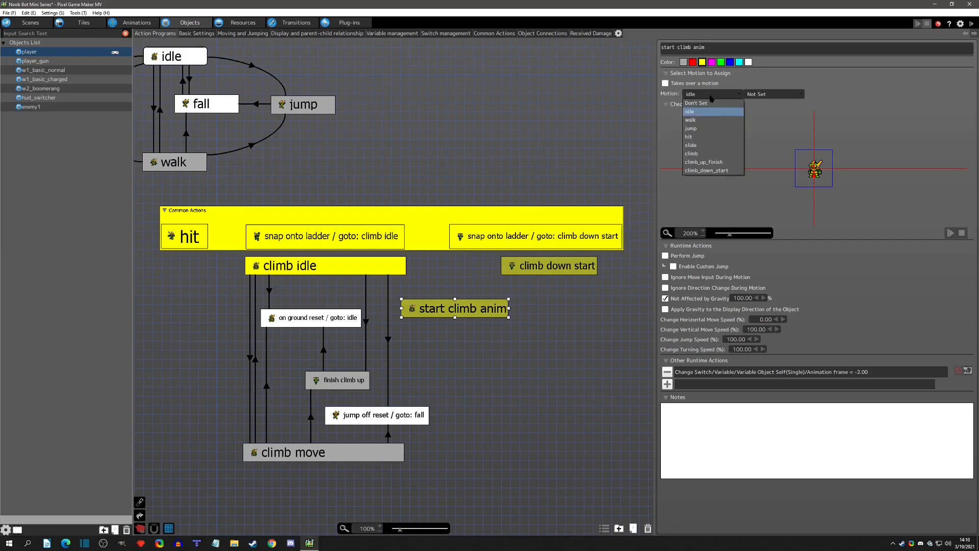
left_click(704, 154)
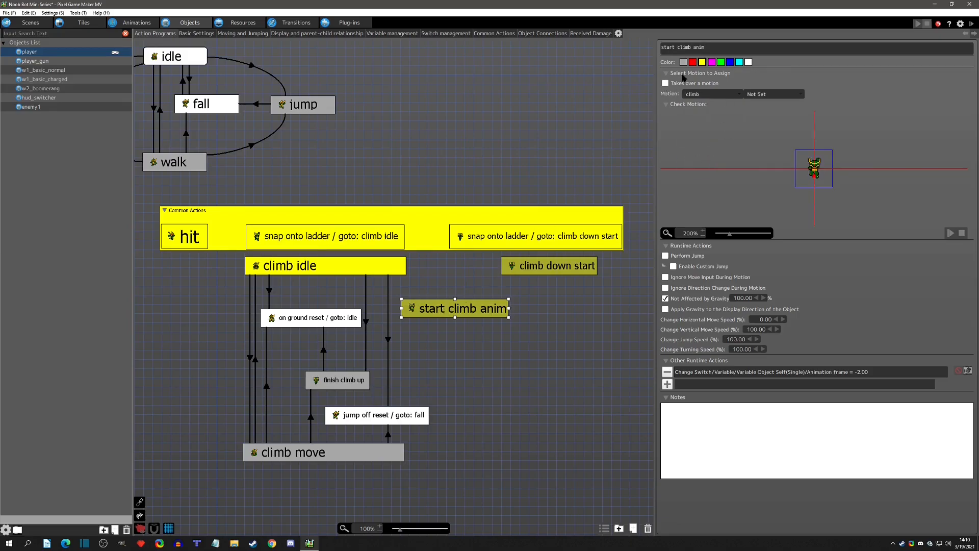
- Add a link from the climb down start action to the start climb anim action
left_click(532, 269)
right_click(532, 270)
left_click(546, 279)
left_click(489, 309)
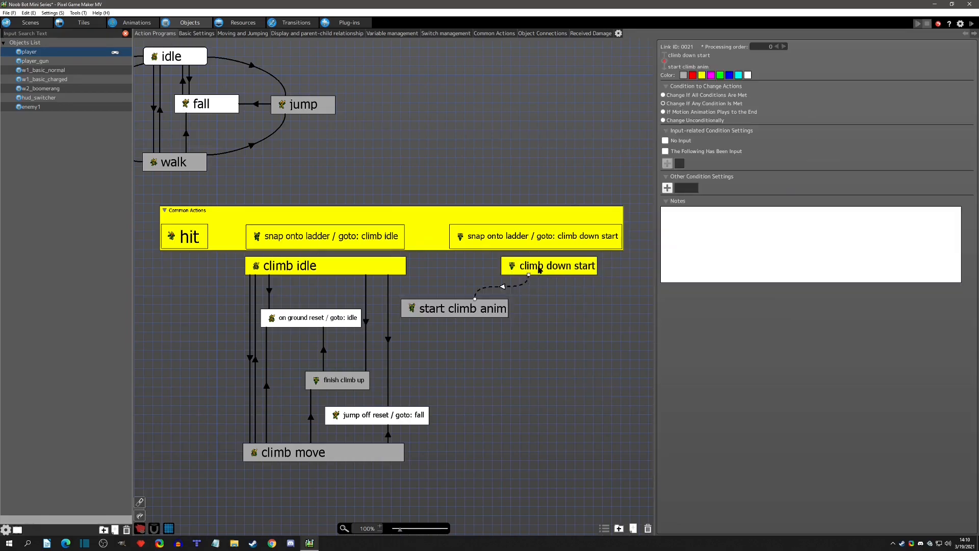
- Make the climb down start link trigger if the motion animation plays to the end, and remove start climb anim's Animation frame runtime action
left_click(544, 268)
left_click(506, 288)
left_click(679, 112)
left_click(457, 309)
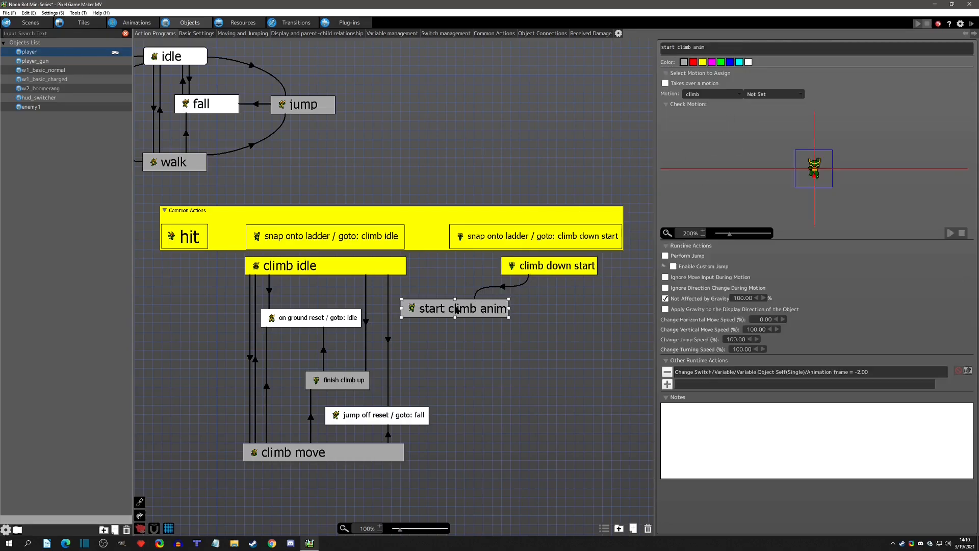
left_click(667, 372)
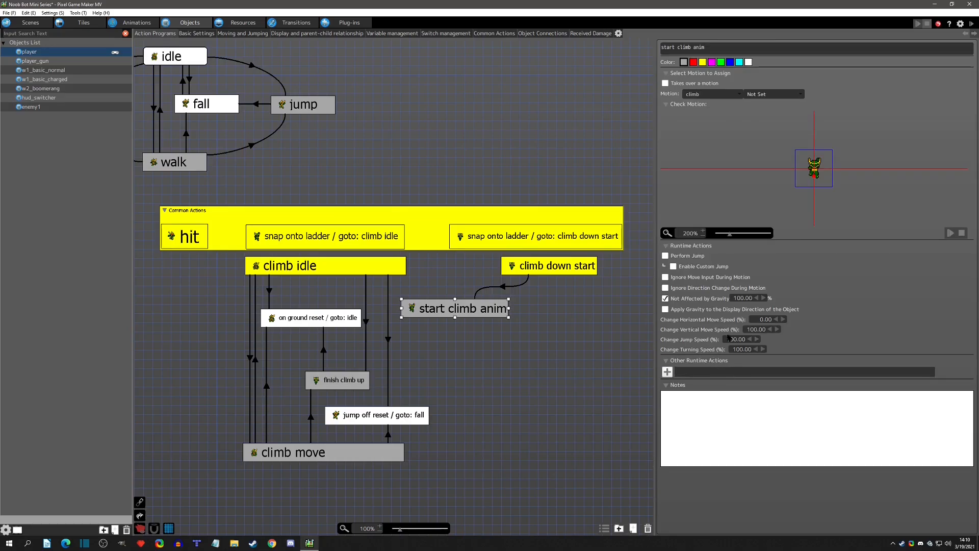
- Link start climb anim to climb idle, attach the link near climb idle's right end, and set it to Change Unconditionally
right_click(446, 309)
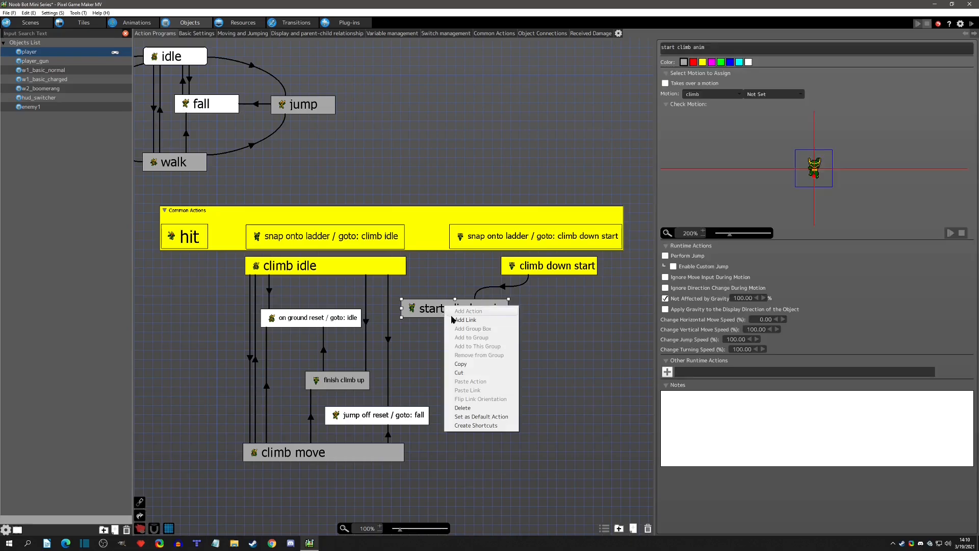
left_click(465, 320)
left_click(366, 270)
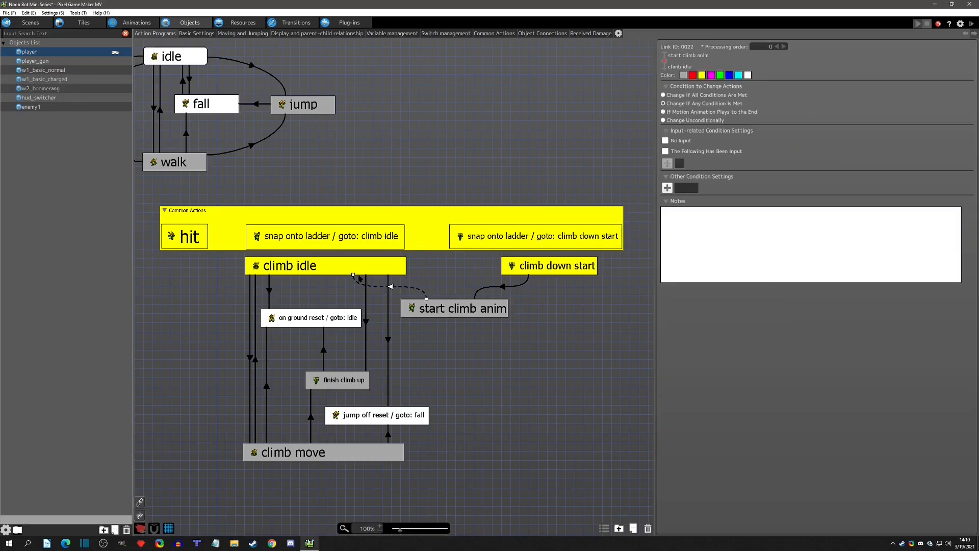
left_click_drag(353, 275, 397, 276)
left_click(692, 121)
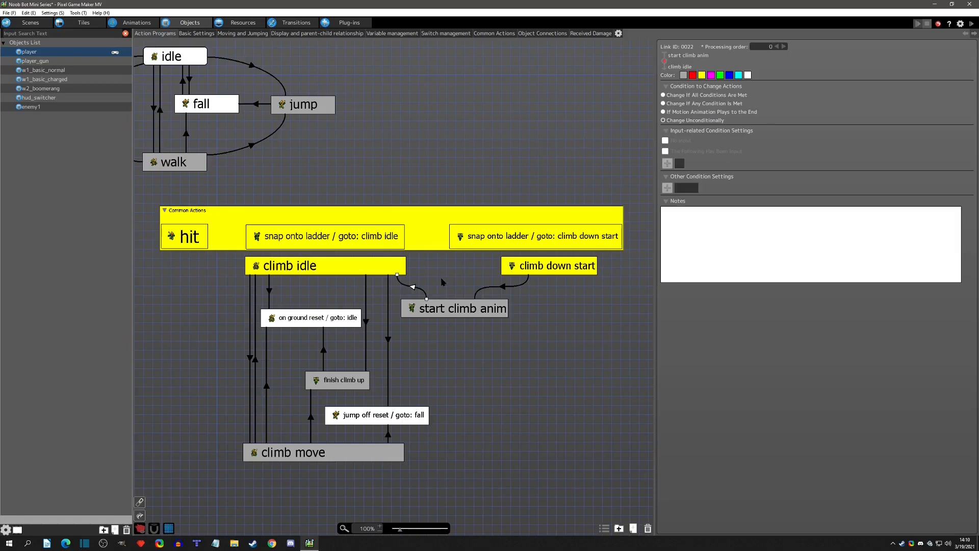
- Test play the game, climb to the top of the short ladder, start descending from it, and end the test
left_click(452, 308)
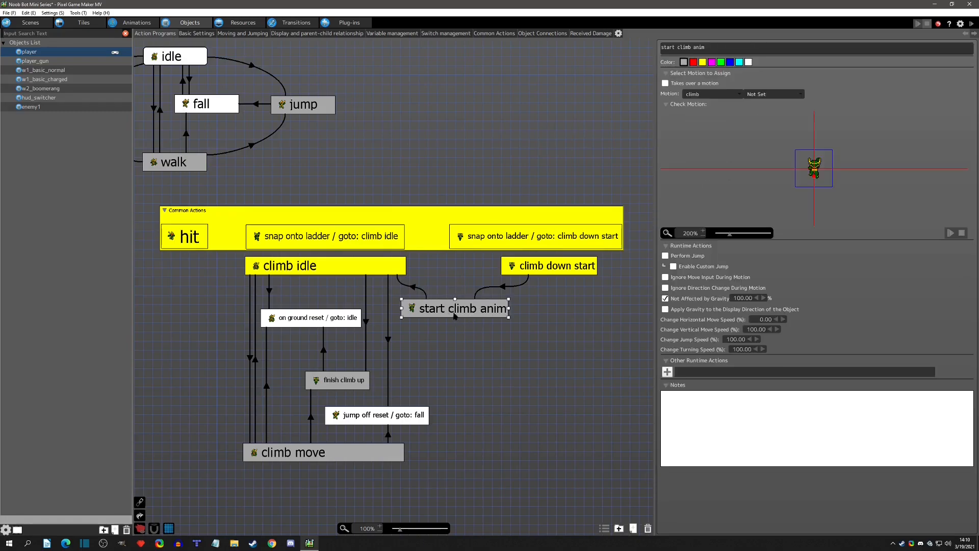
left_click(555, 272)
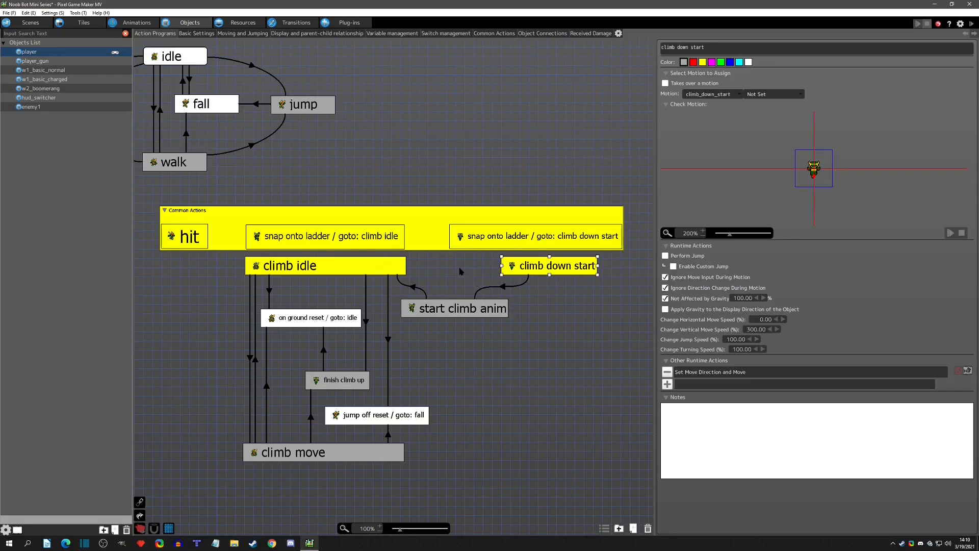
left_click(469, 311)
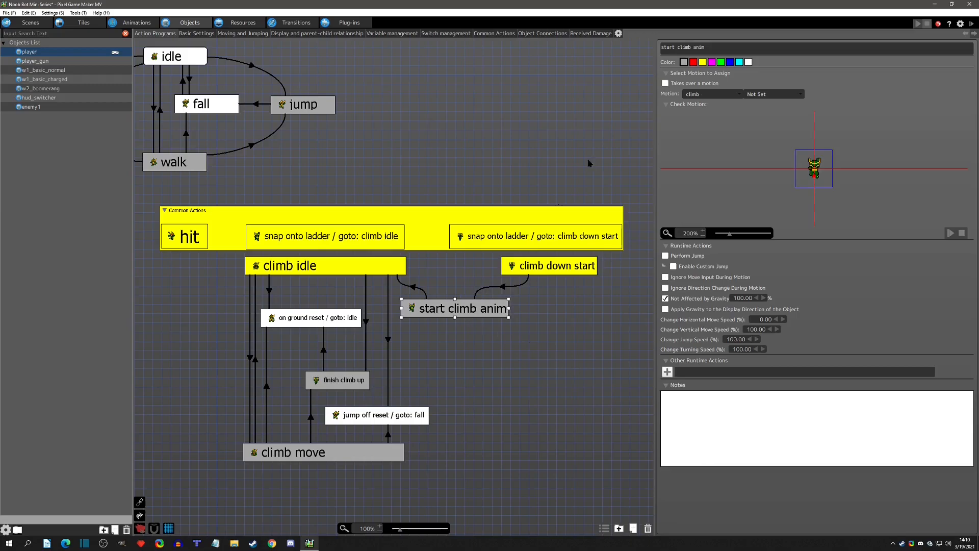
left_click(918, 23)
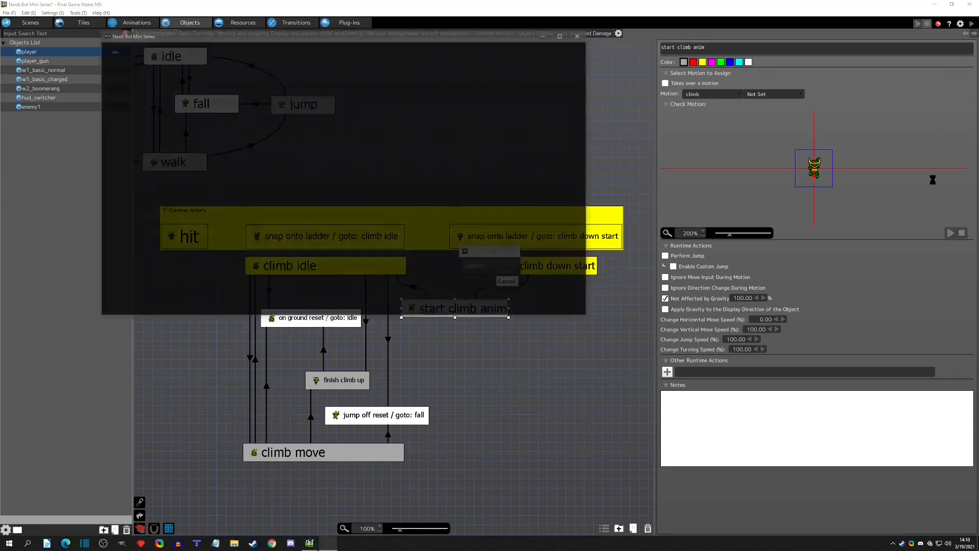
key("Left")
key("Up")
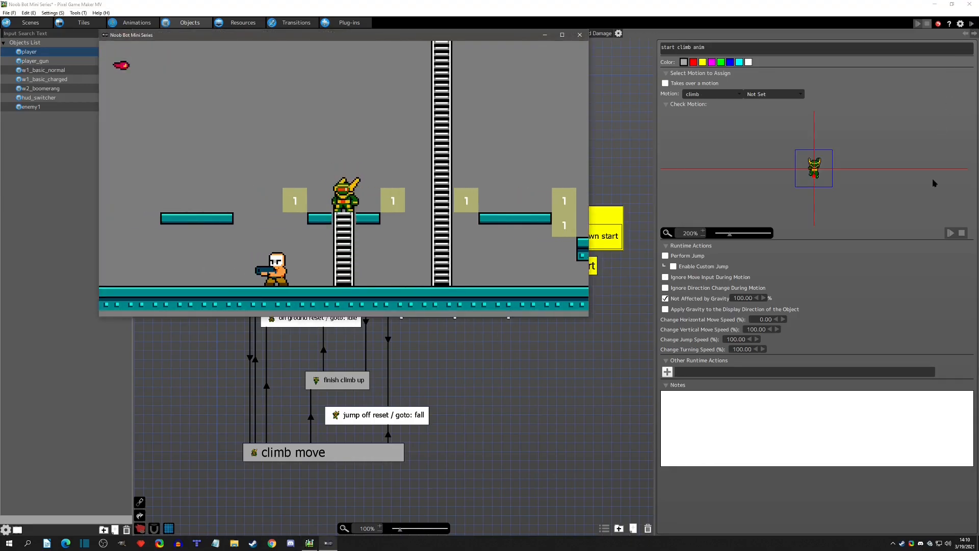
key("Down")
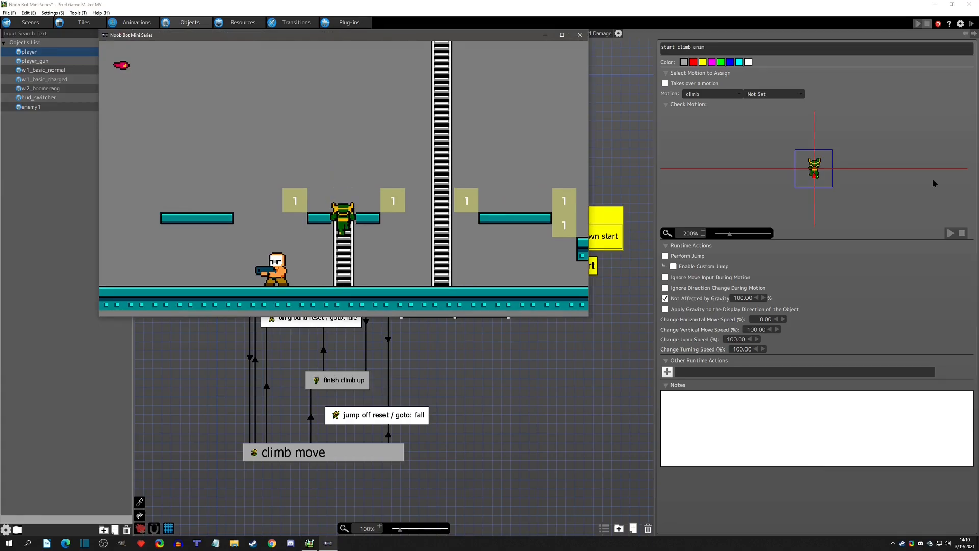
left_click(580, 34)
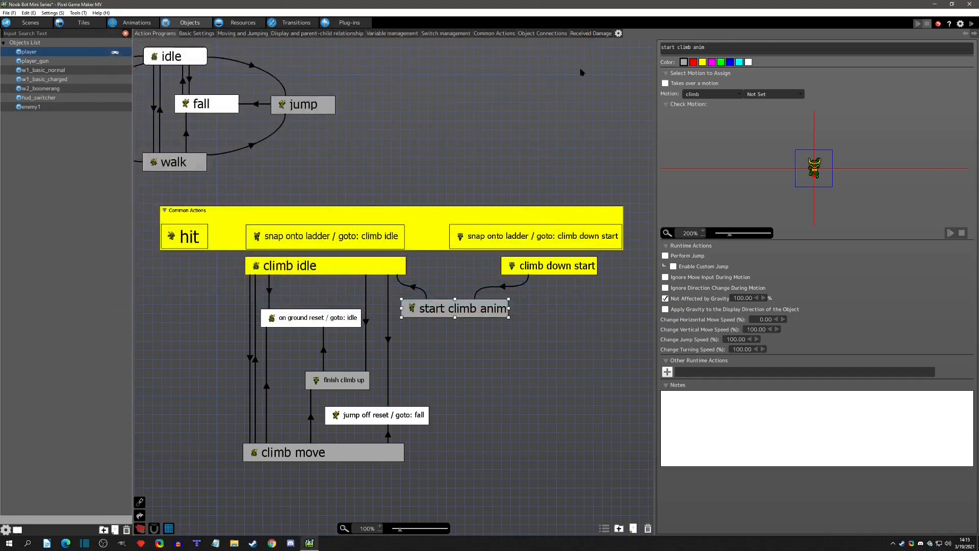
- Examine the runtime actions of both snap onto ladder actions, climb idle and climb down start, plus the condition of the link to start climb anim
left_click(521, 233)
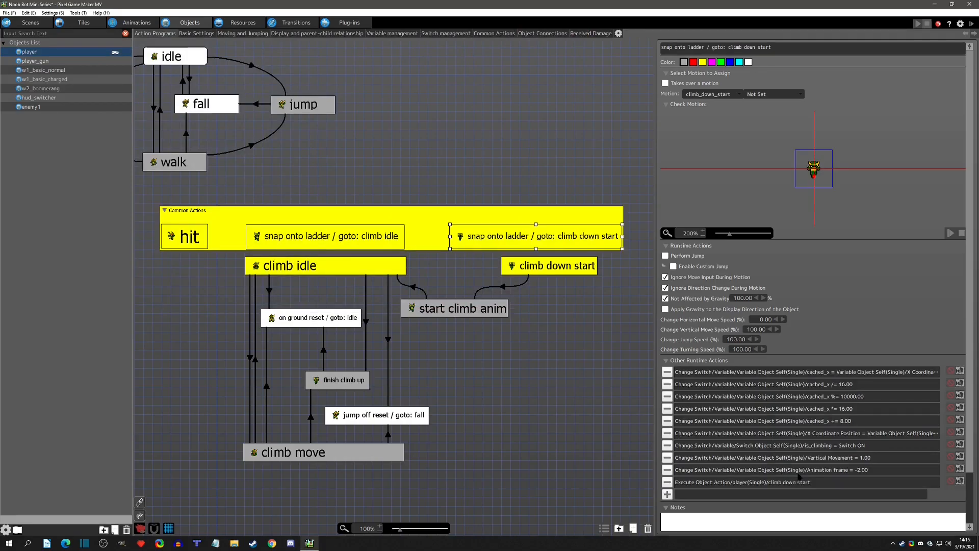
left_click(840, 474)
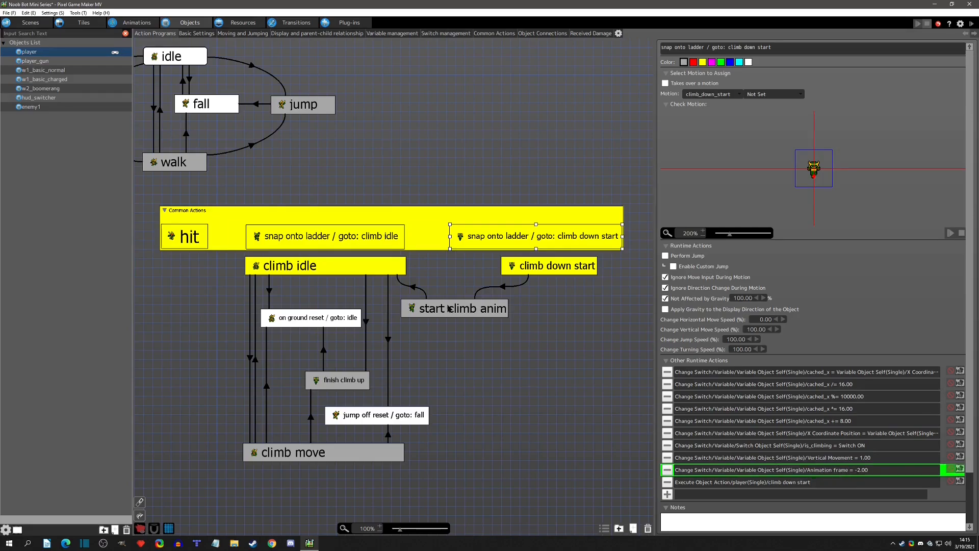
left_click(395, 243)
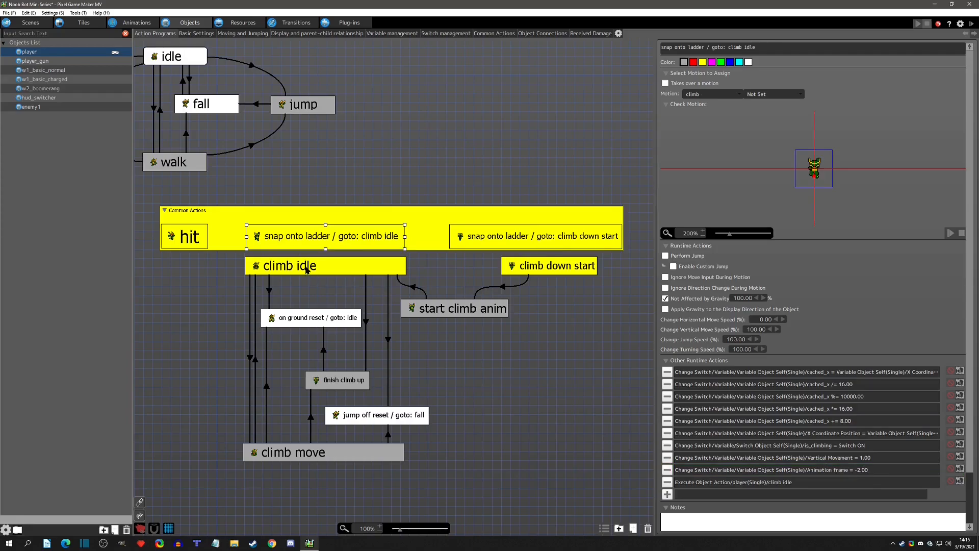
left_click(321, 269)
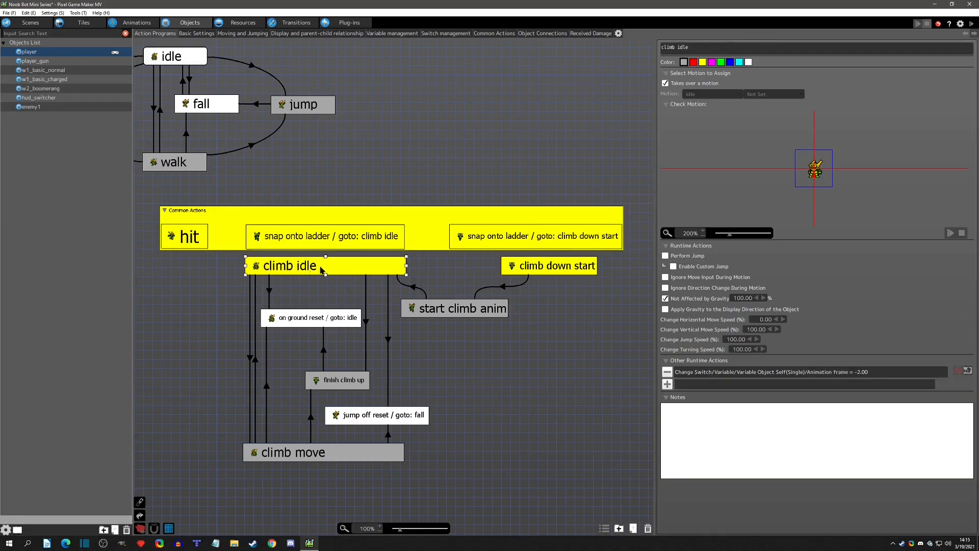
left_click(490, 238)
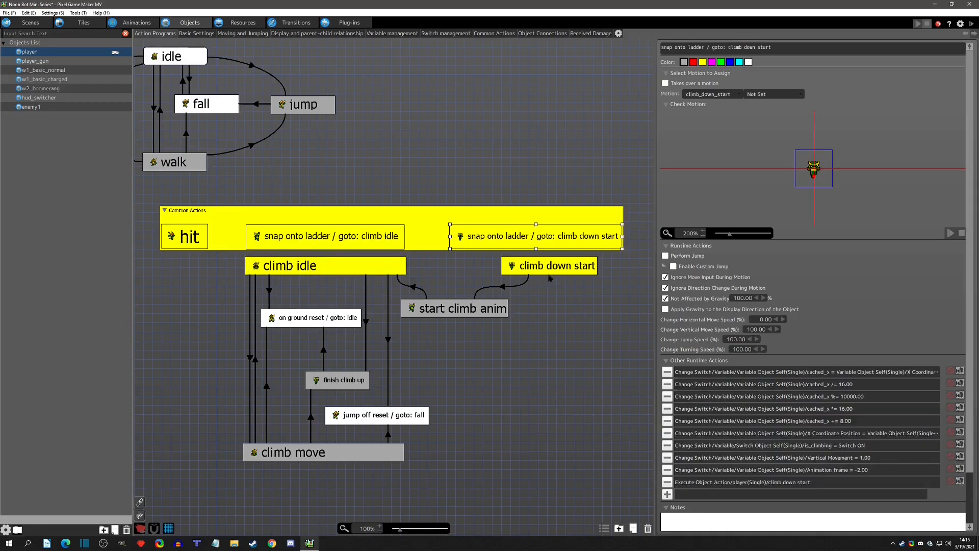
left_click(547, 272)
left_click(503, 289)
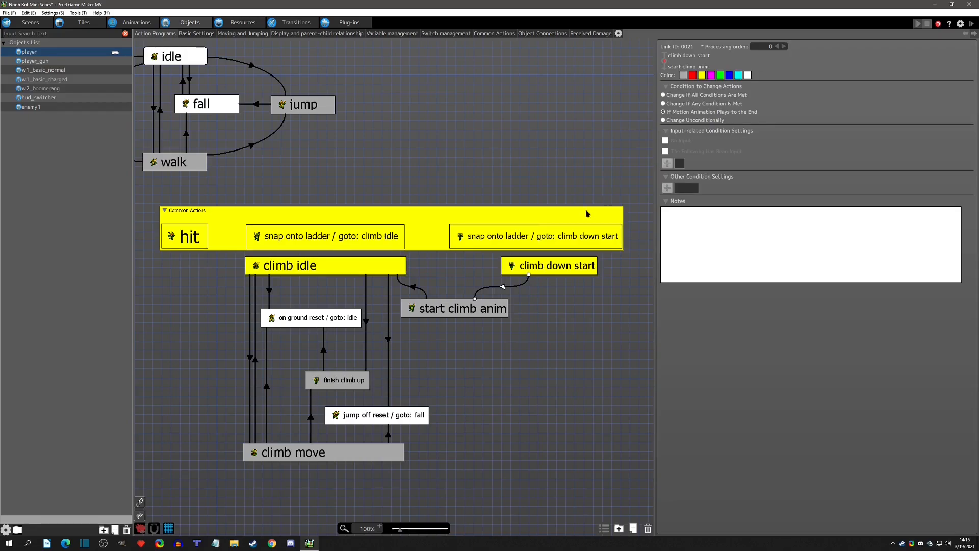
left_click(555, 234)
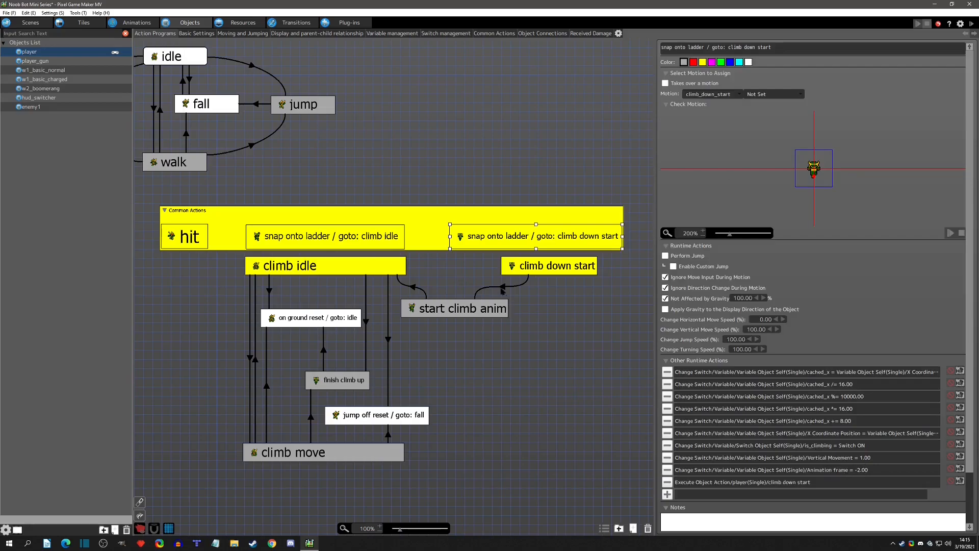
left_click(523, 270)
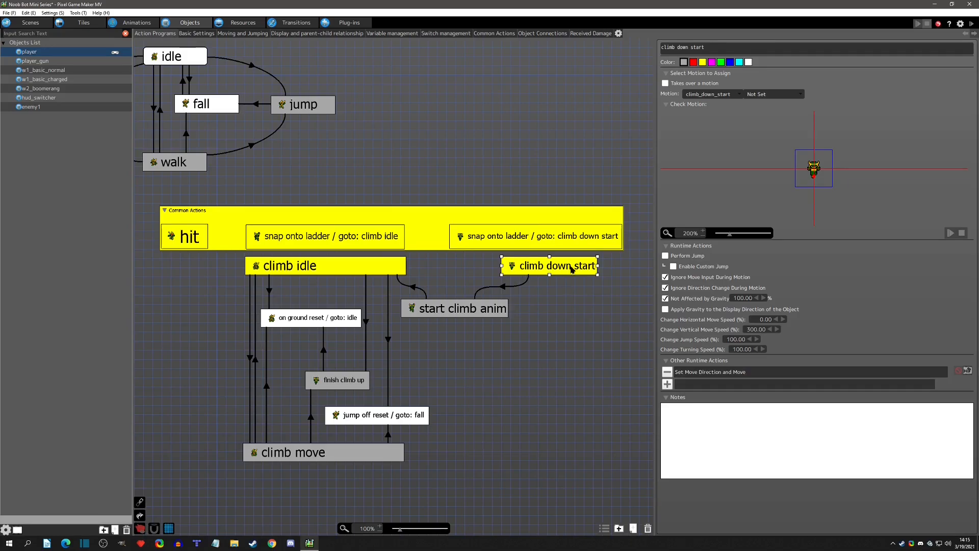
left_click(505, 290)
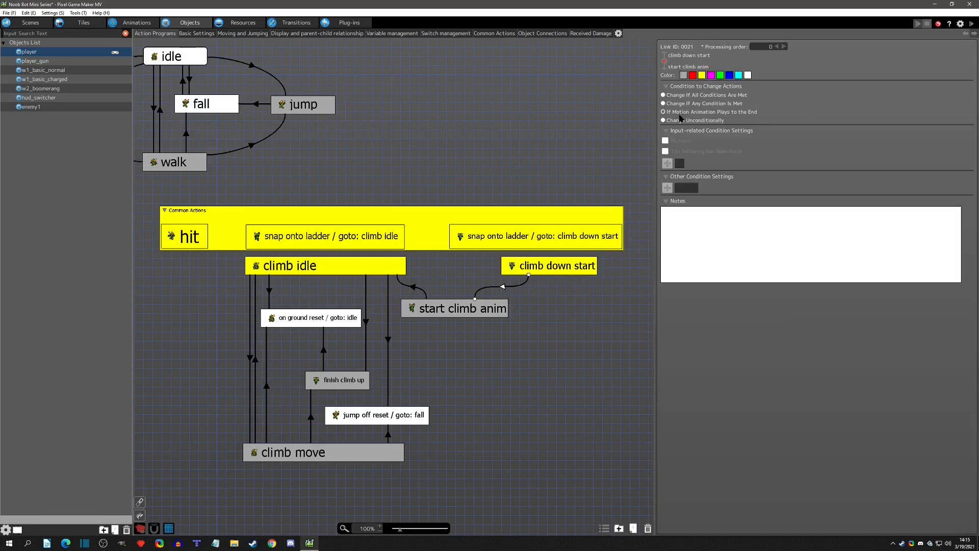
- Remove the Animation frame = -2.00 runtime action from the snap onto ladder / goto: climb down start action
left_click(545, 236)
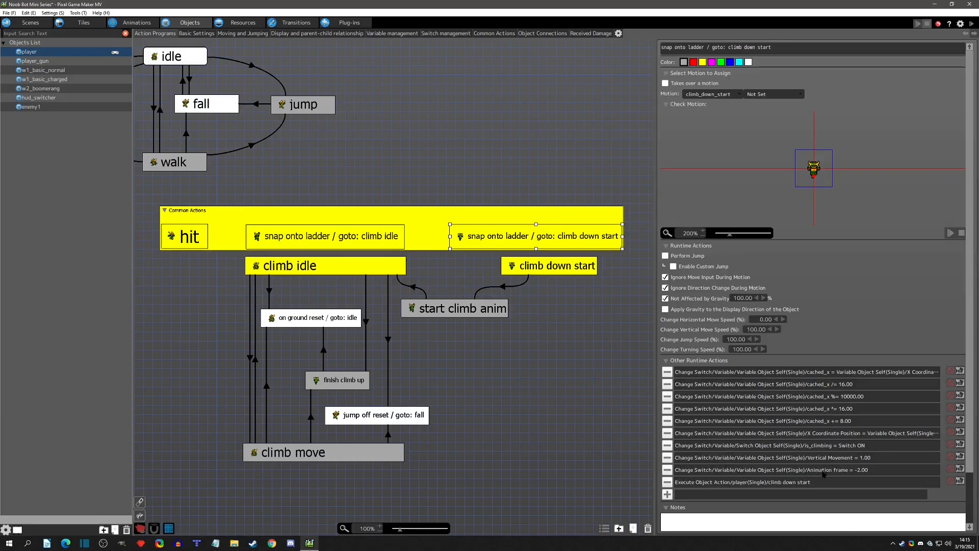
left_click(668, 470)
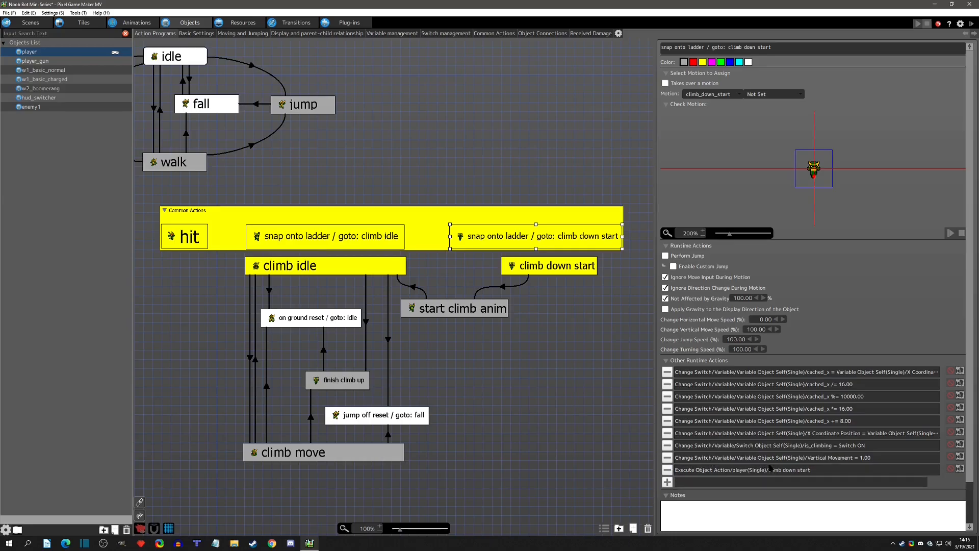
left_click(529, 272)
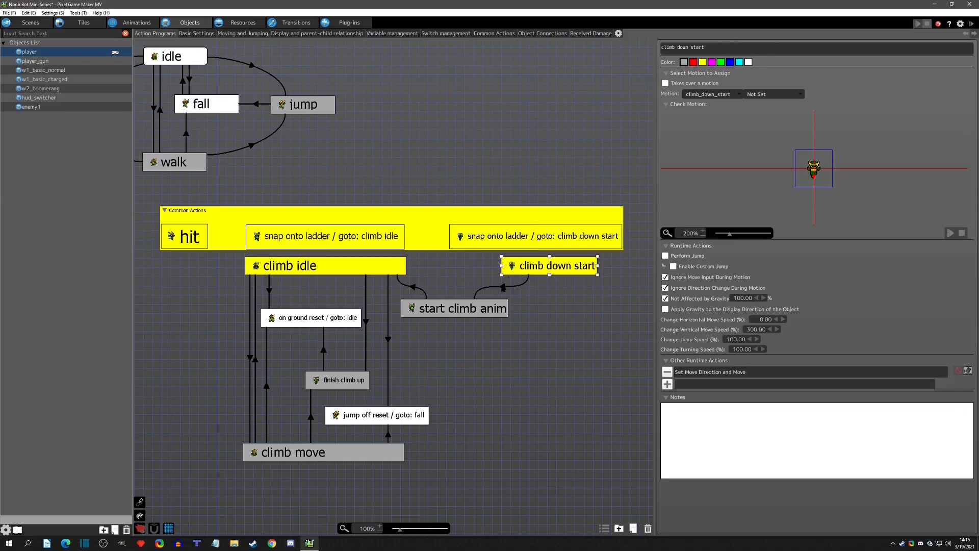
left_click(465, 314)
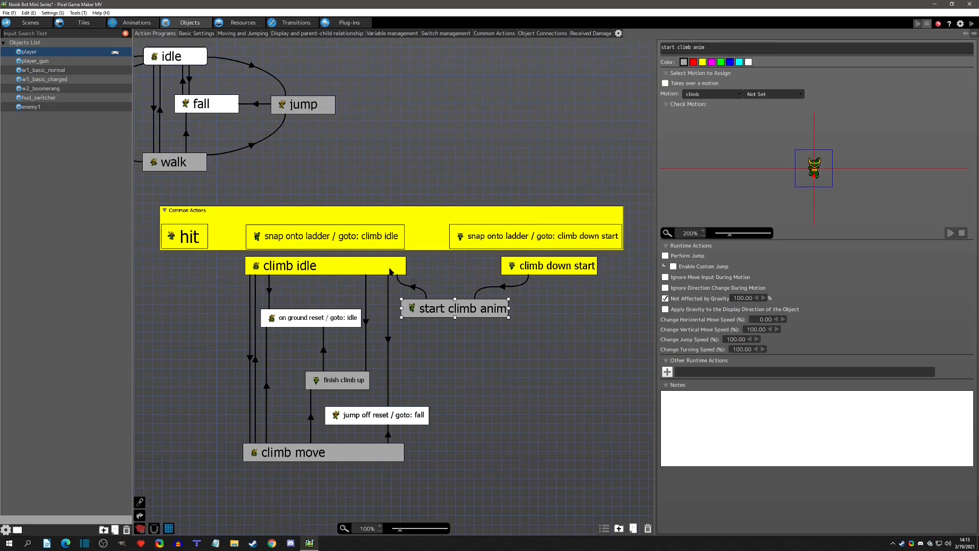
left_click(393, 272)
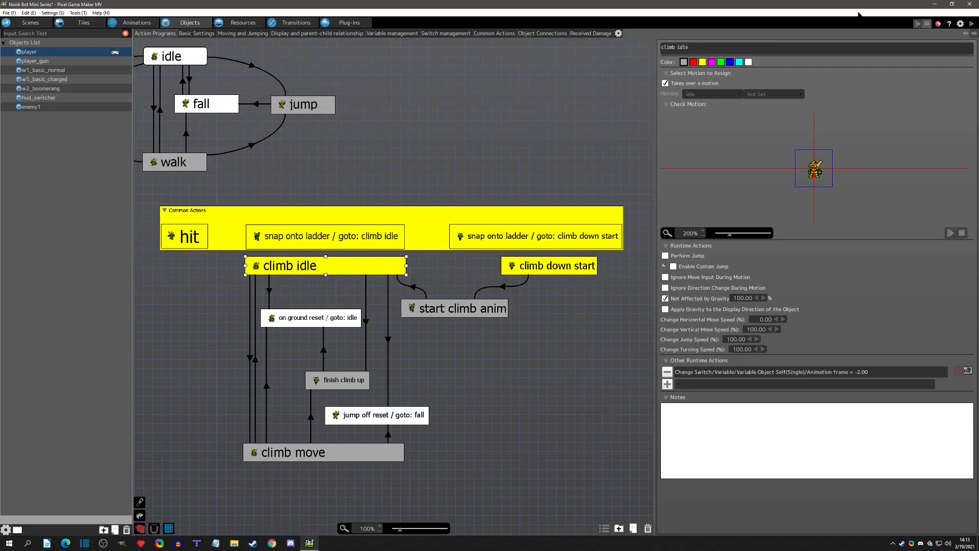
- Test play the game with the object information window closed, and repeatedly climb up and down at the short ladder's top
left_click(972, 23)
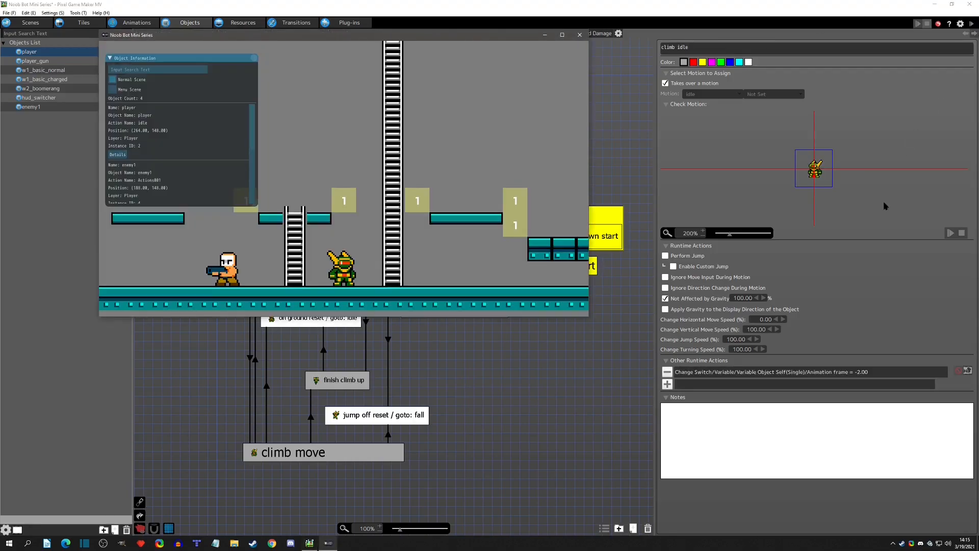
left_click(252, 60)
key("Left")
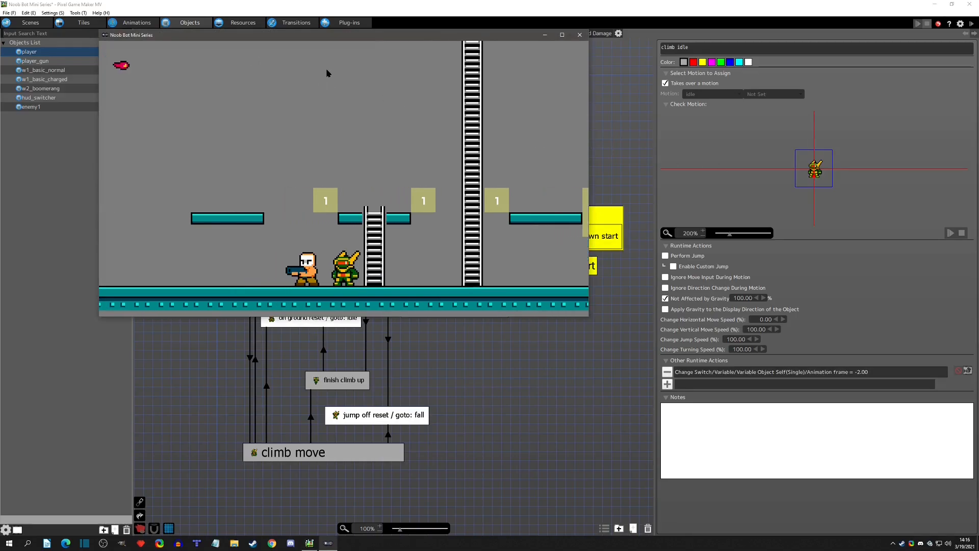
key("Right")
key("Up")
key("Right")
key("Left")
key("Down")
key("Up")
key("Down")
key("Up")
key("Down")
key("Up")
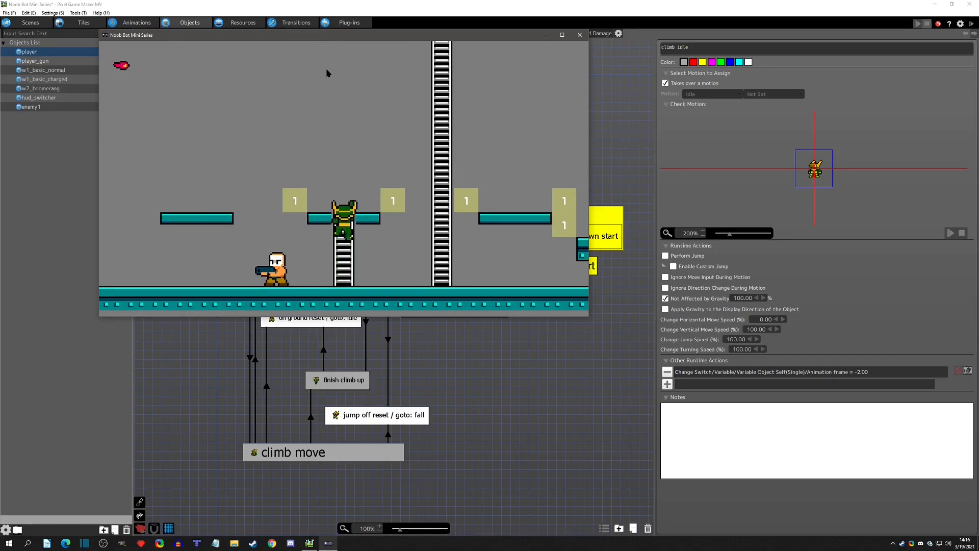
key("Down")
key("Up")
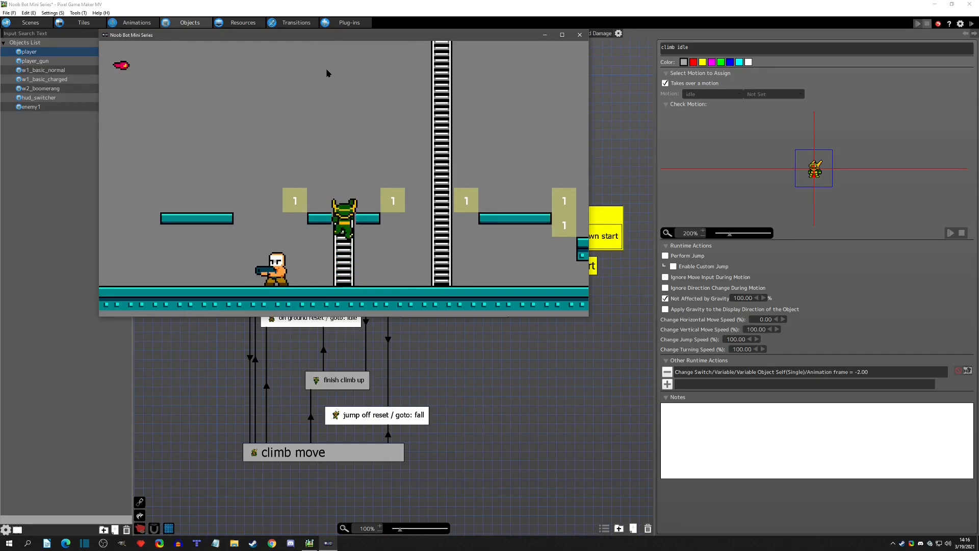
key("Down")
key("Up")
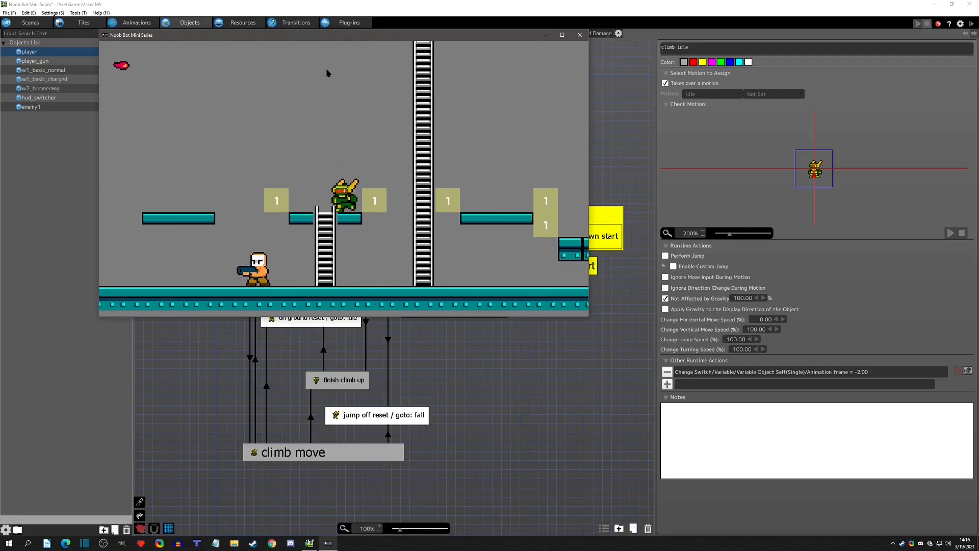
- Climb down the short ladder to its base, and test climbing up and down the tall ladder
key("Down")
key("Right")
key("Left")
key("Up")
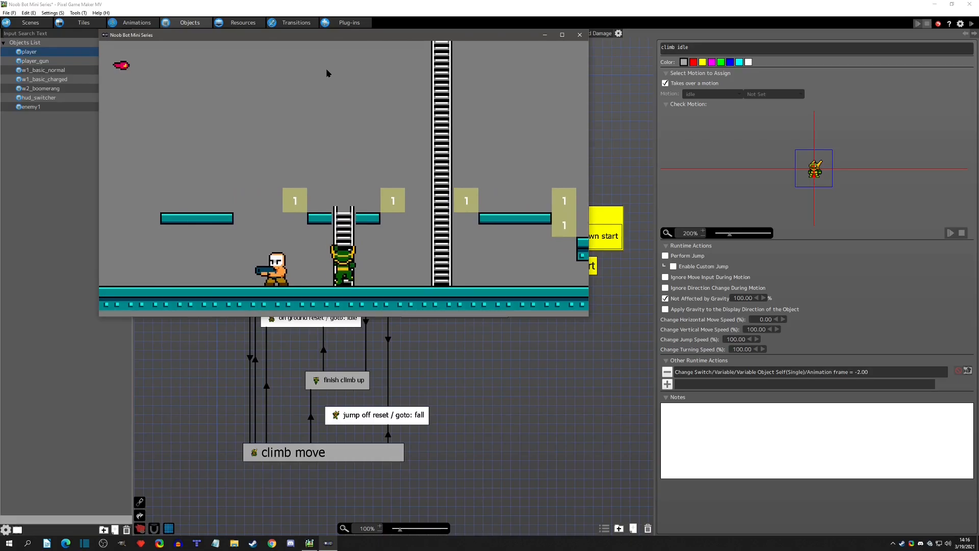
key("Right")
key("Up")
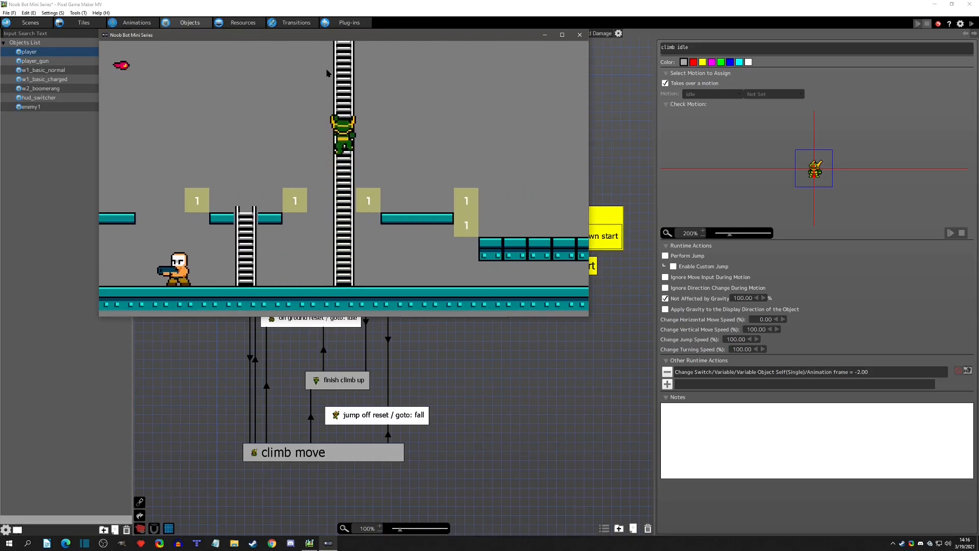
key("Down")
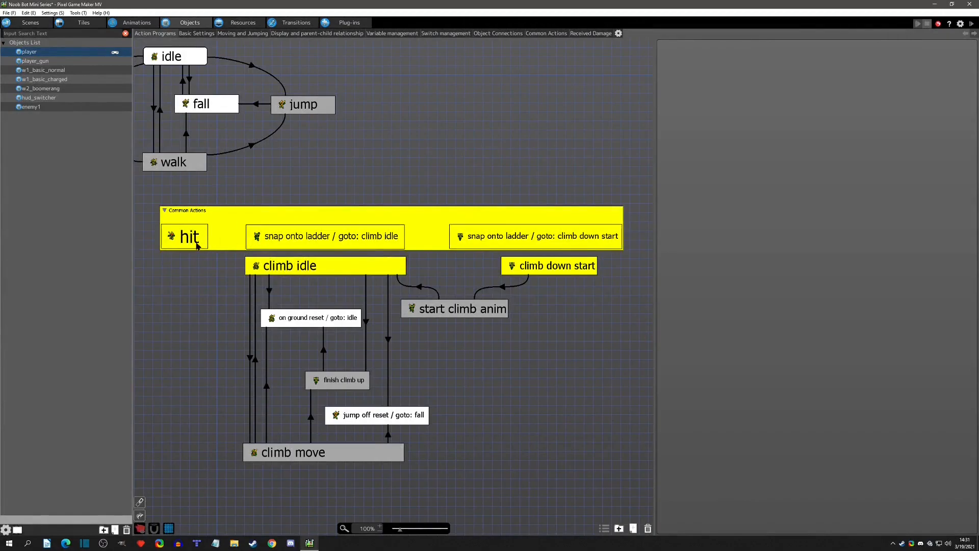
- Examine both snap onto ladder actions and the hit action's pause_weapon switch changes and 0.4-second wait
left_click(196, 241)
left_click(274, 246)
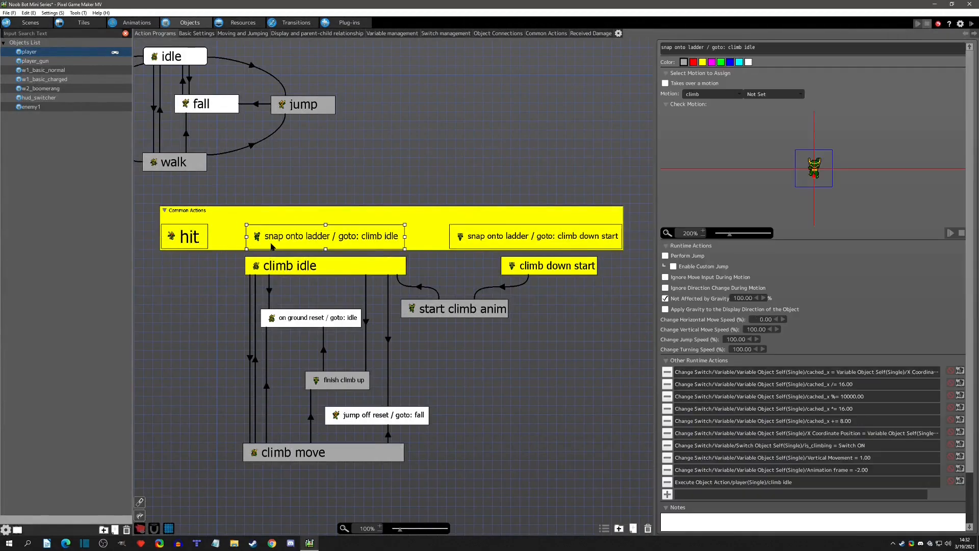
left_click(481, 245)
left_click(365, 242)
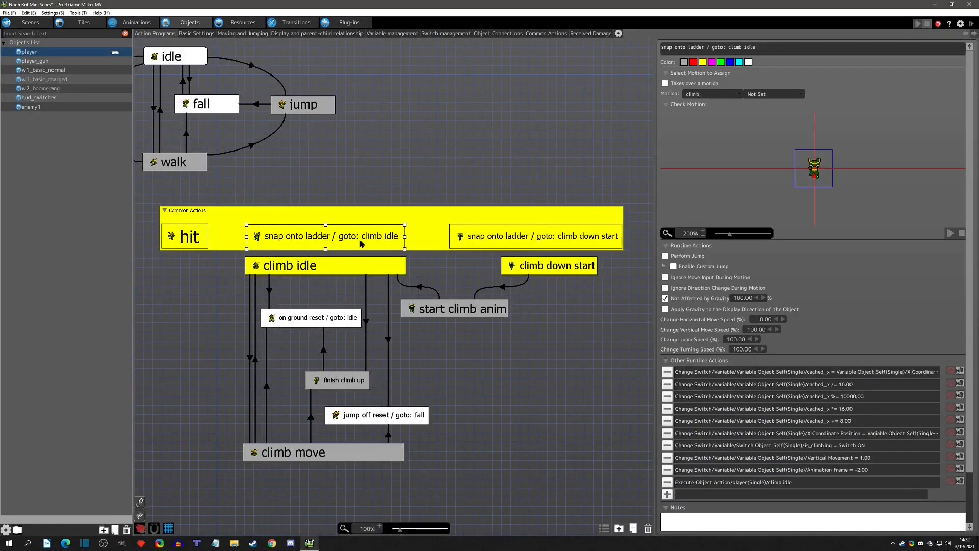
left_click(196, 238)
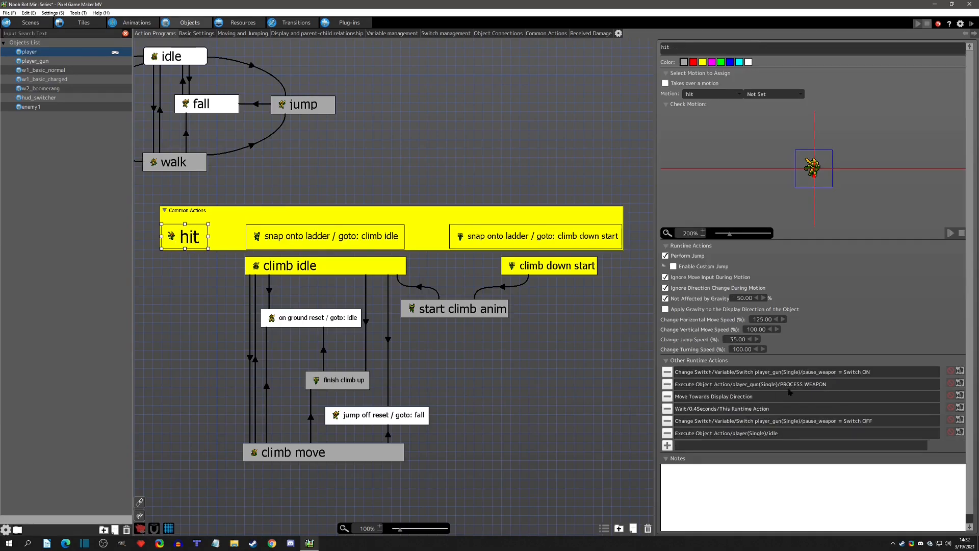
left_click(813, 377)
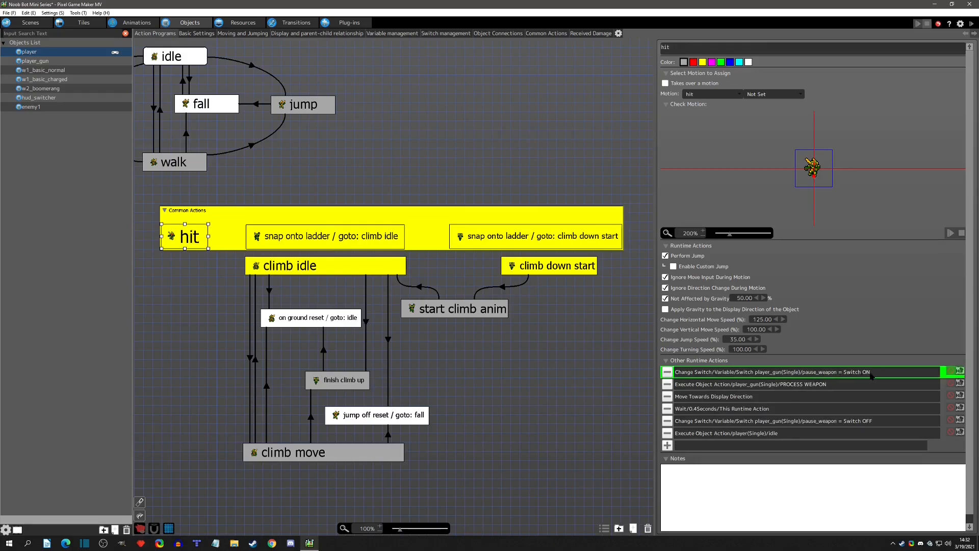
left_click(844, 423)
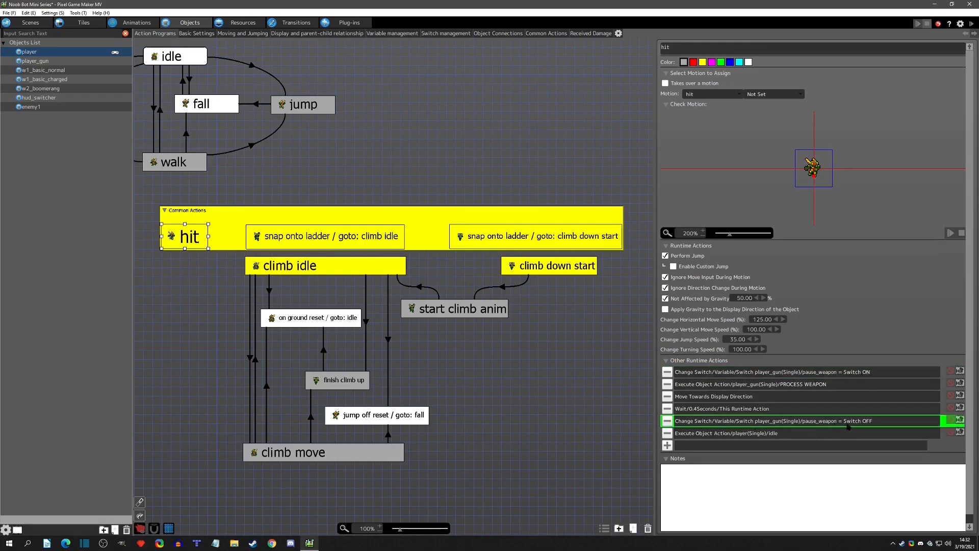
left_click(702, 409)
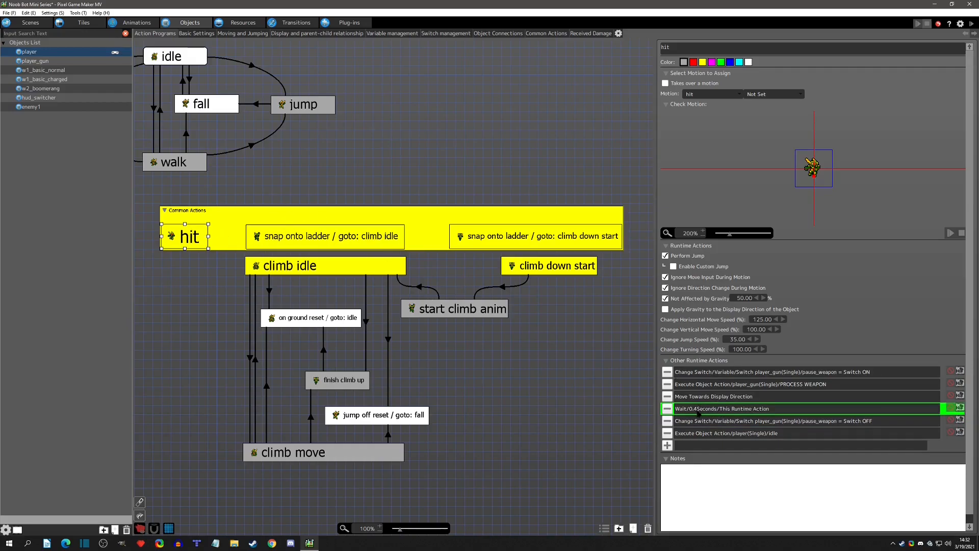
- Compare the is_climbing, Vertical Movement and Animation frame changes in snap onto ladder / goto: climb idle with the runtime actions of hit and on ground reset
left_click(311, 239)
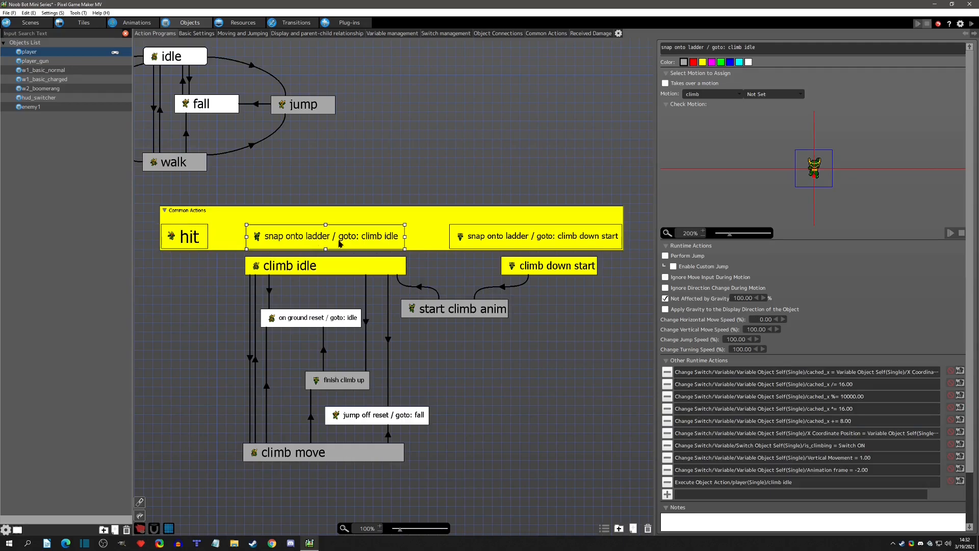
left_click(189, 234)
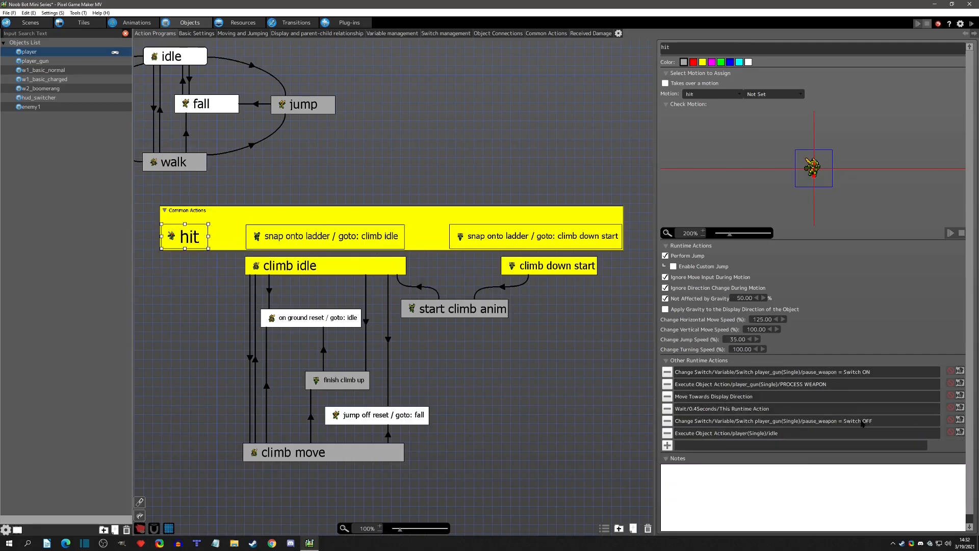
left_click(329, 239)
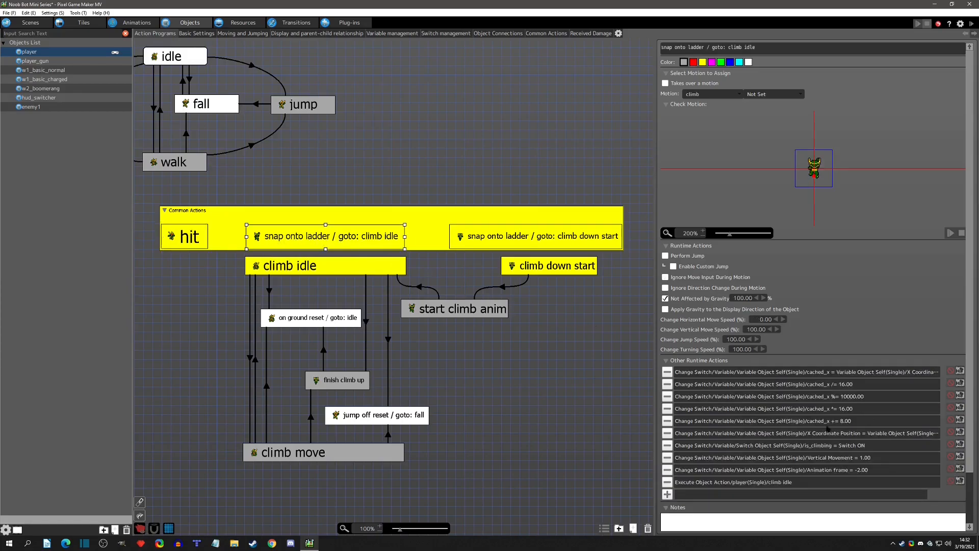
left_click(841, 447)
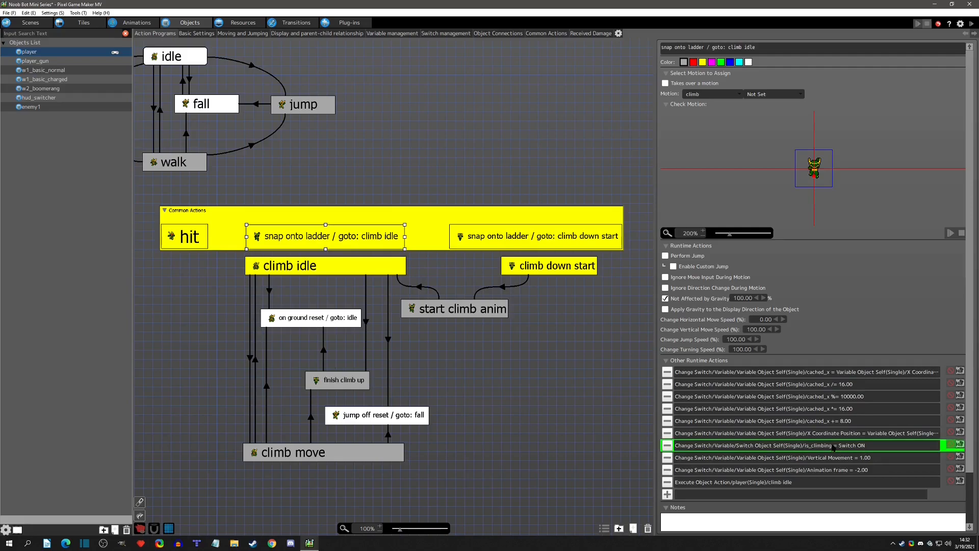
left_click(842, 458)
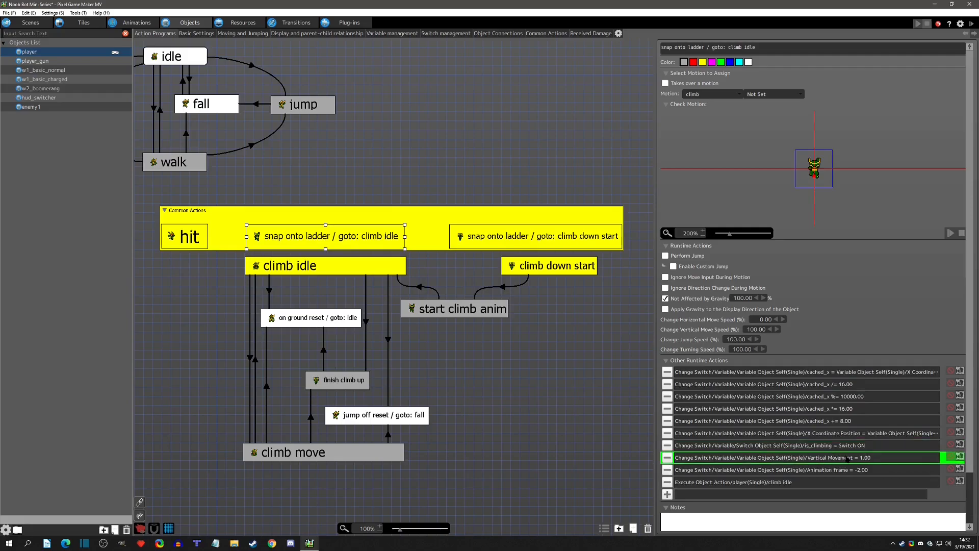
left_click(836, 471)
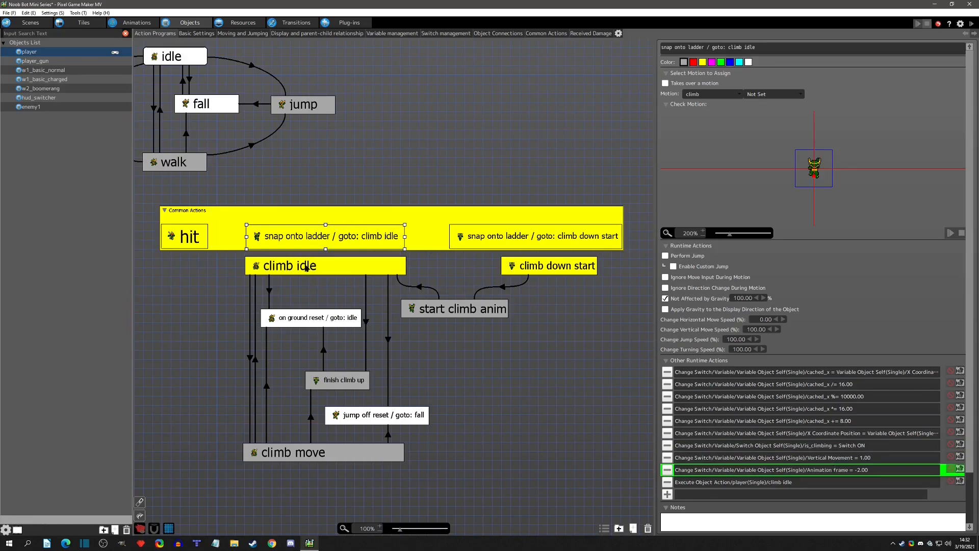
left_click(190, 239)
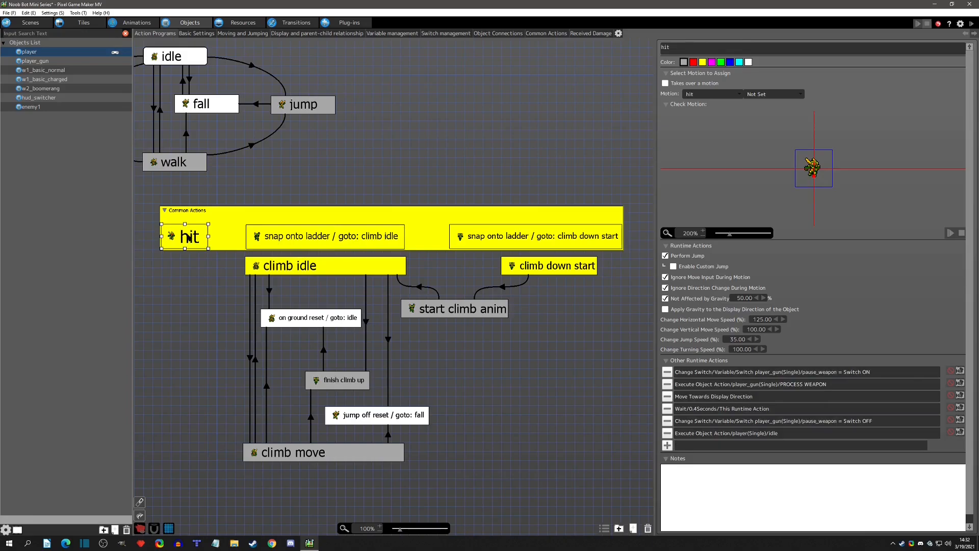
left_click(321, 324)
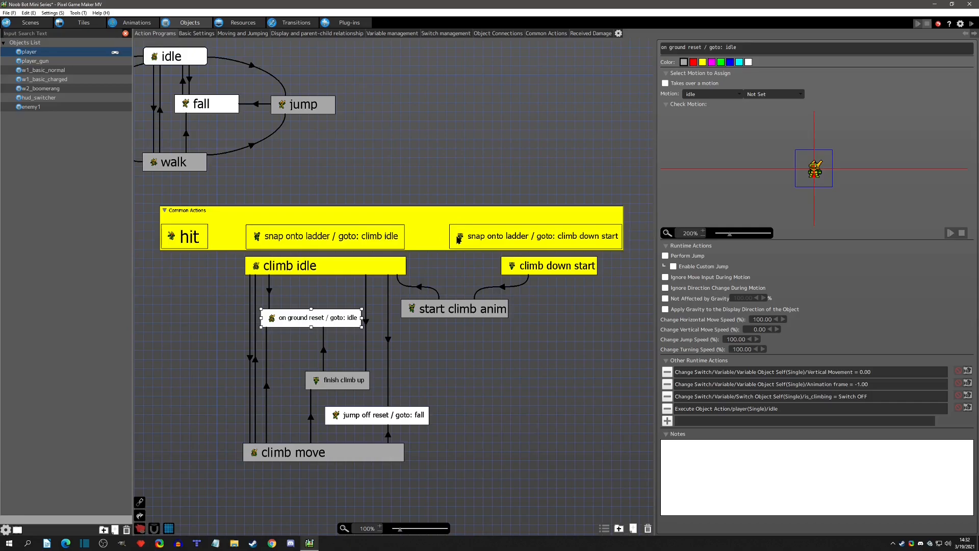
- Copy hit's player_gun pause_weapon = Switch OFF runtime action into snap onto ladder / goto: climb idle, directly above is_climbing = Switch ON
left_click(197, 239)
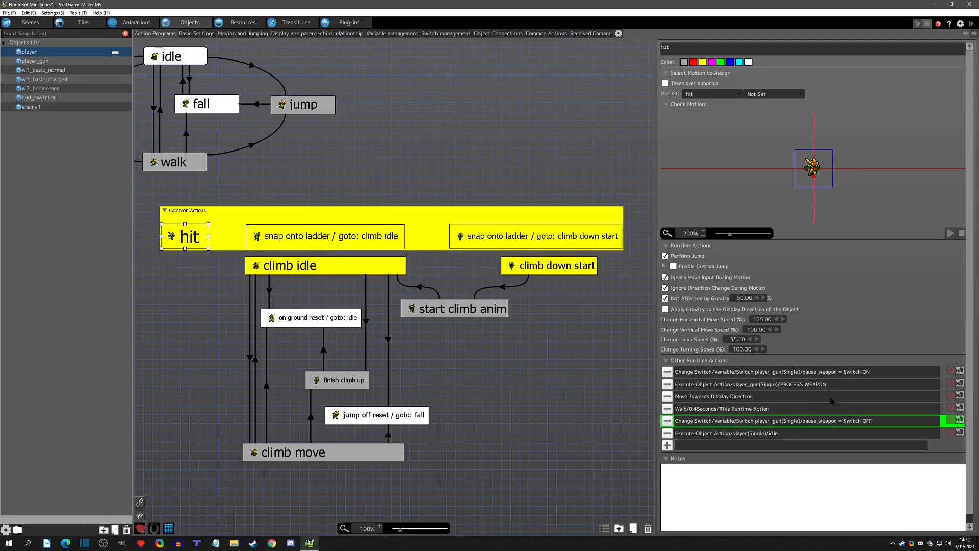
left_click(357, 243)
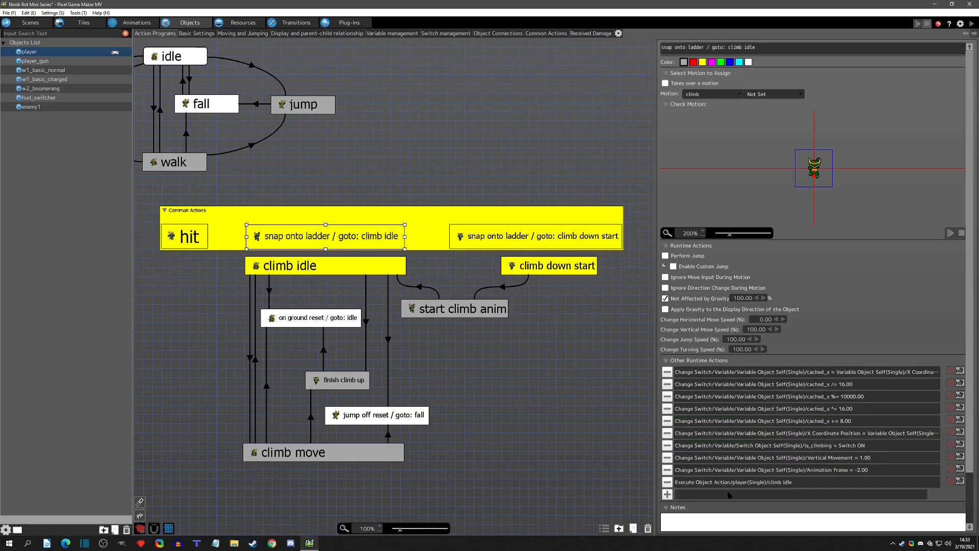
key("ctrl+v")
left_click_drag(738, 498, 844, 457)
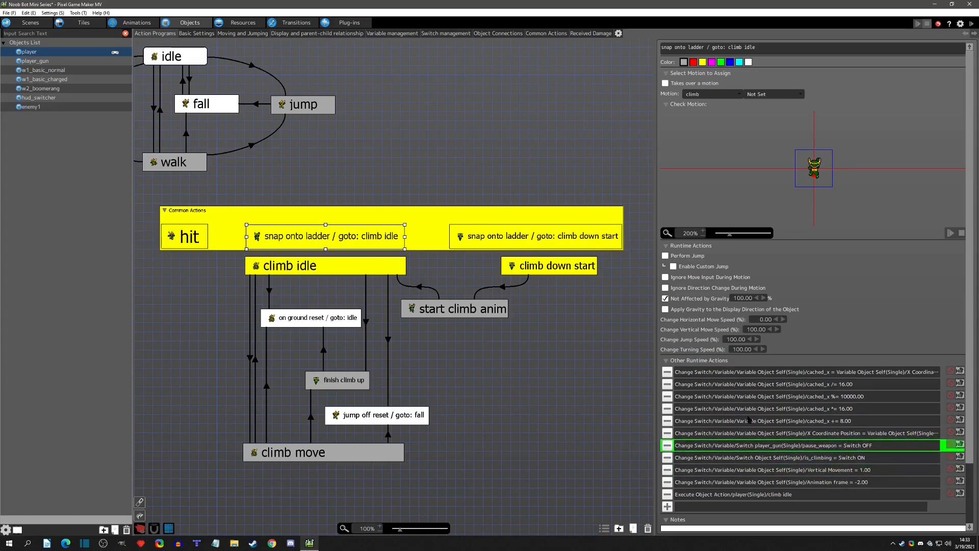
- Paste the pause_weapon = Switch OFF runtime action into snap onto ladder / goto: climb down start, directly above is_climbing = Switch ON
left_click(504, 243)
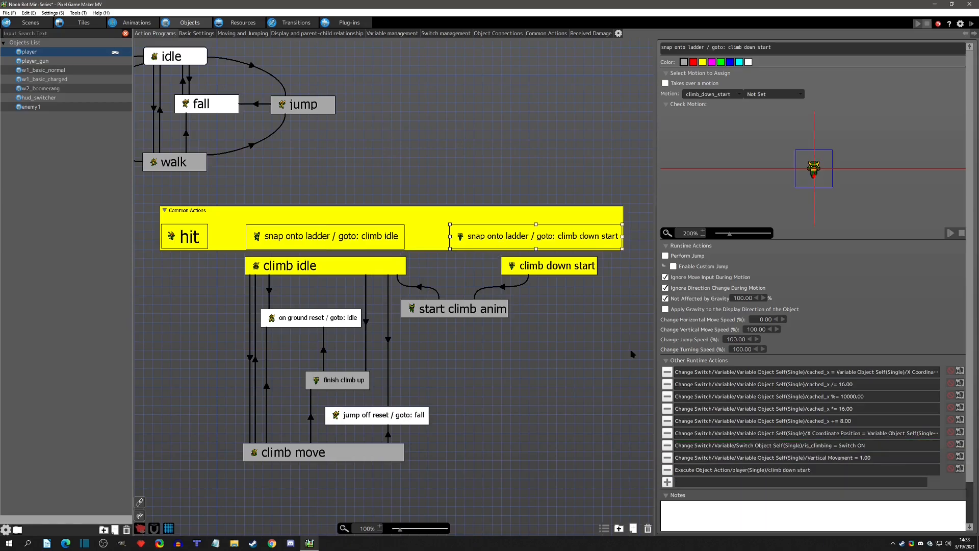
key("ctrl+v")
left_click_drag(745, 485, 812, 445)
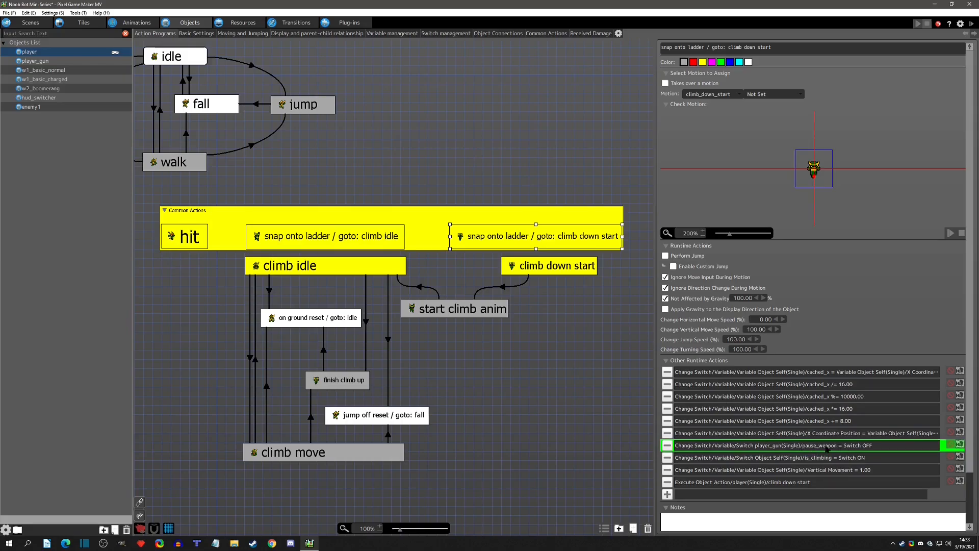
- Copy Vertical Movement = 0.00, Animation frame = -1.00 and is_climbing = Switch OFF from on ground reset into hit, between PROCESS WEAPON and Move Towards Display Direction
left_click(200, 244)
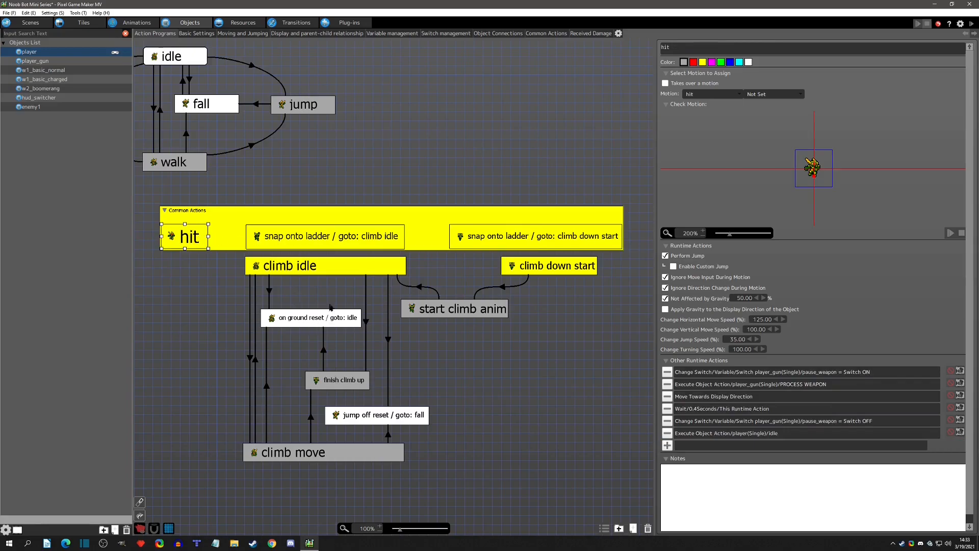
left_click(321, 317)
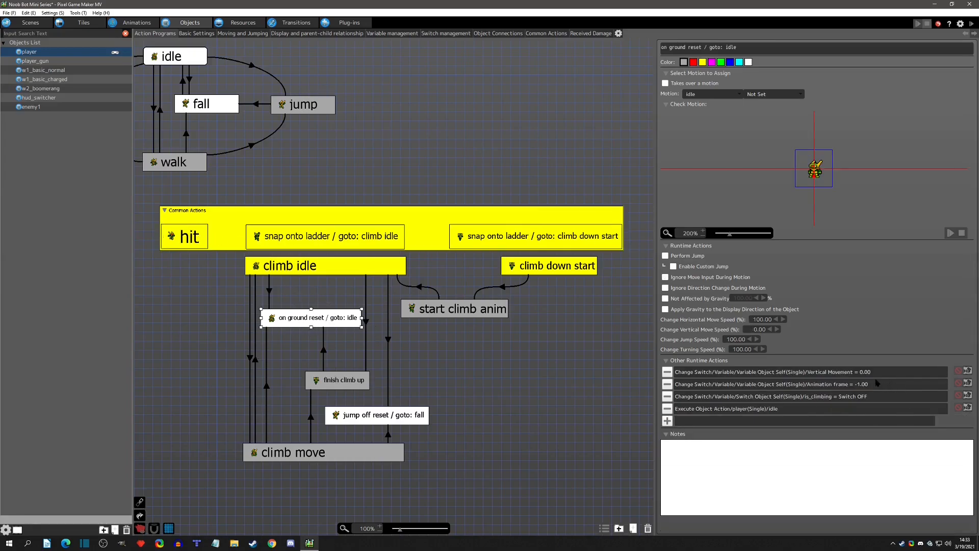
left_click(863, 398, "shift")
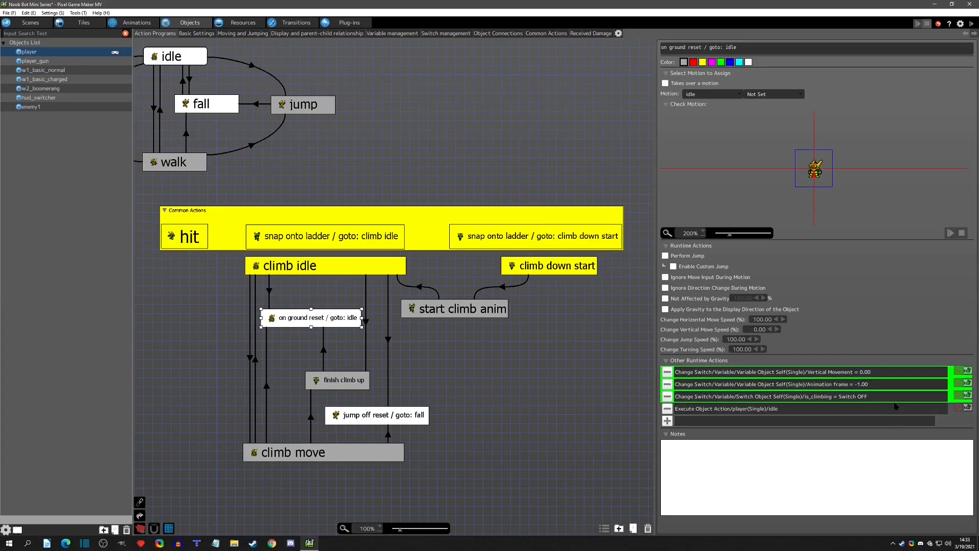
left_click(204, 242)
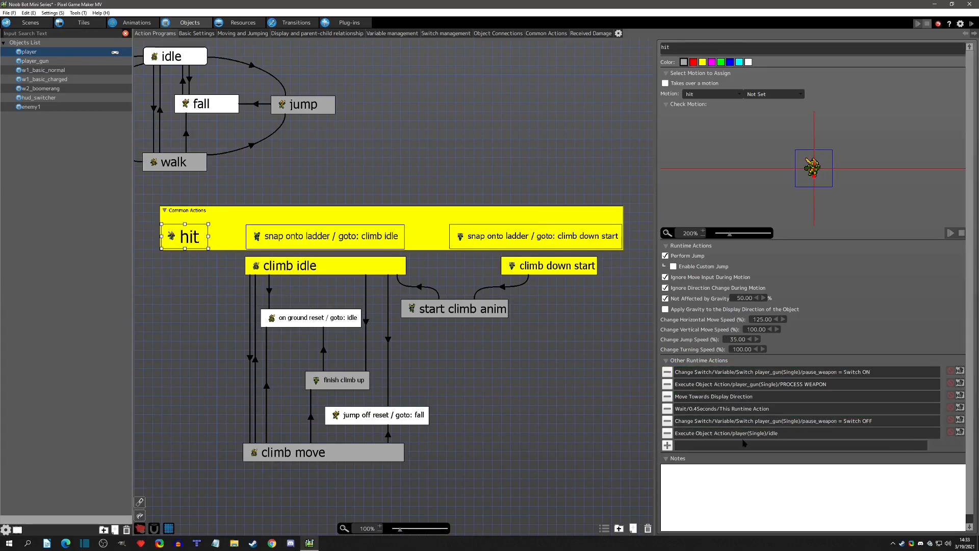
key("ctrl+v")
left_click_drag(754, 447, 770, 401)
left_click_drag(787, 458, 739, 434)
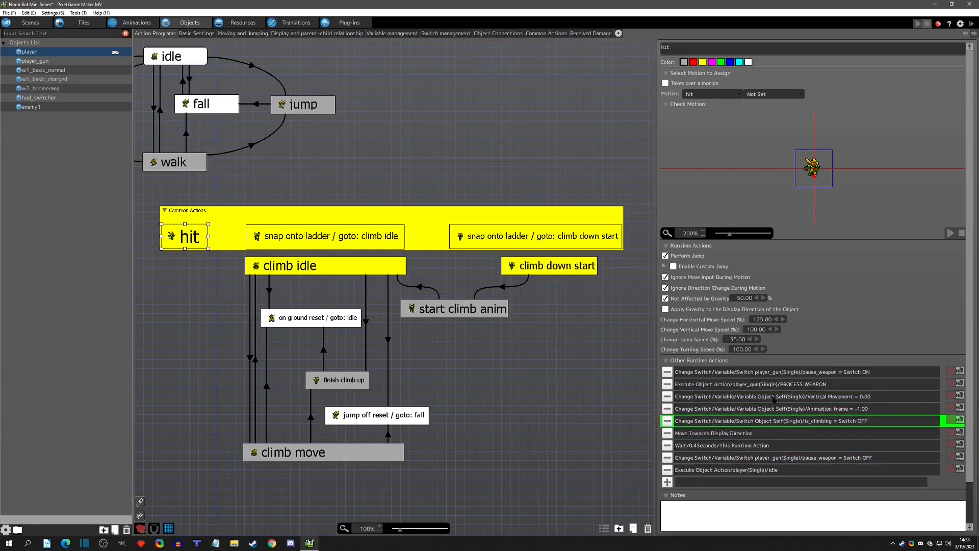
- Disable hit's Vertical Movement, Animation frame and is_climbing reset actions, and test play climbing the tall ladder without them
left_click(812, 376)
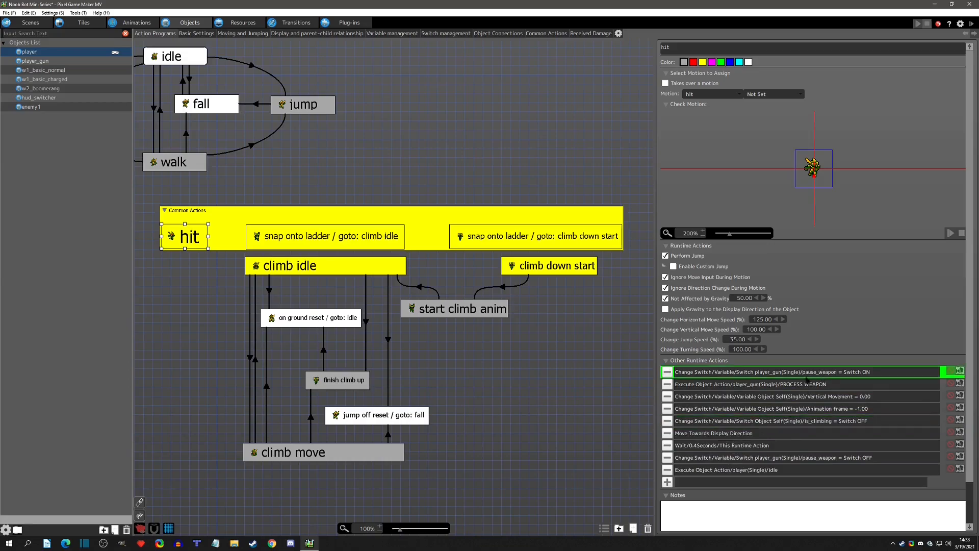
left_click(776, 385)
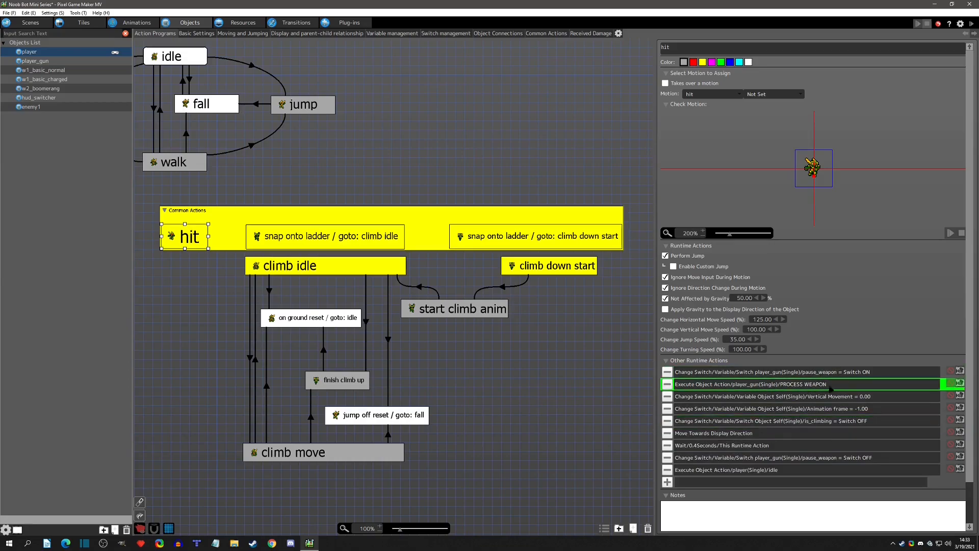
left_click(843, 398)
left_click(838, 409)
left_click(839, 421)
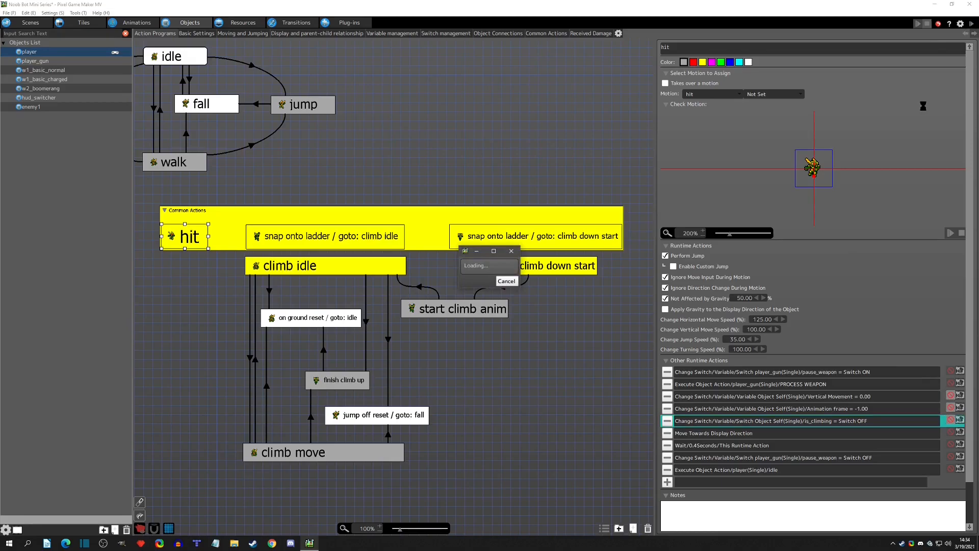
key("Up")
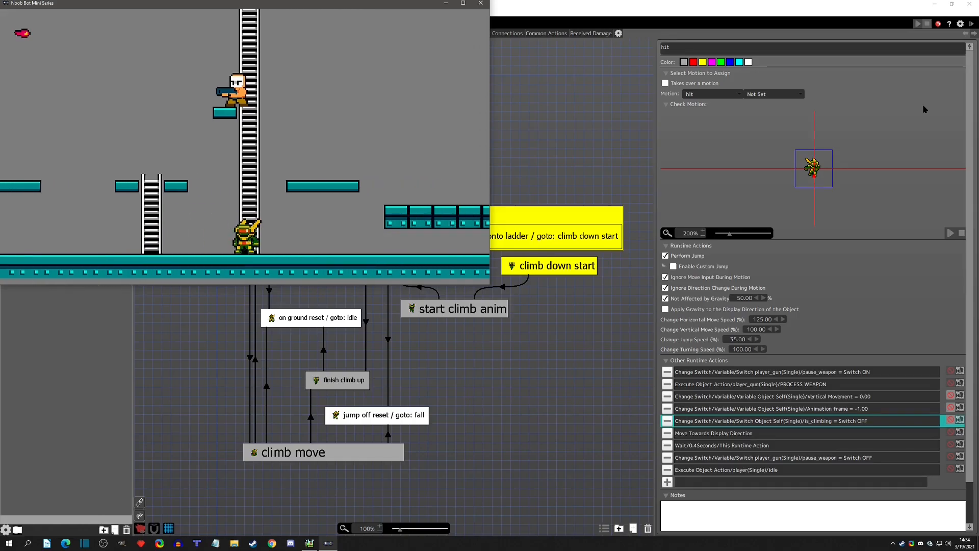
left_click(480, 3)
- Re-enable the Vertical Movement, Animation frame and is_climbing reset actions in the hit action
left_click(950, 396)
left_click(951, 408)
left_click(951, 420)
- Test play the game with hit's reset actions enabled, climbing the tall and short ladders near the enemy, and close the game
left_click(918, 24)
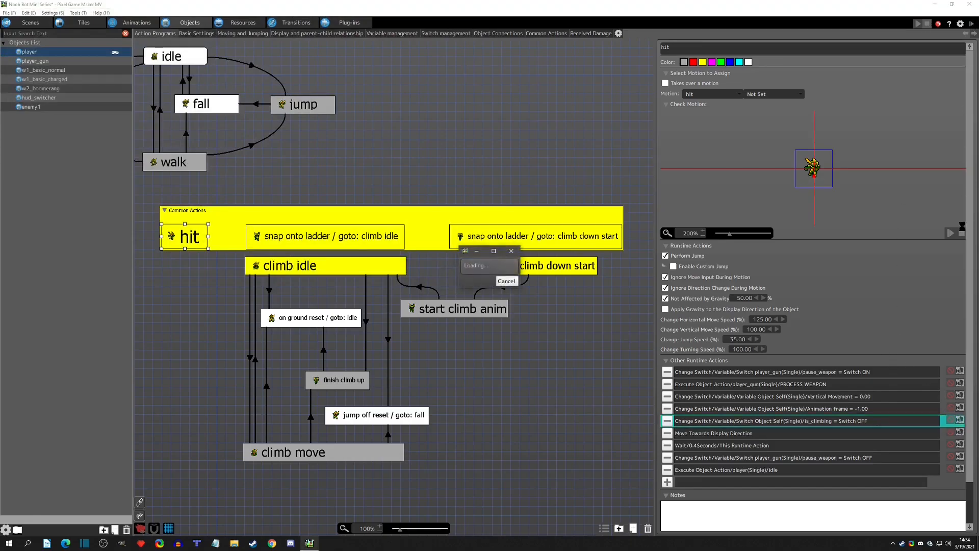
key("Right")
key("Up")
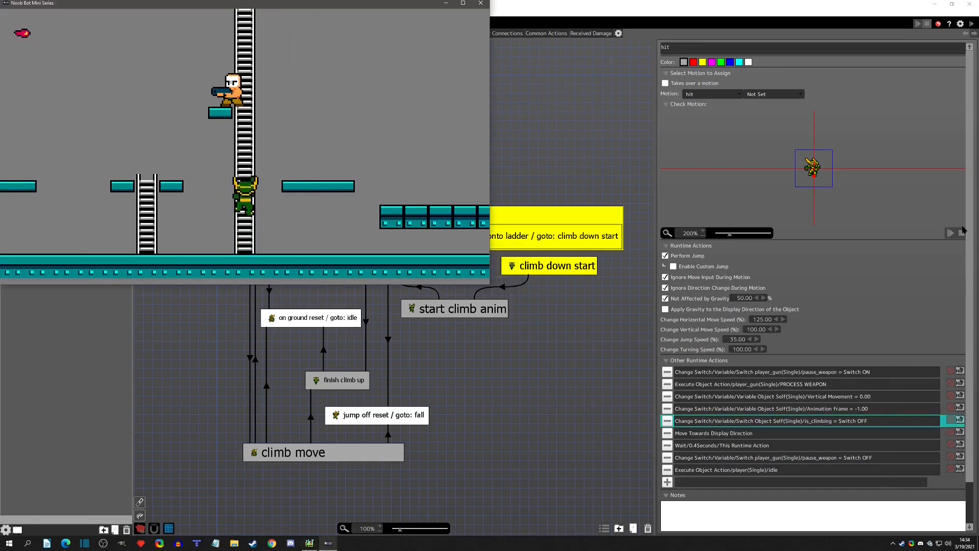
key("Left")
key("Right")
key("Down")
key("Left")
key("Right")
key("Up")
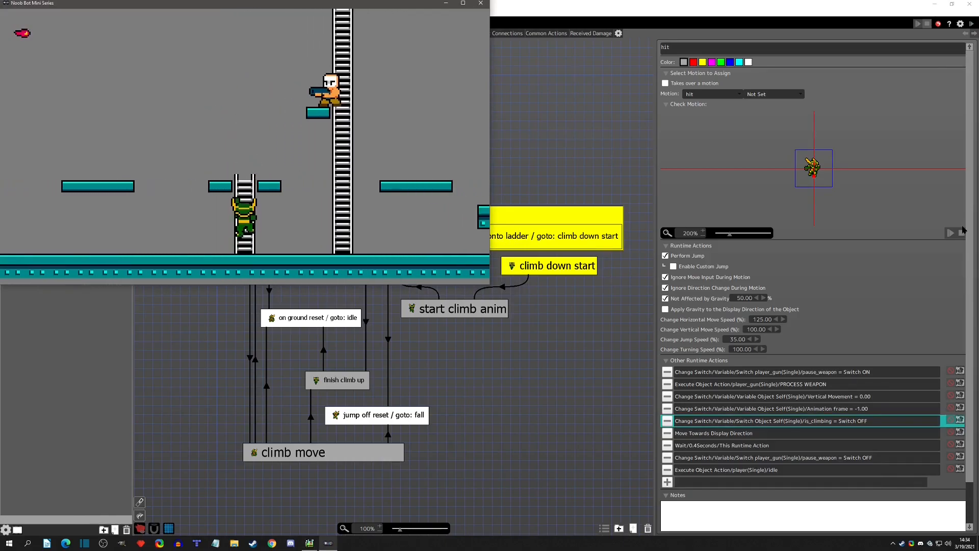
key("Right")
key("Up")
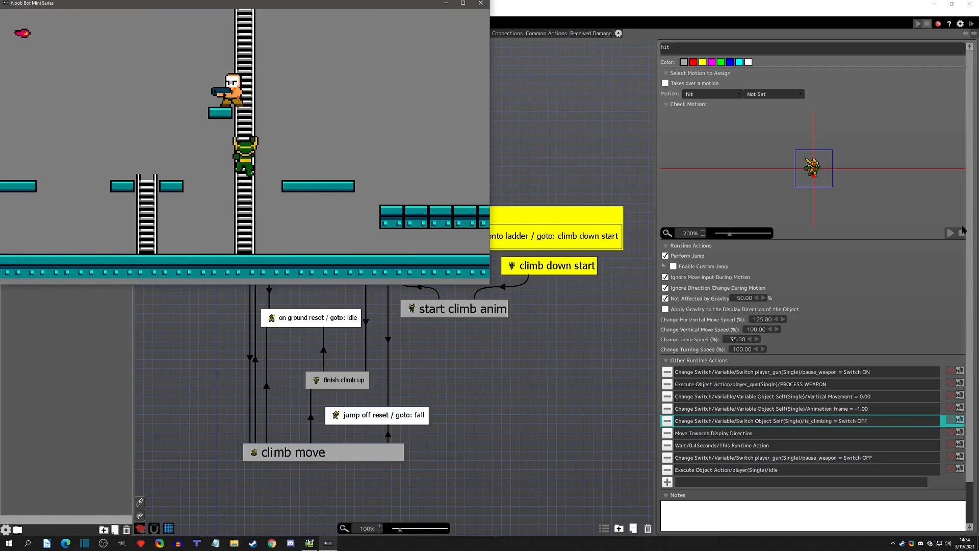
key("Right")
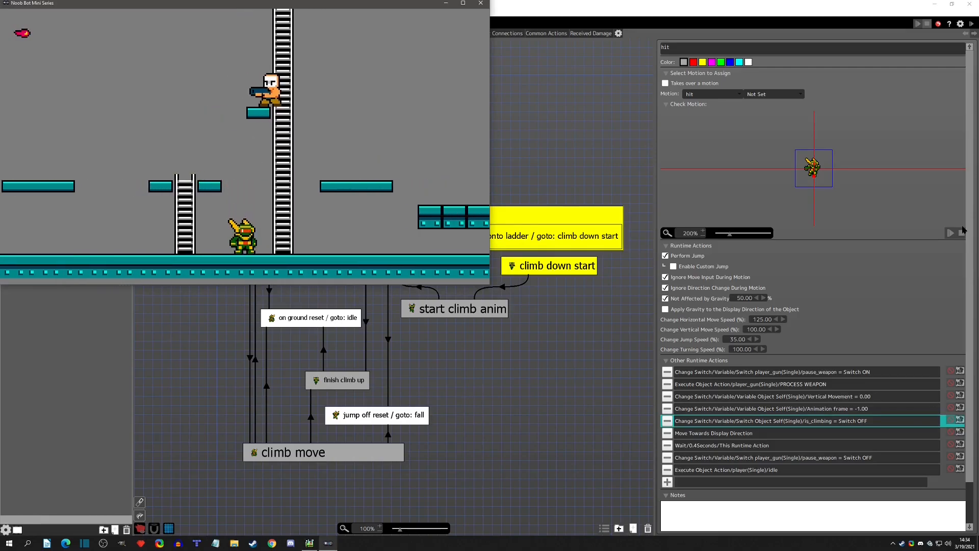
left_click(481, 3)
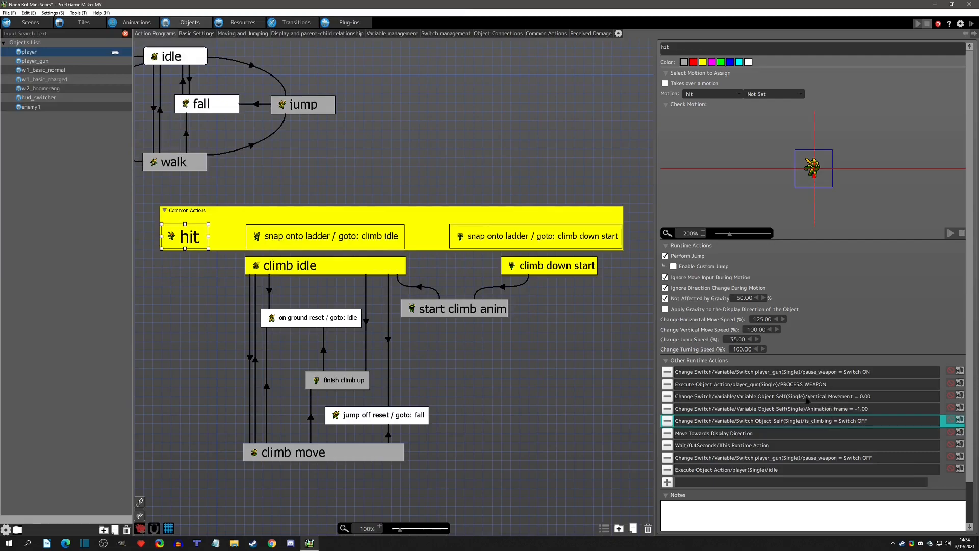
- Review the runtime actions of both snap onto ladder actions, hit and start climb anim
left_click(387, 245)
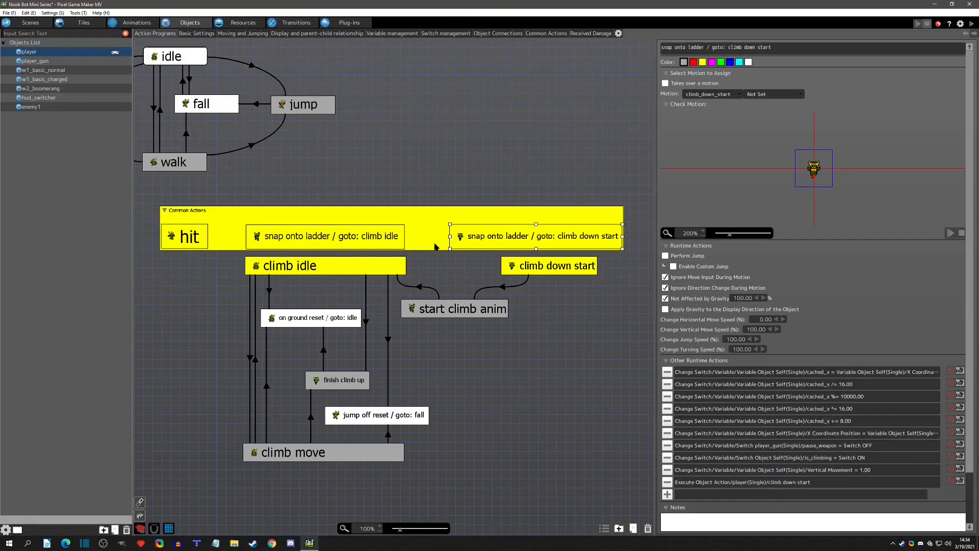
left_click(193, 242)
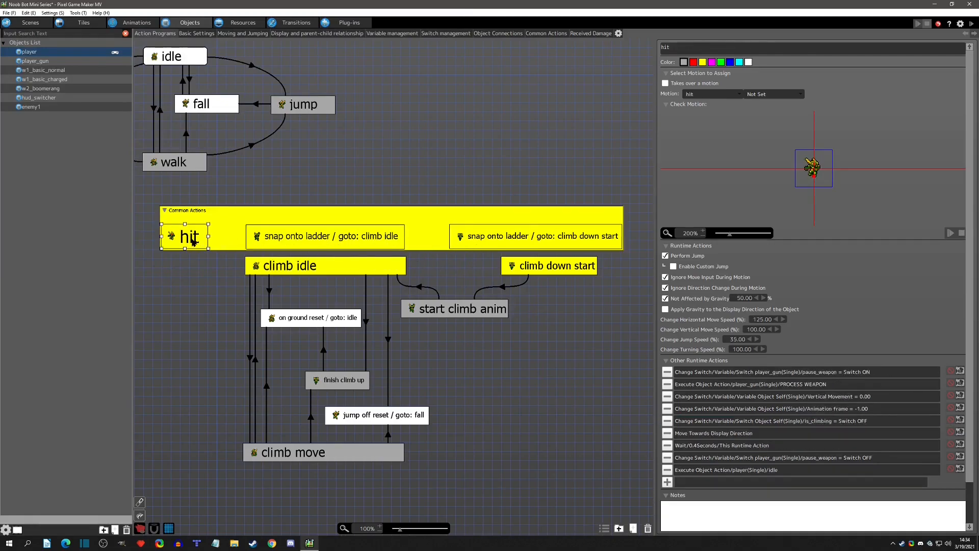
left_click(345, 238)
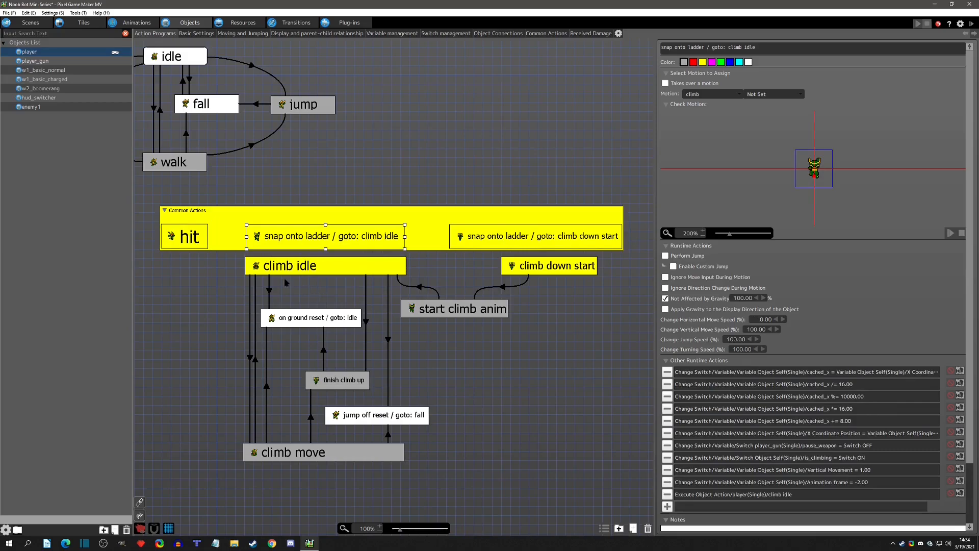
left_click(204, 248)
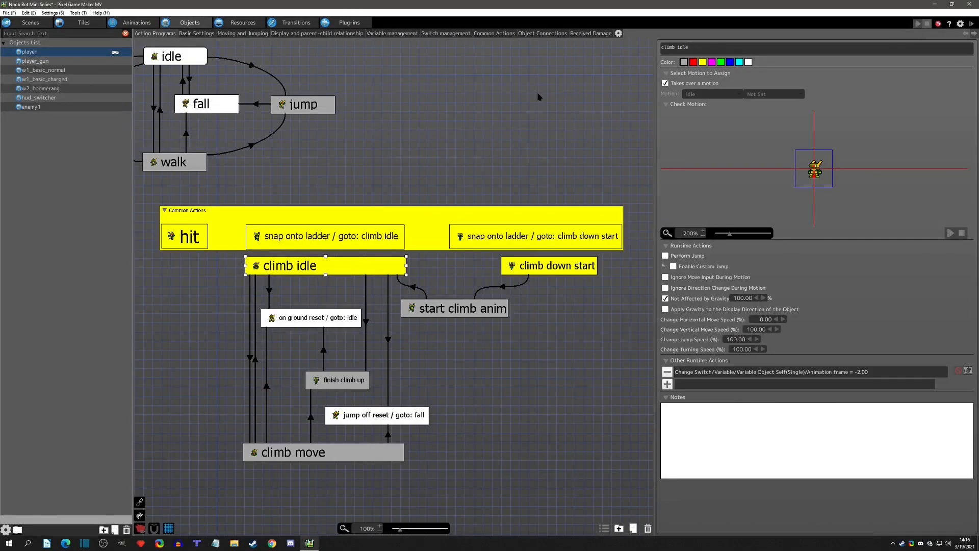
left_click(458, 310)
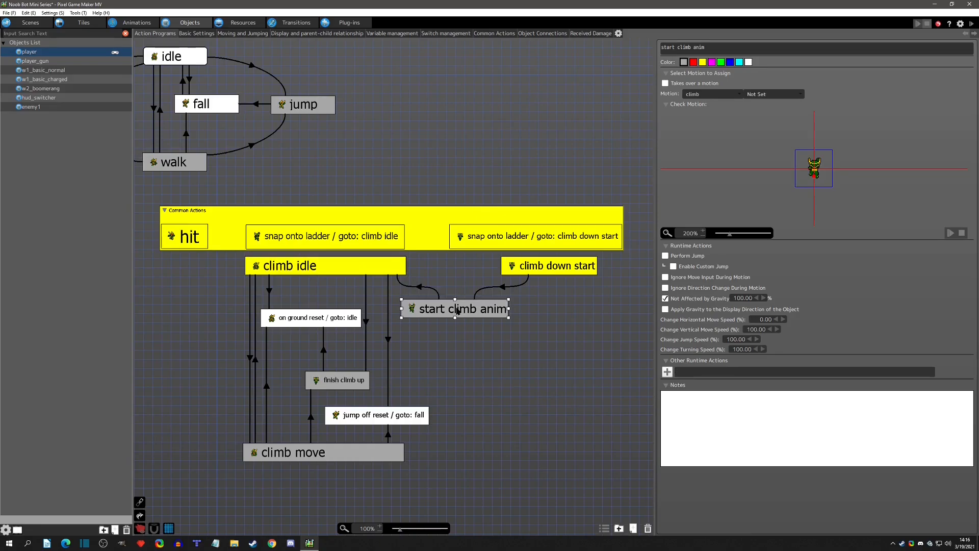